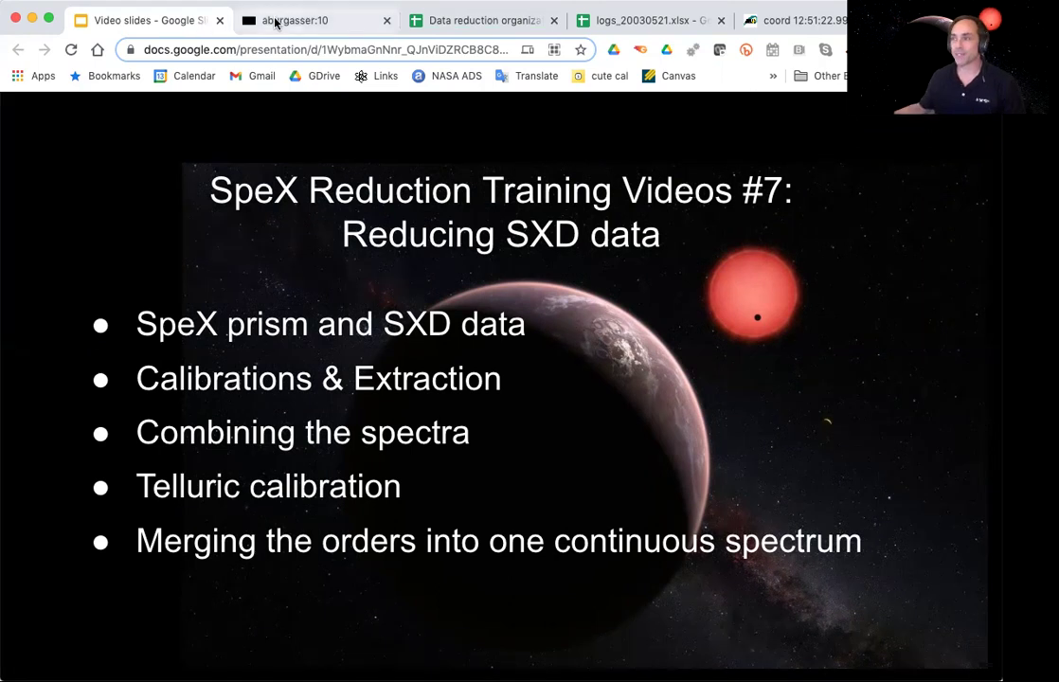
# Step: Unlock the CentOS remote session with the account password to reveal ds9 and the terminal
pyautogui.click(277, 21)
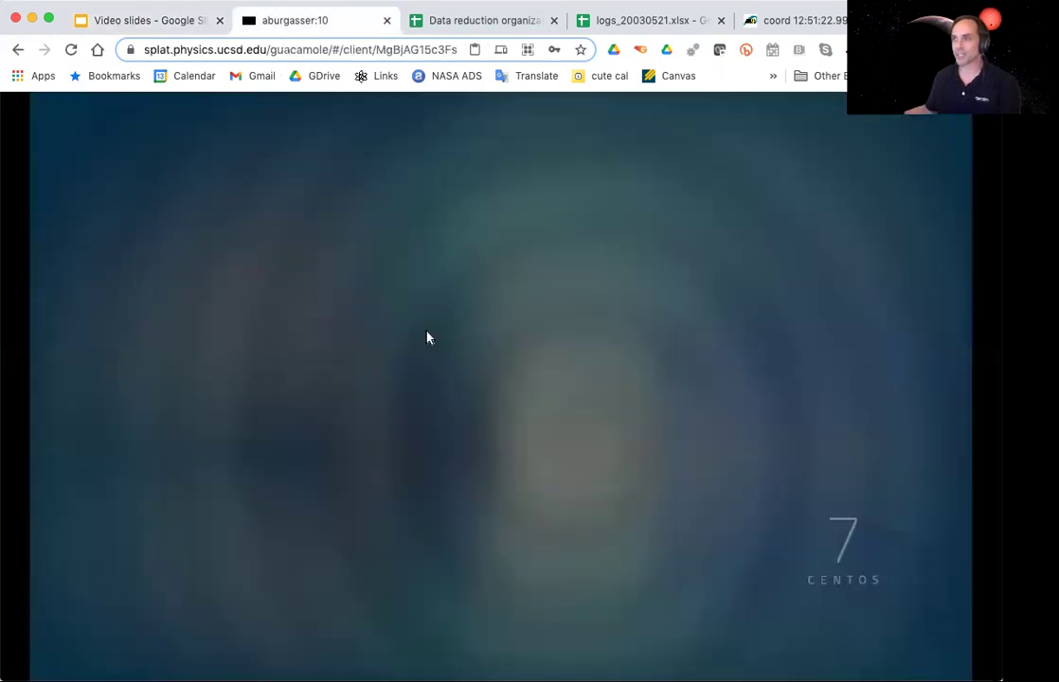
pyautogui.write('axxx')
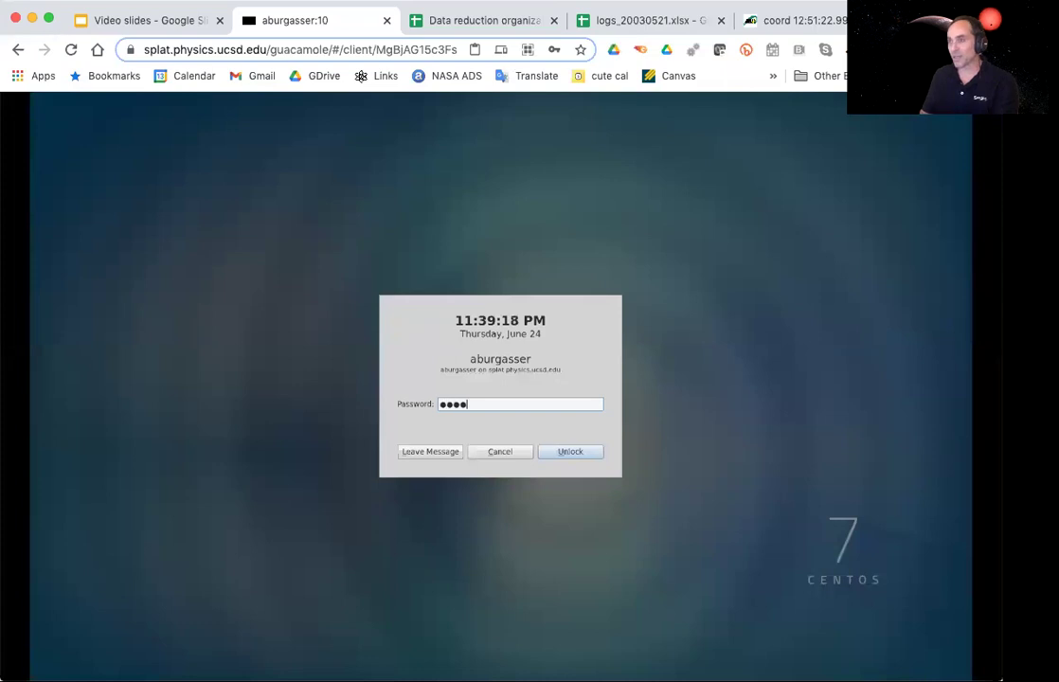
pyautogui.write('xxx')
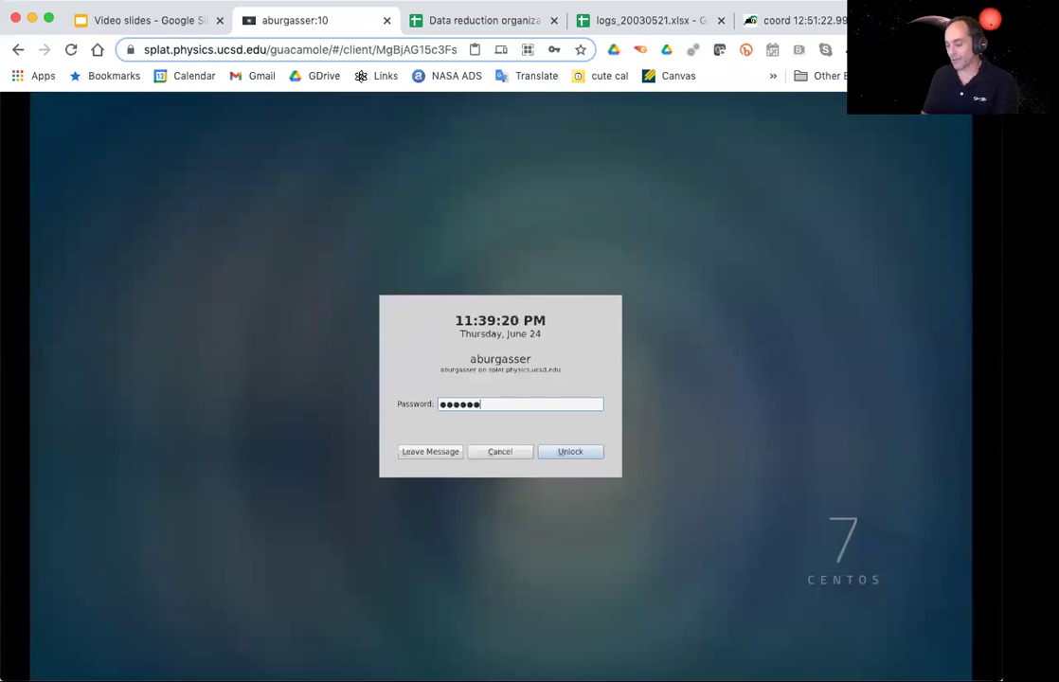
pyautogui.write('xxxxxx')
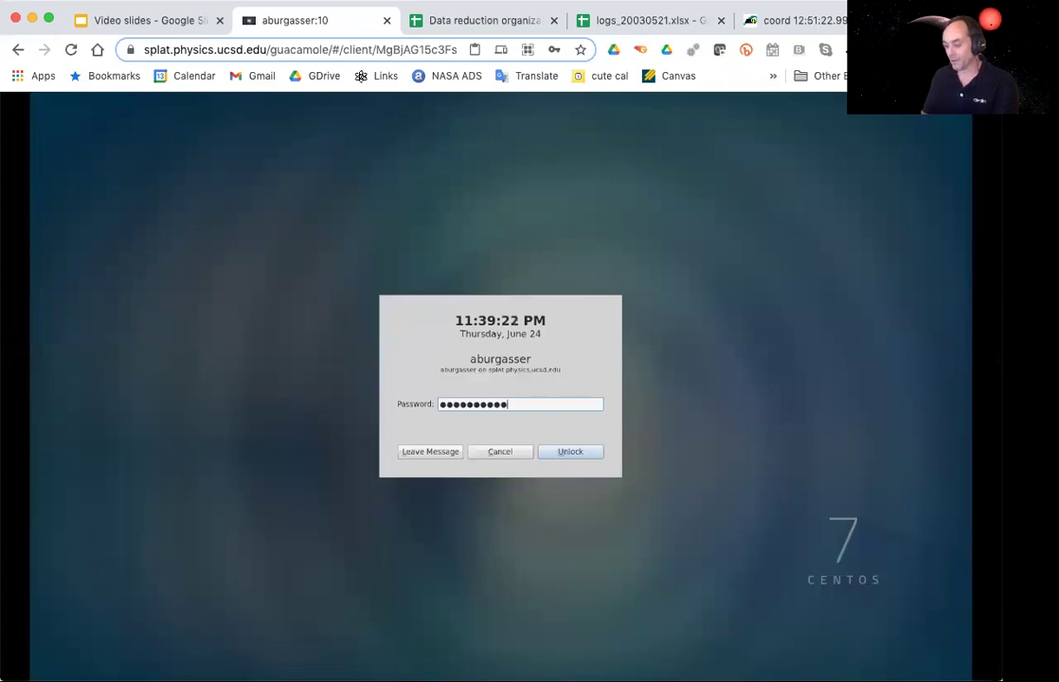
pyautogui.press('Return')
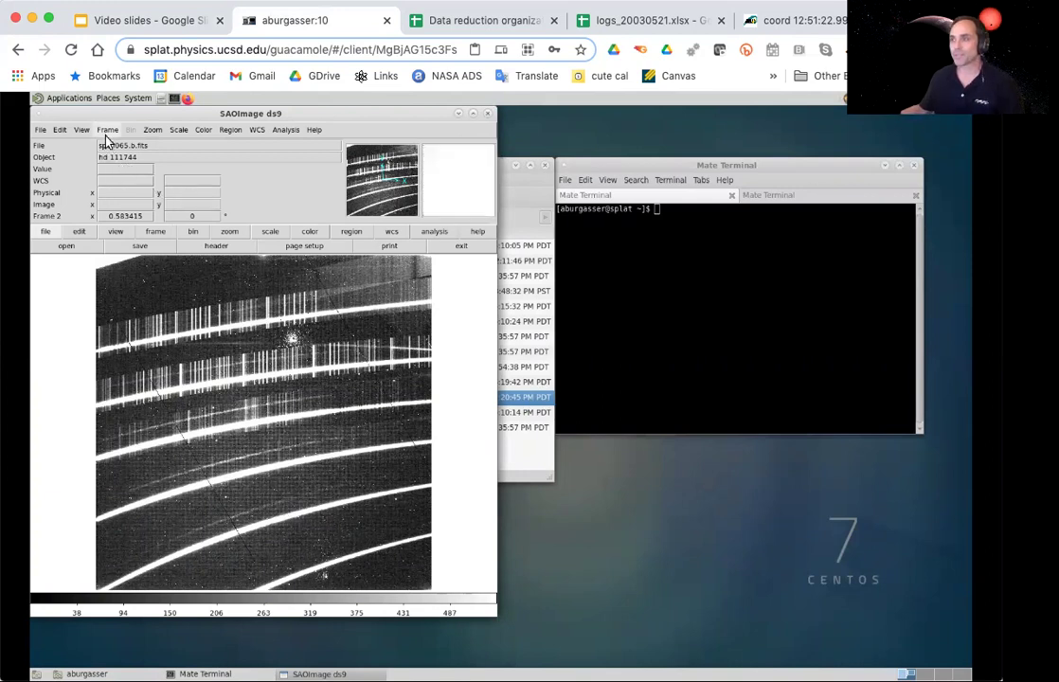
pyautogui.click(152, 233)
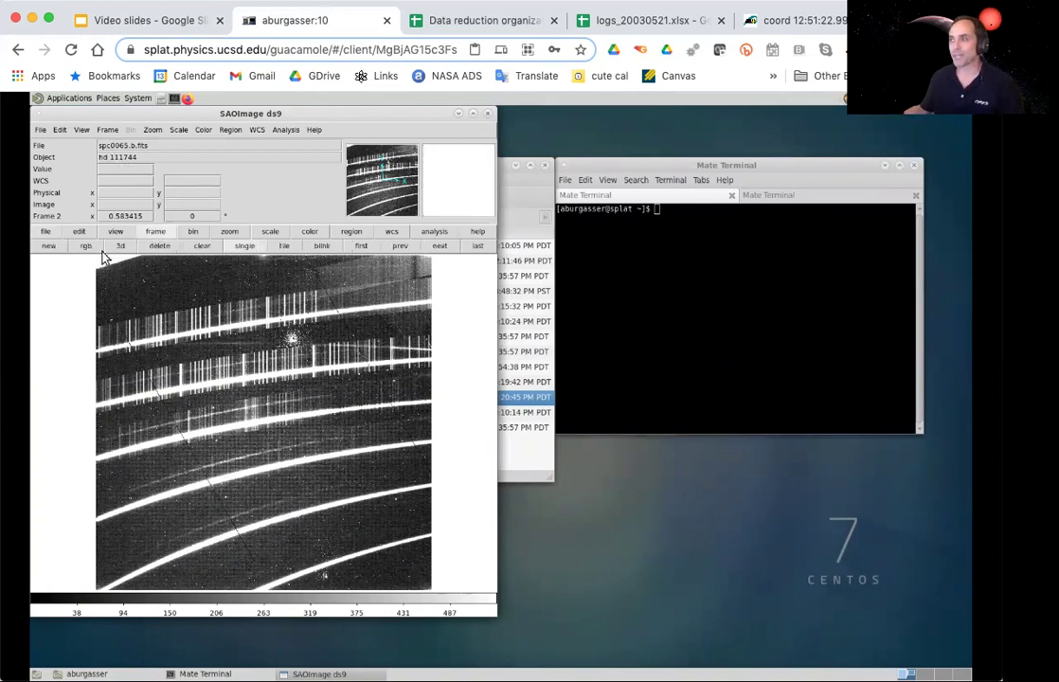
pyautogui.click(398, 245)
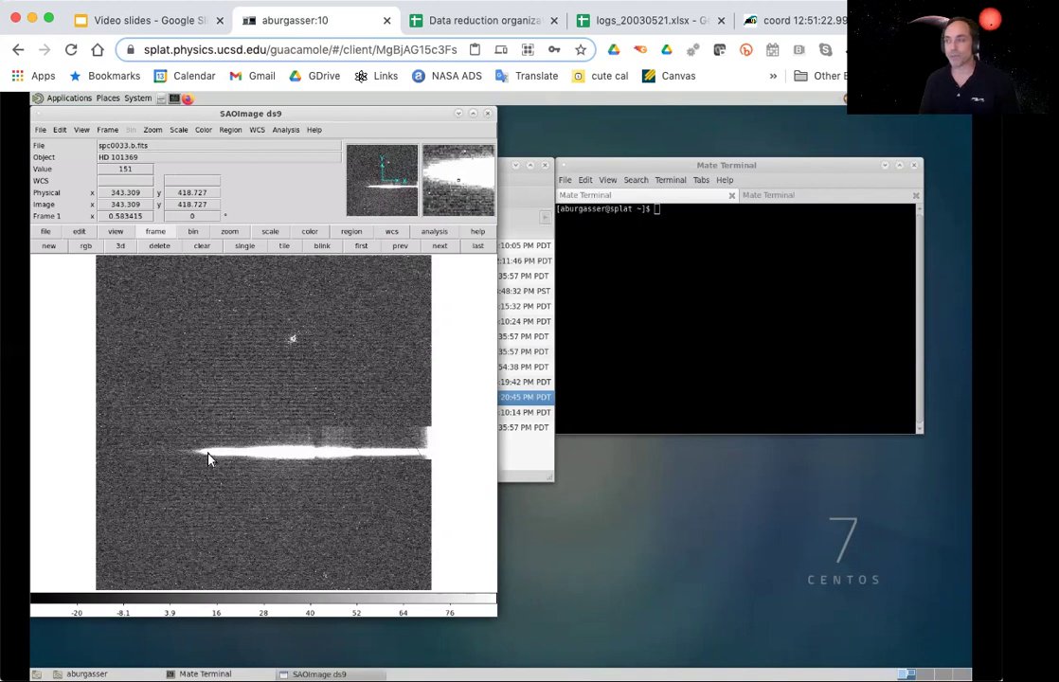
pyautogui.click(440, 248)
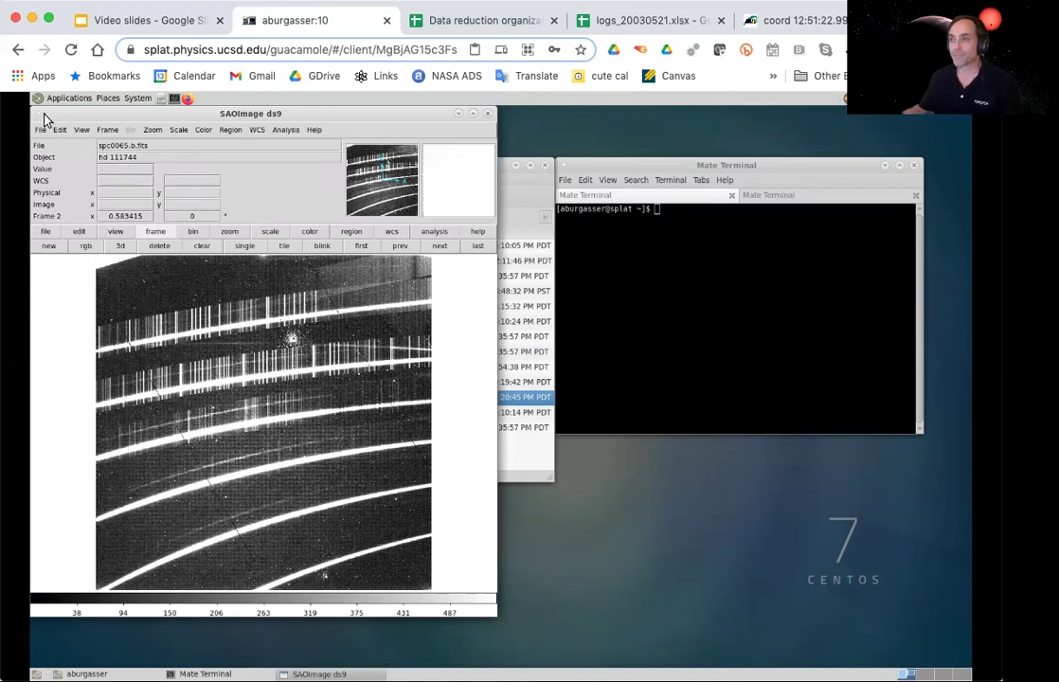
# Step: Minimize ds9, return to the home directory, and begin the command 'cd reductions/'
pyautogui.click(457, 114)
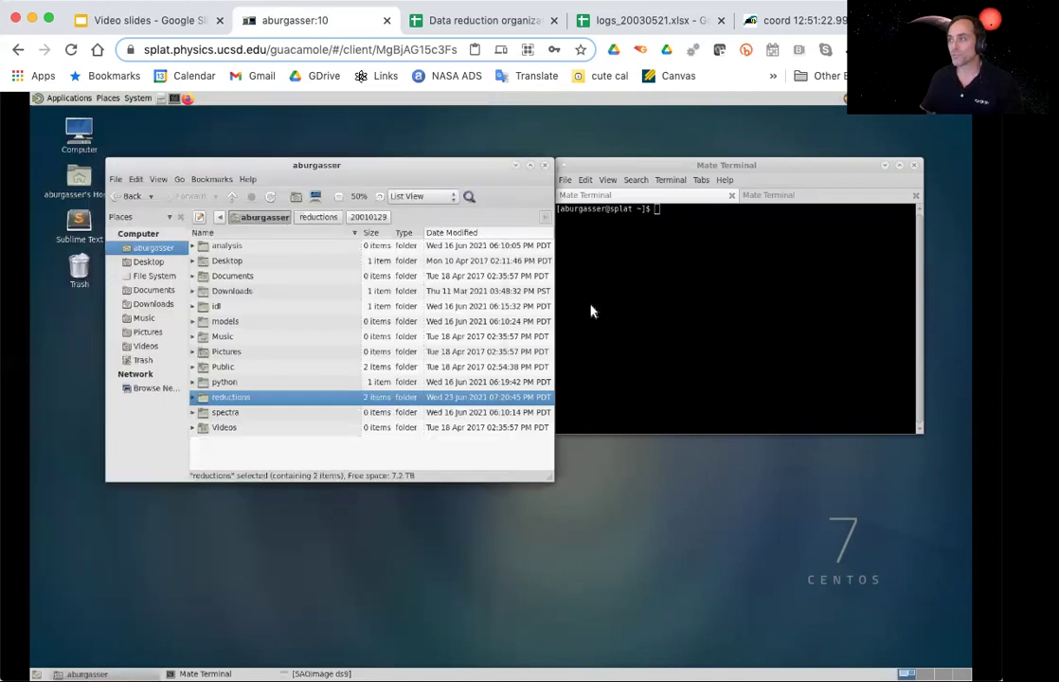
pyautogui.write('cd')
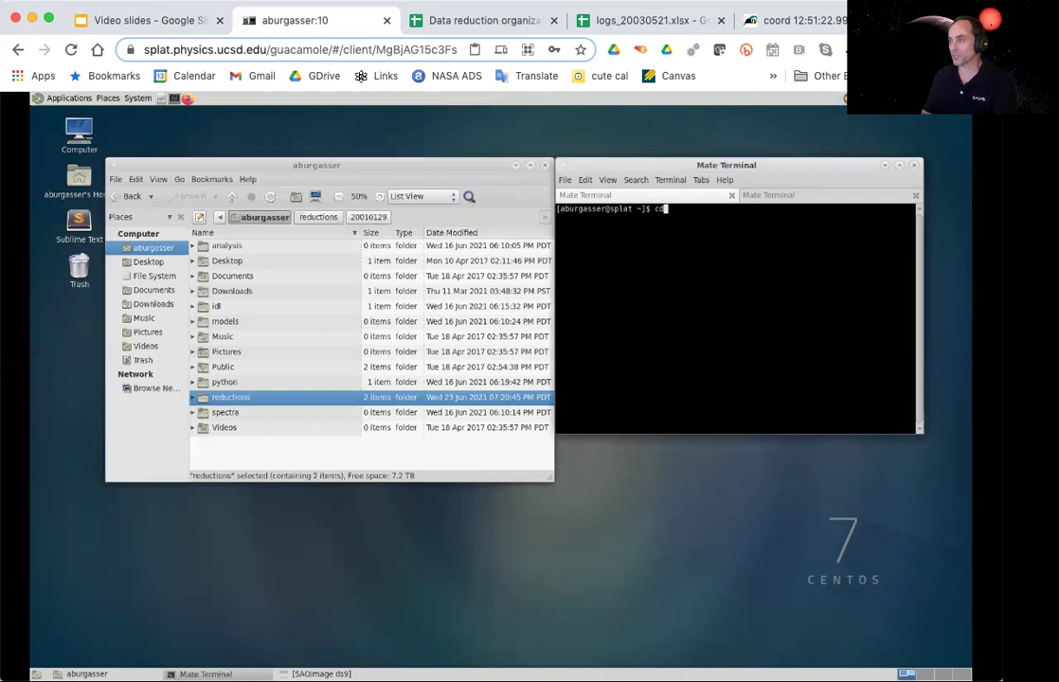
pyautogui.press('Return')
pyautogui.write('cd re')
pyautogui.press('Tab')
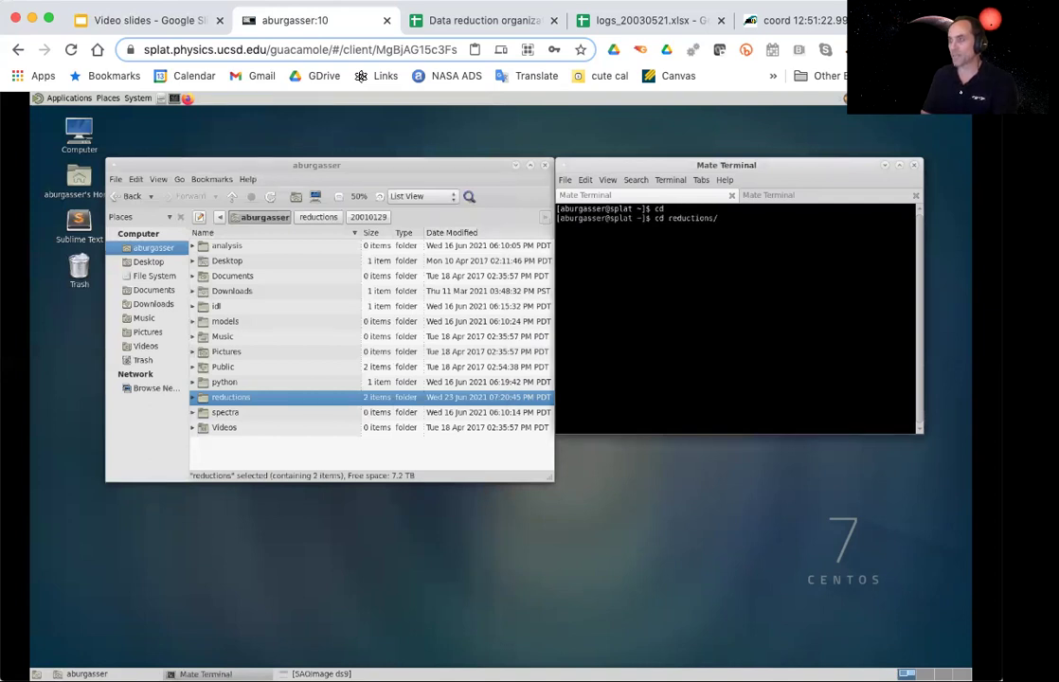
# Step: Scroll the logs_20030521 log to the ShortXD hd 111744 spectra spc0060–0065, flats and arcs
pyautogui.click(632, 20)
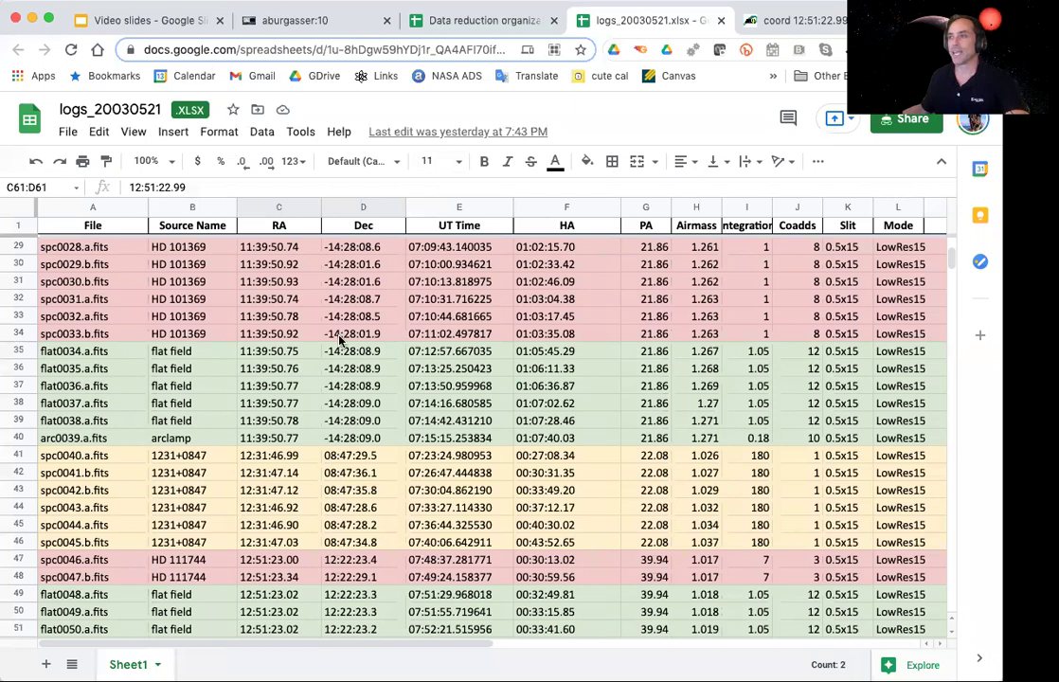
pyautogui.scroll(-2, 341, 341)
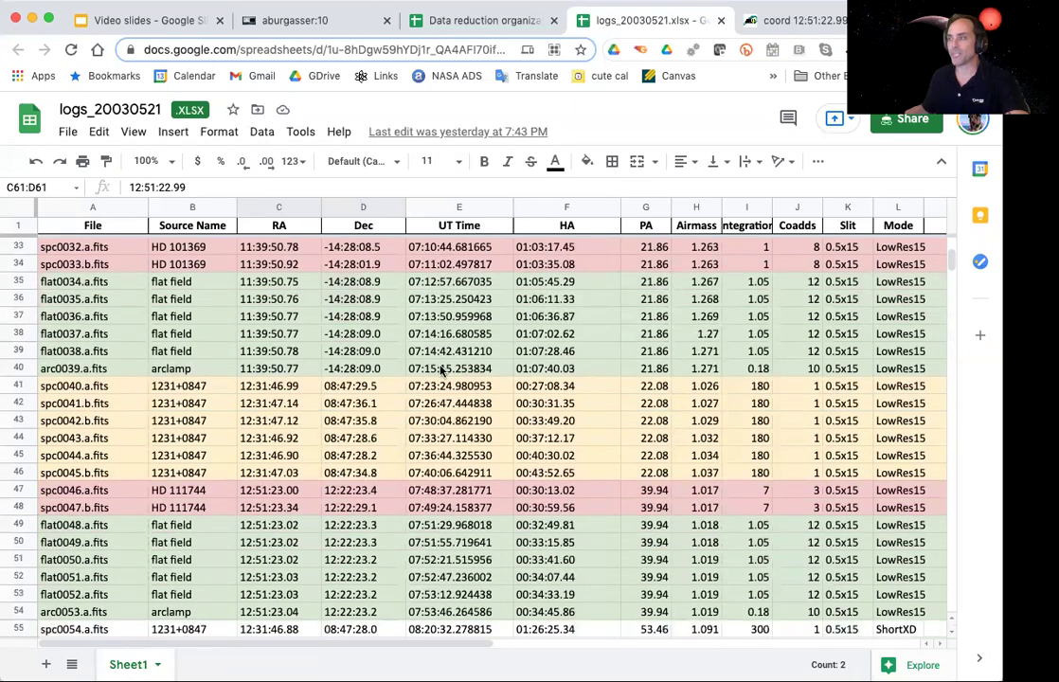
pyautogui.scroll(-2, 440, 371)
pyautogui.scroll(-5, 440, 371)
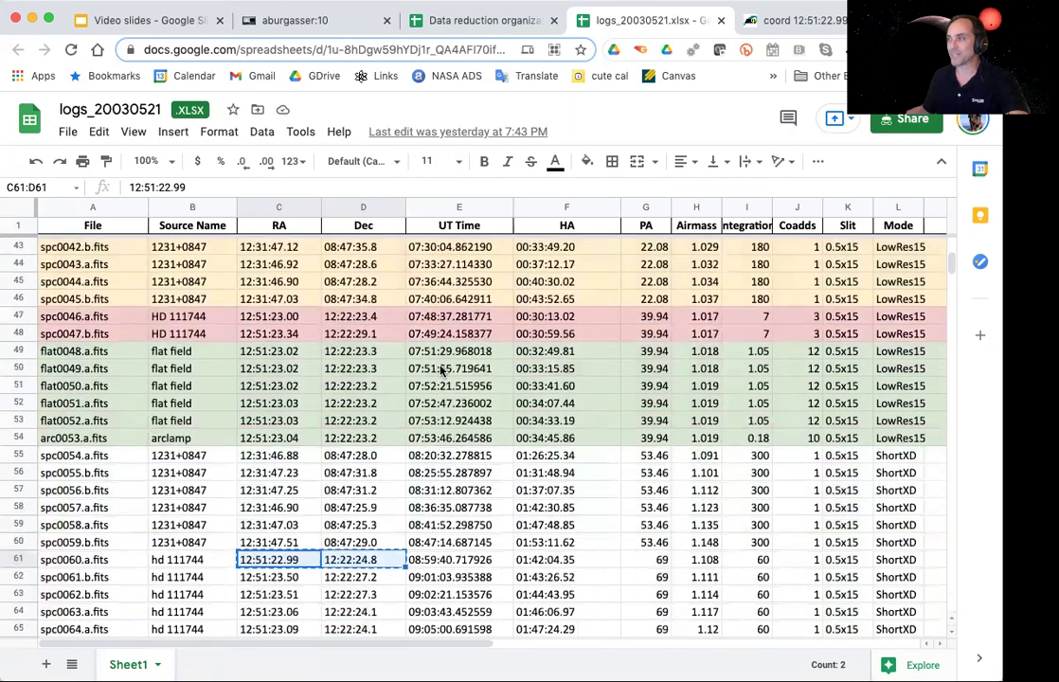
pyautogui.scroll(-2, 758, 445)
pyautogui.scroll(-1, 815, 398)
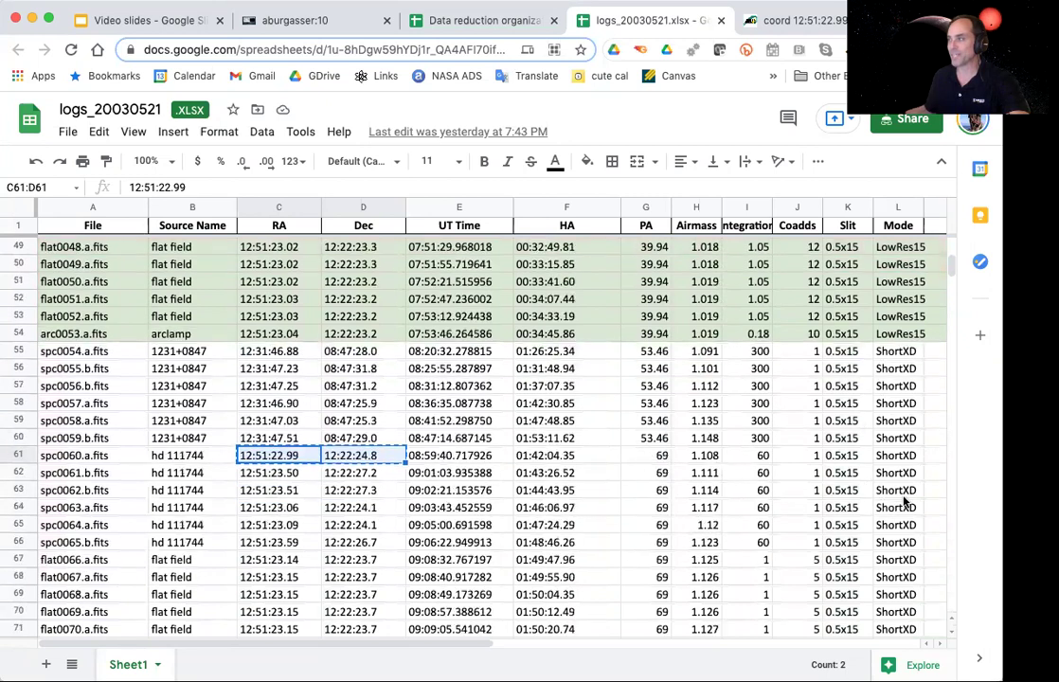
pyautogui.scroll(-1, 879, 559)
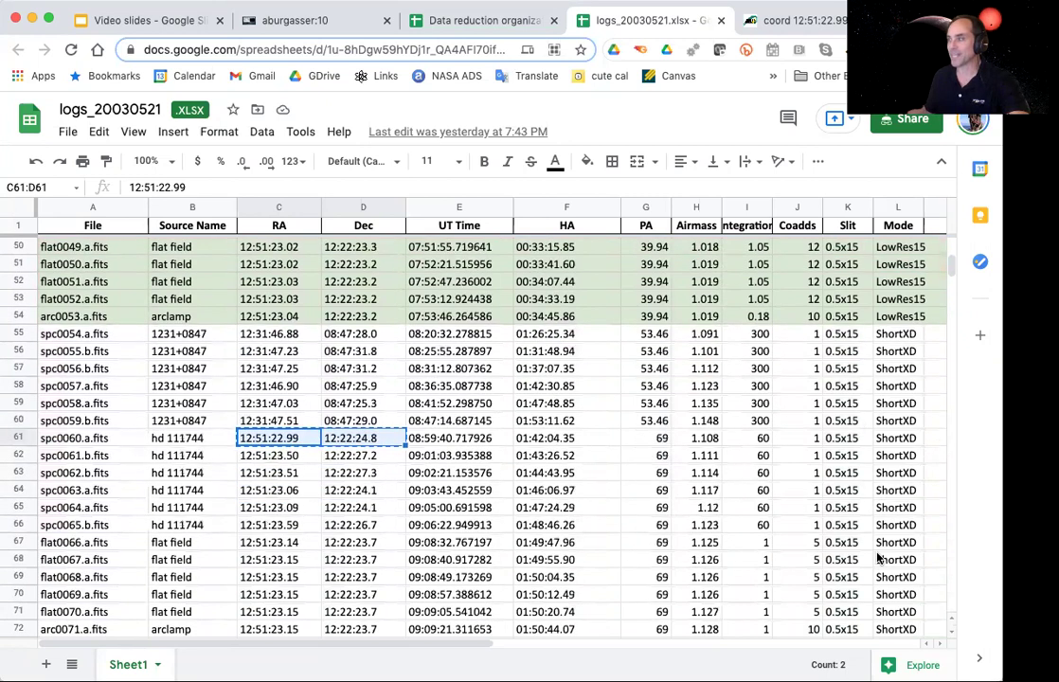
pyautogui.hotkey('ctrl', 'c')
pyautogui.click(881, 421)
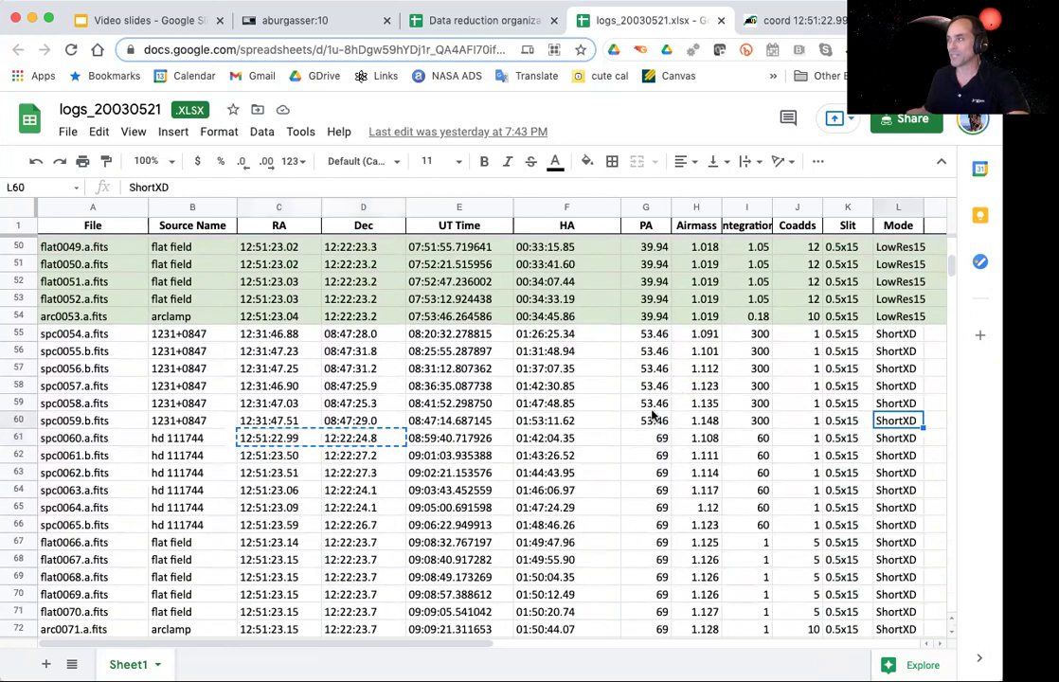
pyautogui.scroll(-1, 647, 434)
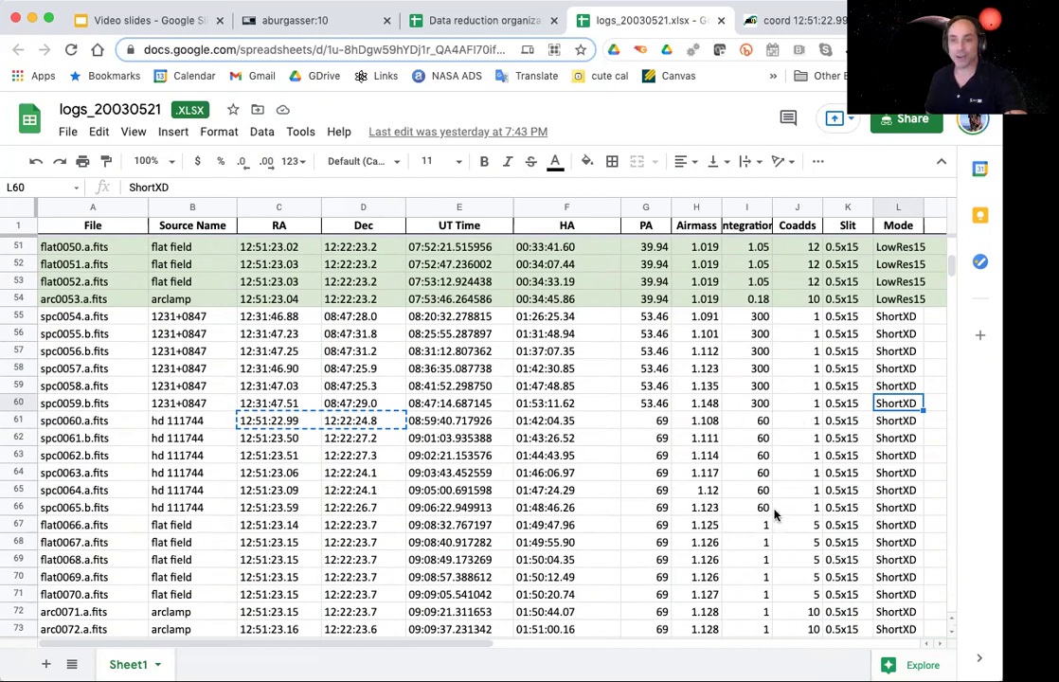
pyautogui.scroll(-1, 369, 495)
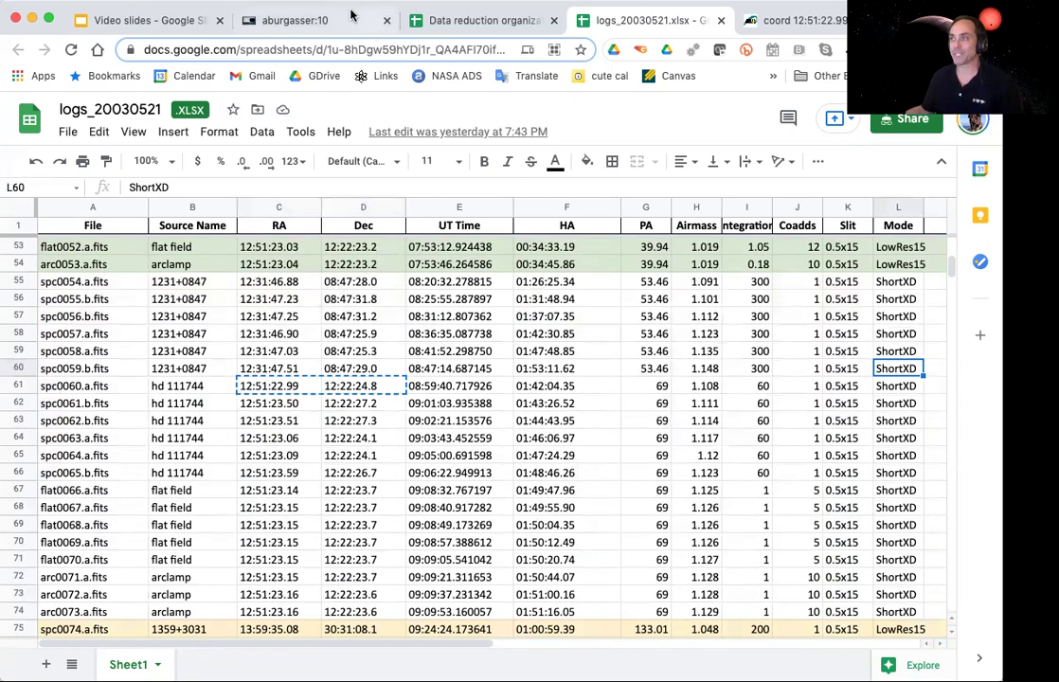
# Step: Change into the reductions/20030521 folder and start a fresh bash shell
pyautogui.click(317, 19)
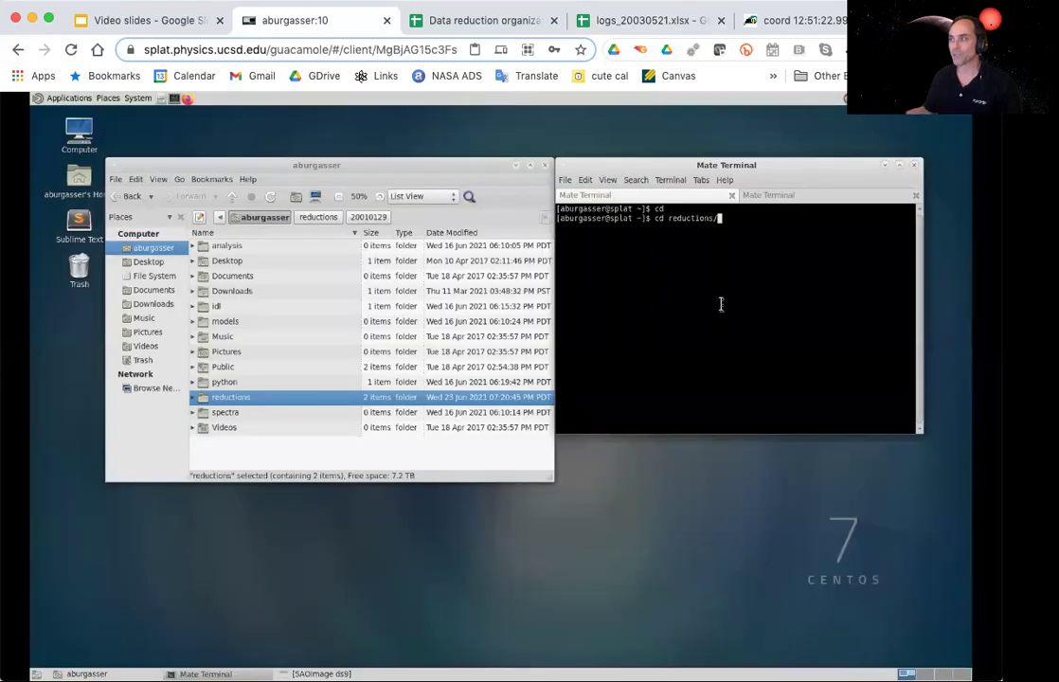
pyautogui.write('20030521/')
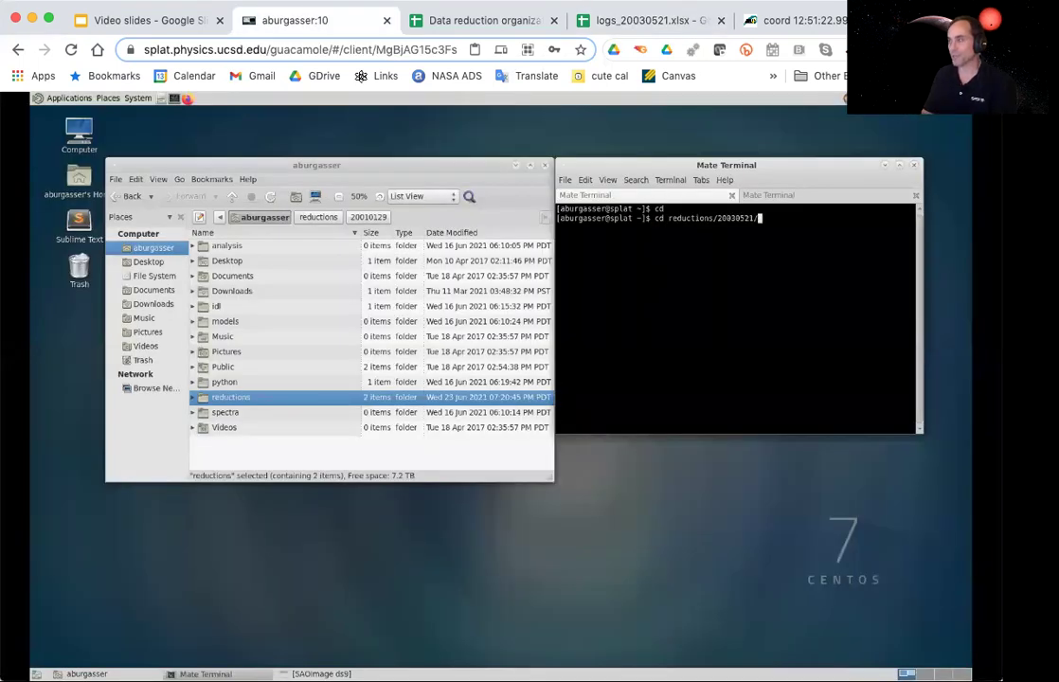
pyautogui.press('Return')
pyautogui.write('bash')
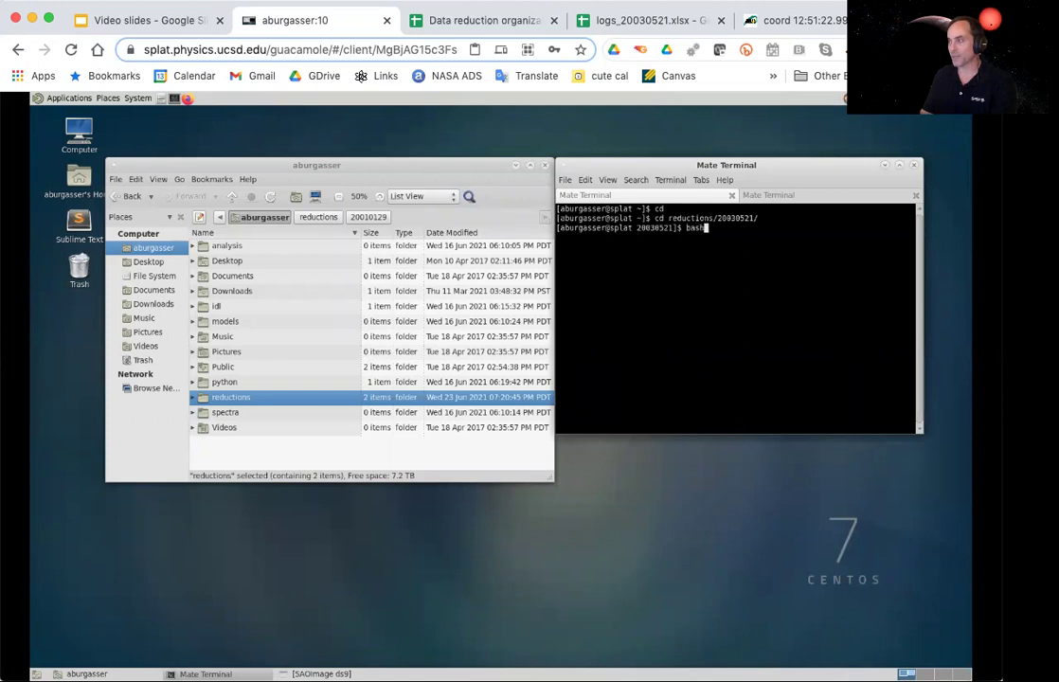
pyautogui.press('Return')
# Step: Start IDL and launch Spextool with the xspextool command
pyautogui.write('idl')
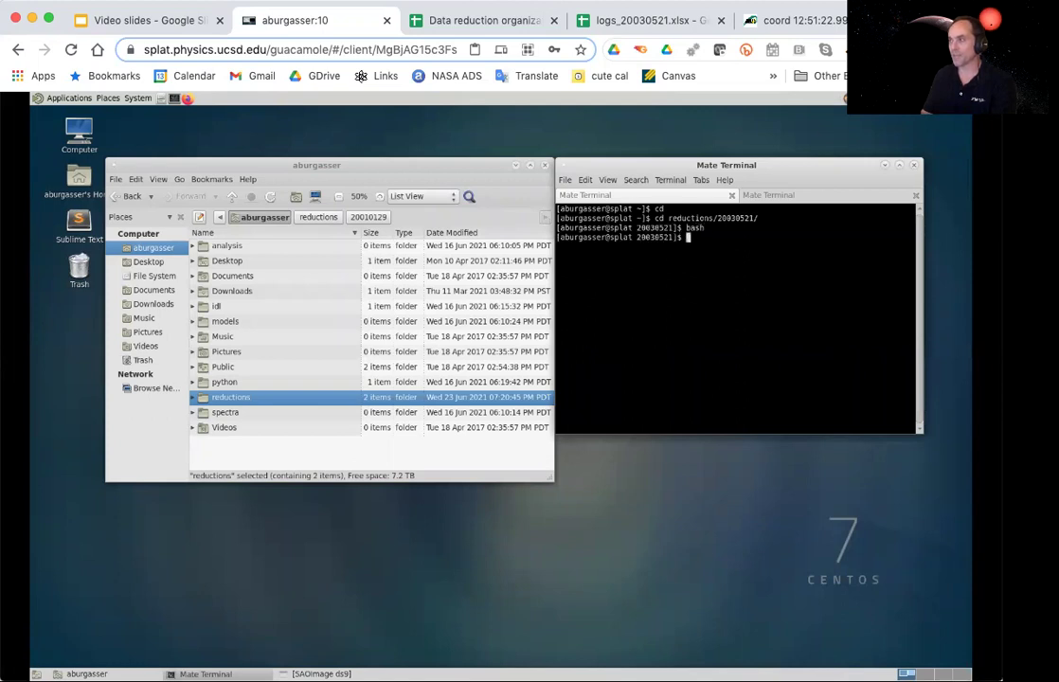
pyautogui.press('Return')
pyautogui.write('xspe')
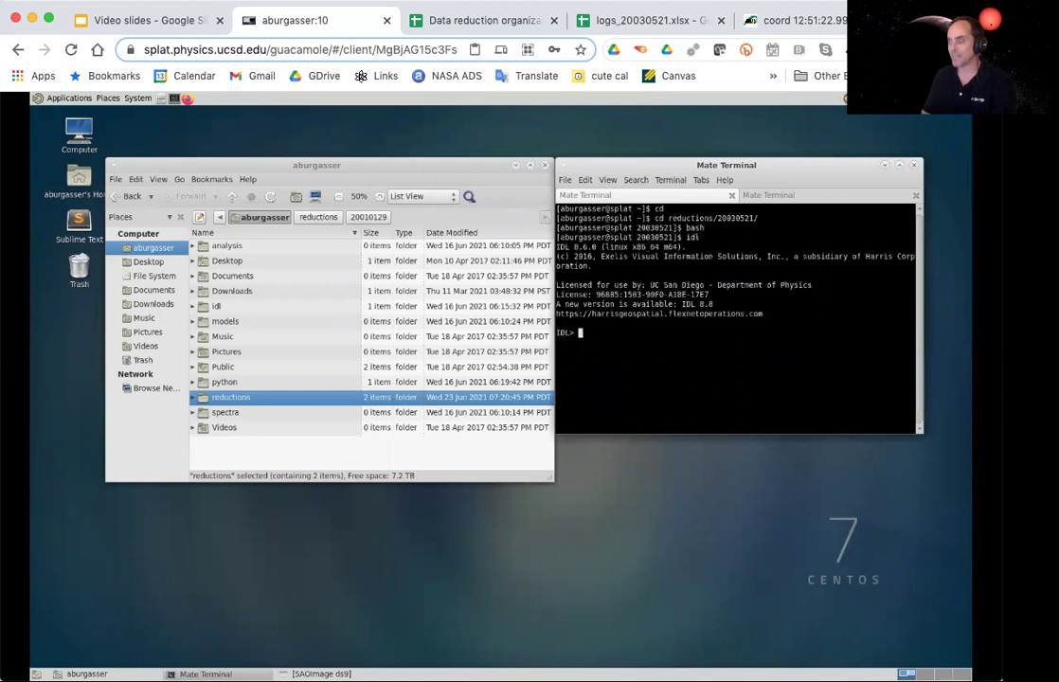
pyautogui.write('tool')
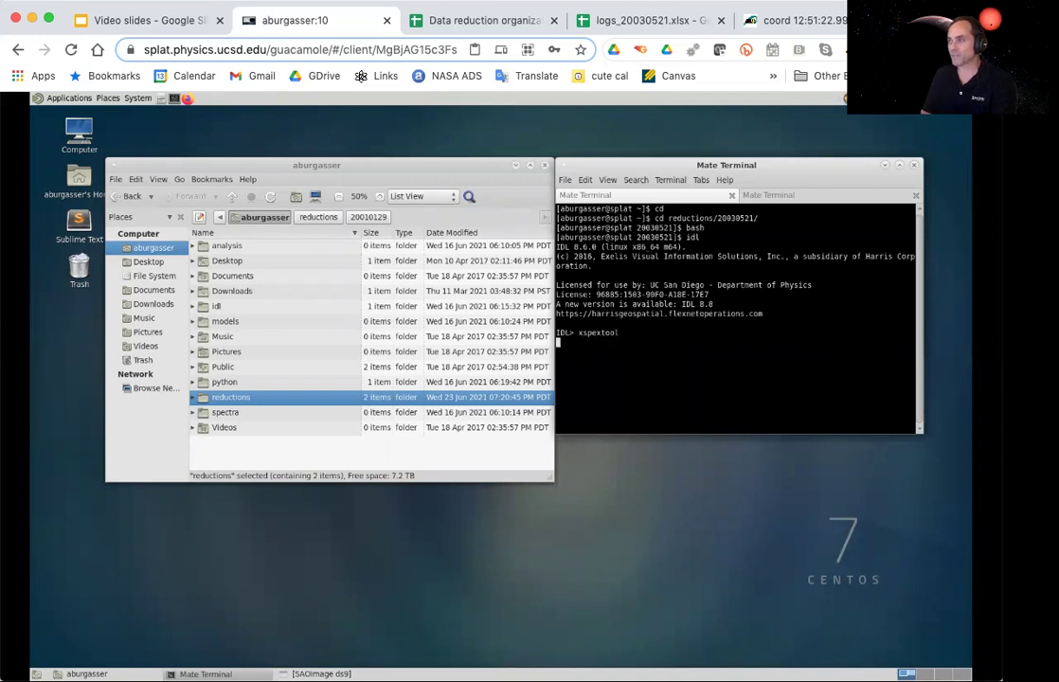
pyautogui.press('Return')
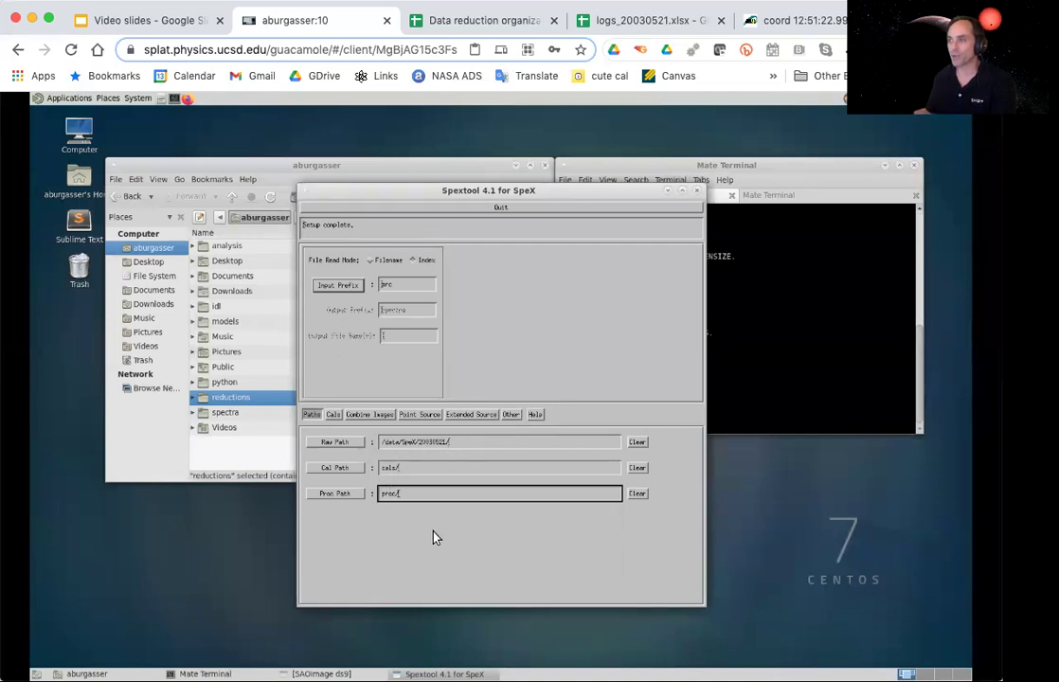
# Step: Build Cal Set 1 calibration frames from files 66-73, then show the Point Source settings
pyautogui.click(333, 416)
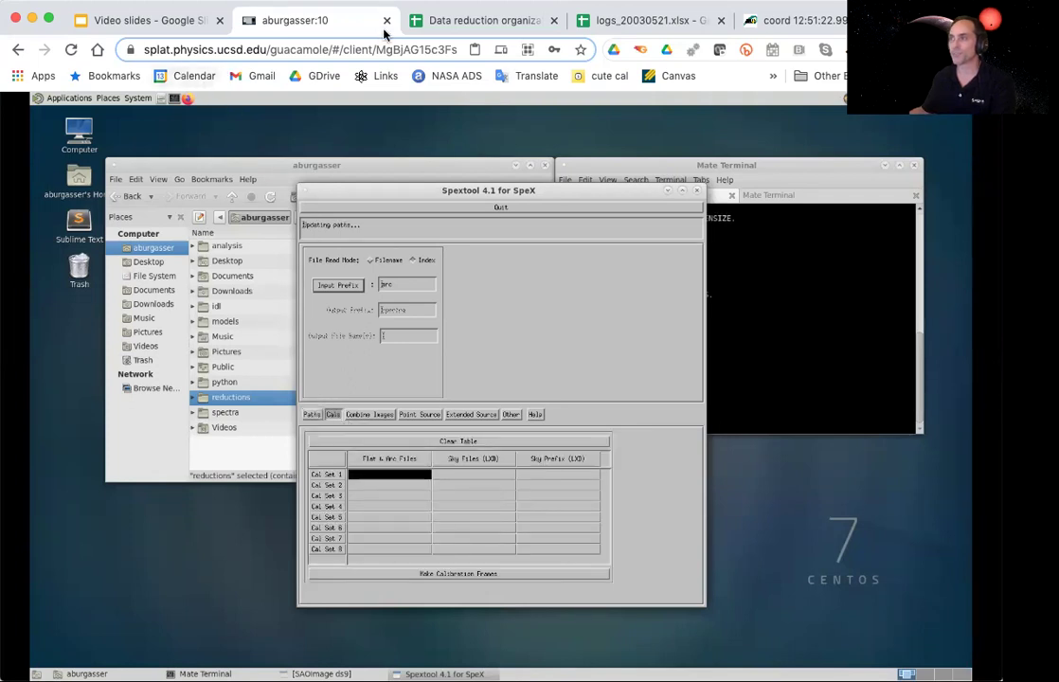
pyautogui.click(469, 20)
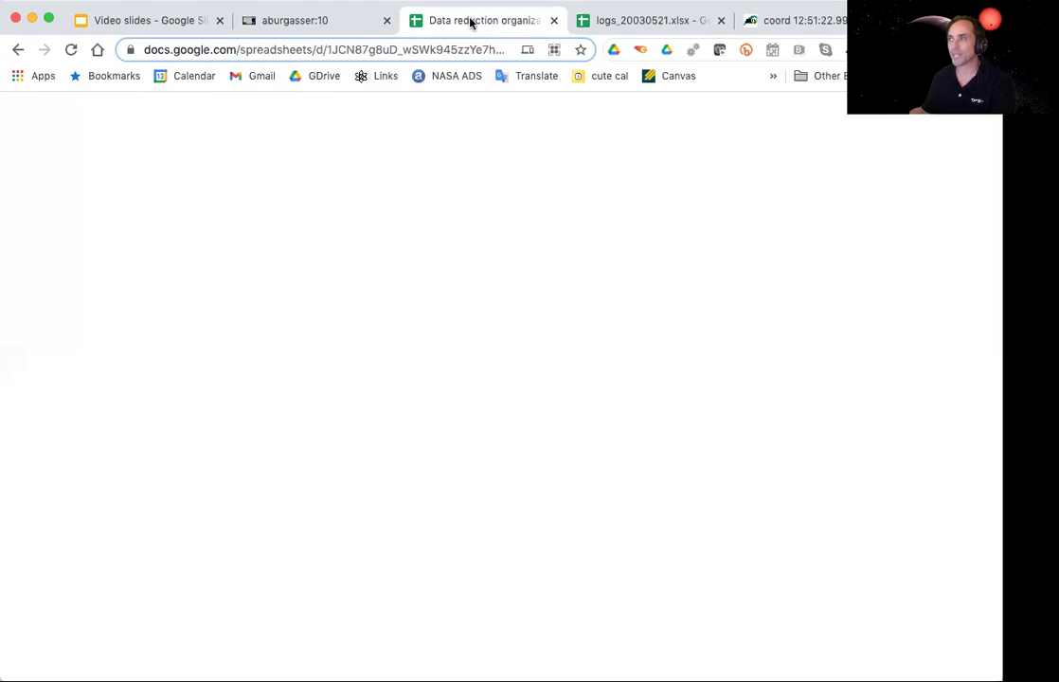
pyautogui.click(592, 23)
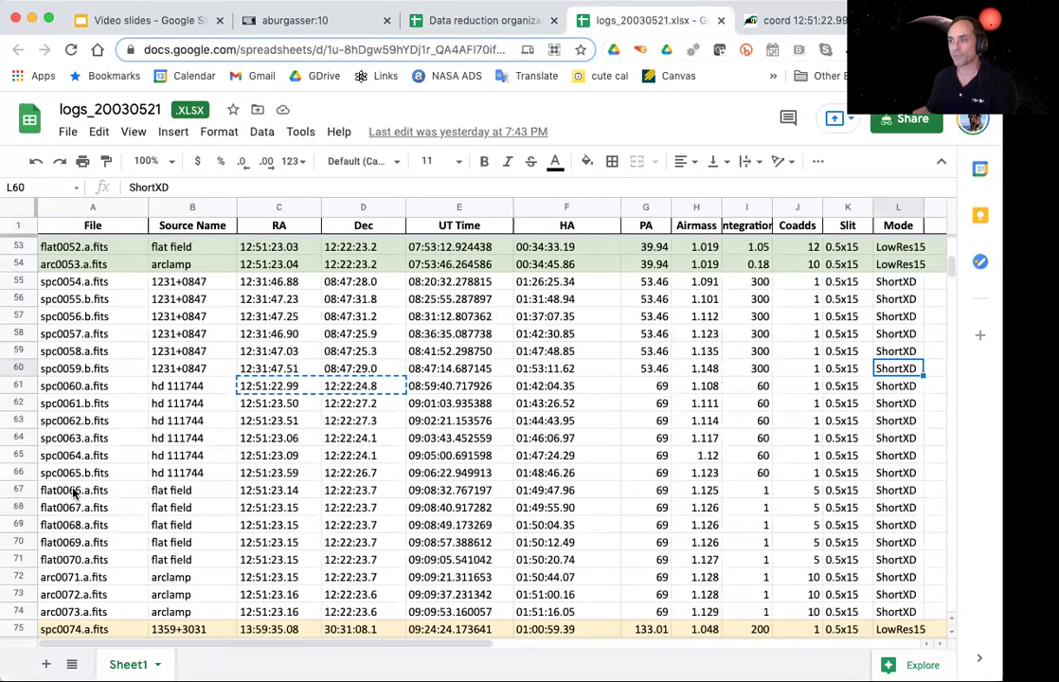
pyautogui.click(275, 20)
pyautogui.write('66-73')
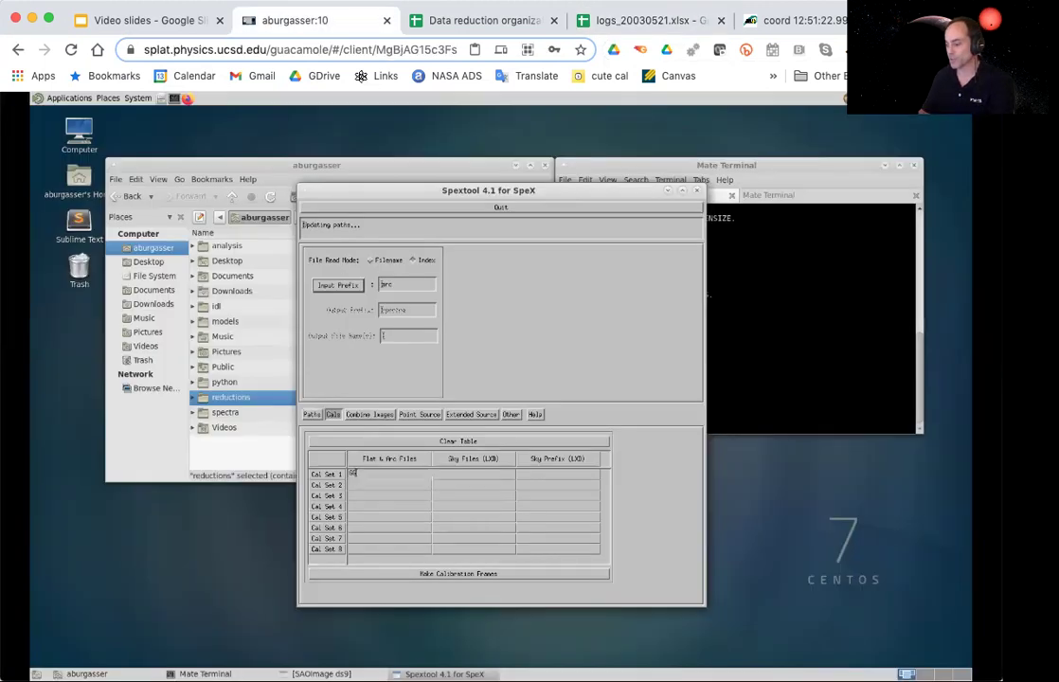
pyautogui.press('Tab')
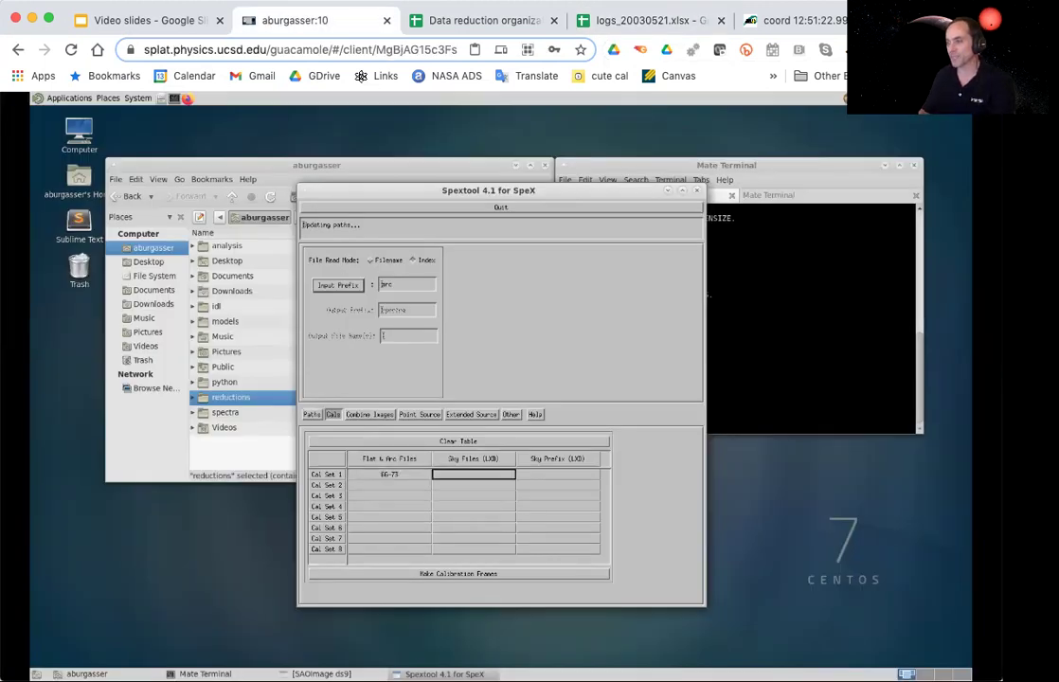
pyautogui.click(449, 574)
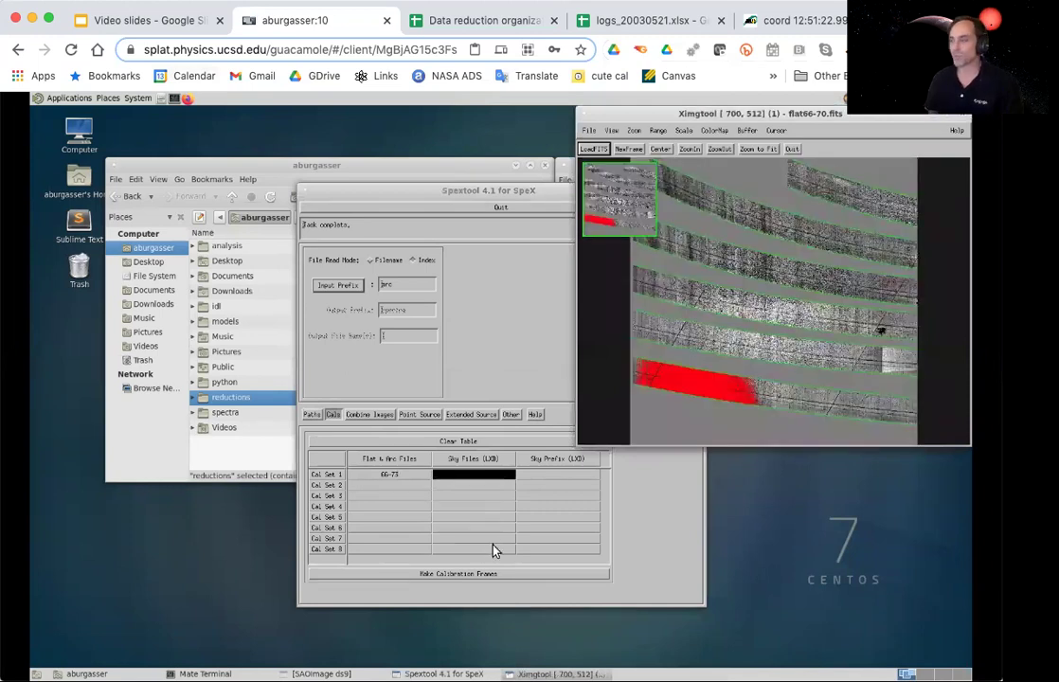
pyautogui.click(473, 362)
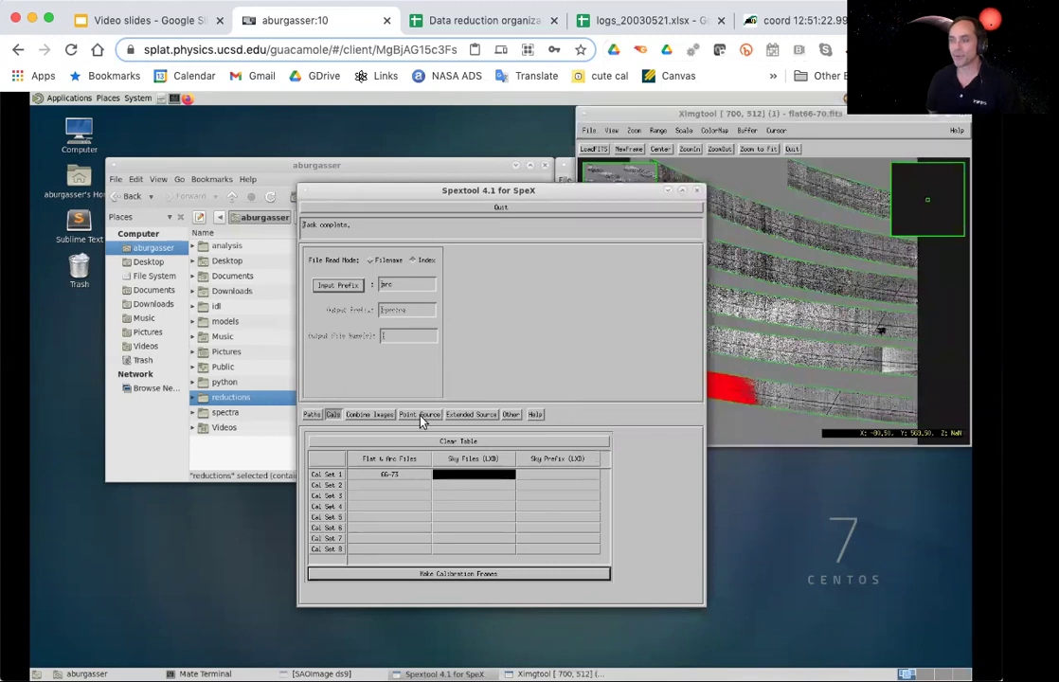
pyautogui.click(422, 416)
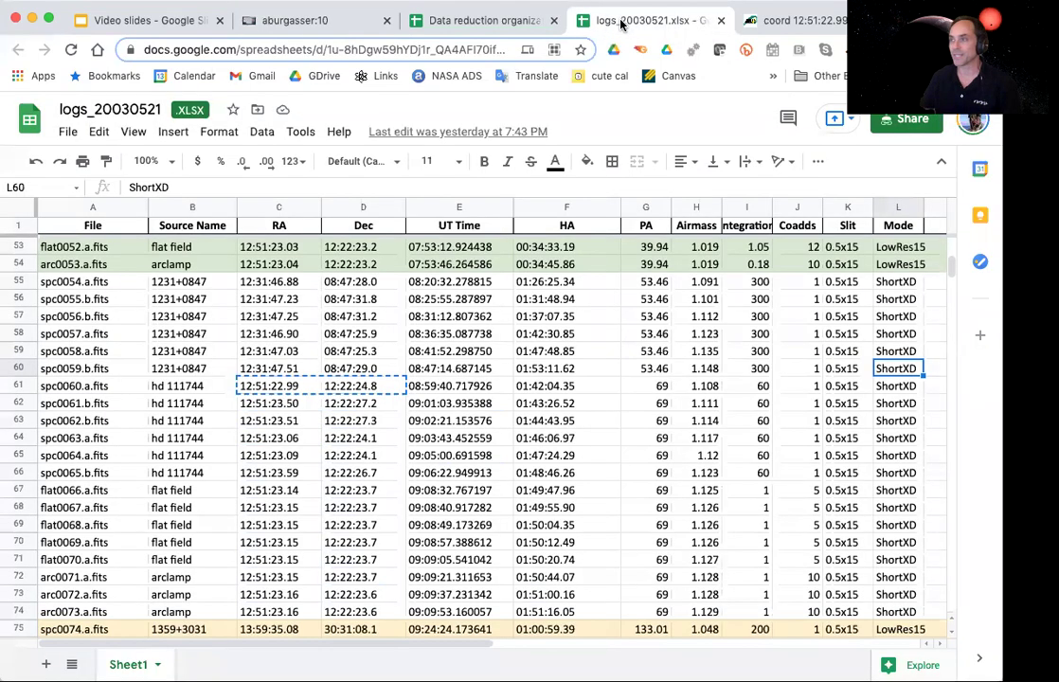
# Step: Set the raw file prefix to spc and enter the science image numbers from the observing log
pyautogui.click(606, 20)
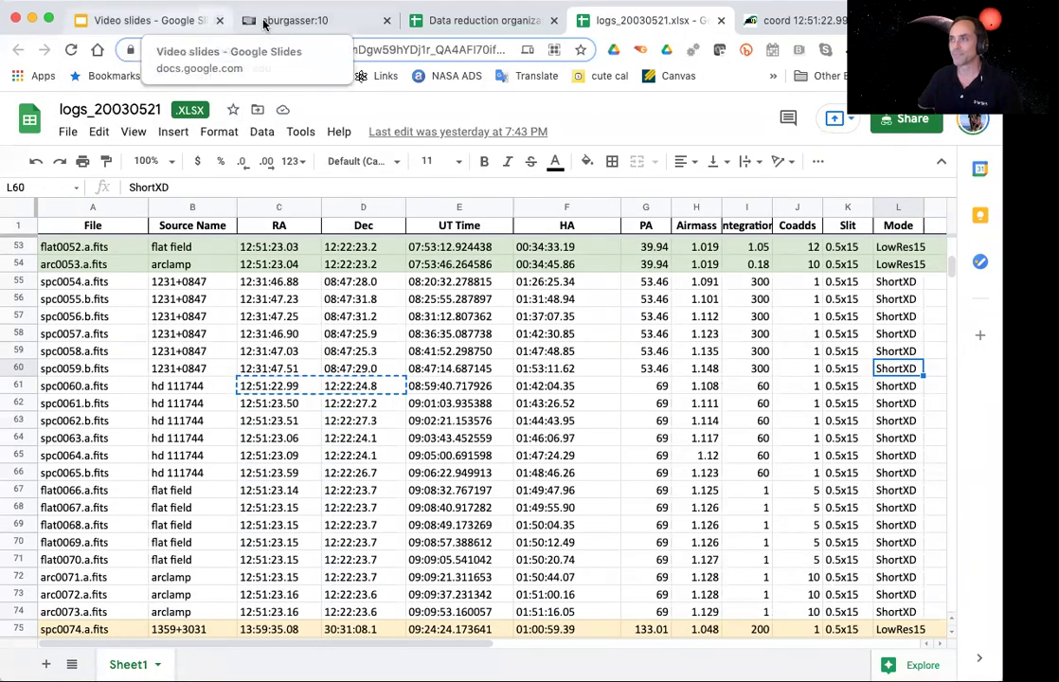
pyautogui.click(294, 20)
pyautogui.click(388, 290)
pyautogui.write('spc')
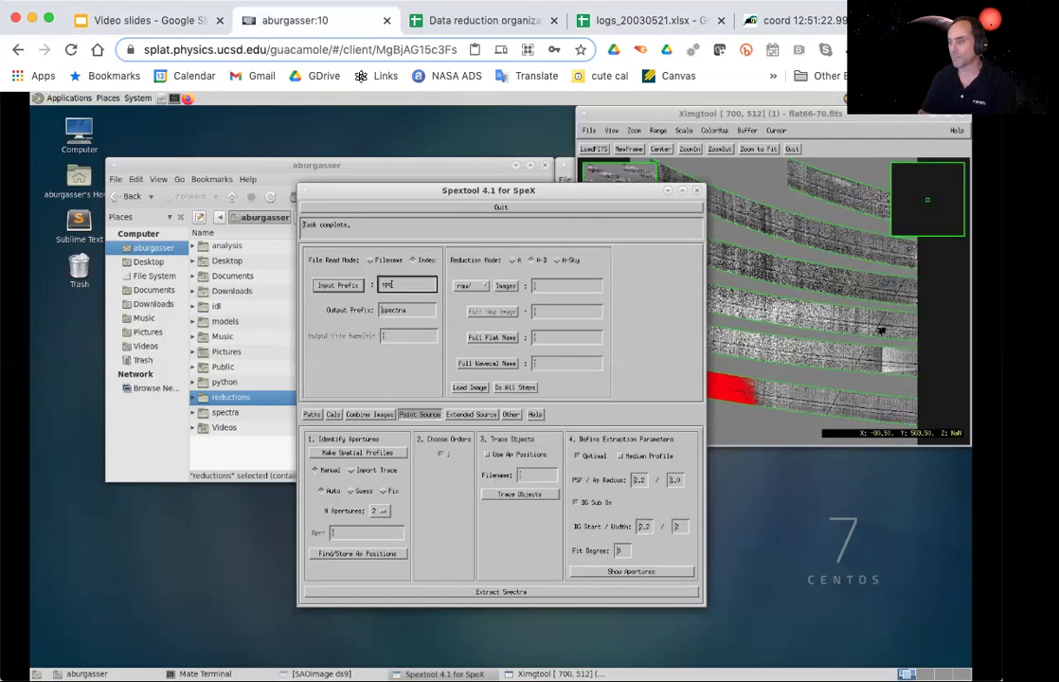
pyautogui.press('Tab')
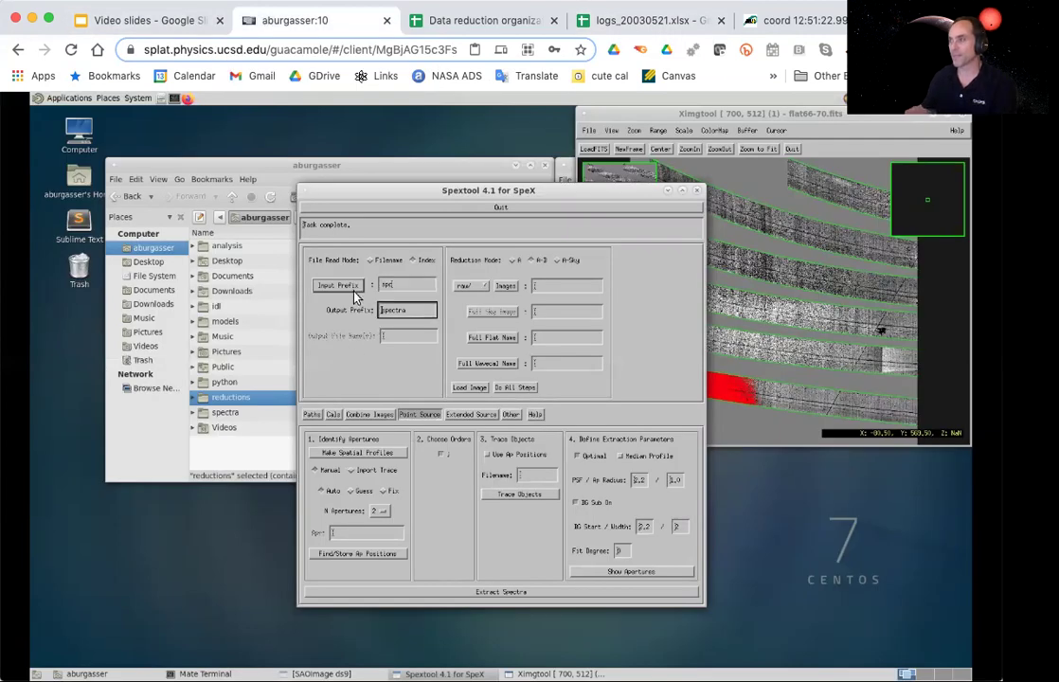
pyautogui.click(620, 21)
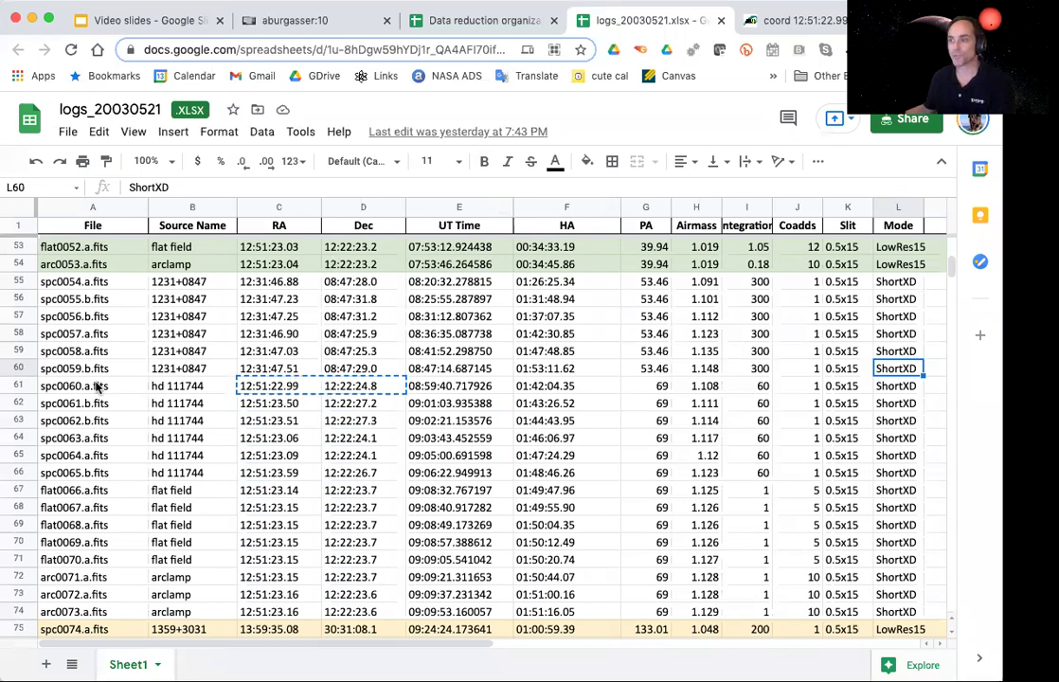
pyautogui.click(232, 21)
pyautogui.click(566, 287)
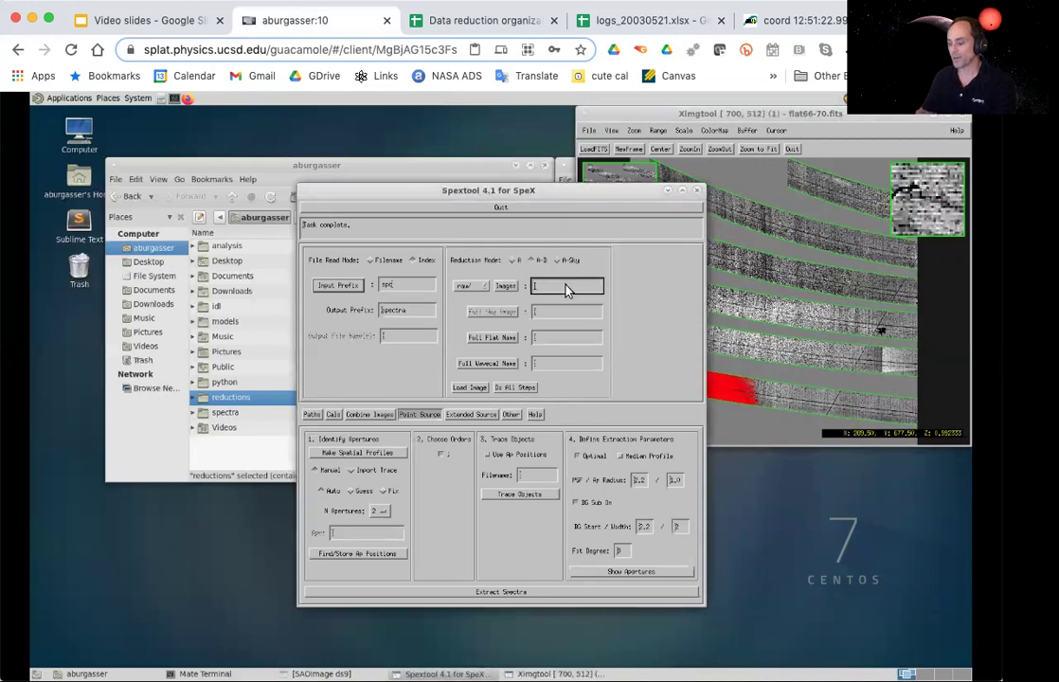
pyautogui.write('60-65')
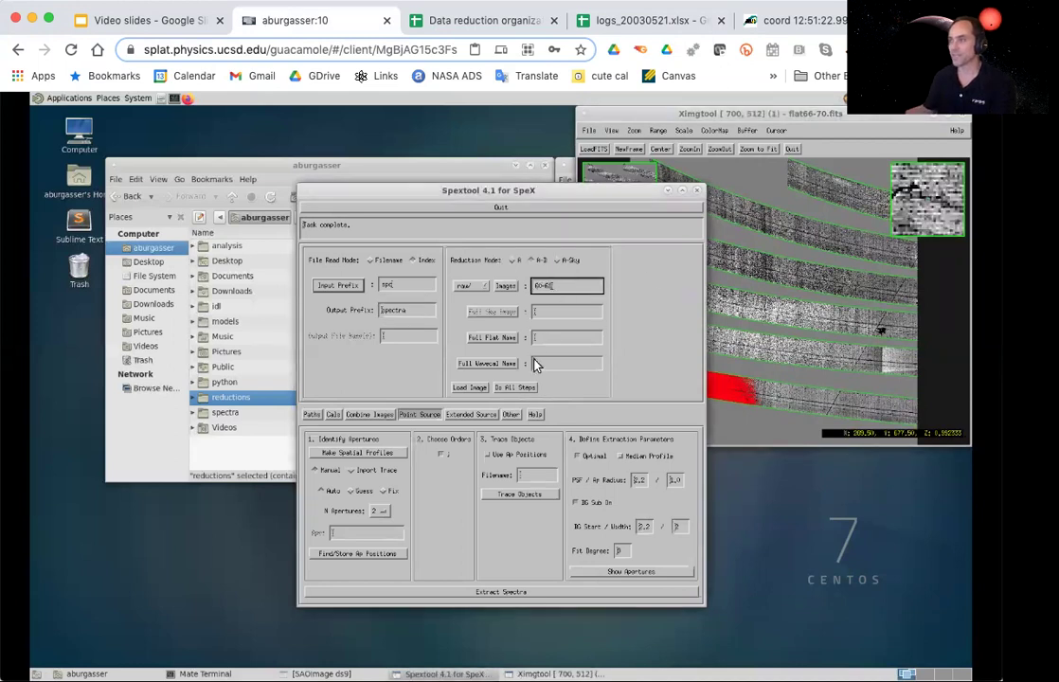
# Step: Select flat66-70.fits and wavecal71-73.fits, then load the spc0060–0061 image pair
pyautogui.click(487, 338)
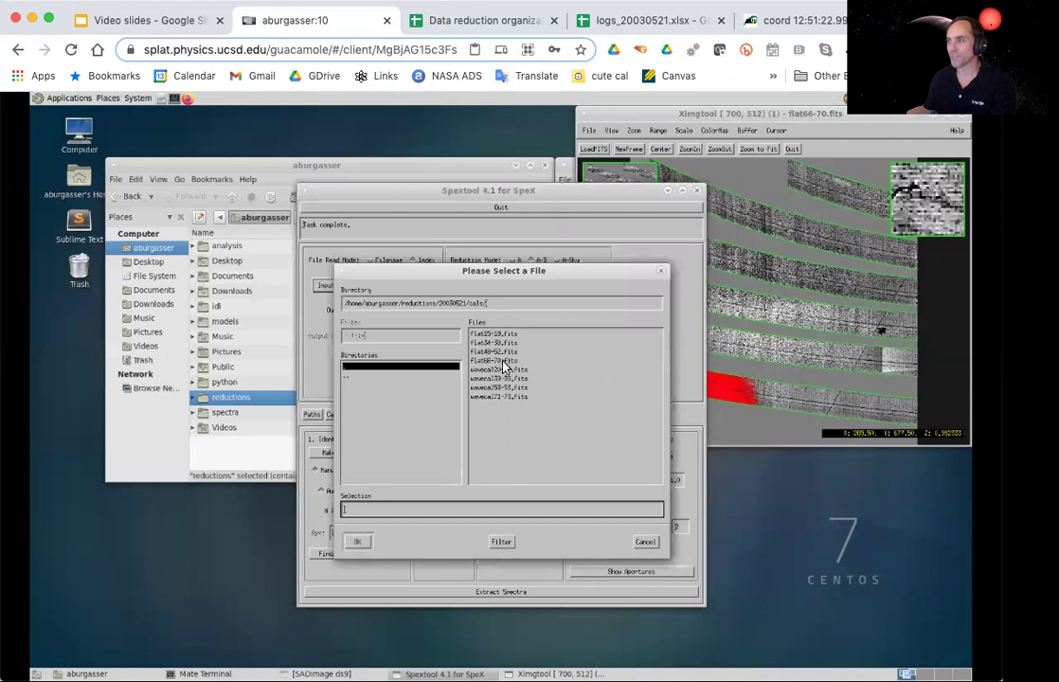
pyautogui.click(497, 361)
pyautogui.doubleClick(497, 362)
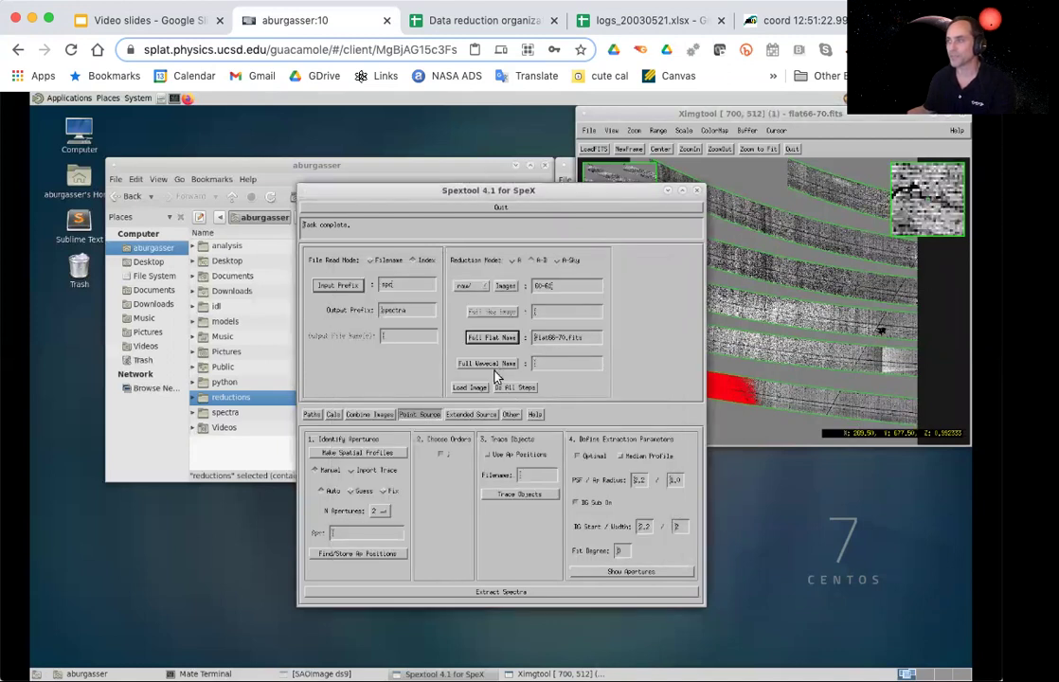
pyautogui.click(492, 364)
pyautogui.click(502, 396)
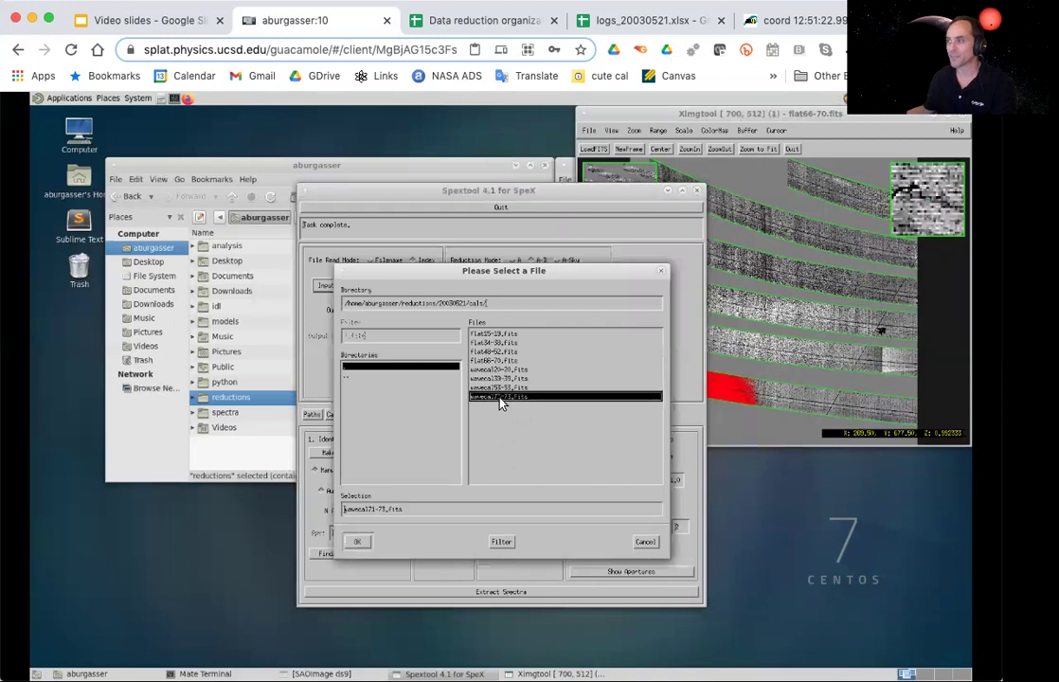
pyautogui.doubleClick(500, 398)
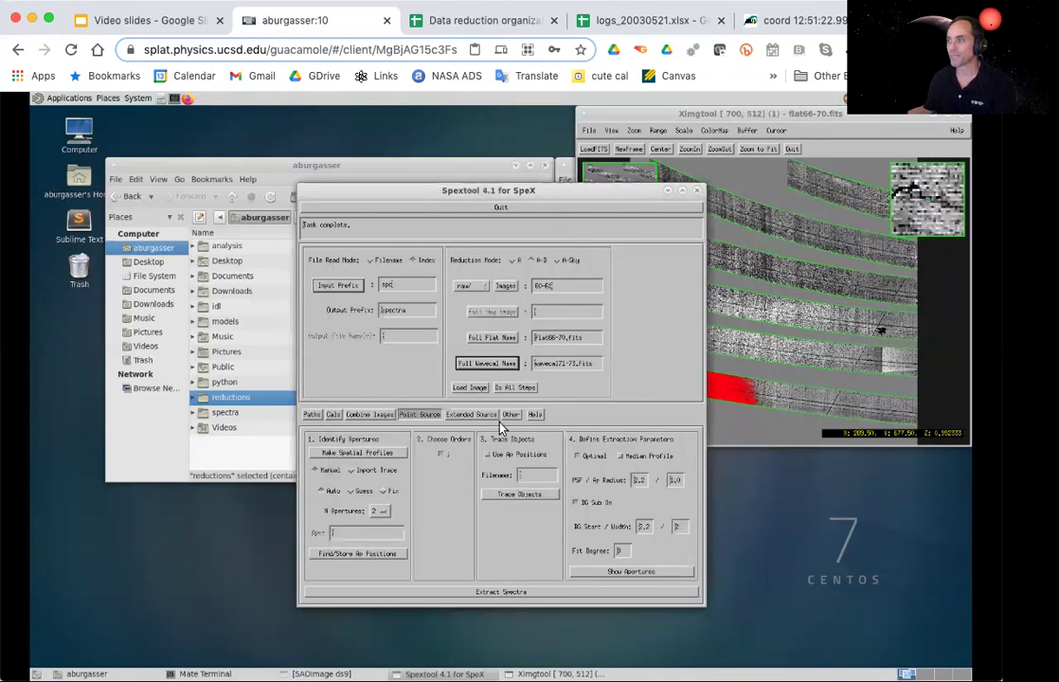
pyautogui.click(470, 388)
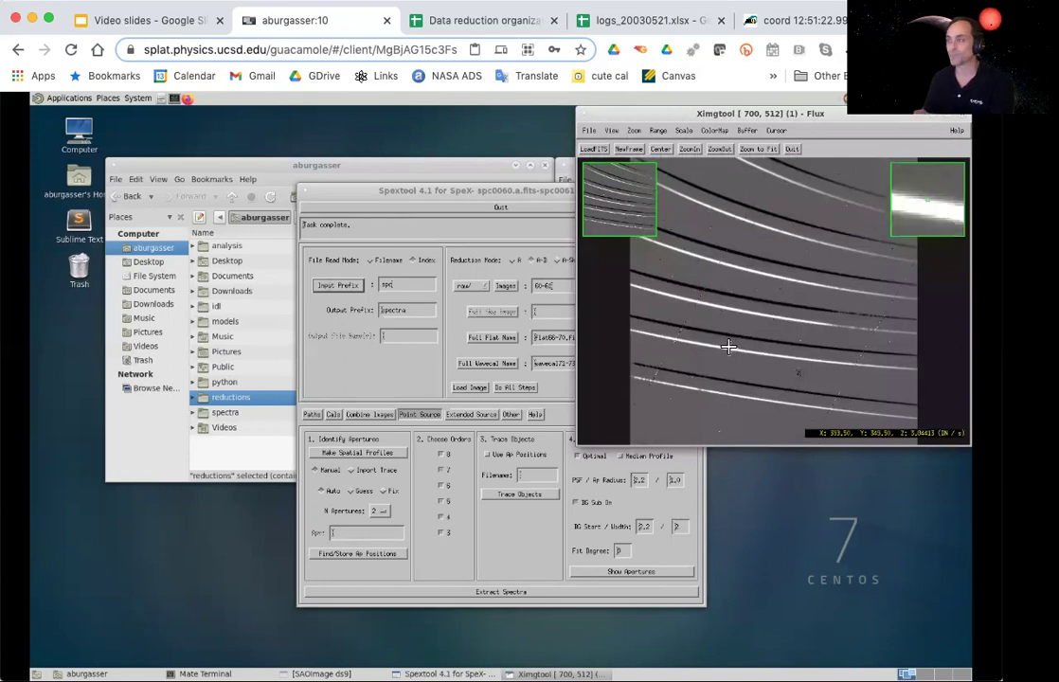
# Step: Make spatial profiles for orders 08–06 from the A-B difference image
pyautogui.click(356, 451)
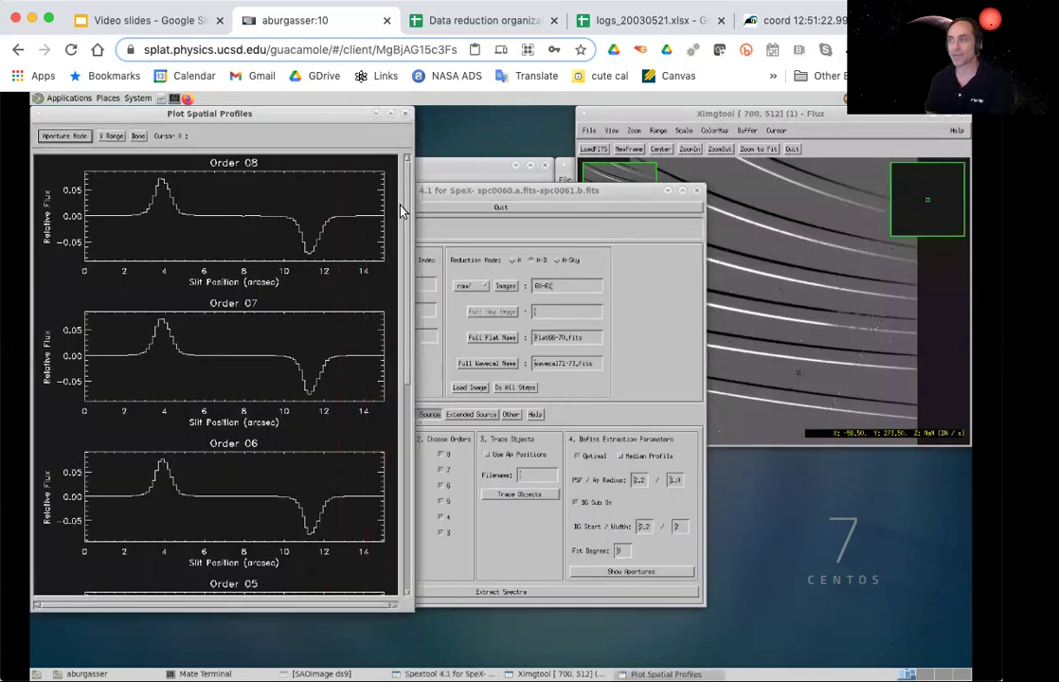
# Step: Store aperture positions near 4 and 11.4 arcsec in every order, then trace the objects
pyautogui.moveTo(402, 208)
pyautogui.mouseDown()
pyautogui.moveTo(406, 254)
pyautogui.moveTo(399, 210)
pyautogui.mouseUp()
pyautogui.scroll(-10, 392, 397)
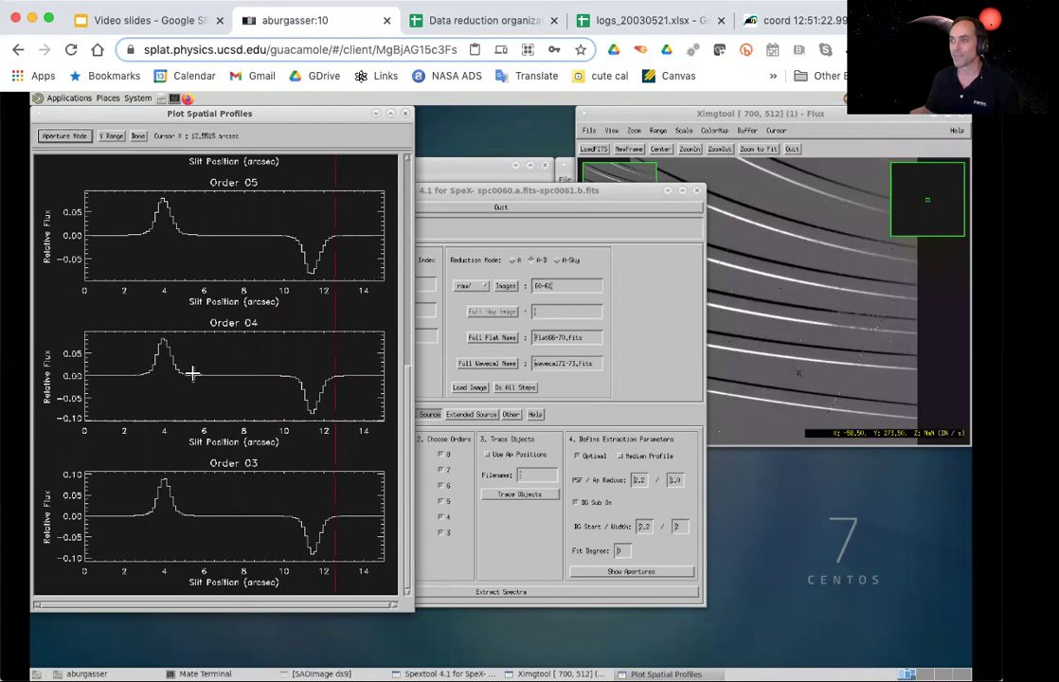
pyautogui.moveTo(405, 395); pyautogui.dragTo(413, 204)
pyautogui.click(473, 194)
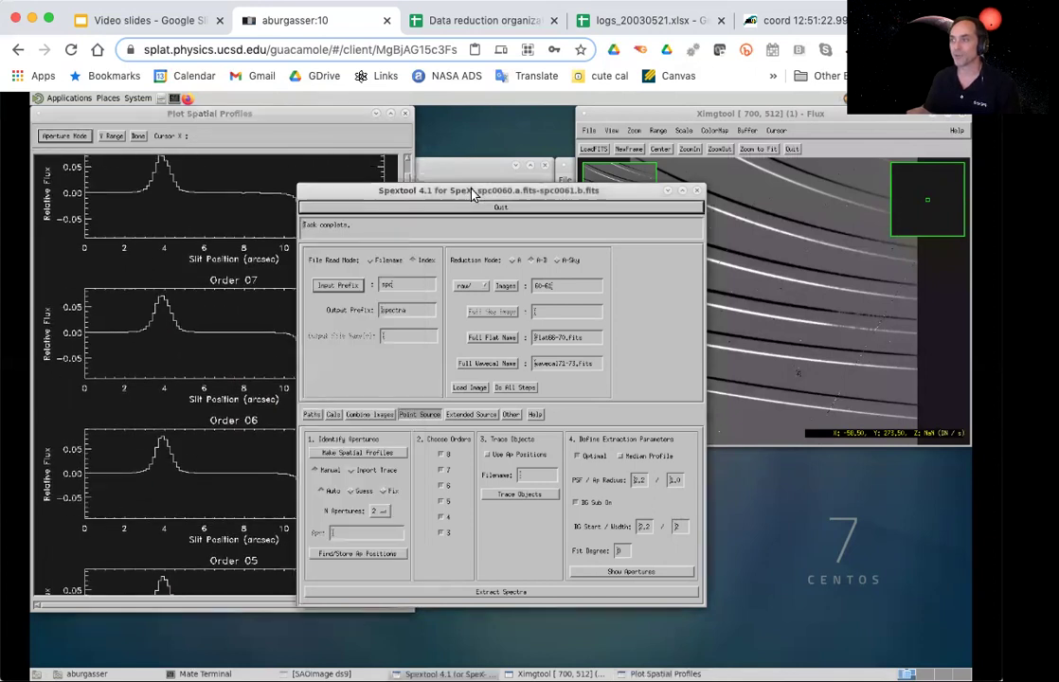
pyautogui.click(361, 556)
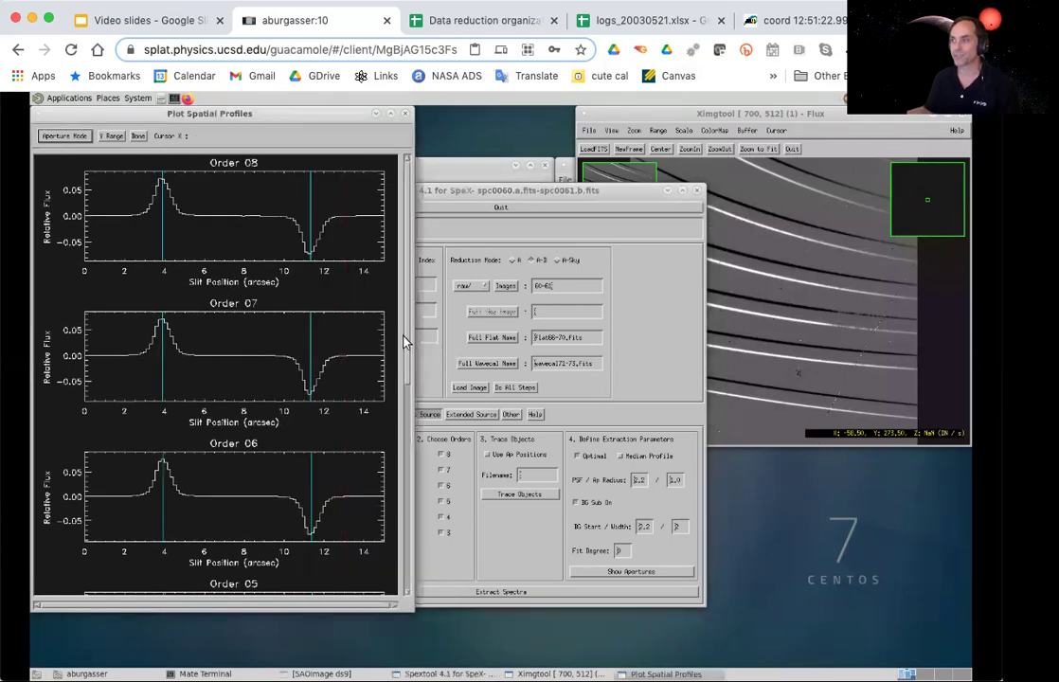
pyautogui.moveTo(406, 378); pyautogui.dragTo(398, 559)
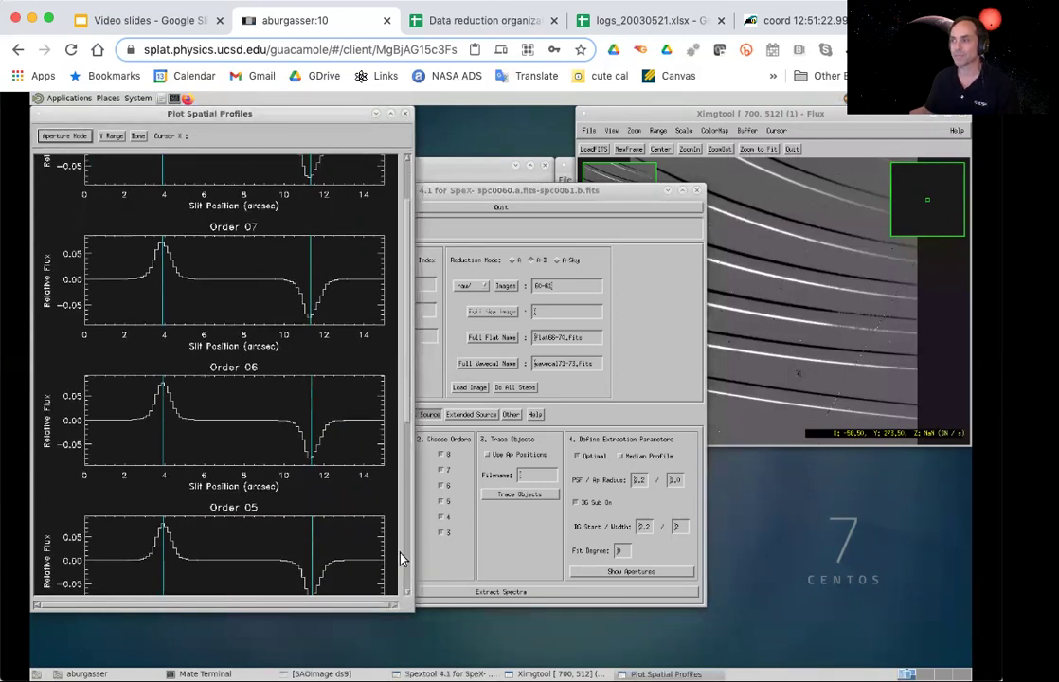
pyautogui.click(503, 558)
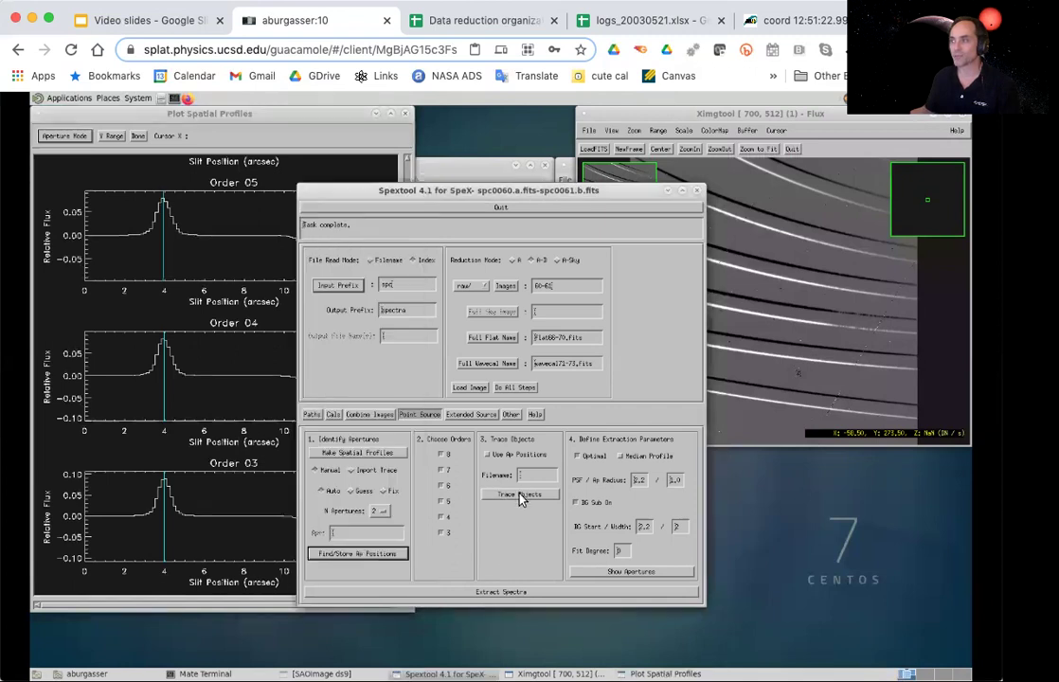
pyautogui.click(516, 494)
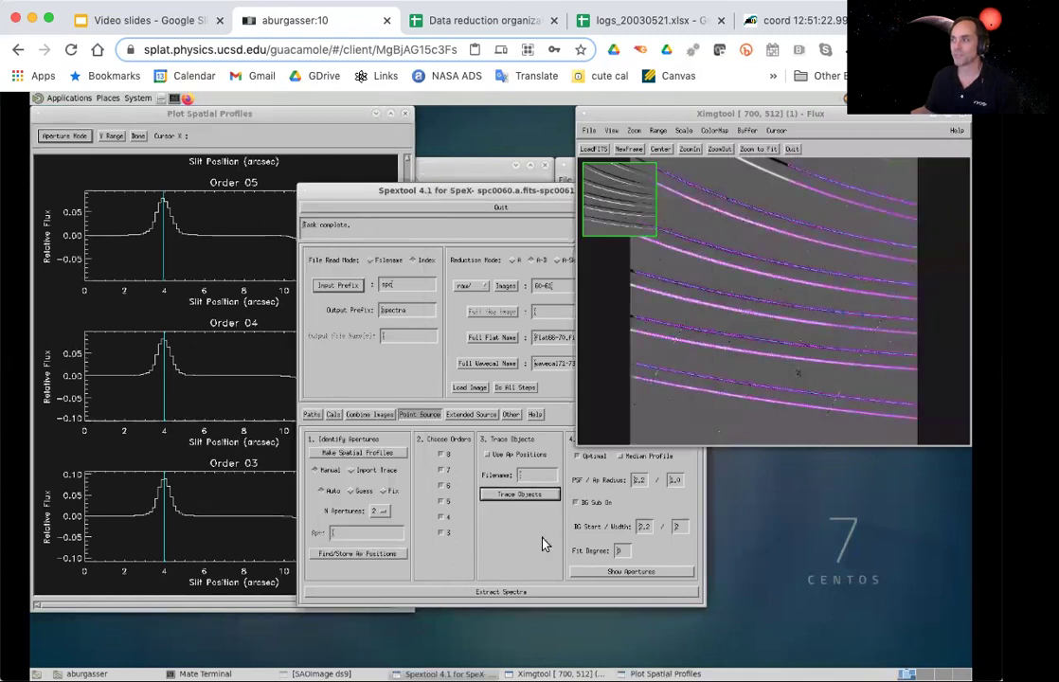
# Step: Show the apertures, review the profiles, and extract spectra into spectra0060.fits displayed in xvspec
pyautogui.click(663, 575)
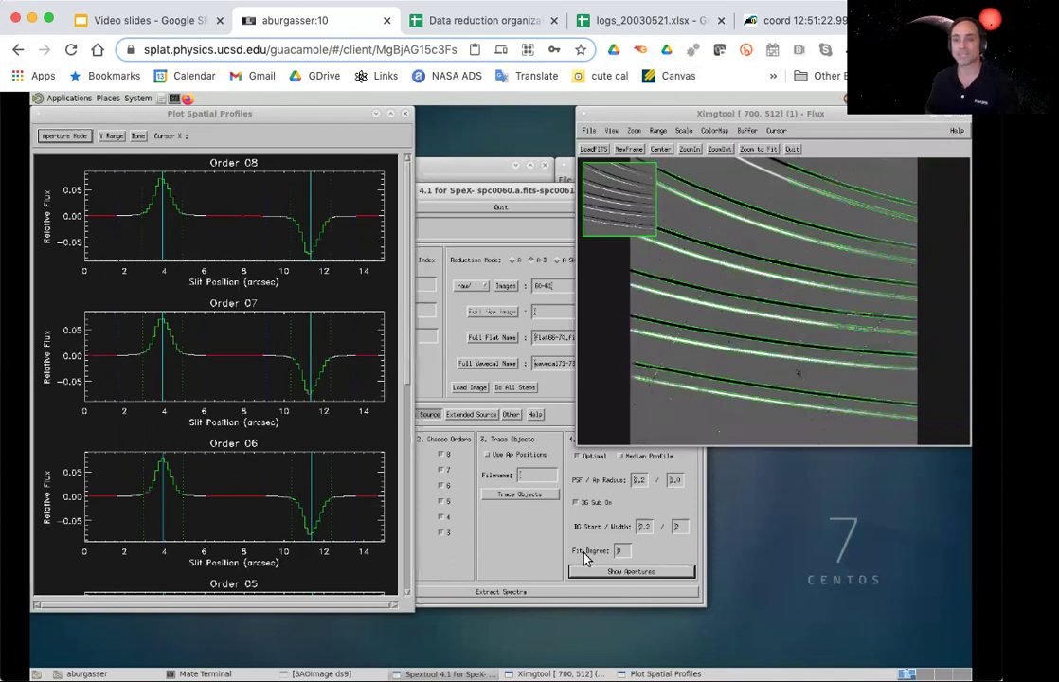
pyautogui.click(404, 202)
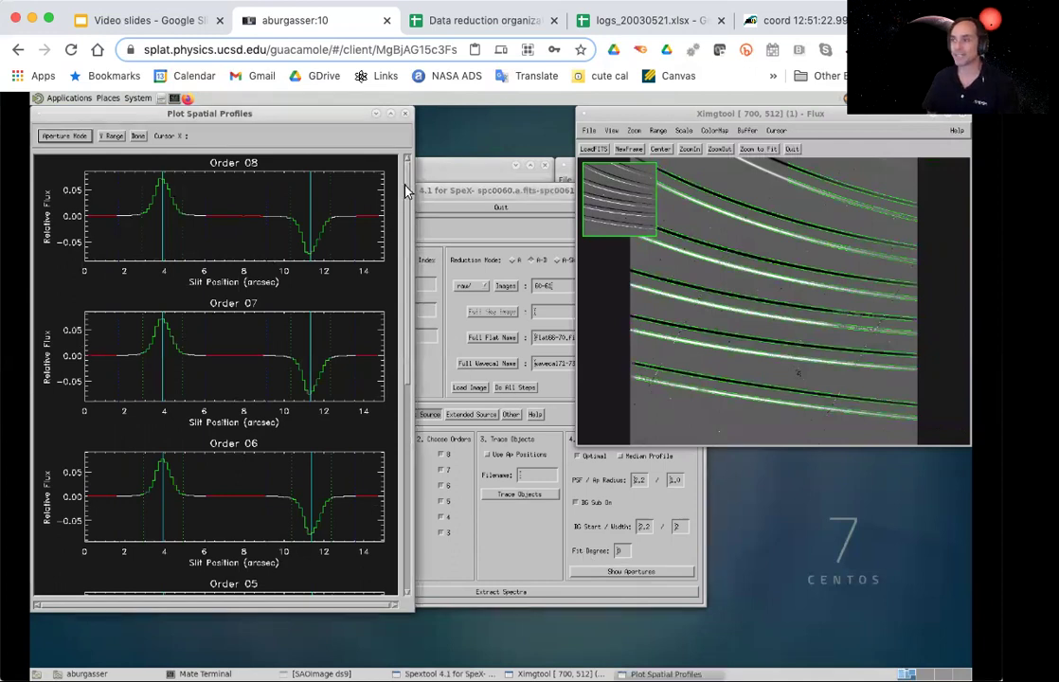
pyautogui.moveTo(405, 191); pyautogui.dragTo(389, 334)
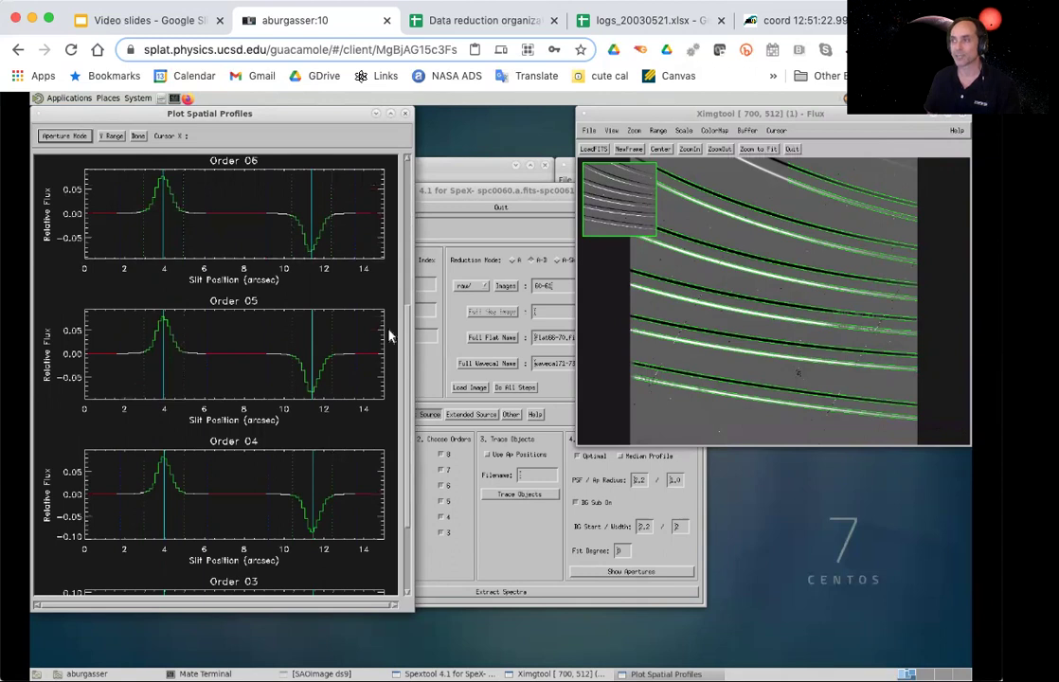
pyautogui.click(523, 587)
pyautogui.click(520, 590)
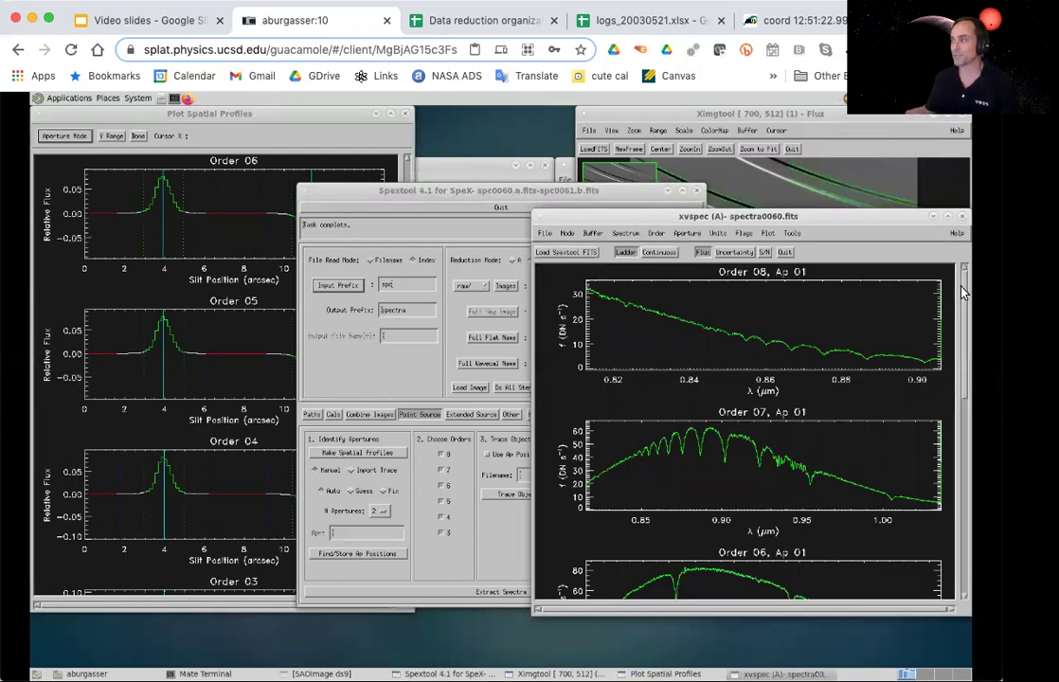
pyautogui.moveTo(961, 294)
pyautogui.mouseDown()
pyautogui.moveTo(962, 306)
pyautogui.moveTo(961, 297)
pyautogui.mouseUp()
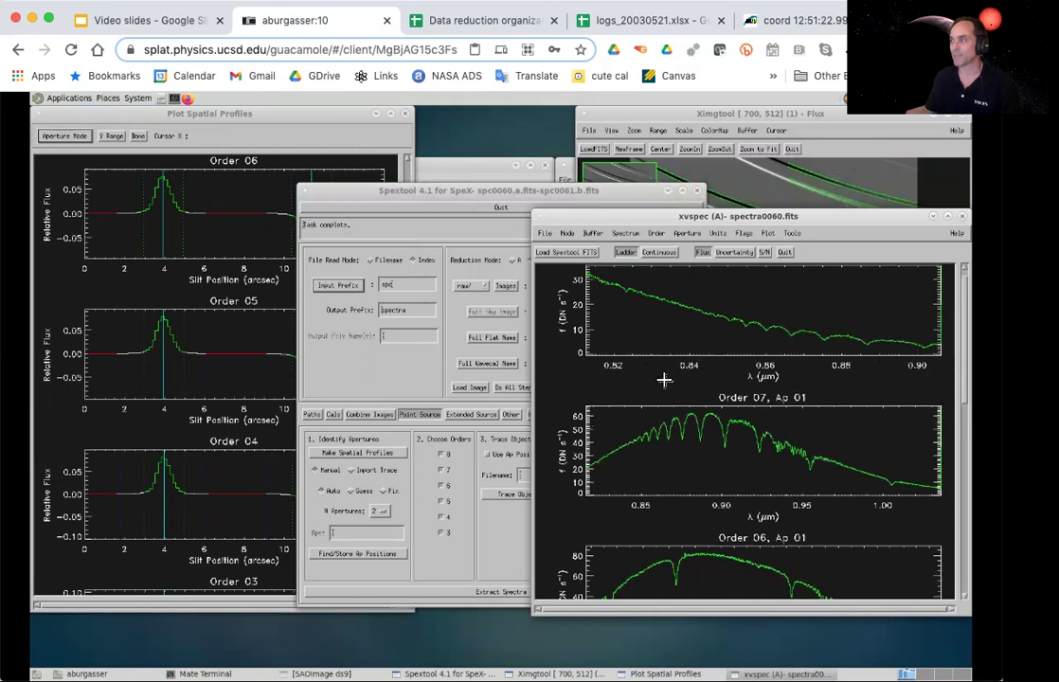
# Step: Scroll xvspec through orders 08 to 03, then select Spextool's image numbers range
pyautogui.scroll(1, 917, 362)
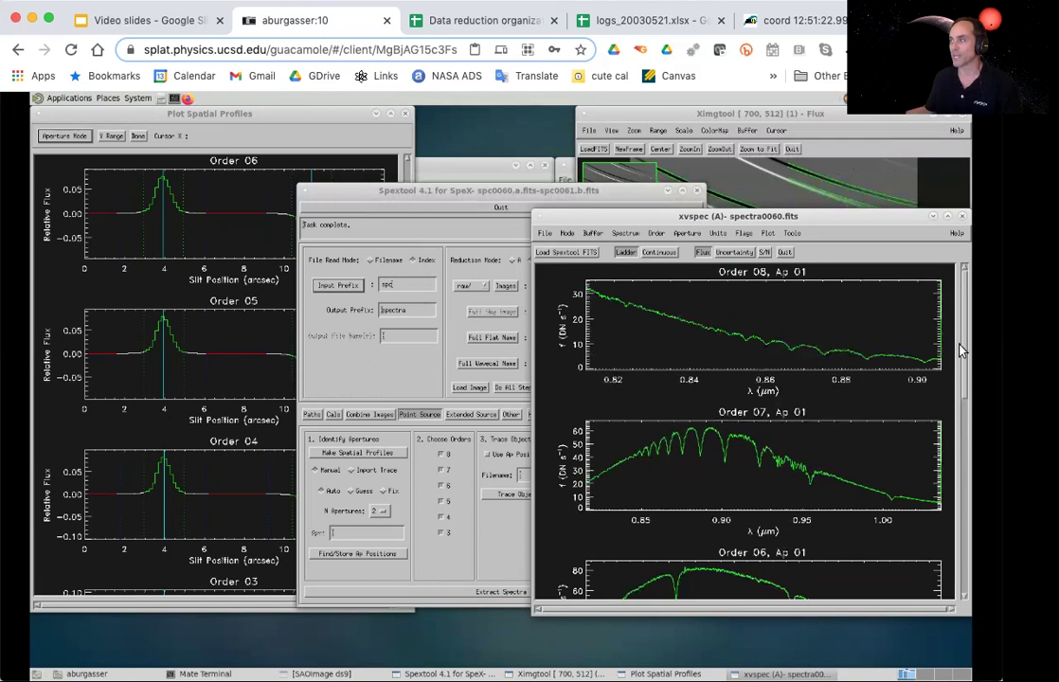
pyautogui.scroll(-10, 963, 464)
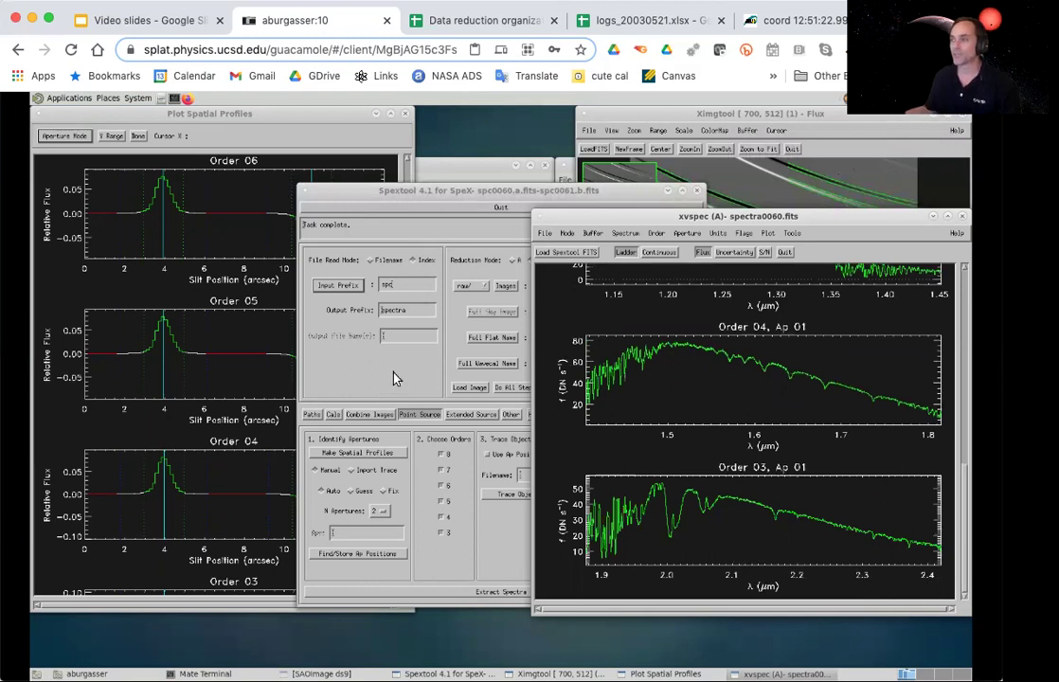
pyautogui.click(547, 291)
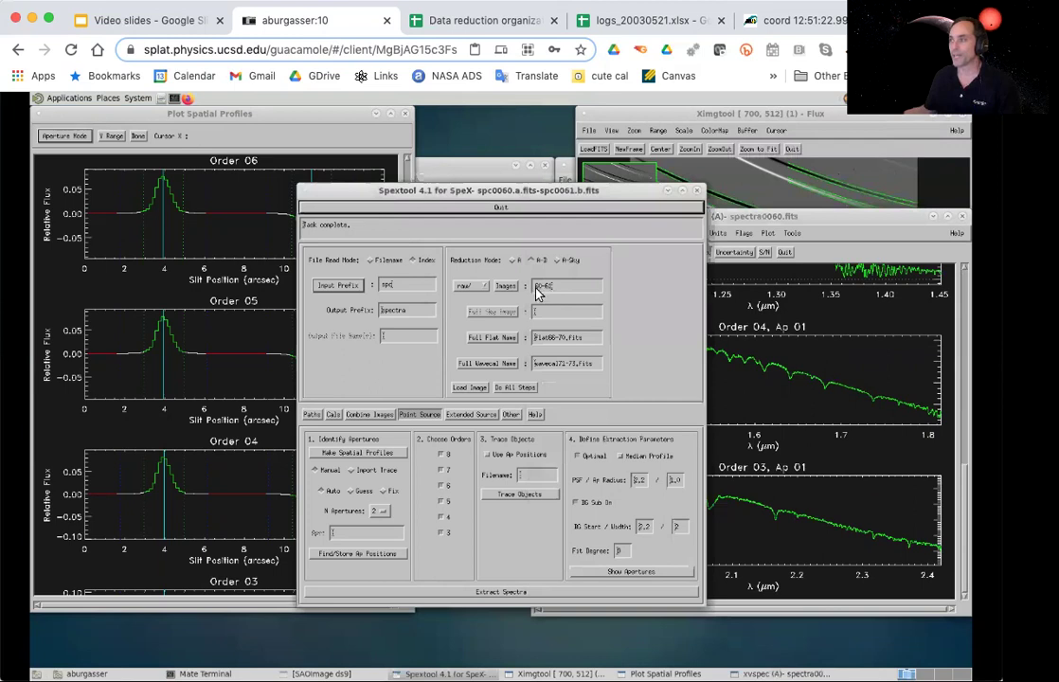
pyautogui.moveTo(539, 291); pyautogui.dragTo(565, 292)
# Step: Enter image range 62-65 and run all reduction steps on it in one pass
pyautogui.write('6')
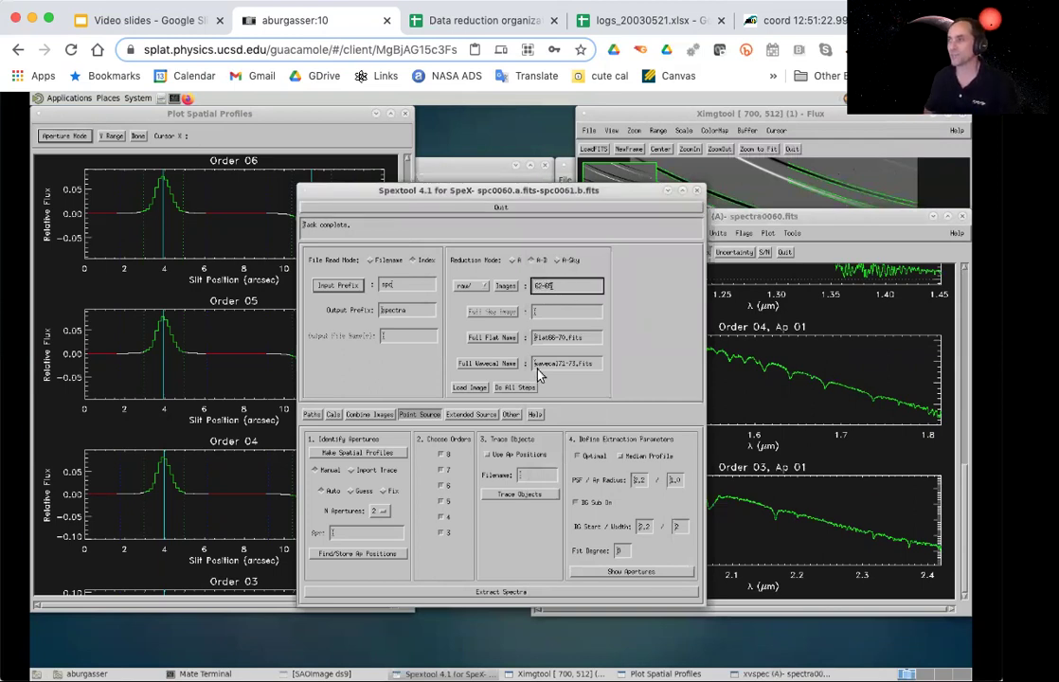
pyautogui.click(516, 387)
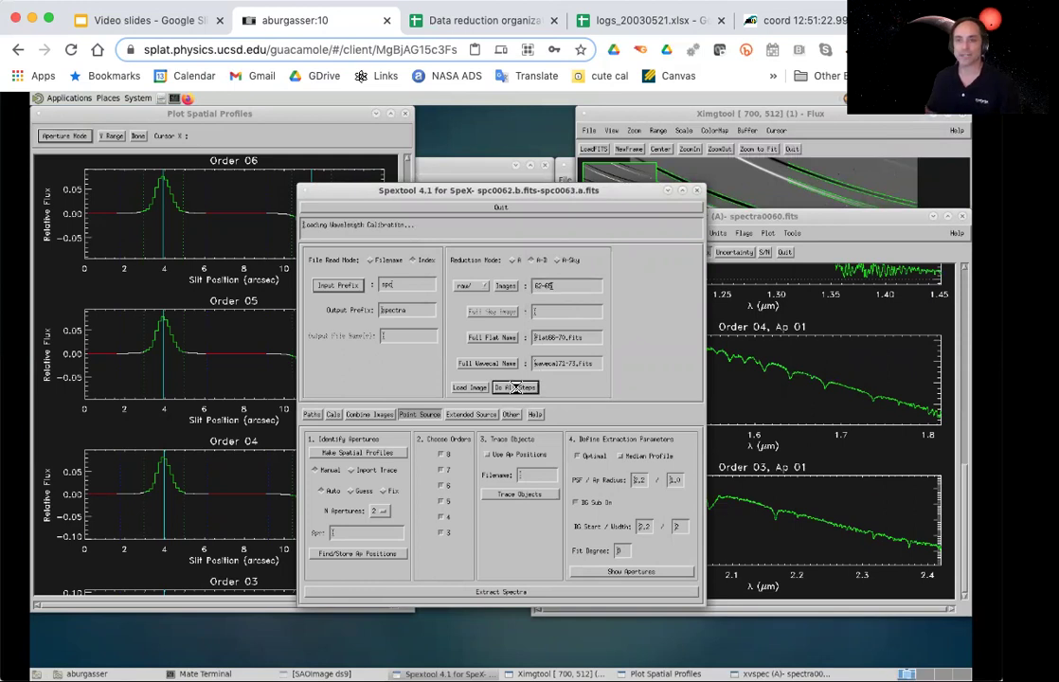
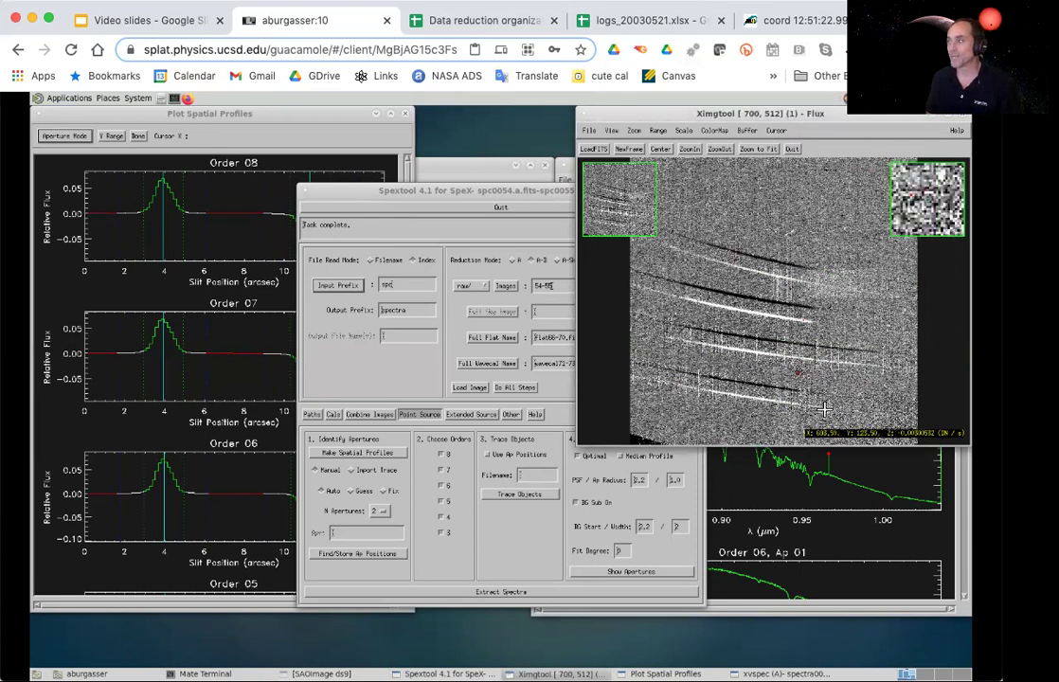
# Step: Build the spatial profiles for orders 08–03 and review them in the plot window
pyautogui.click(386, 456)
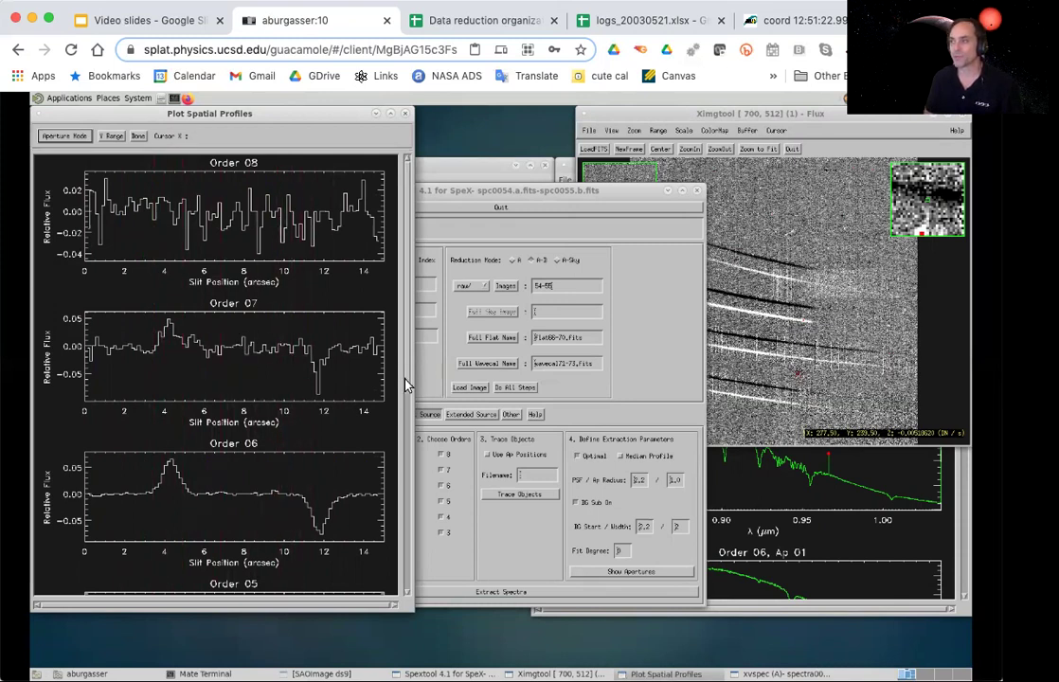
pyautogui.scroll(-5, 406, 383)
pyautogui.scroll(-2, 390, 539)
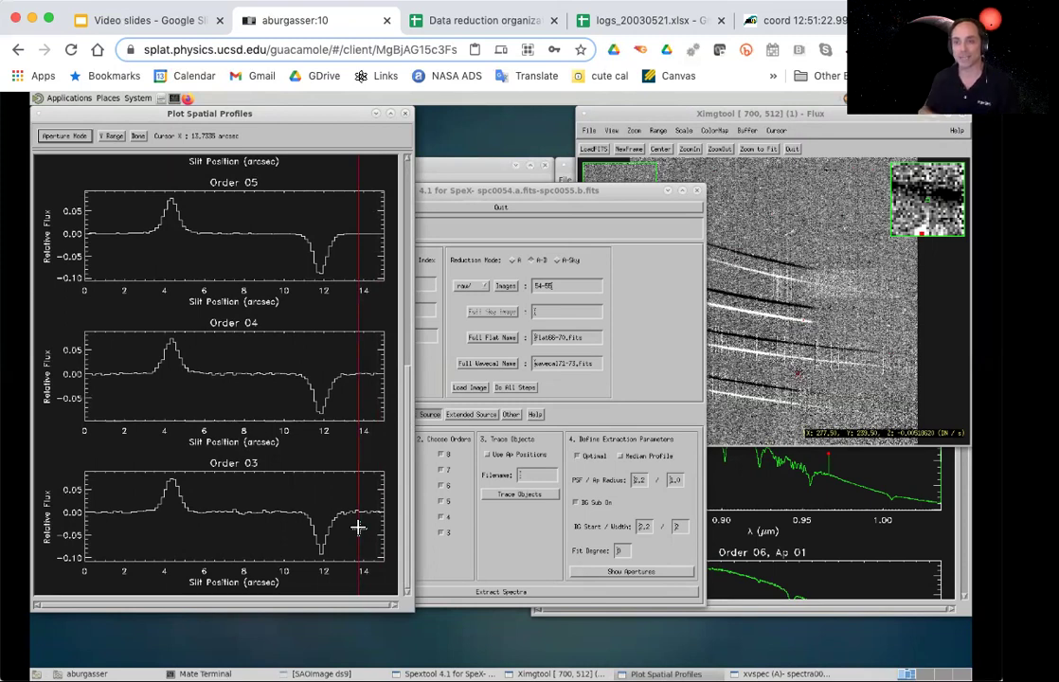
# Step: Find and store the aperture positions near 4.5 and 11.8 arcsec
pyautogui.click(471, 574)
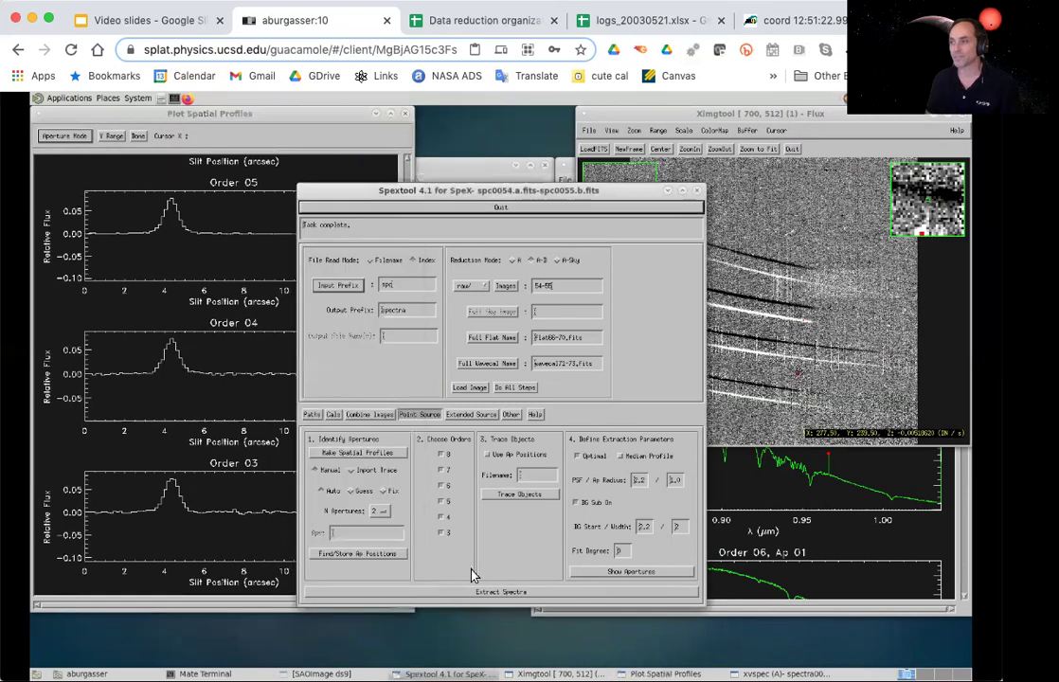
pyautogui.click(376, 556)
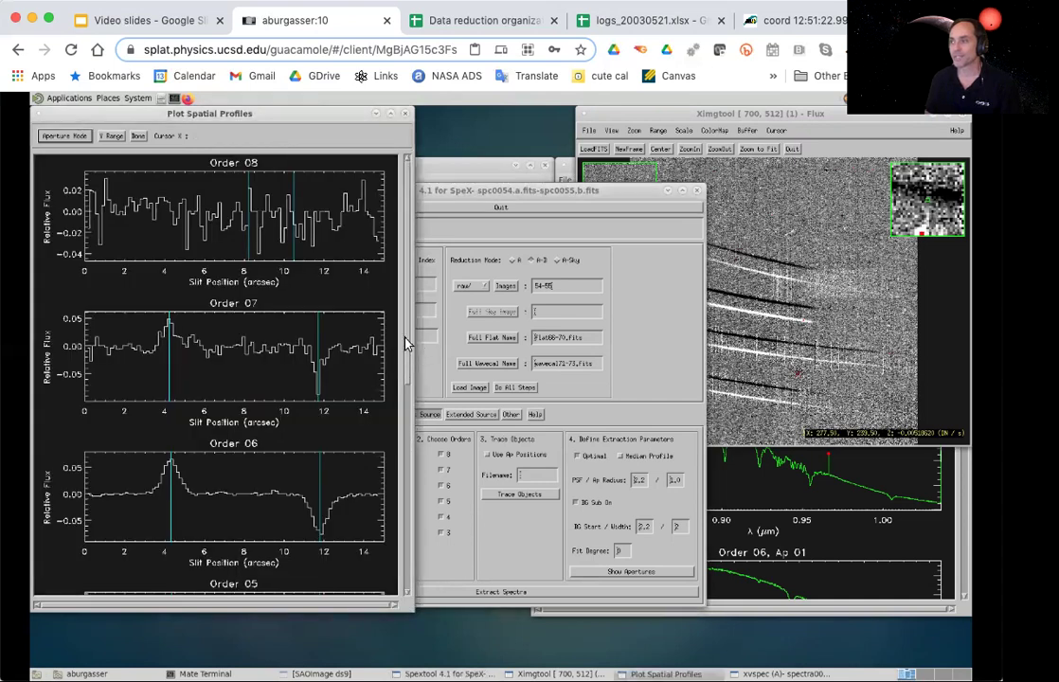
pyautogui.moveTo(404, 325); pyautogui.dragTo(395, 272)
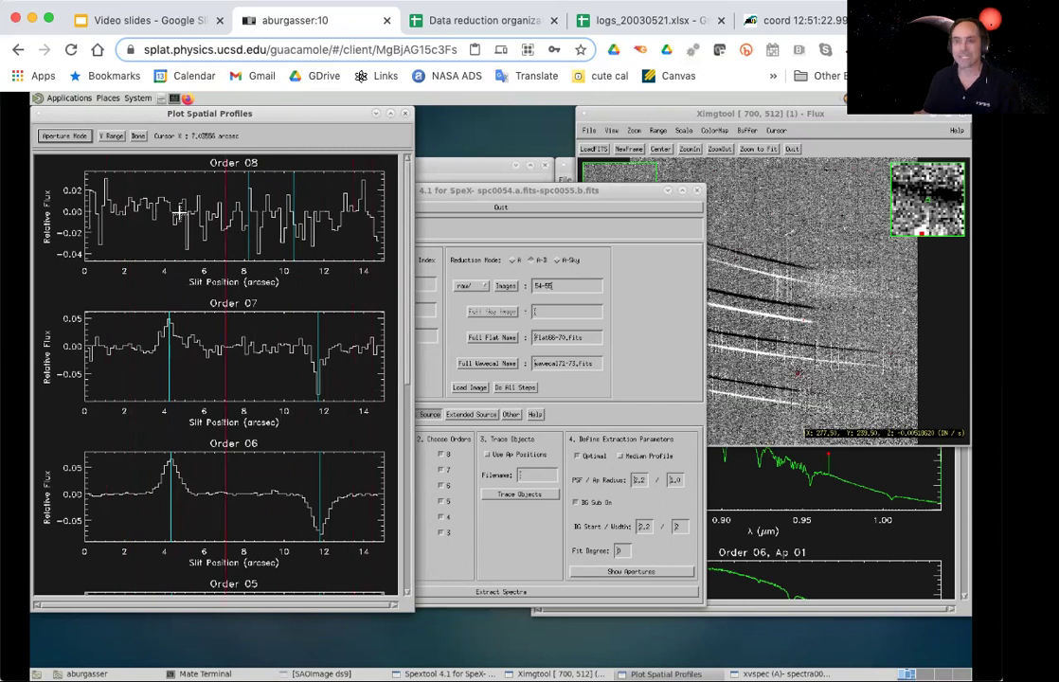
pyautogui.click(503, 569)
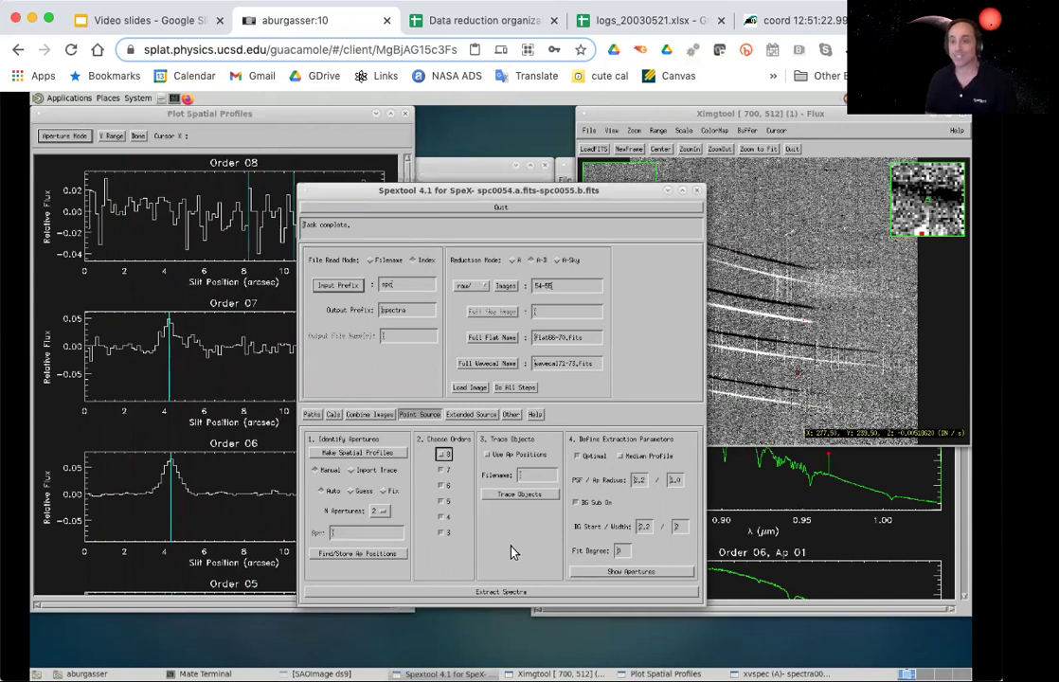
# Step: Exclude order 8, reuse the stored aperture positions, and check the Order 06 peak position
pyautogui.click(444, 454)
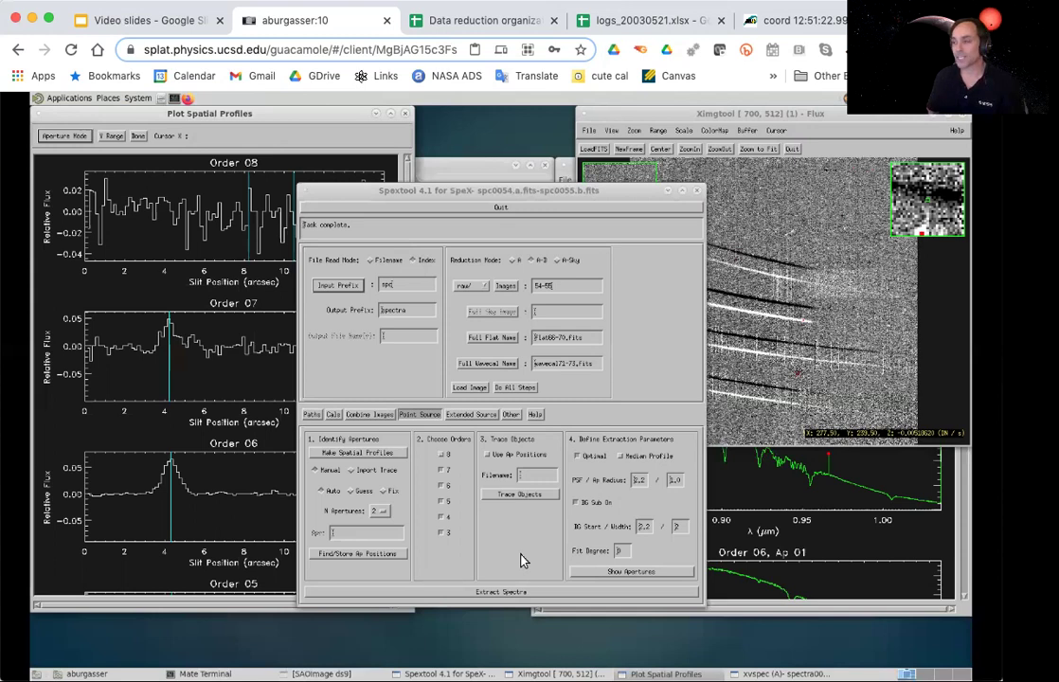
pyautogui.click(487, 456)
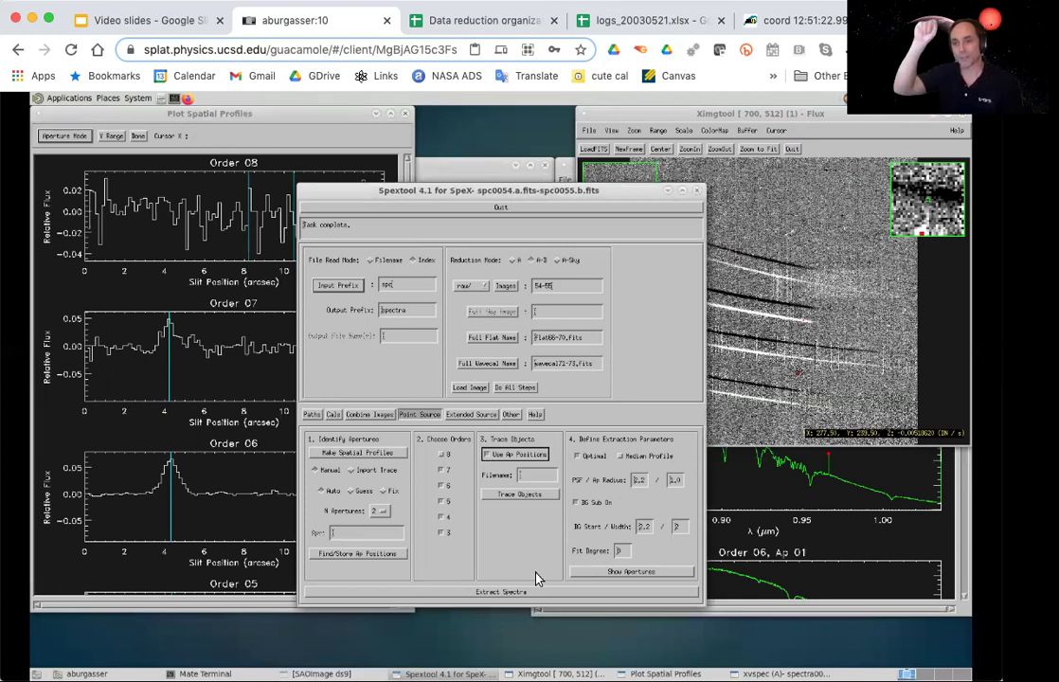
pyautogui.click(169, 474)
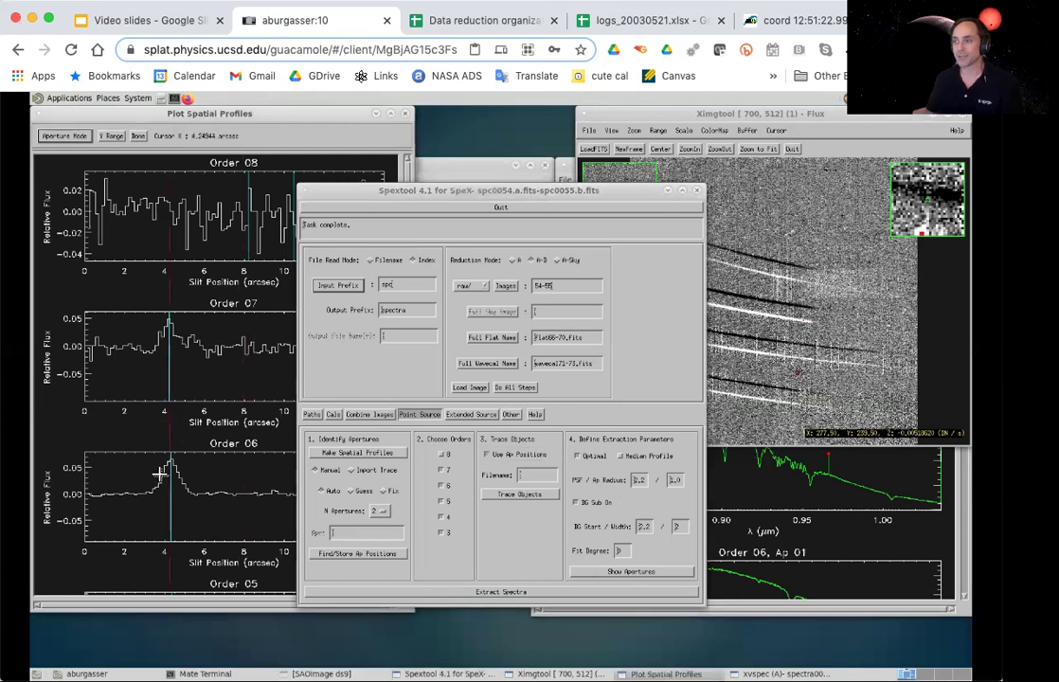
pyautogui.click(188, 485)
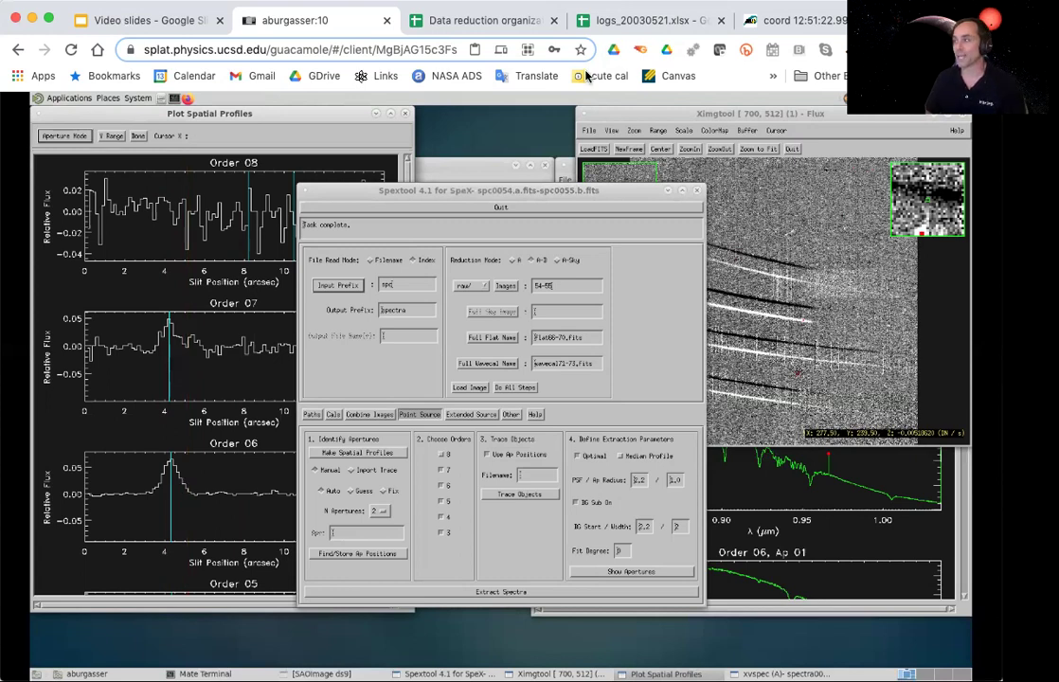
# Step: Try to overlay the apertures on the image, which reports 'Previous steps not complete.'
pyautogui.click(854, 350)
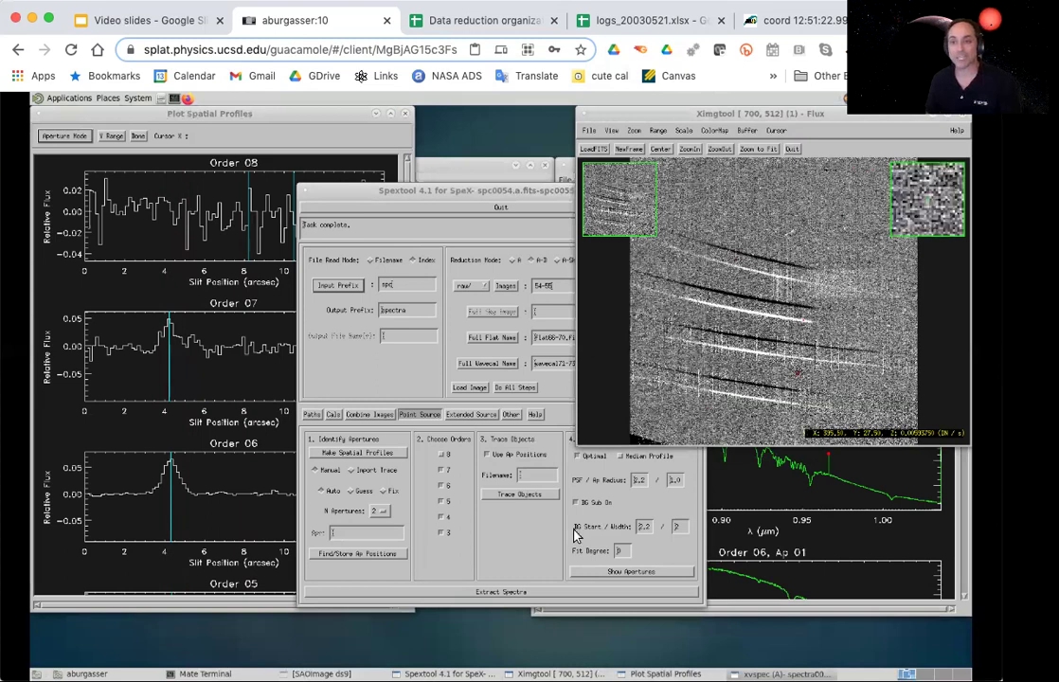
pyautogui.click(532, 559)
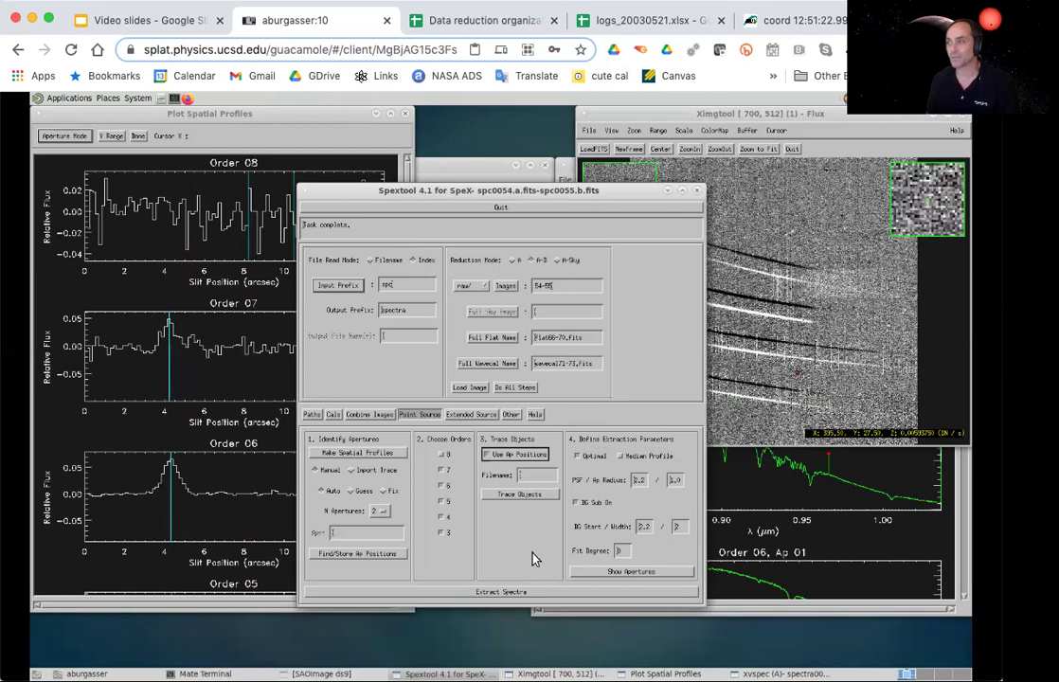
pyautogui.click(640, 572)
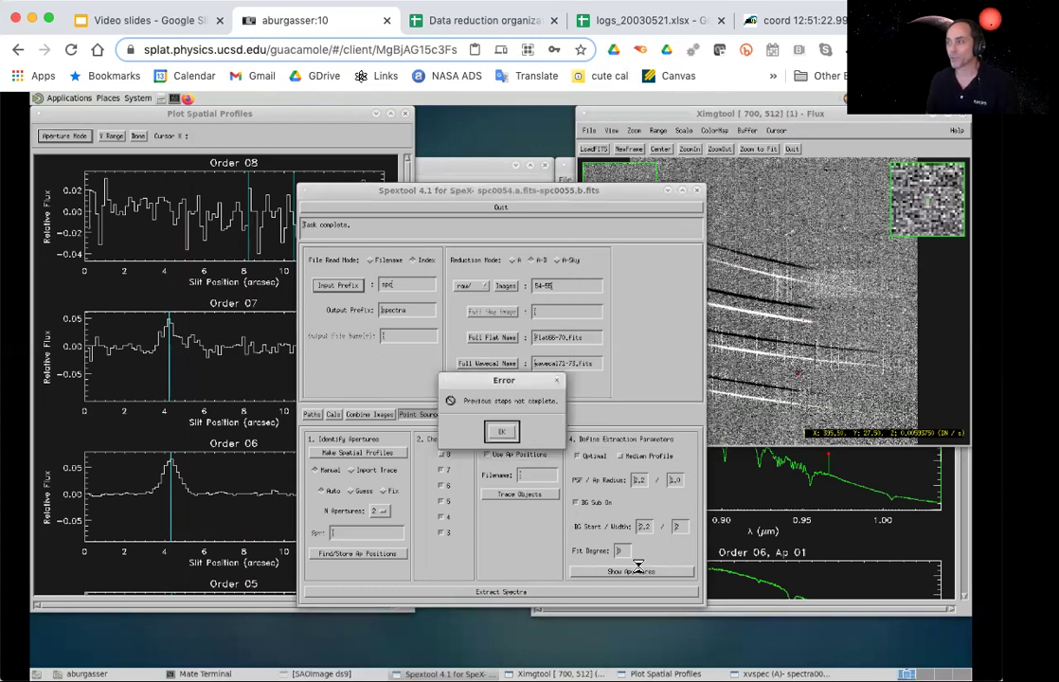
# Step: Dismiss the error, trace the objects, and overlay the traced apertures on the image
pyautogui.click(501, 434)
pyautogui.click(529, 496)
pyautogui.click(598, 571)
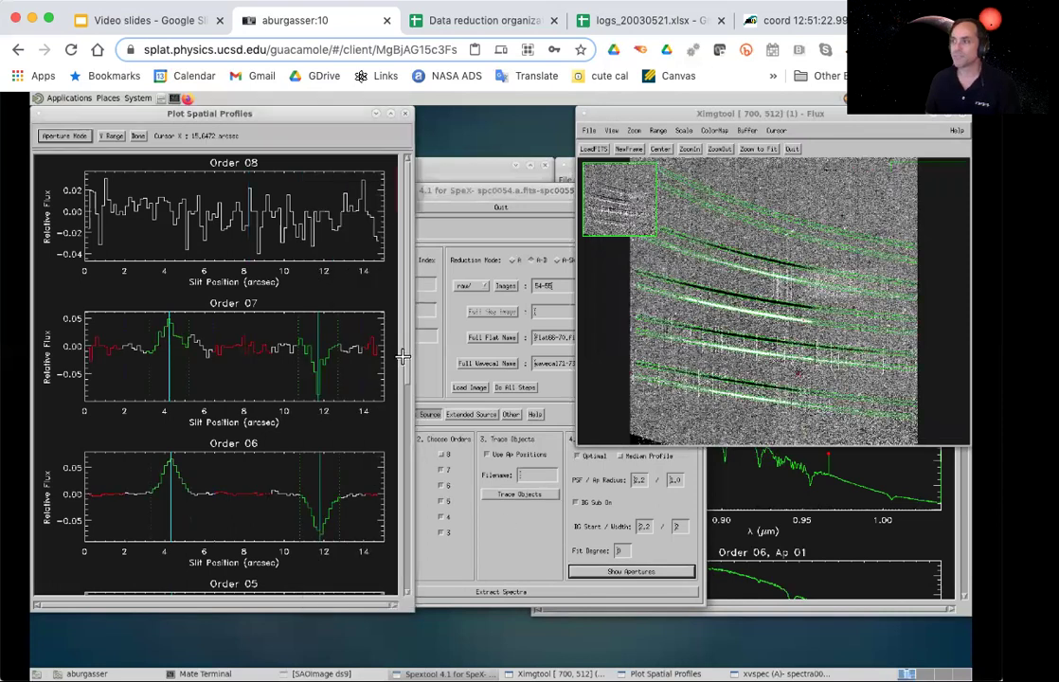
pyautogui.moveTo(407, 359); pyautogui.dragTo(406, 573)
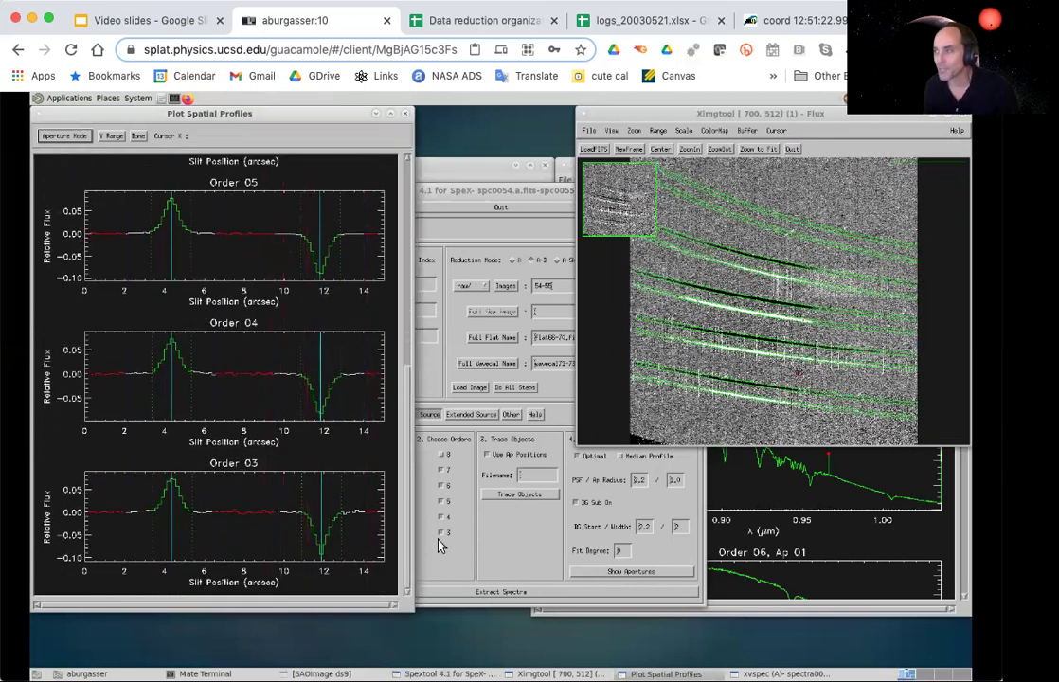
# Step: Narrow the aperture radius from 1.0 to 0.3 and extract the spectra to spectra0054.fits
pyautogui.click(556, 550)
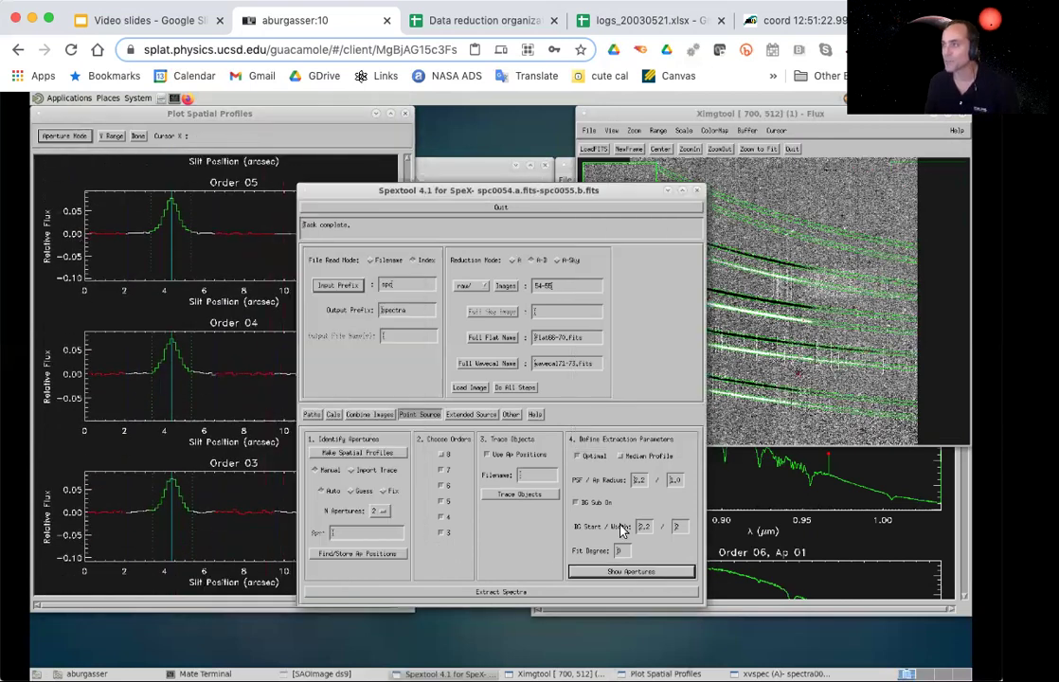
pyautogui.doubleClick(683, 485)
pyautogui.write('0.3')
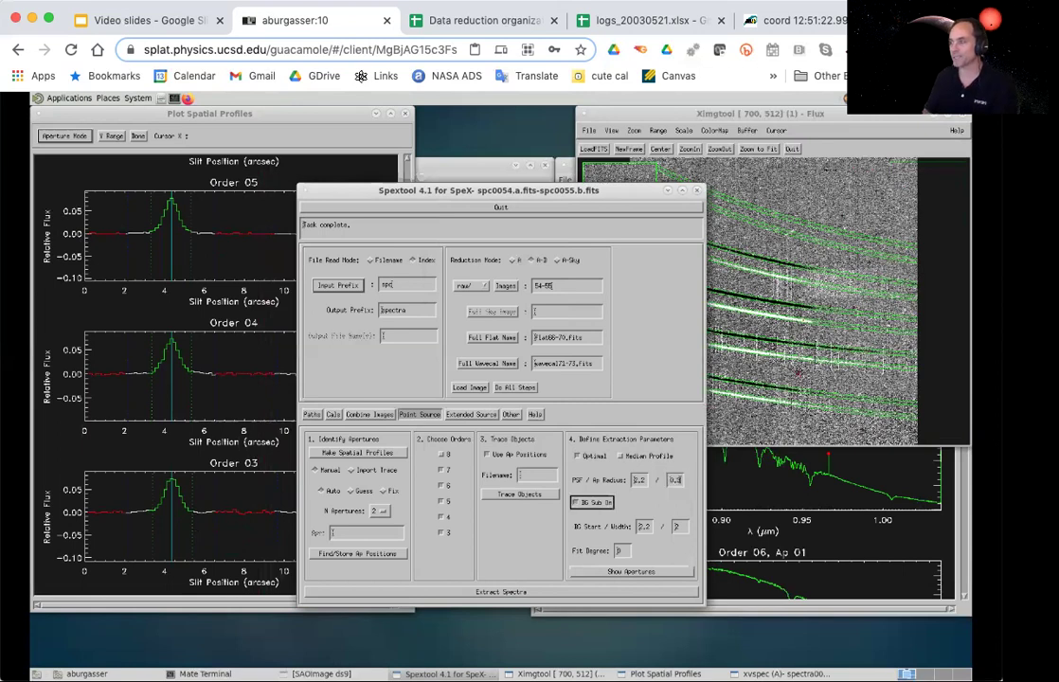
pyautogui.click(610, 570)
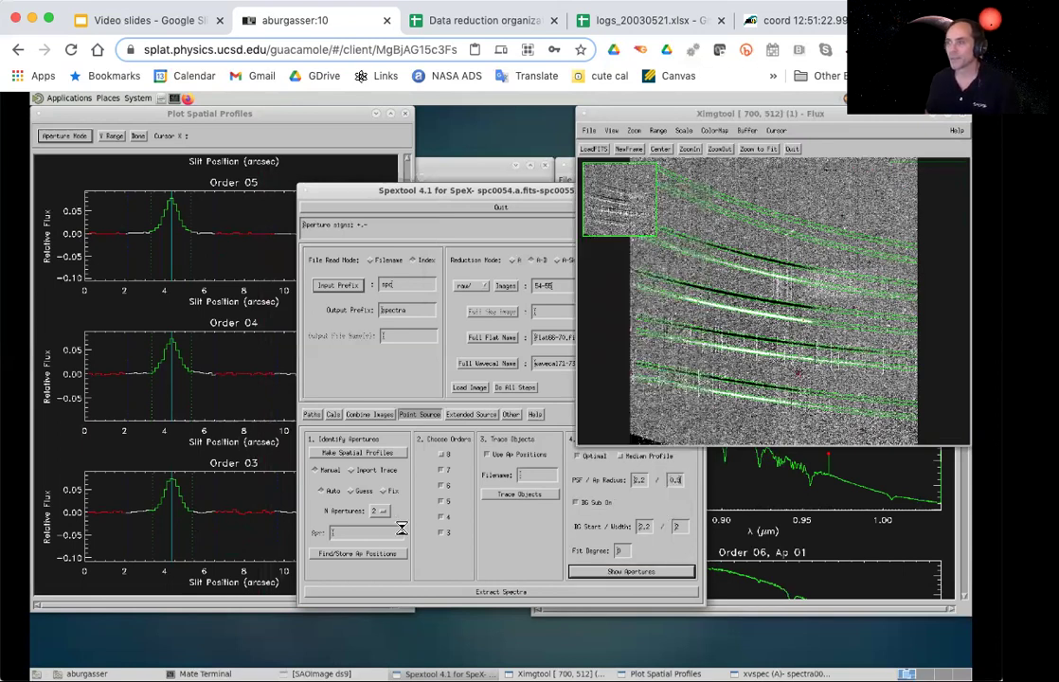
pyautogui.click(506, 550)
pyautogui.click(512, 592)
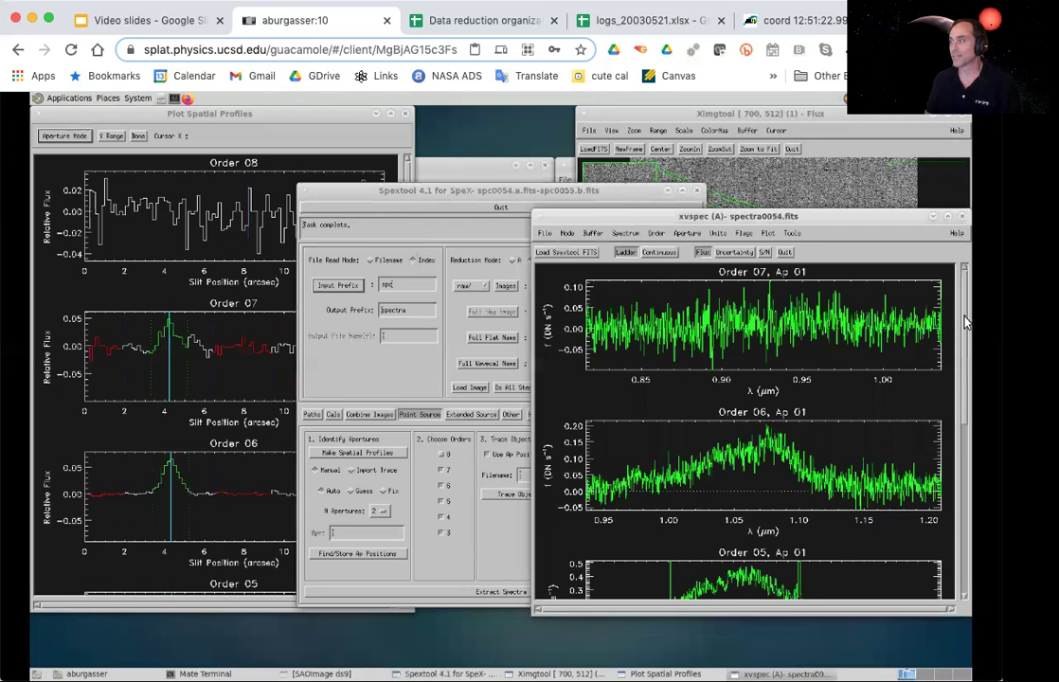
# Step: Change the Images field from 54-55 to start at 56 and run all reduction steps
pyautogui.moveTo(962, 301); pyautogui.dragTo(952, 544)
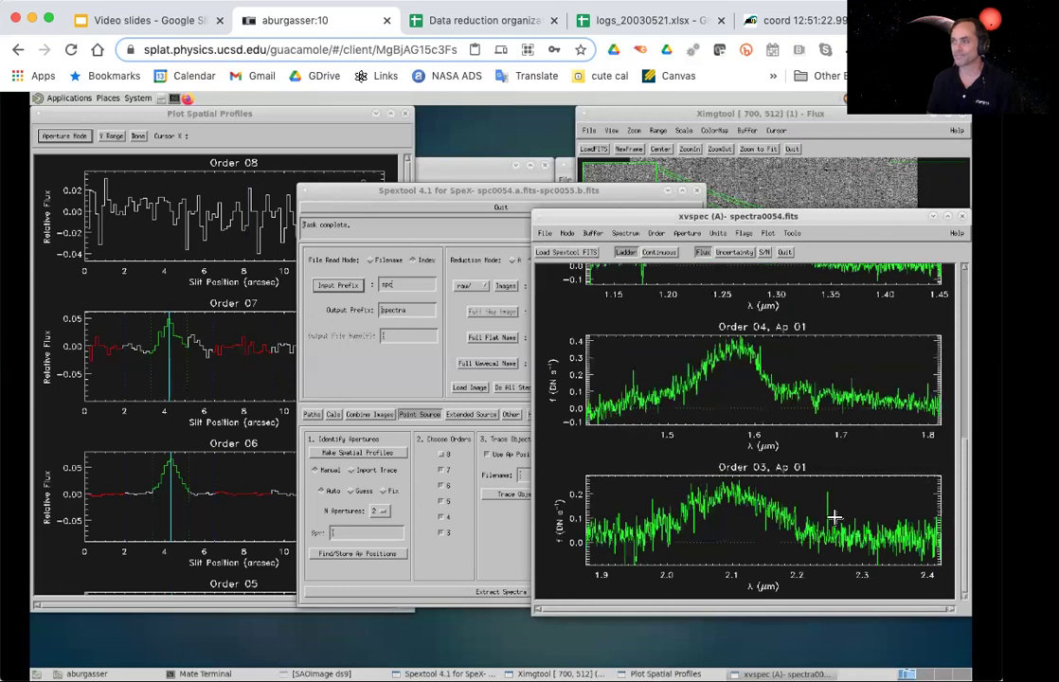
pyautogui.click(480, 560)
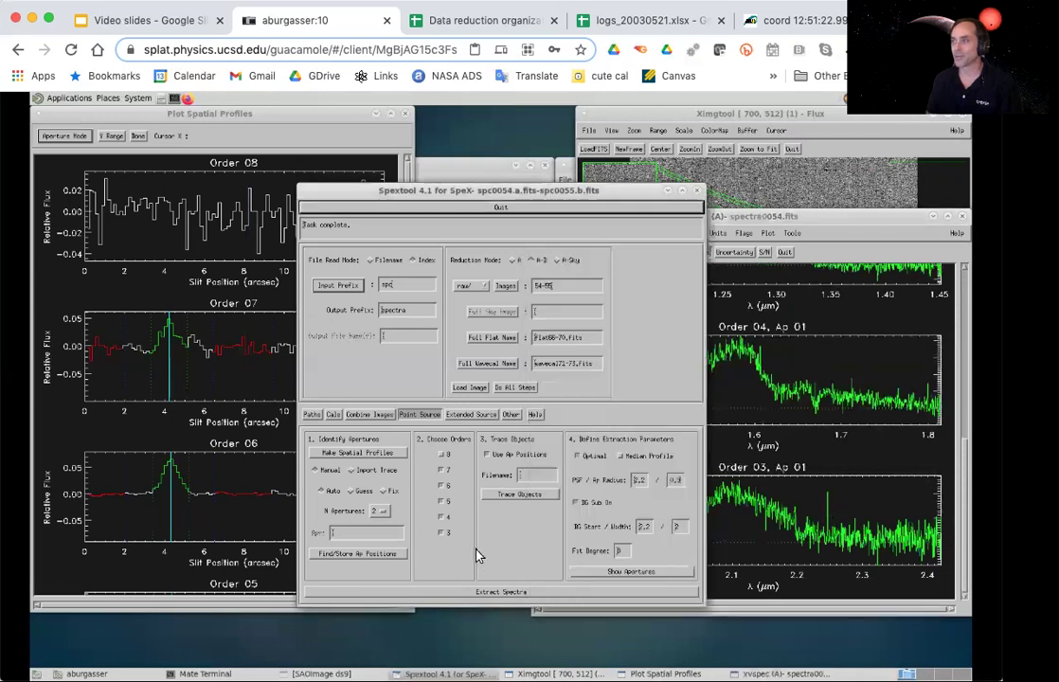
pyautogui.doubleClick(575, 292)
pyautogui.write('56')
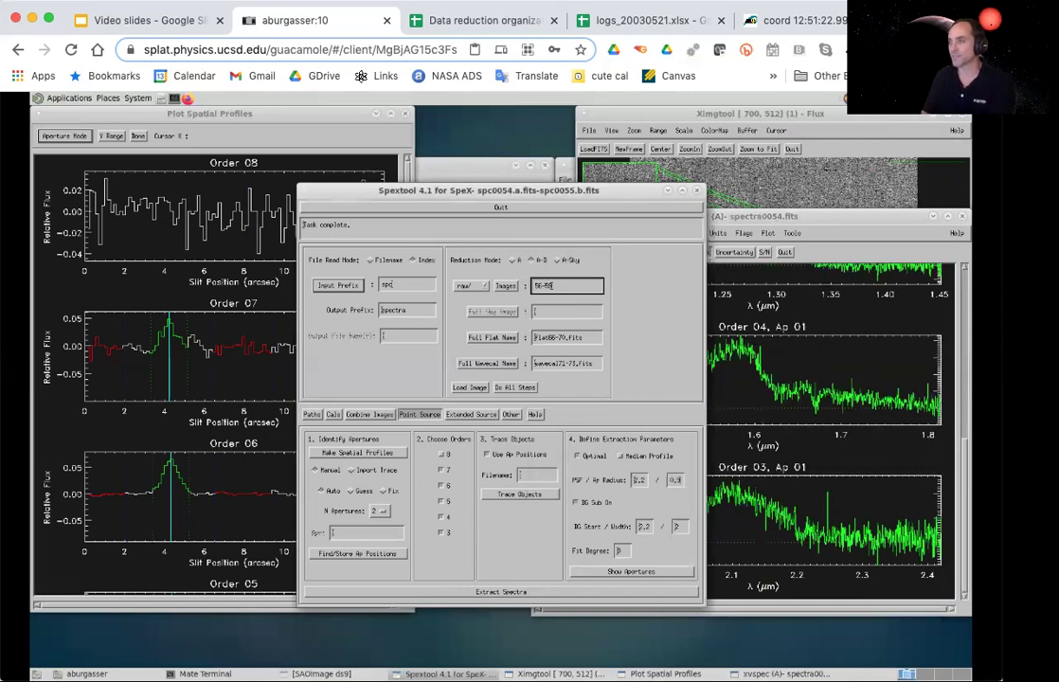
pyautogui.click(515, 388)
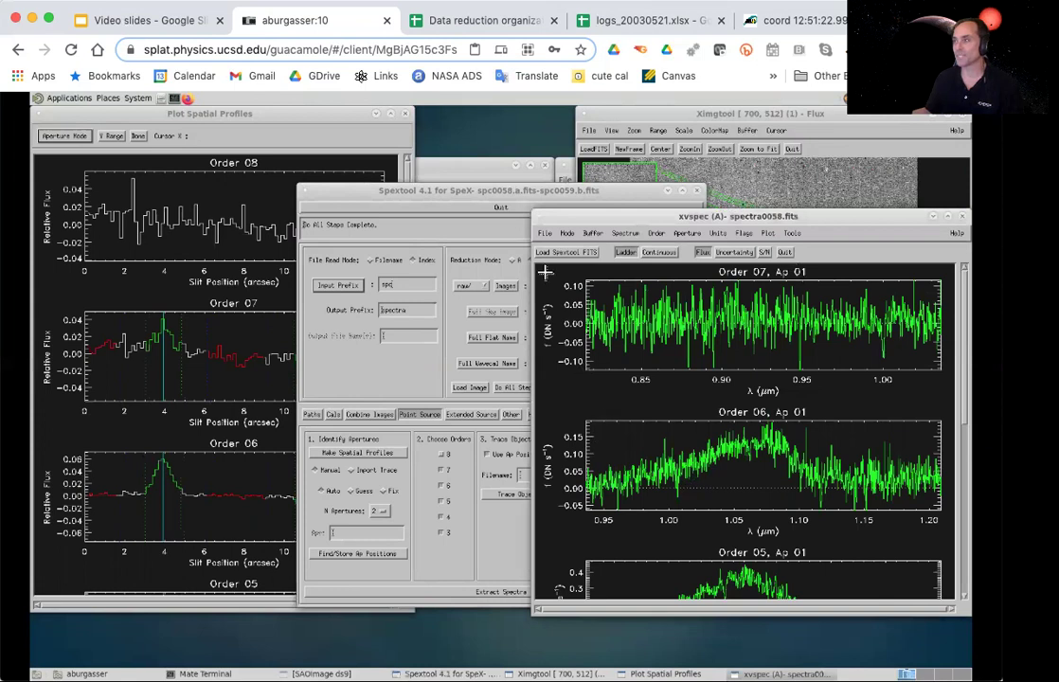
# Step: Quit Spextool, close the image display, and launch xcombspec from the IDL prompt
pyautogui.click(476, 209)
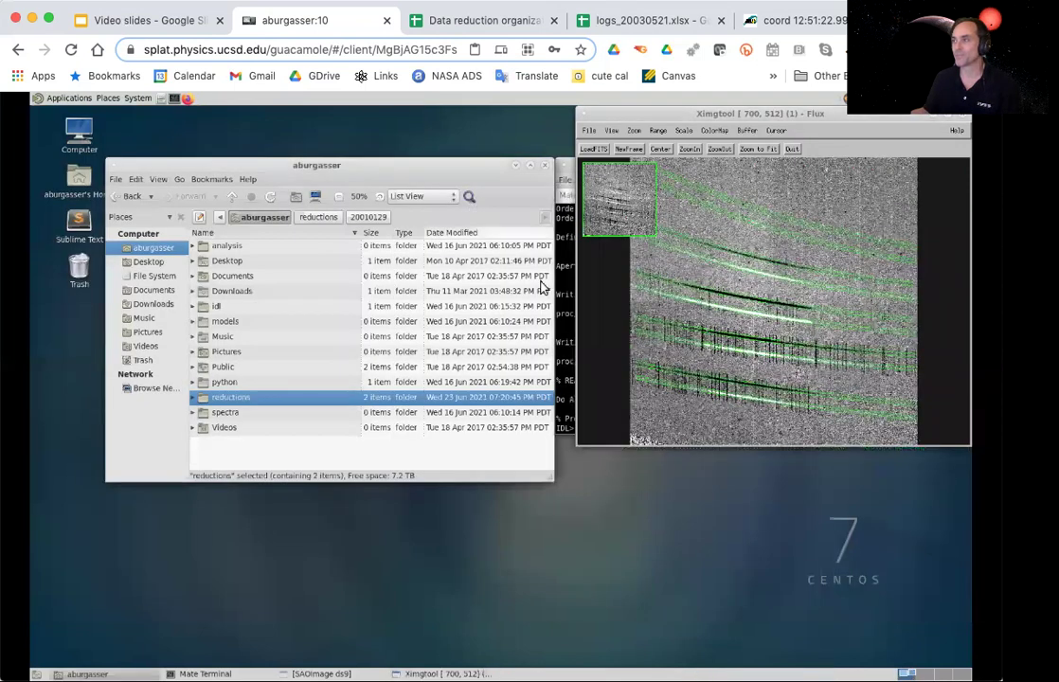
pyautogui.click(557, 307)
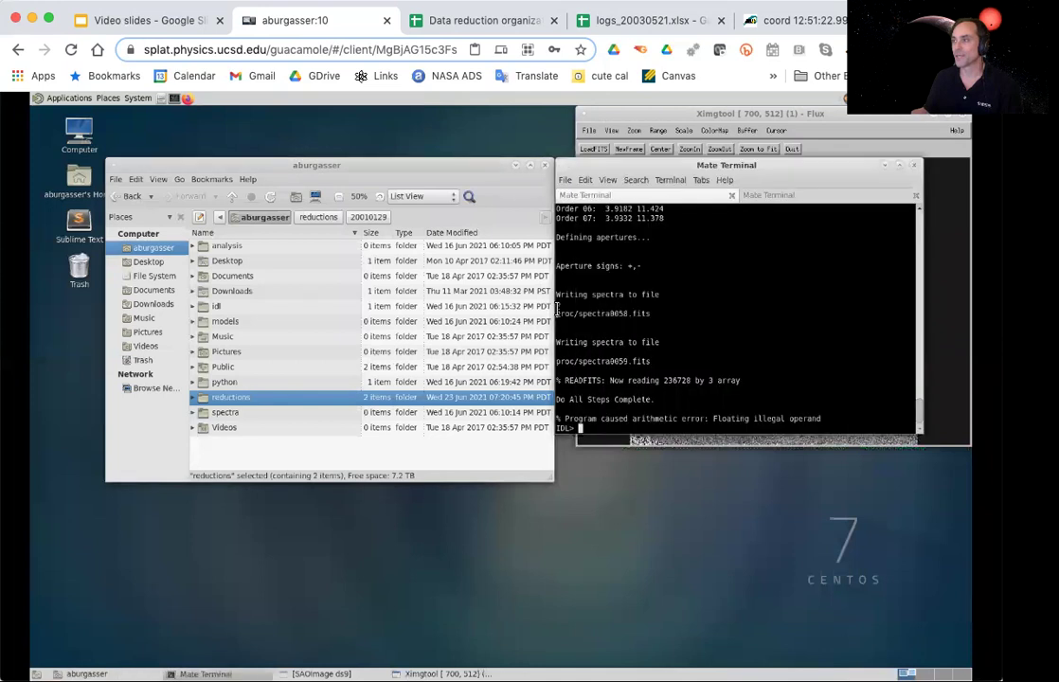
pyautogui.click(787, 150)
pyautogui.write('xcombspec')
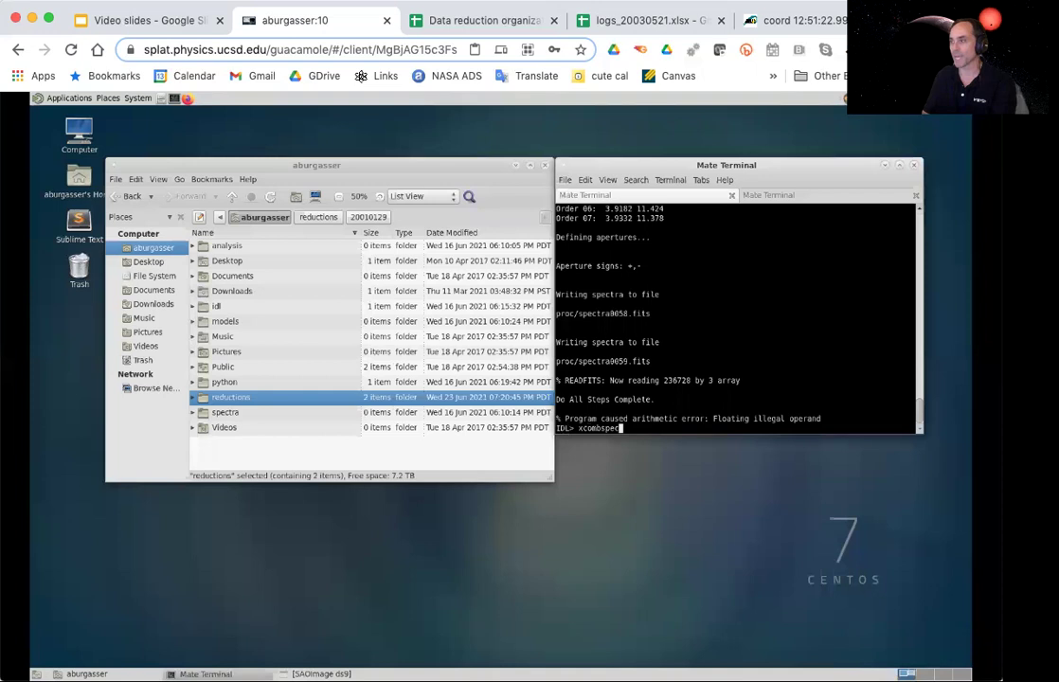
pyautogui.press('Return')
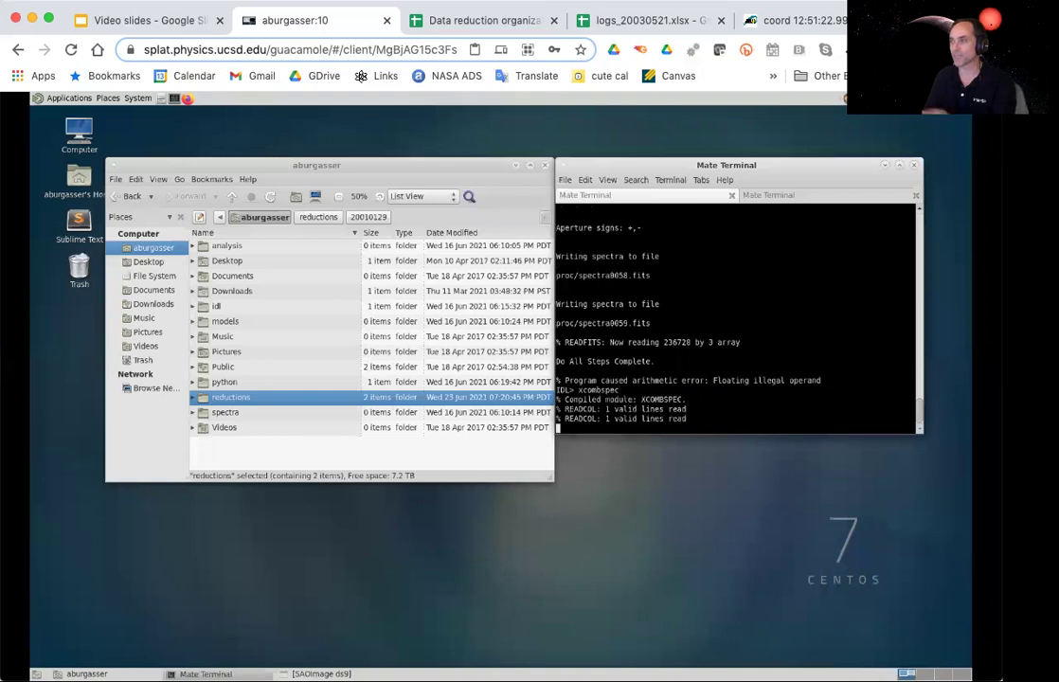
# Step: Set the spectra path to the proc folder, enter file range 56-62, and load the spectra
pyautogui.click(268, 245)
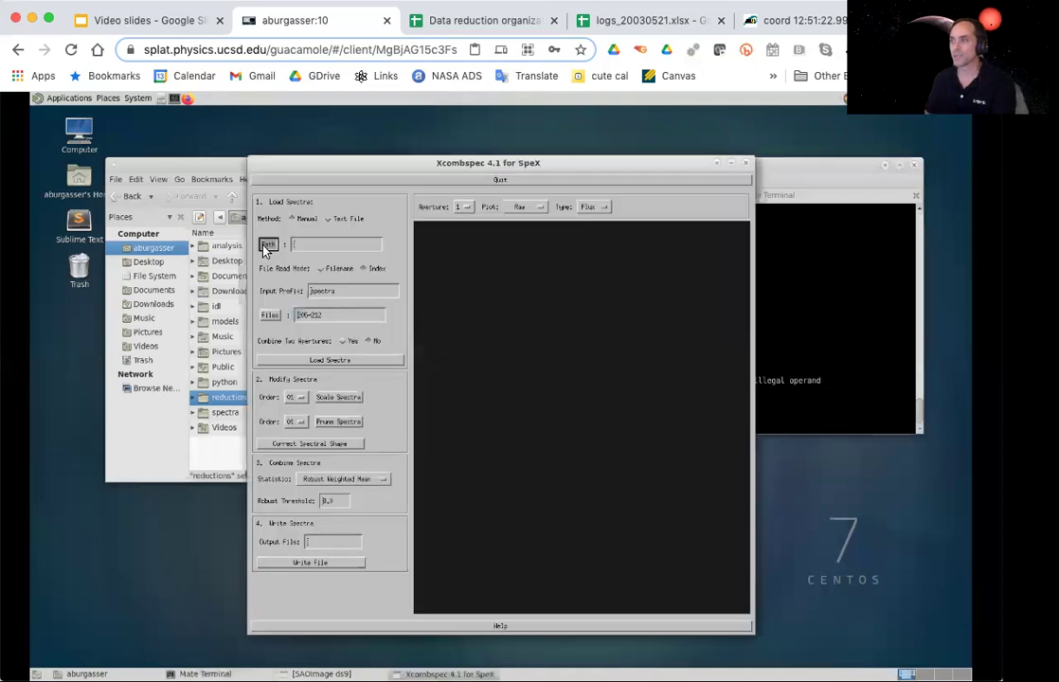
pyautogui.doubleClick(353, 398)
pyautogui.click(357, 541)
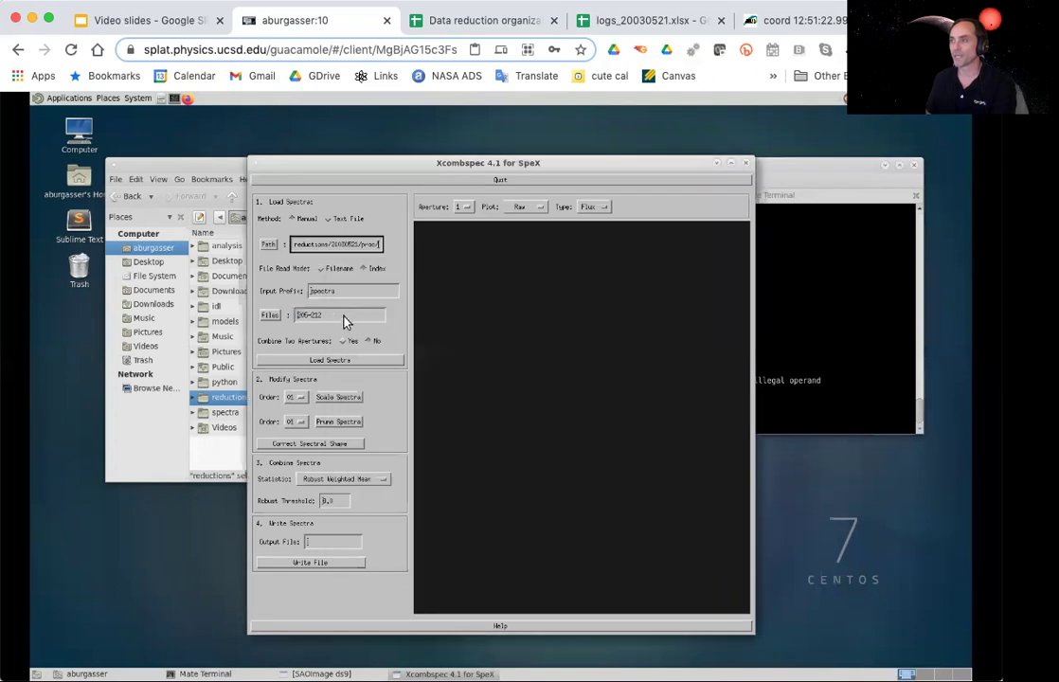
pyautogui.moveTo(339, 316); pyautogui.dragTo(295, 316)
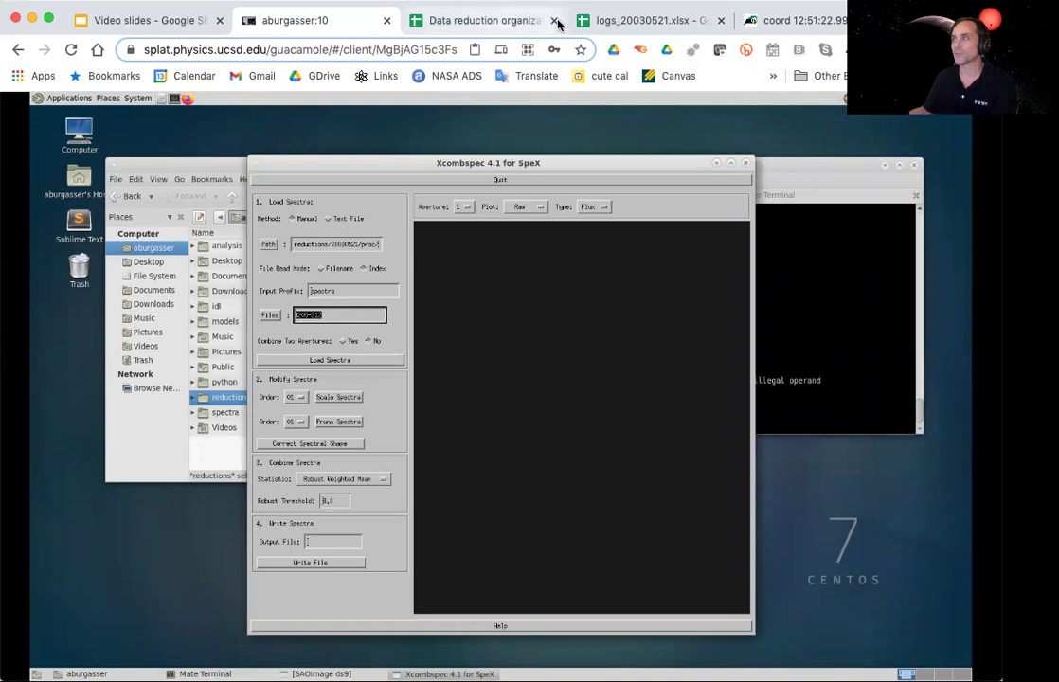
pyautogui.click(611, 21)
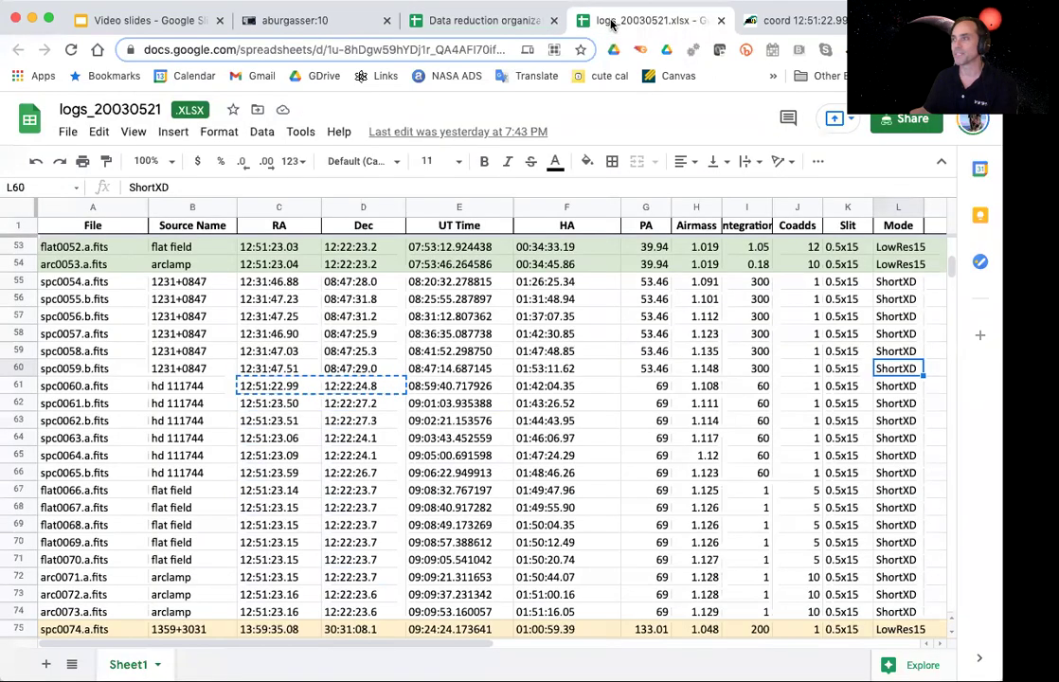
pyautogui.click(313, 21)
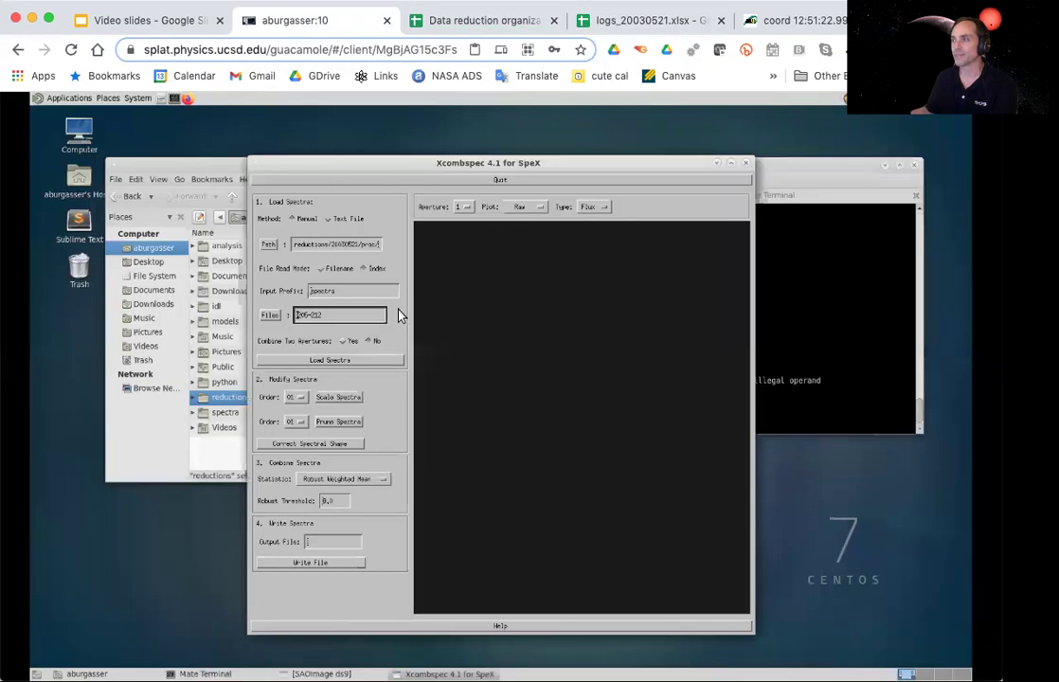
pyautogui.tripleClick(346, 318)
pyautogui.write('56-62')
pyautogui.click(355, 362)
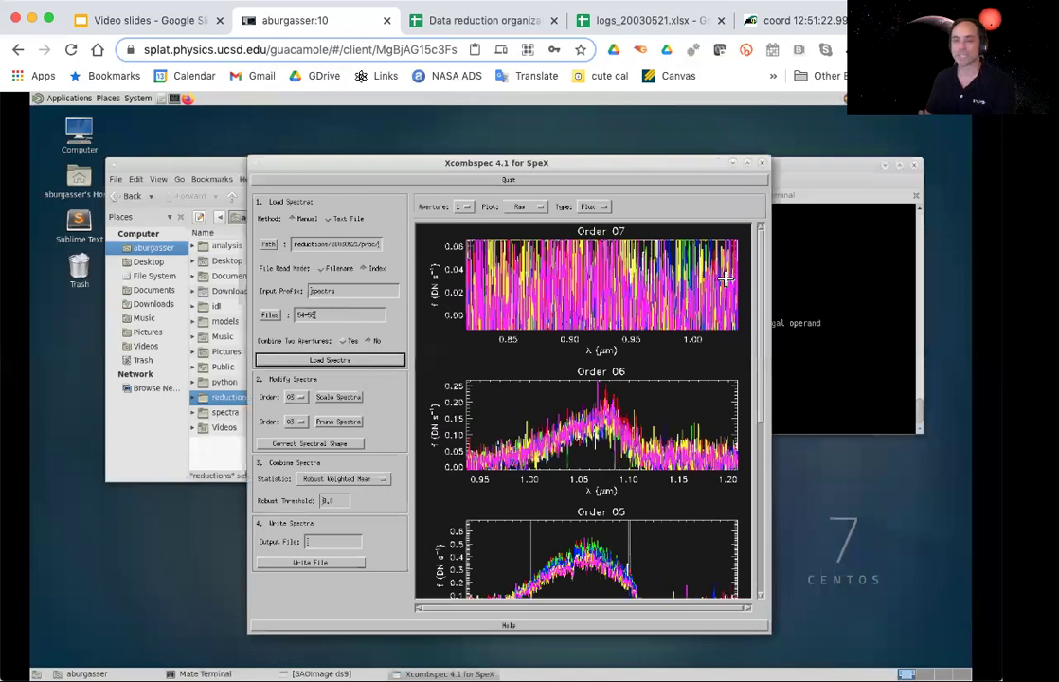
# Step: Select order 05 in the Scale Spectra Order menu and open its scaling view
pyautogui.moveTo(761, 258); pyautogui.dragTo(742, 436)
pyautogui.scroll(-1, 736, 511)
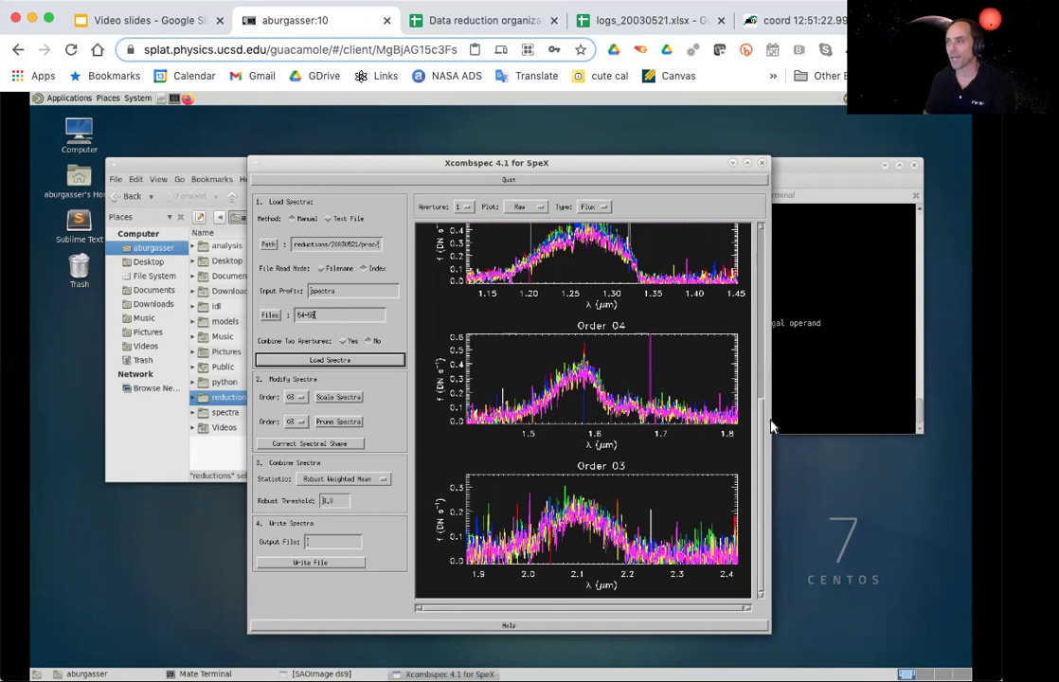
pyautogui.scroll(3, 763, 379)
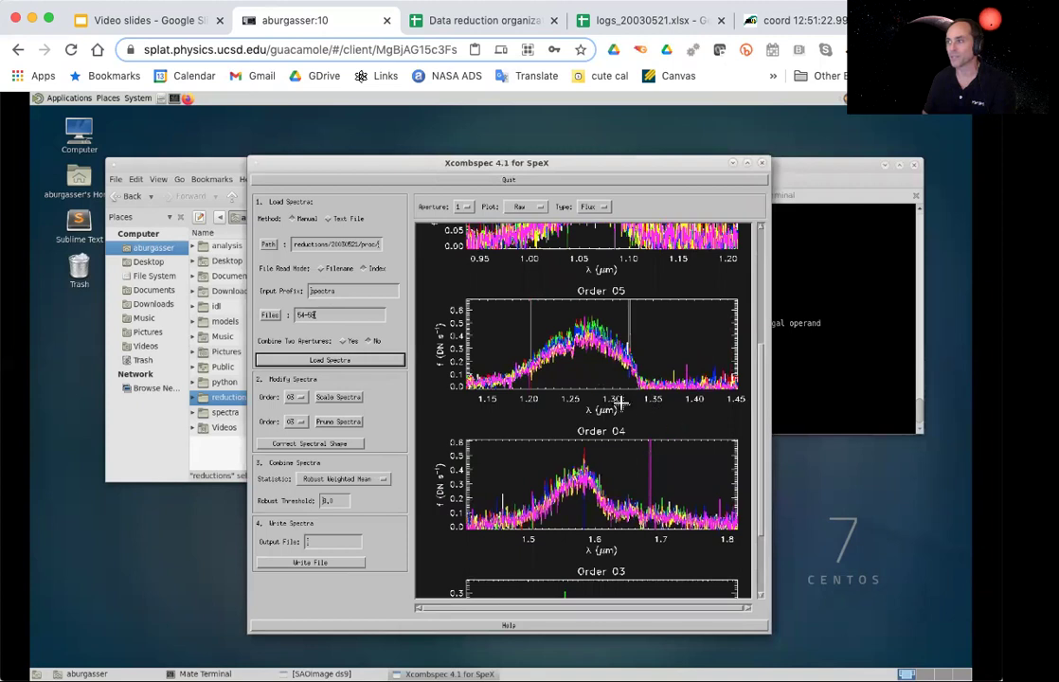
pyautogui.click(295, 398)
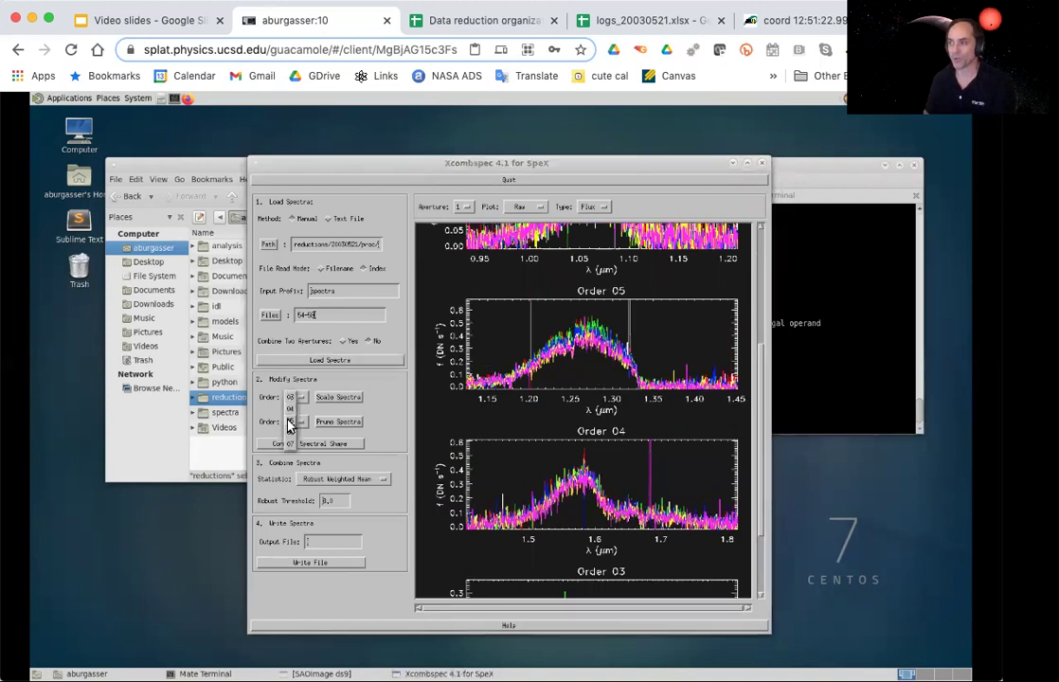
pyautogui.click(290, 425)
pyautogui.click(329, 398)
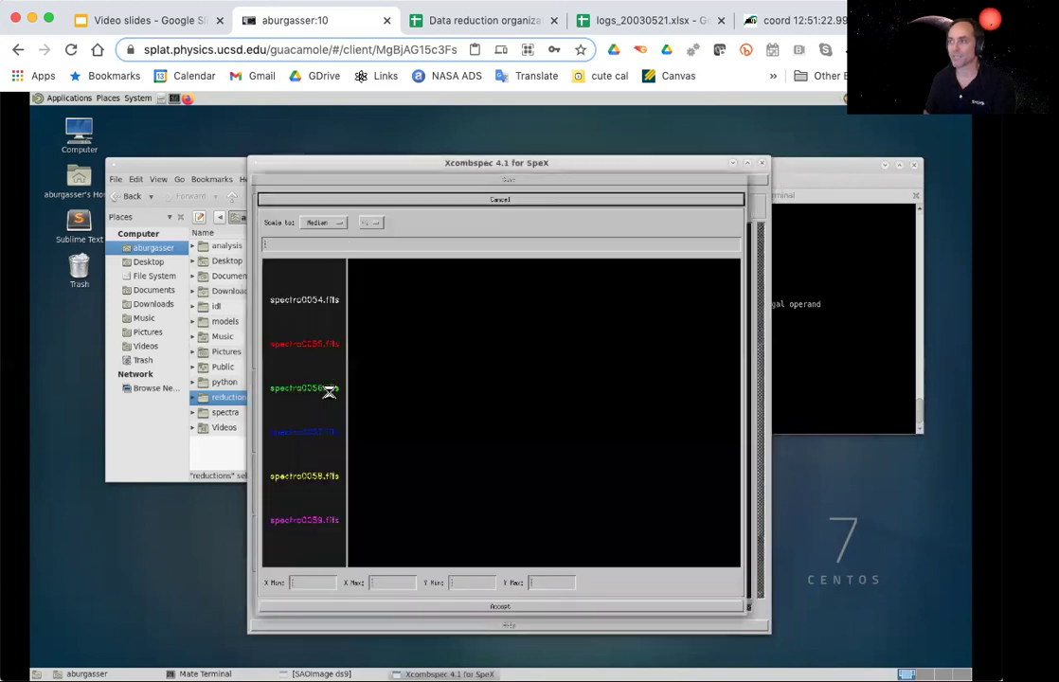
# Step: Scale the six spectra to the median over about 1.21–1.31 µm in order 05 and accept
pyautogui.click(486, 390)
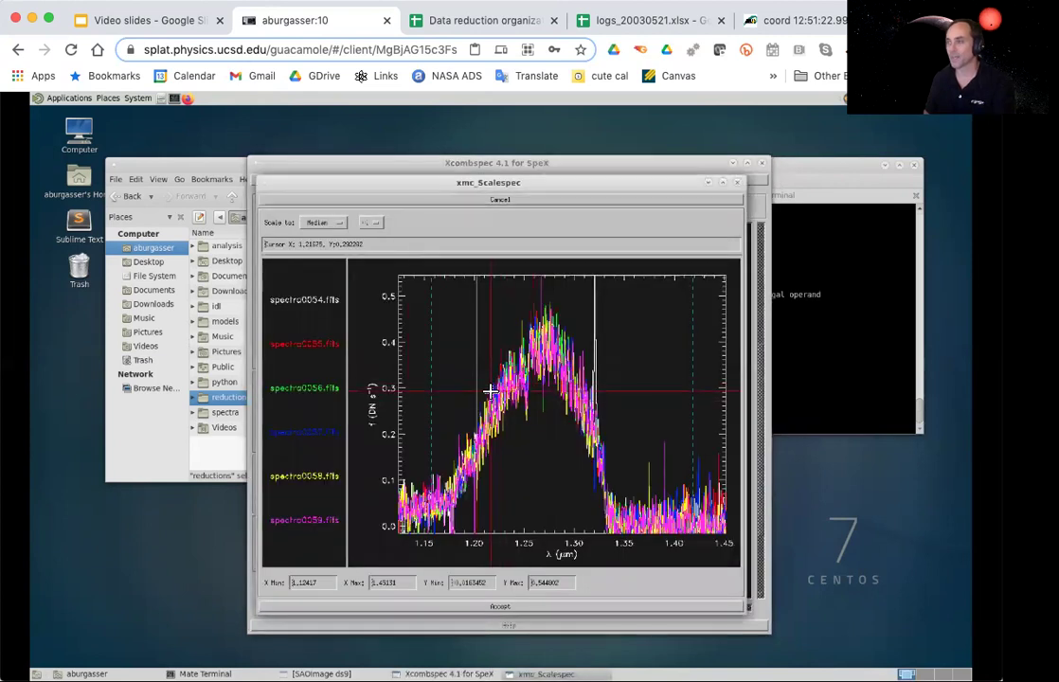
pyautogui.click(584, 417)
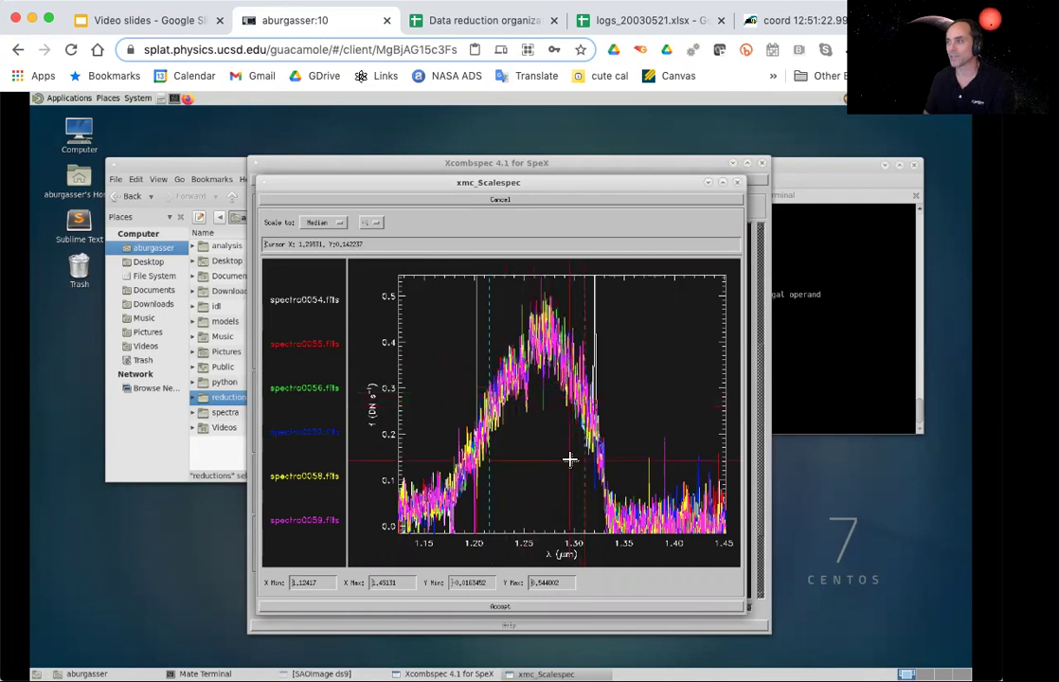
pyautogui.click(558, 607)
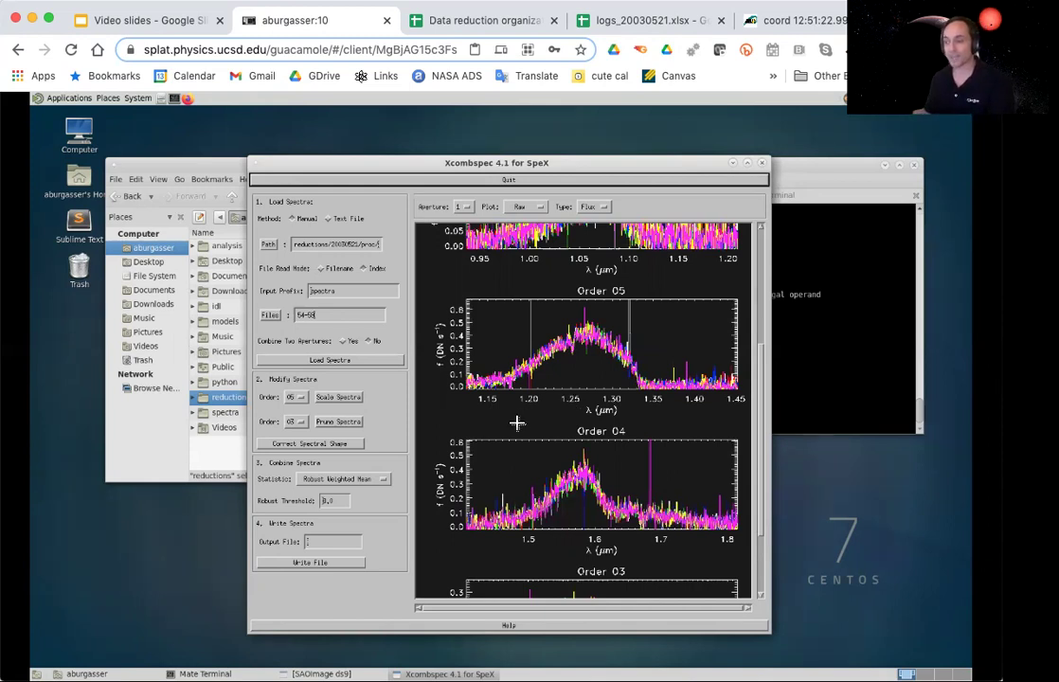
pyautogui.click(339, 422)
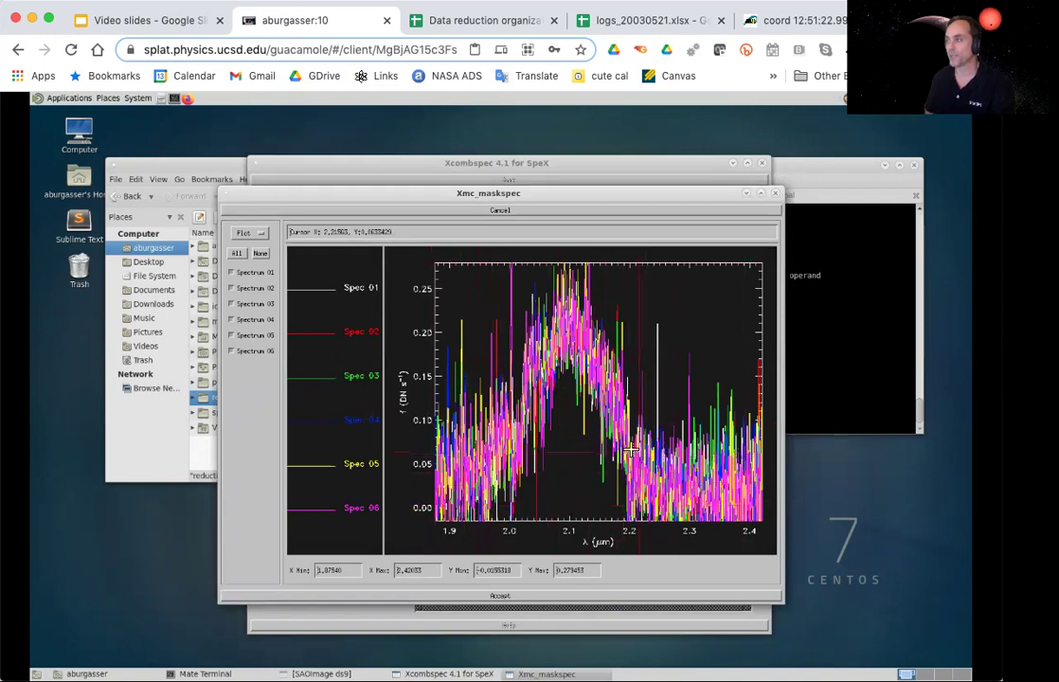
# Step: Lower the order-03 pruning plot's Y minimum to -2 and zoom in on the spike near 1.95 µm
pyautogui.click(486, 573)
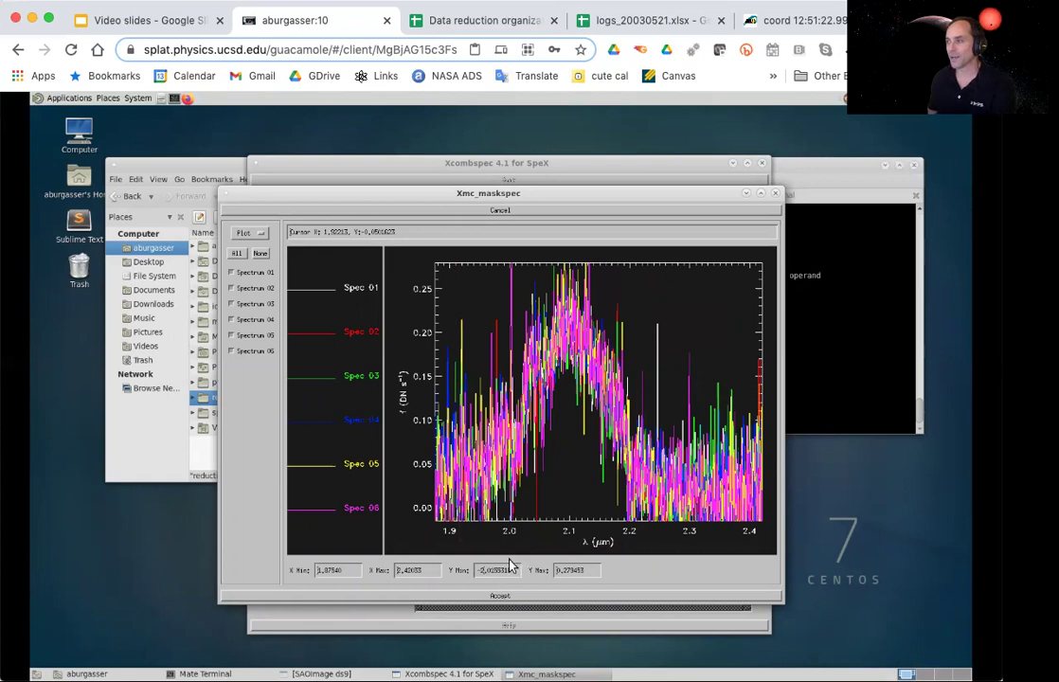
pyautogui.press('Return')
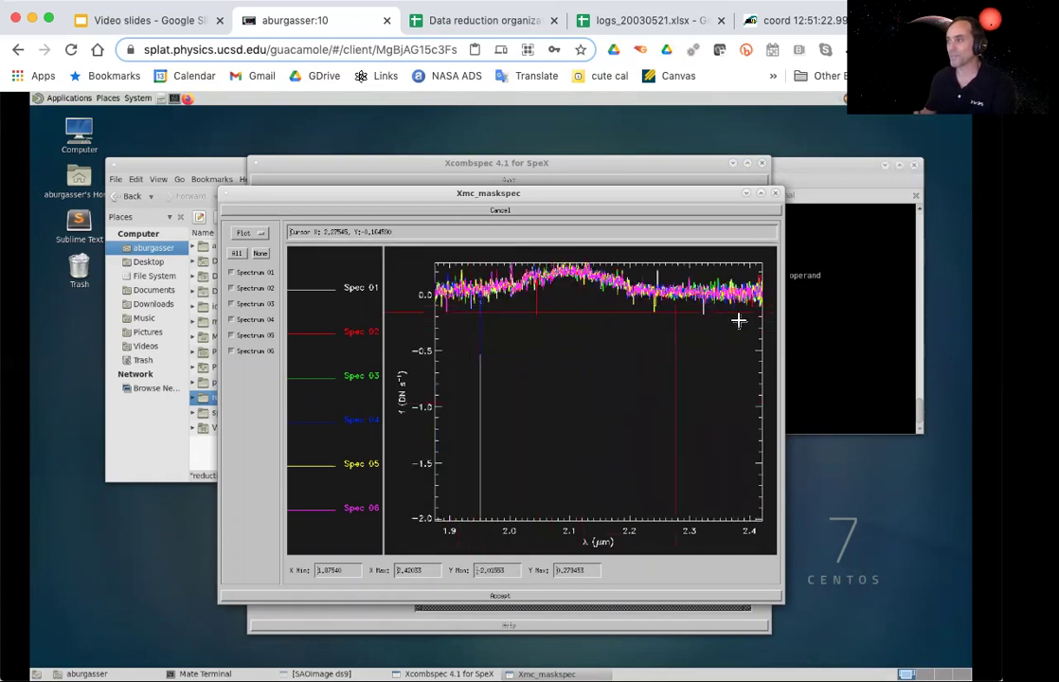
pyautogui.click(458, 328)
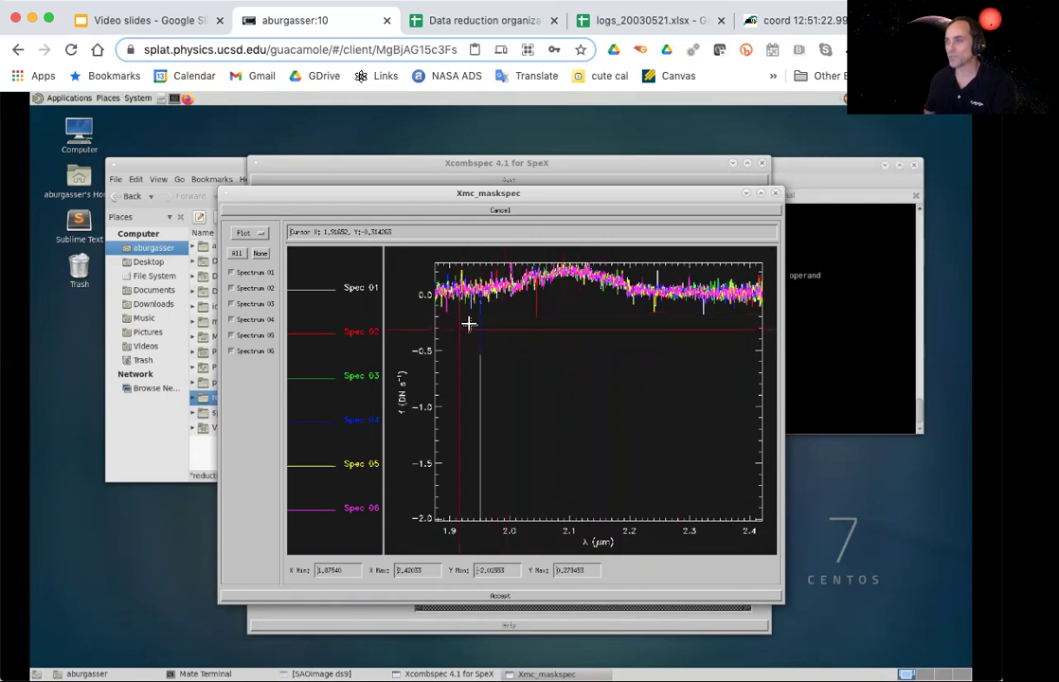
pyautogui.click(549, 287)
pyautogui.click(243, 233)
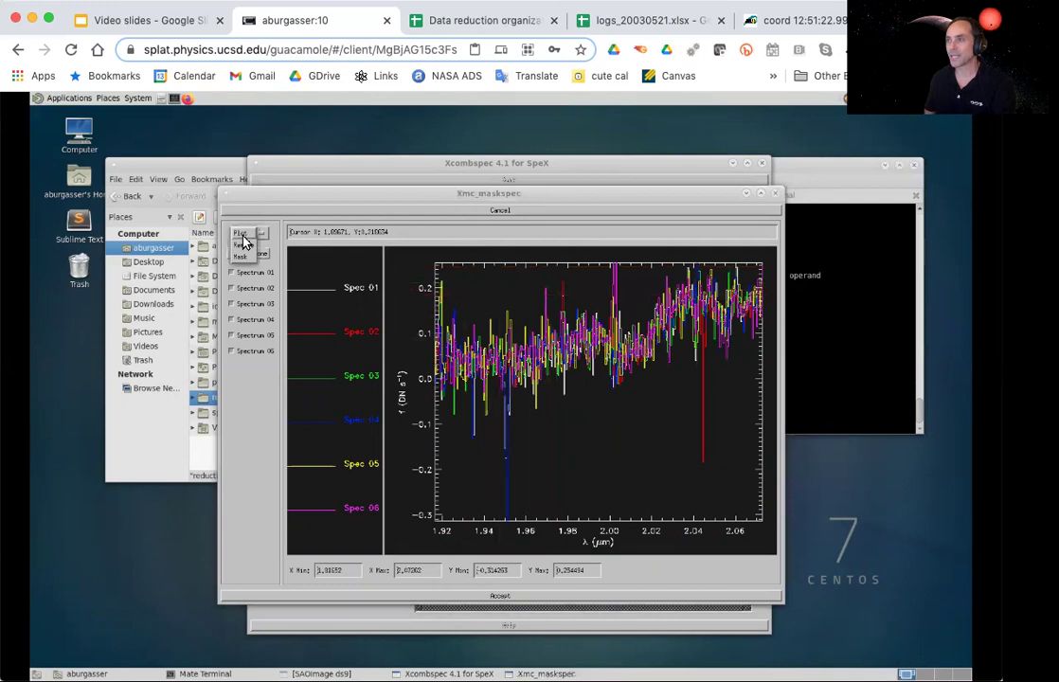
# Step: Switch the plot to Remove mode and mask the Spectrum 04 spike near 1.95 µm
pyautogui.click(244, 245)
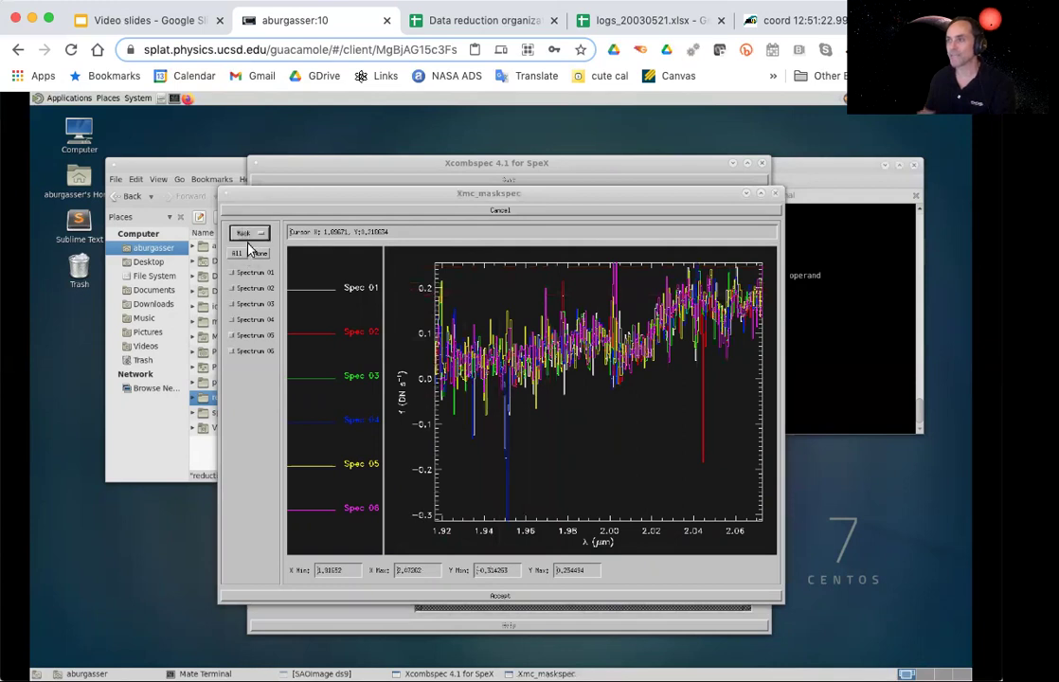
pyautogui.click(248, 323)
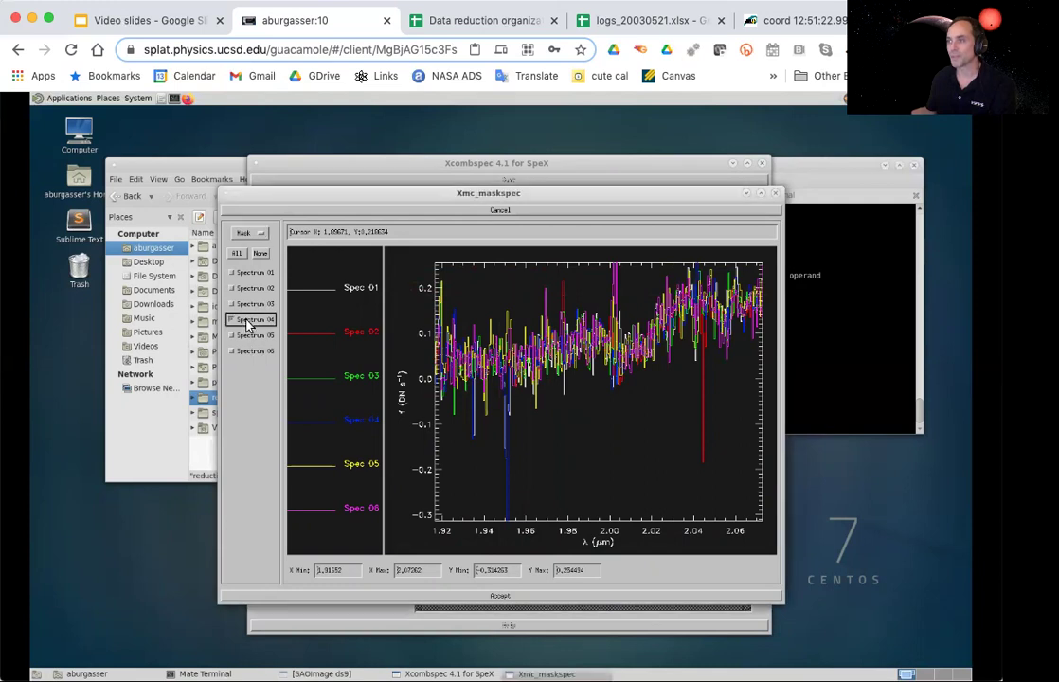
pyautogui.click(499, 425)
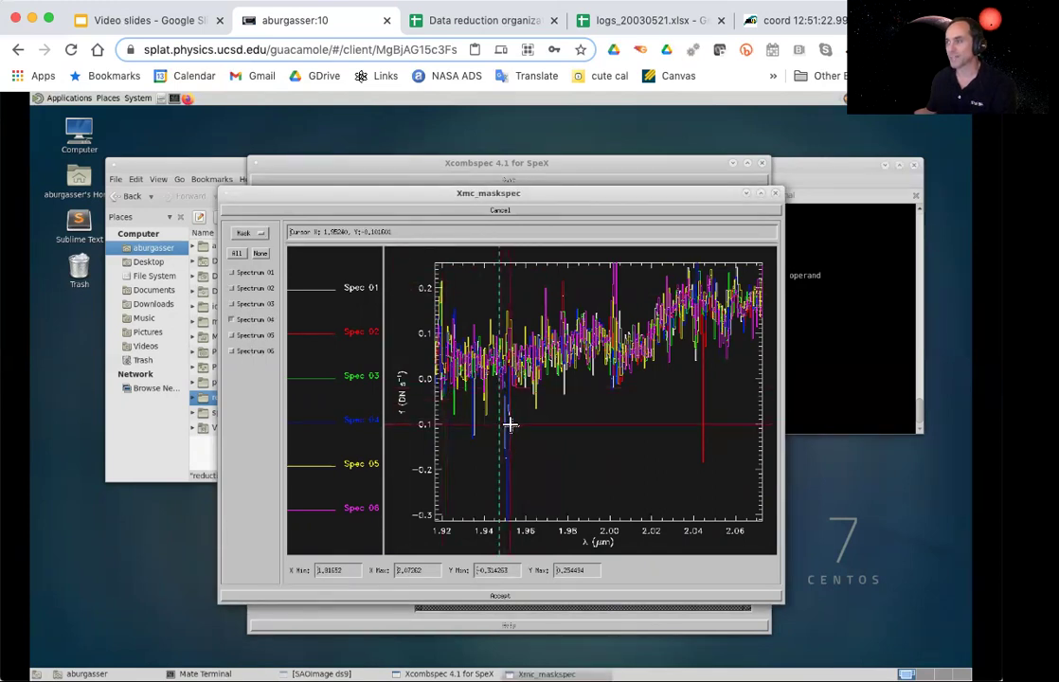
pyautogui.click(510, 425)
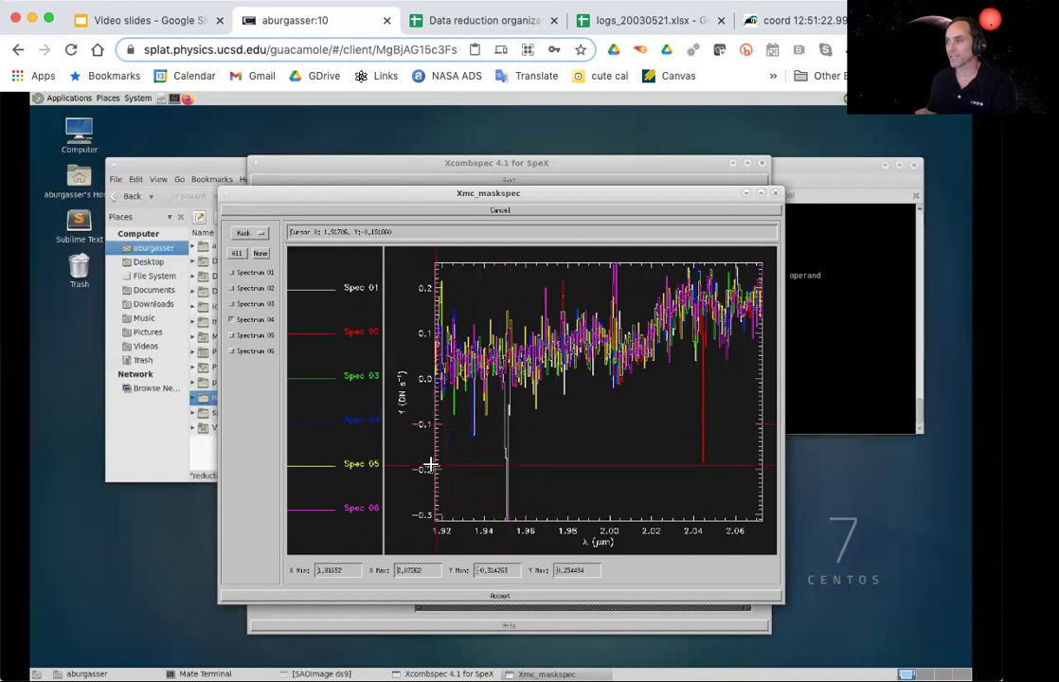
pyautogui.click(231, 272)
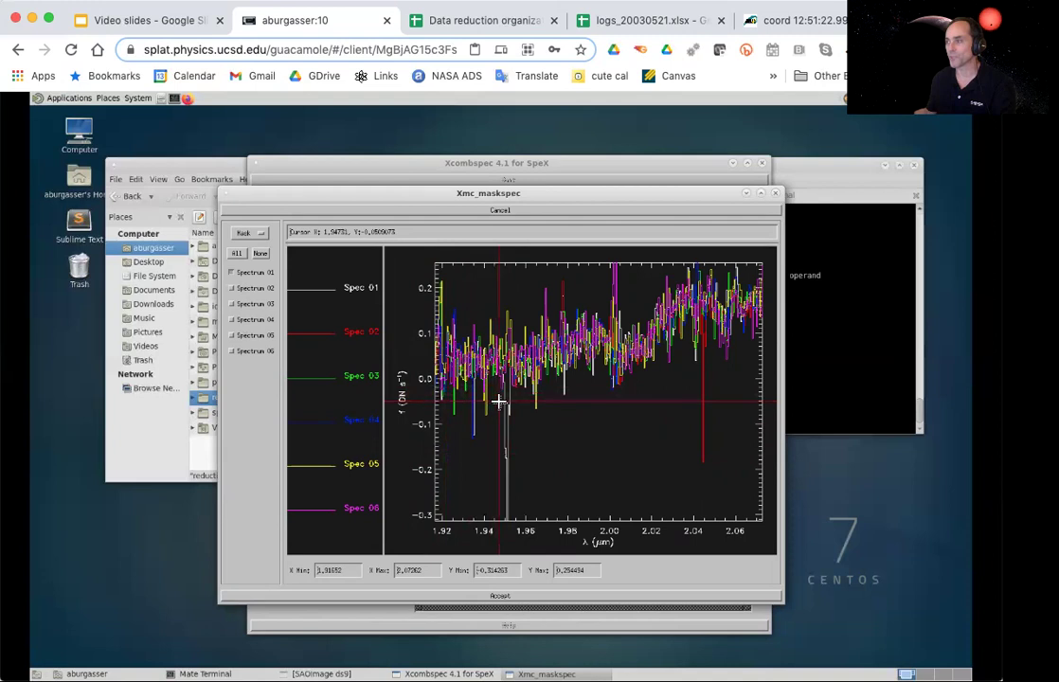
pyautogui.click(275, 288)
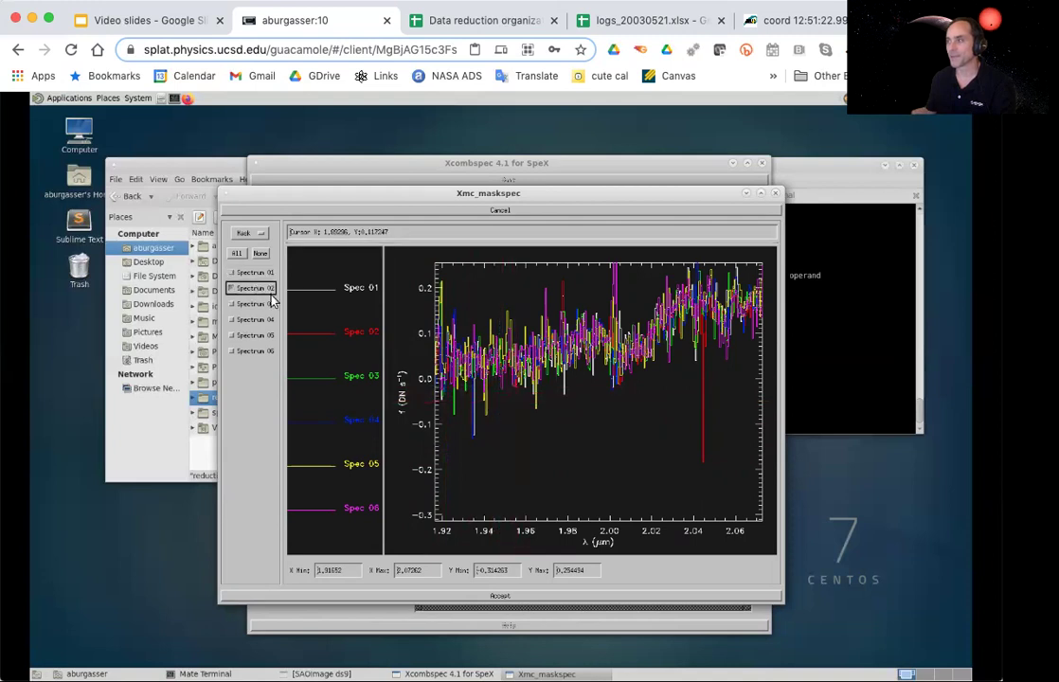
# Step: Zoom out, set the lower flux limit to -2, and zoom in on 2.18–2.36 µm
pyautogui.click(699, 390)
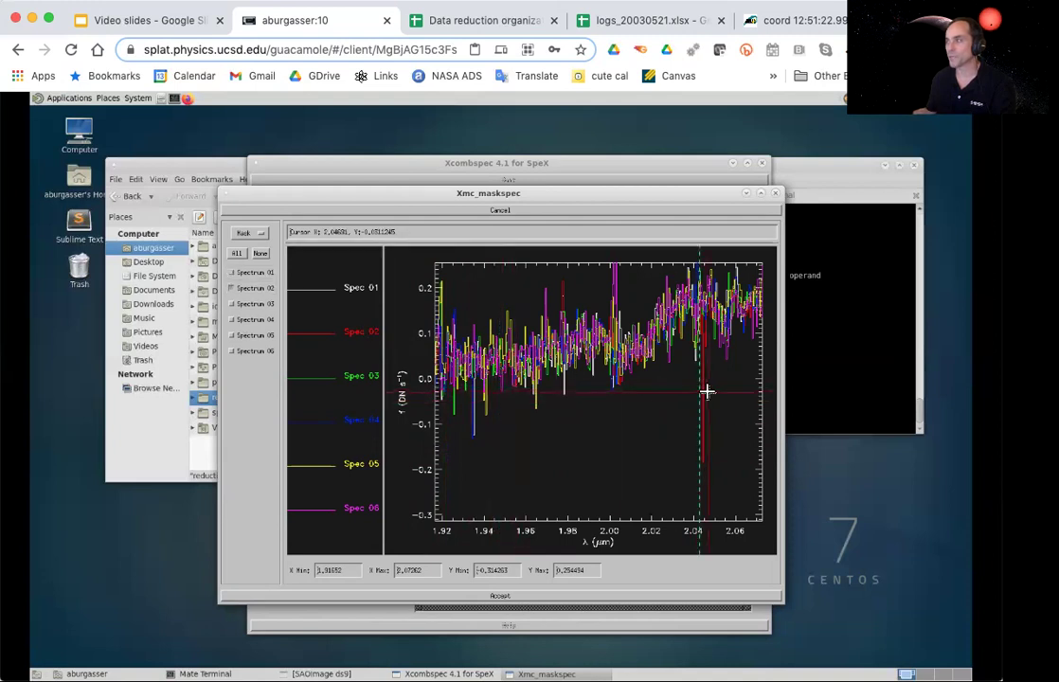
pyautogui.press('w')
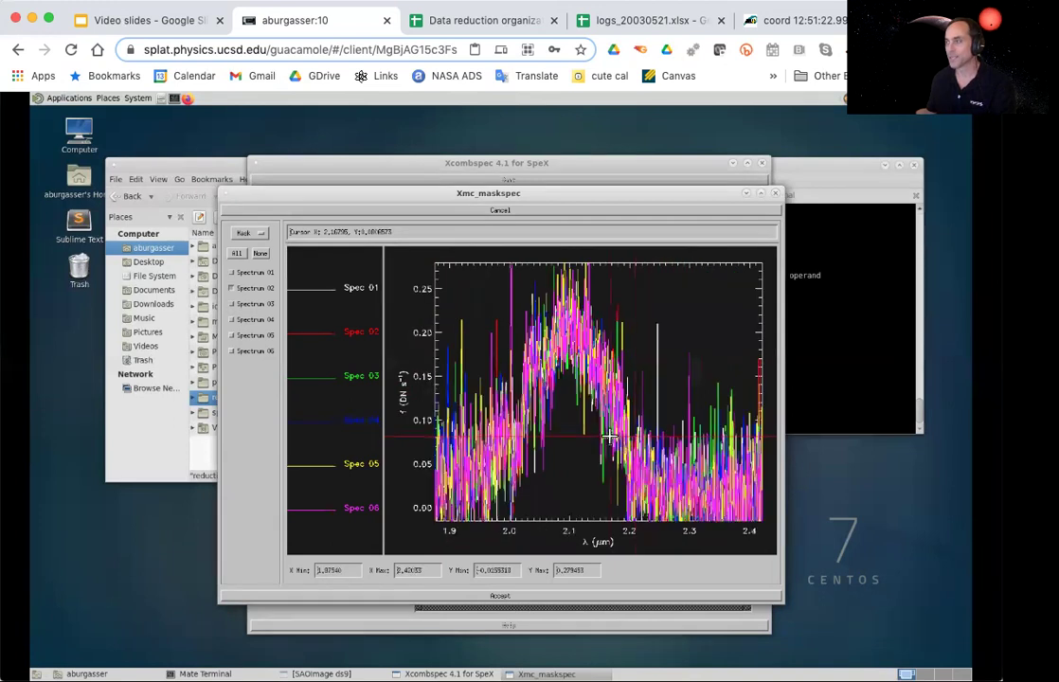
pyautogui.click(485, 571)
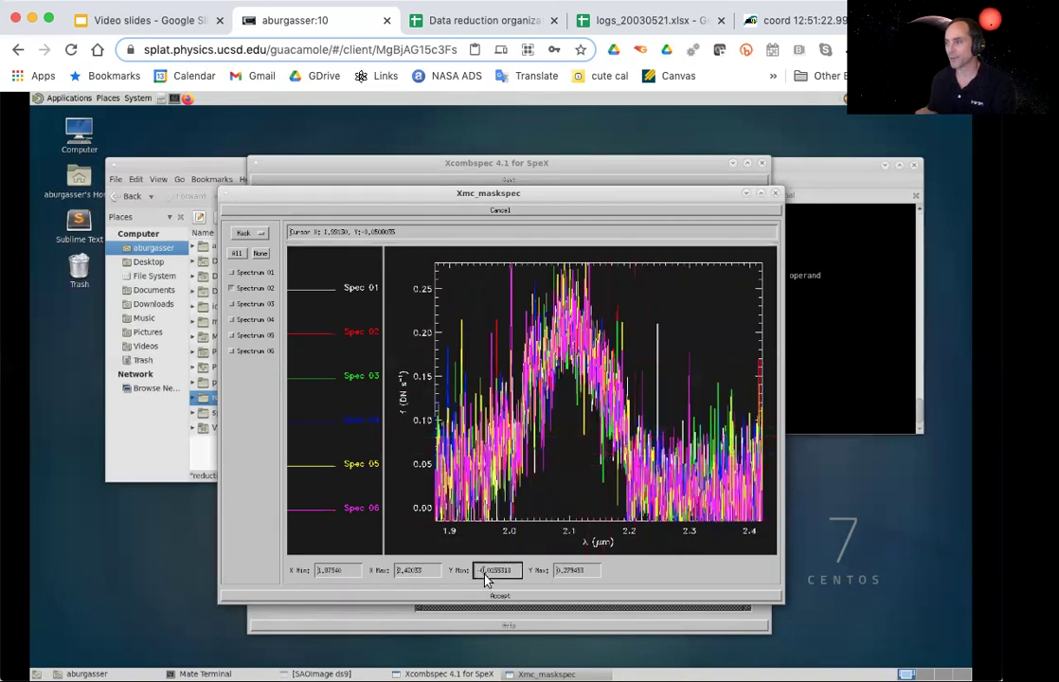
pyautogui.write('-2')
pyautogui.press('Return')
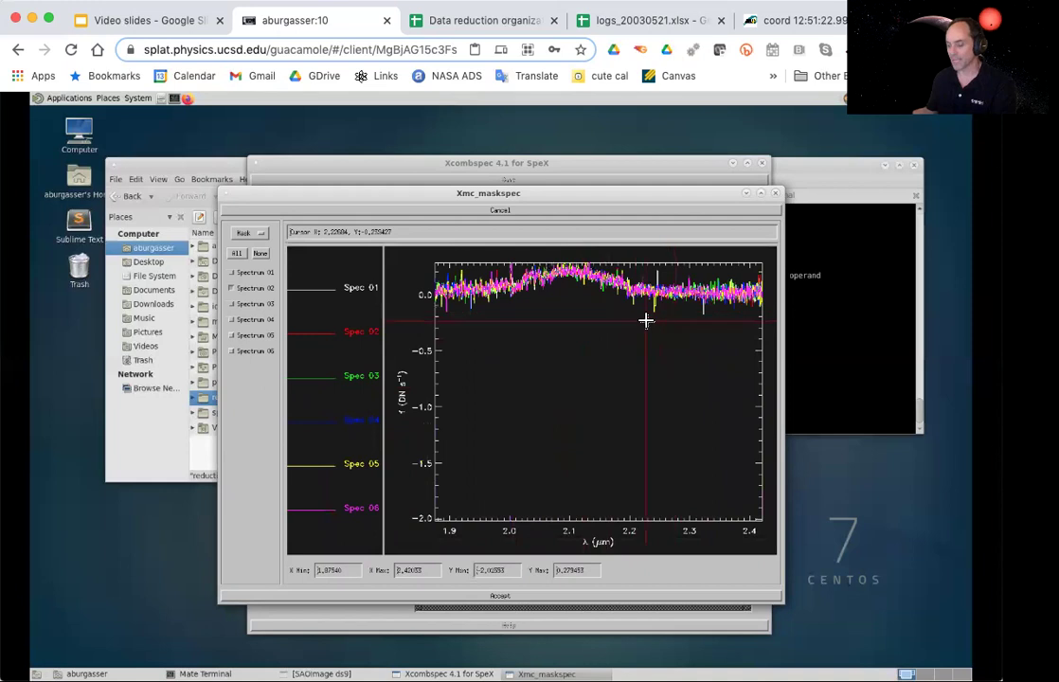
pyautogui.click(725, 274)
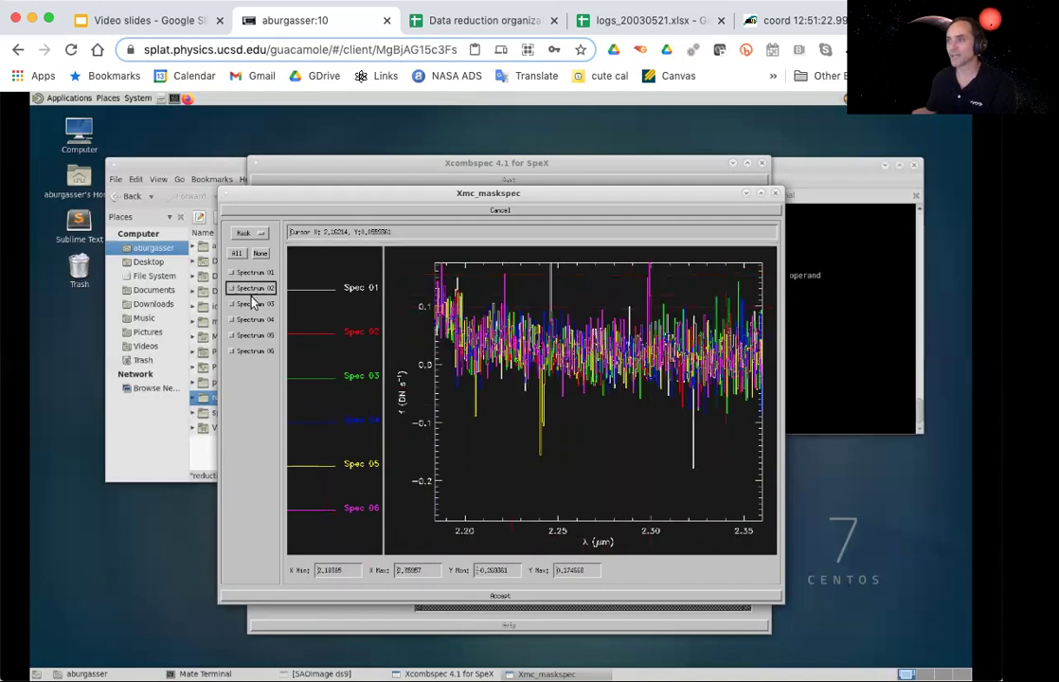
# Step: Mask the Spectrum 05 spike near 2.245 µm and the Spectrum 01 spike near 2.32 µm
pyautogui.click(254, 336)
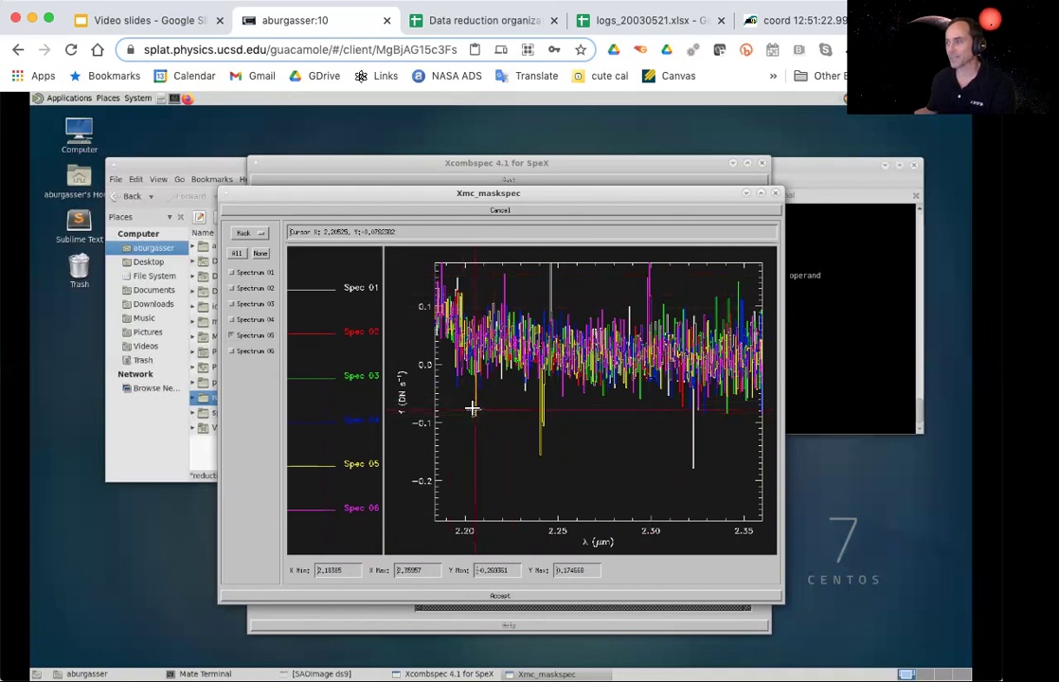
pyautogui.click(538, 422)
pyautogui.click(549, 419)
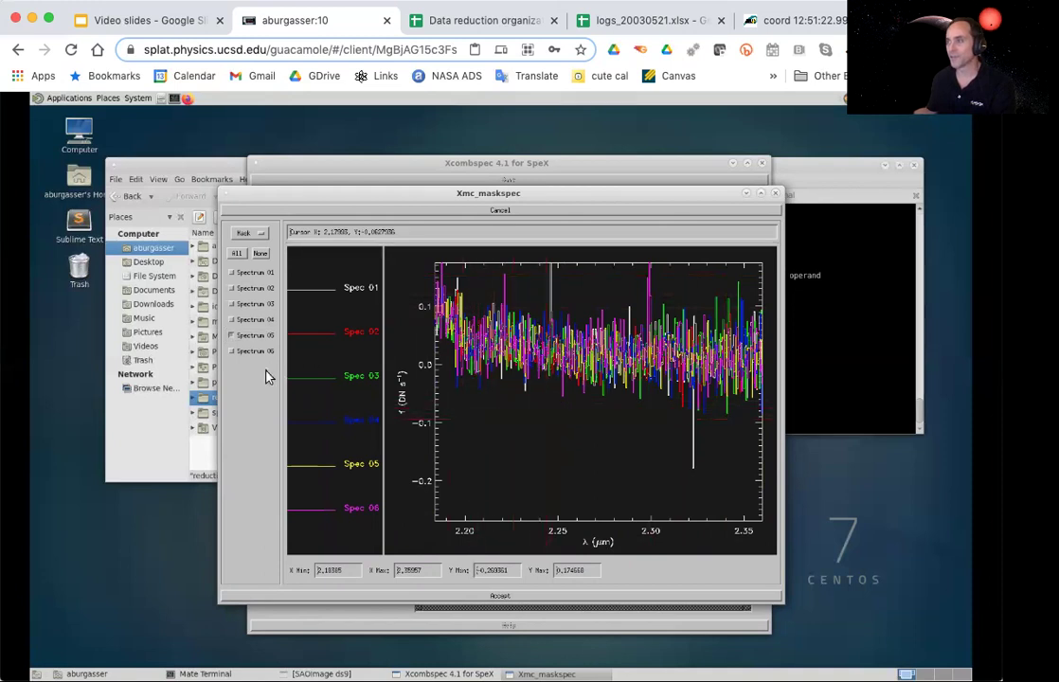
pyautogui.click(257, 273)
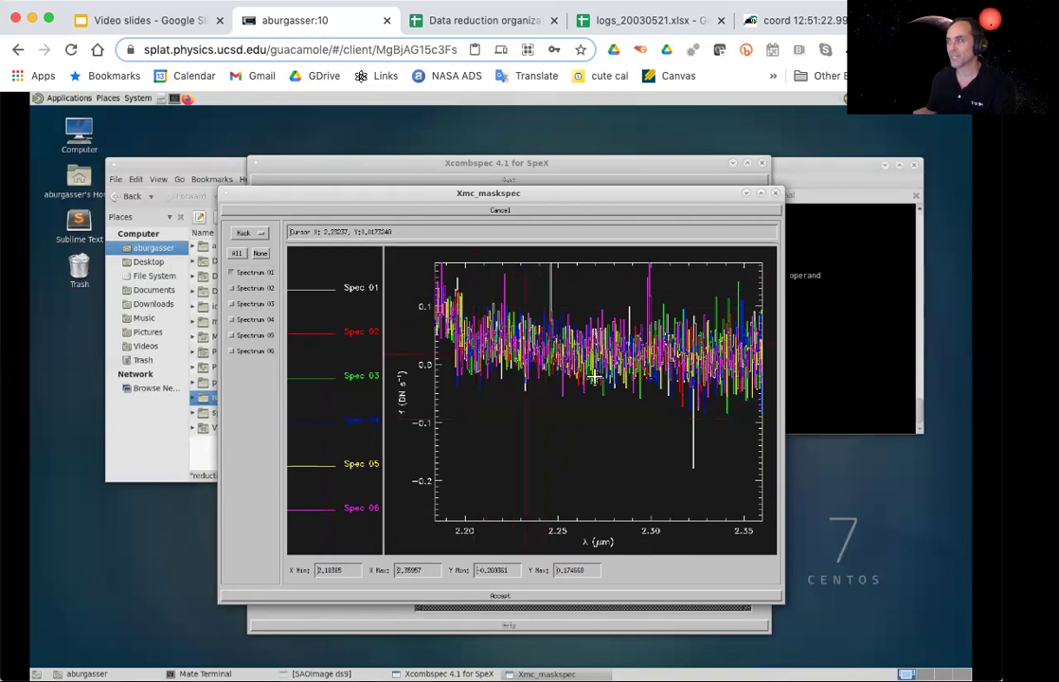
pyautogui.click(693, 421)
pyautogui.click(695, 420)
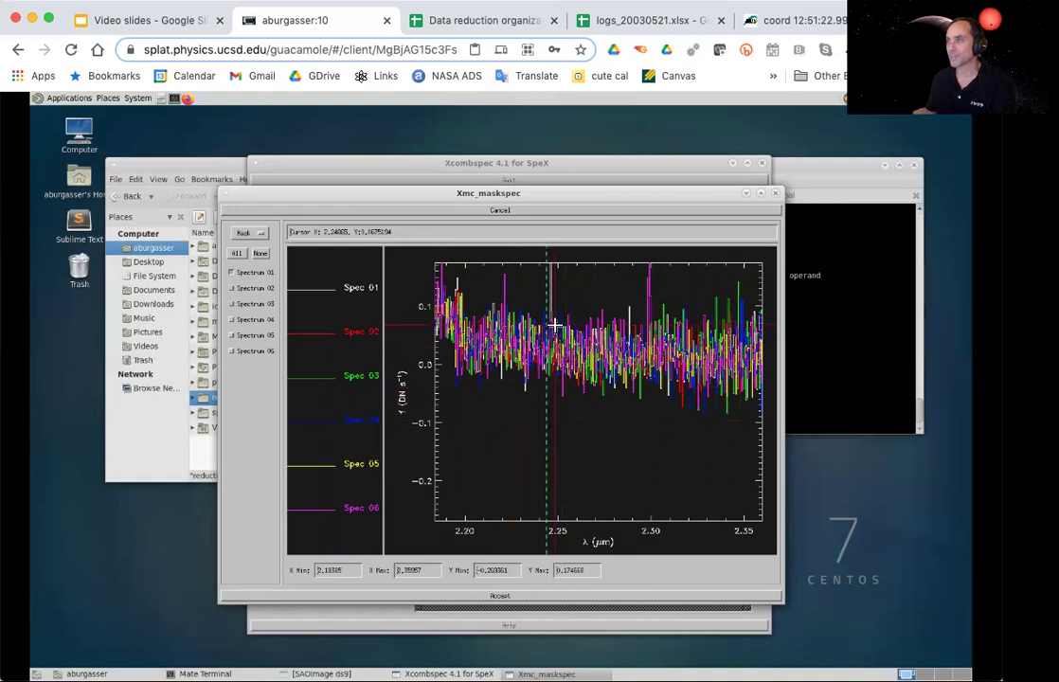
pyautogui.click(253, 350)
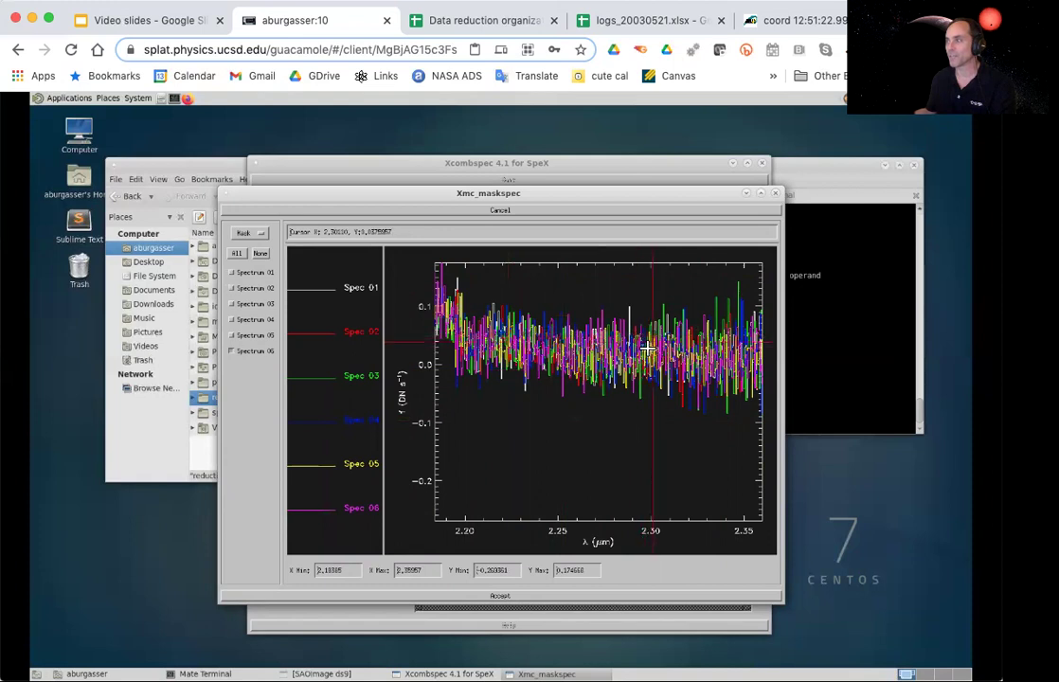
pyautogui.press('w')
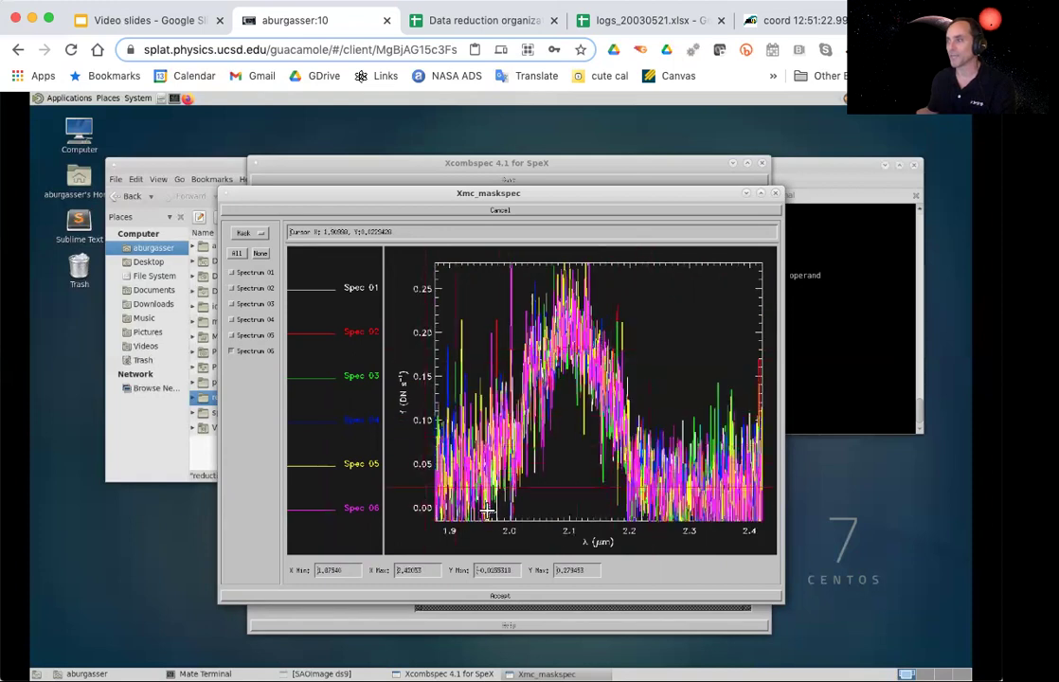
# Step: Apply a new upper flux limit and zoom into the 1.86–2.03 µm region
pyautogui.click(558, 570)
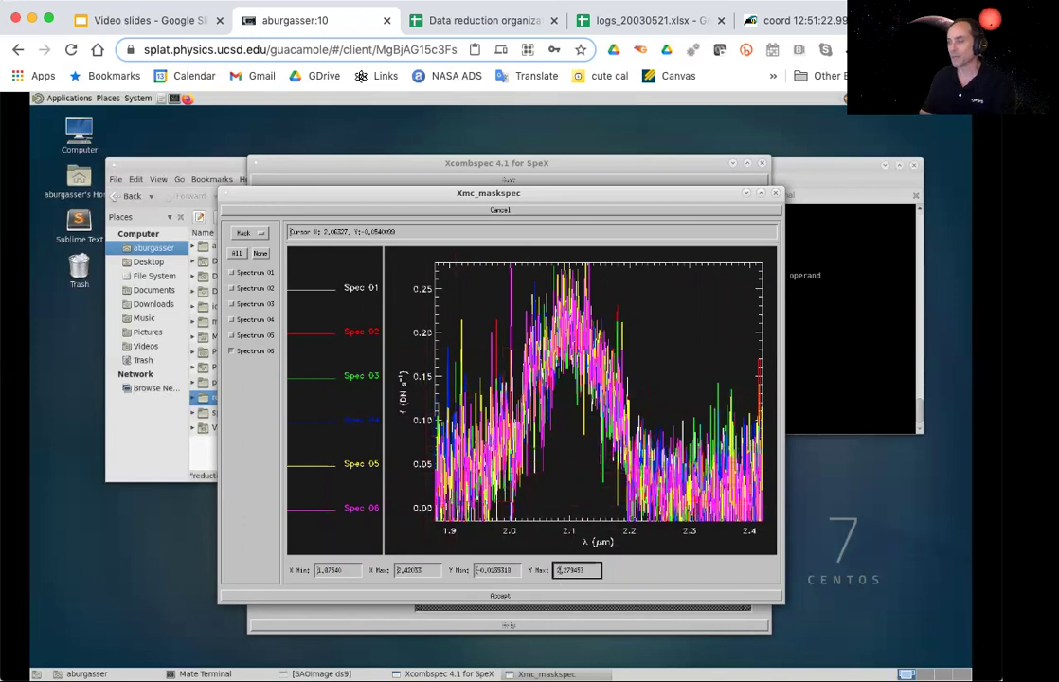
pyautogui.press('Return')
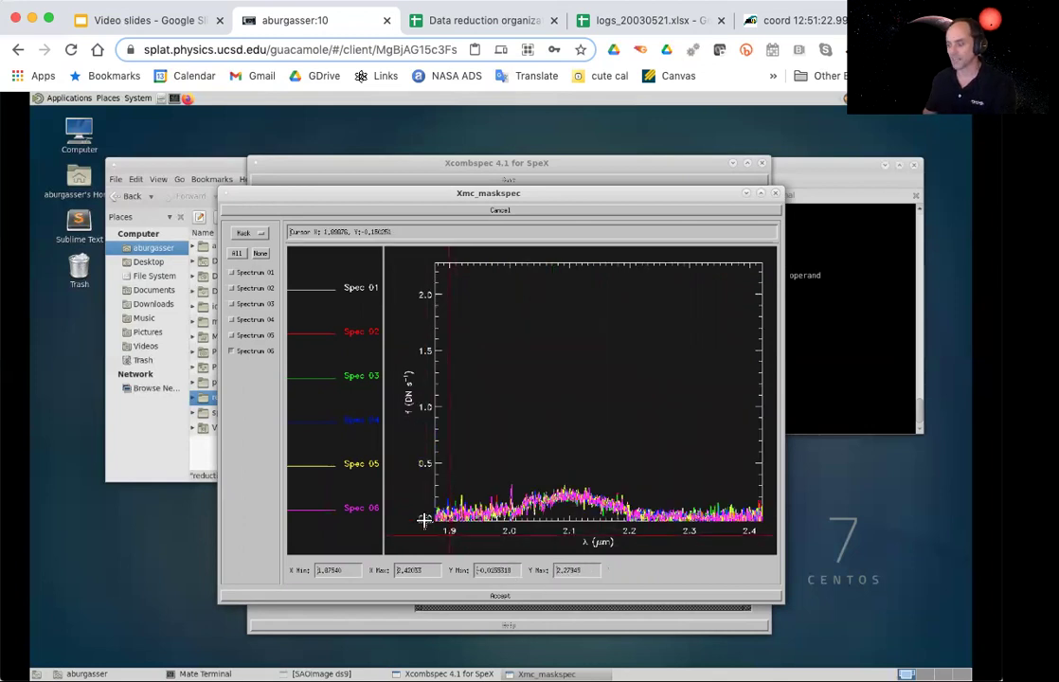
pyautogui.click(427, 528)
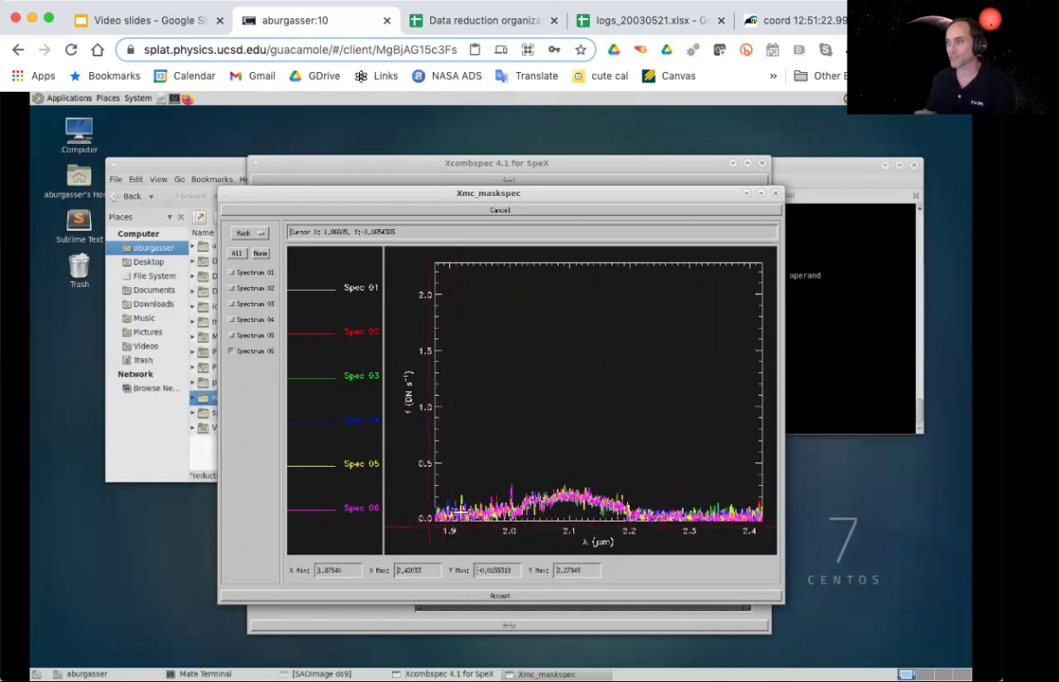
pyautogui.click(524, 481)
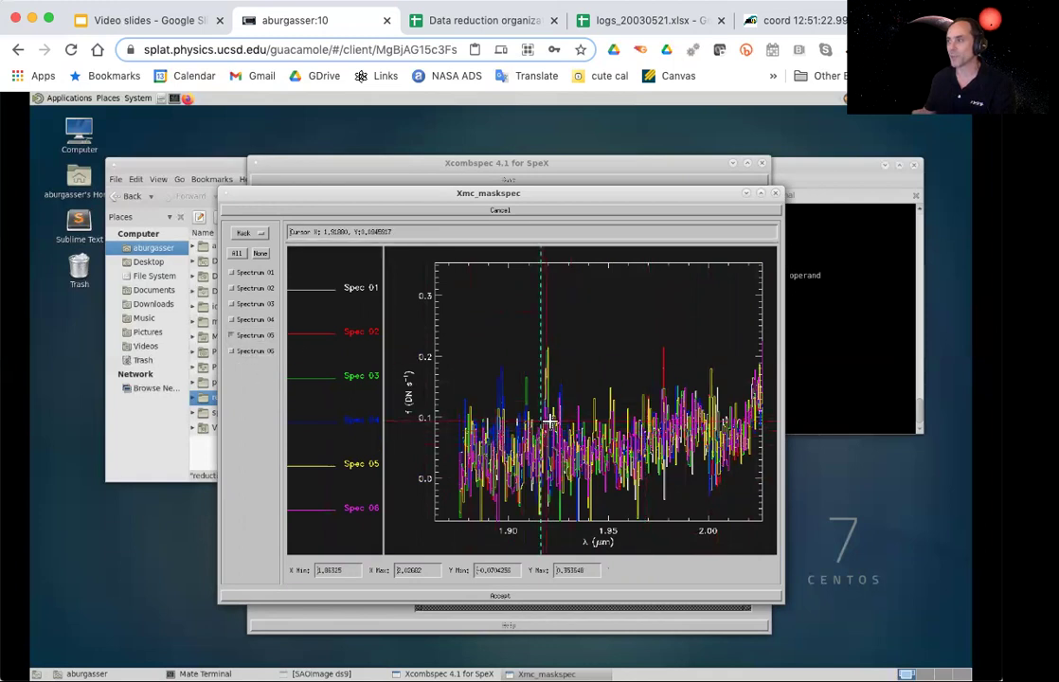
# Step: Mask bad-pixel ranges near 1.917 µm in spectrum 03 and near 1.98 µm in spectrum 02
pyautogui.click(250, 339)
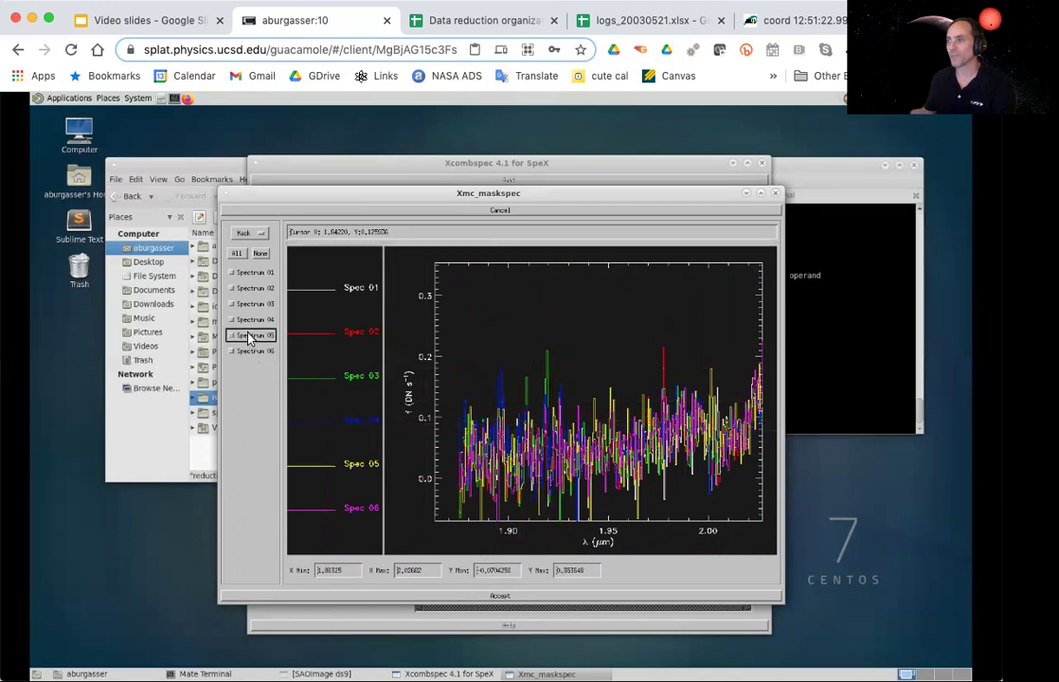
pyautogui.click(251, 304)
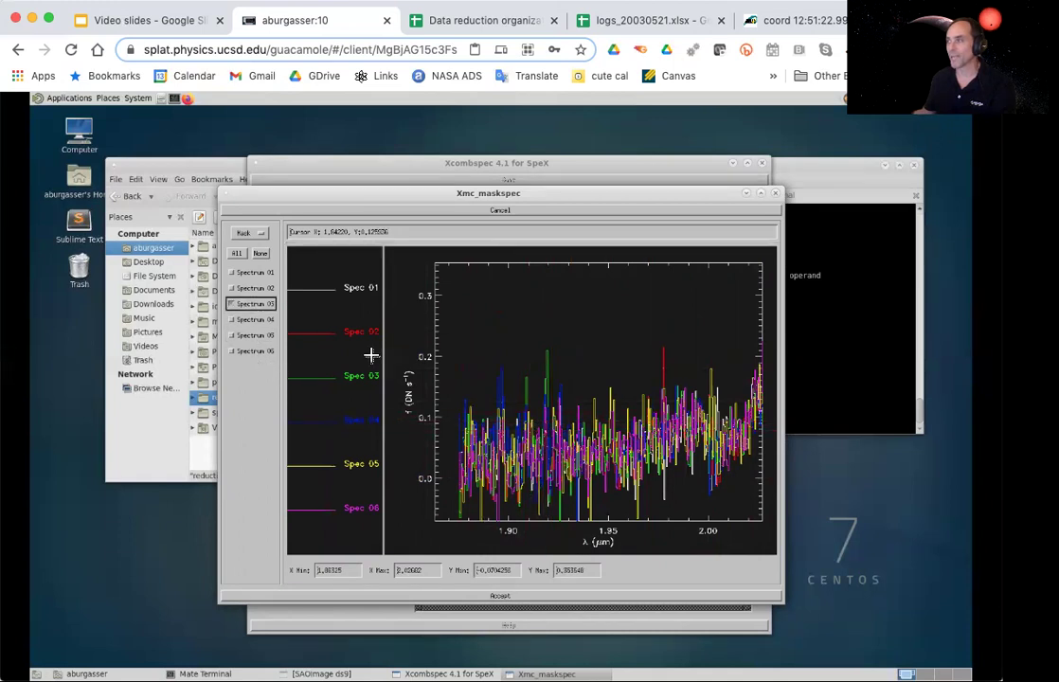
pyautogui.click(542, 419)
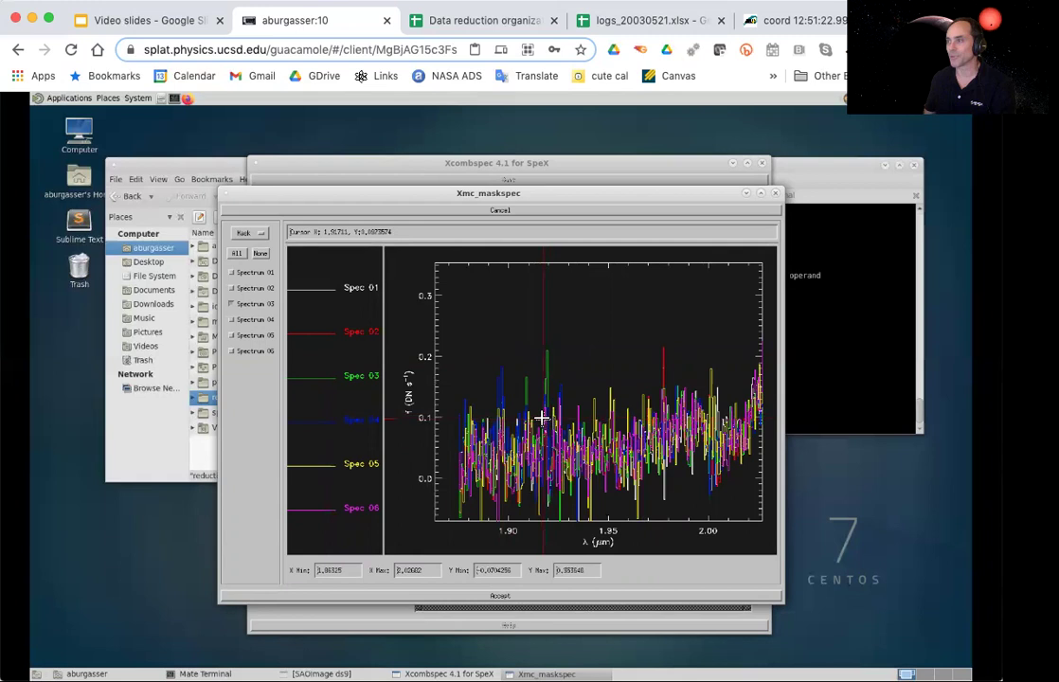
pyautogui.click(522, 419)
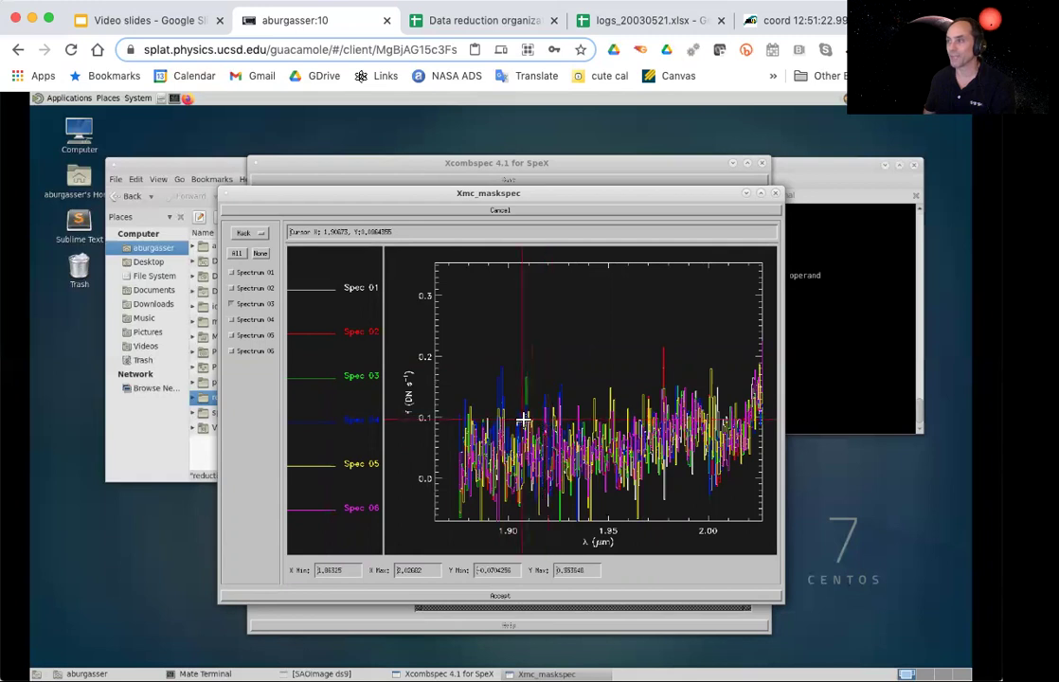
pyautogui.click(241, 288)
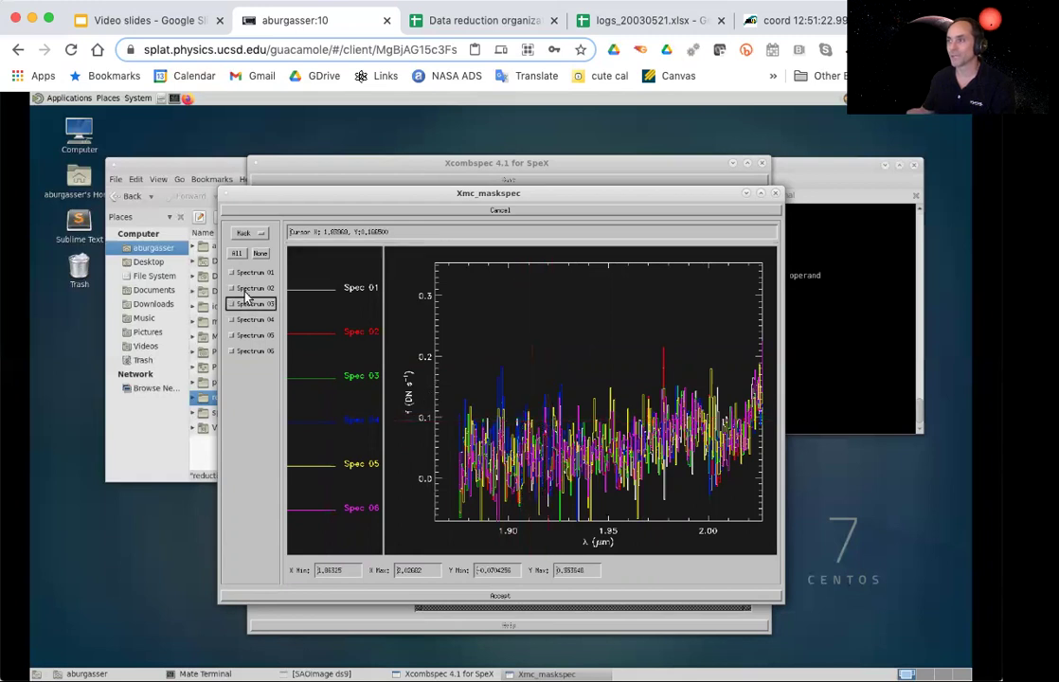
pyautogui.click(660, 401)
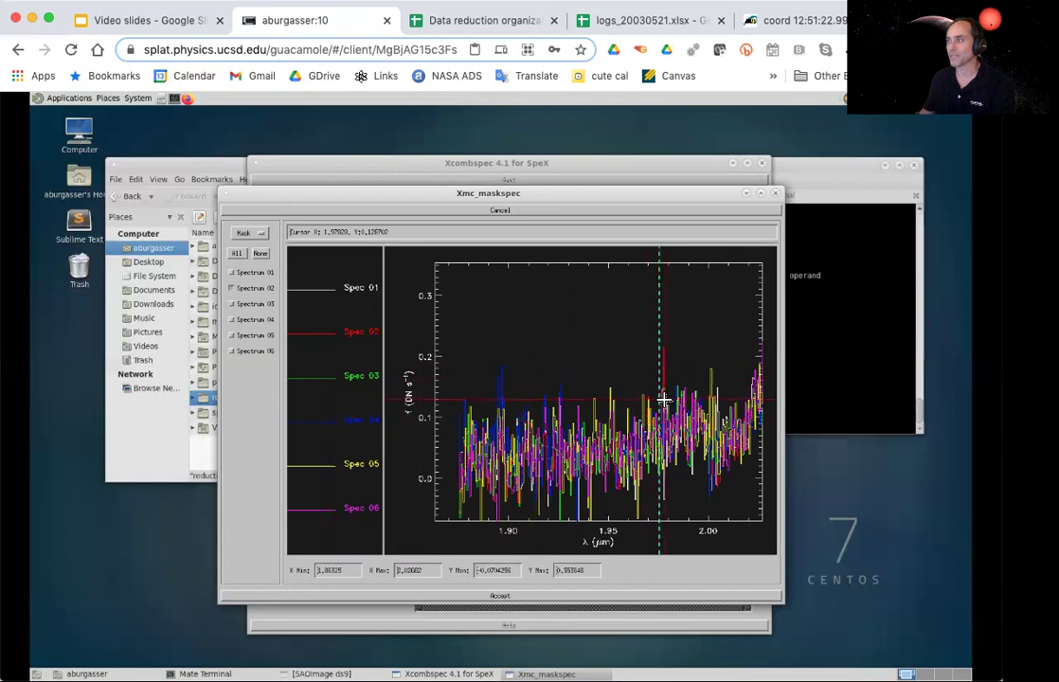
pyautogui.click(607, 428)
pyautogui.press('w')
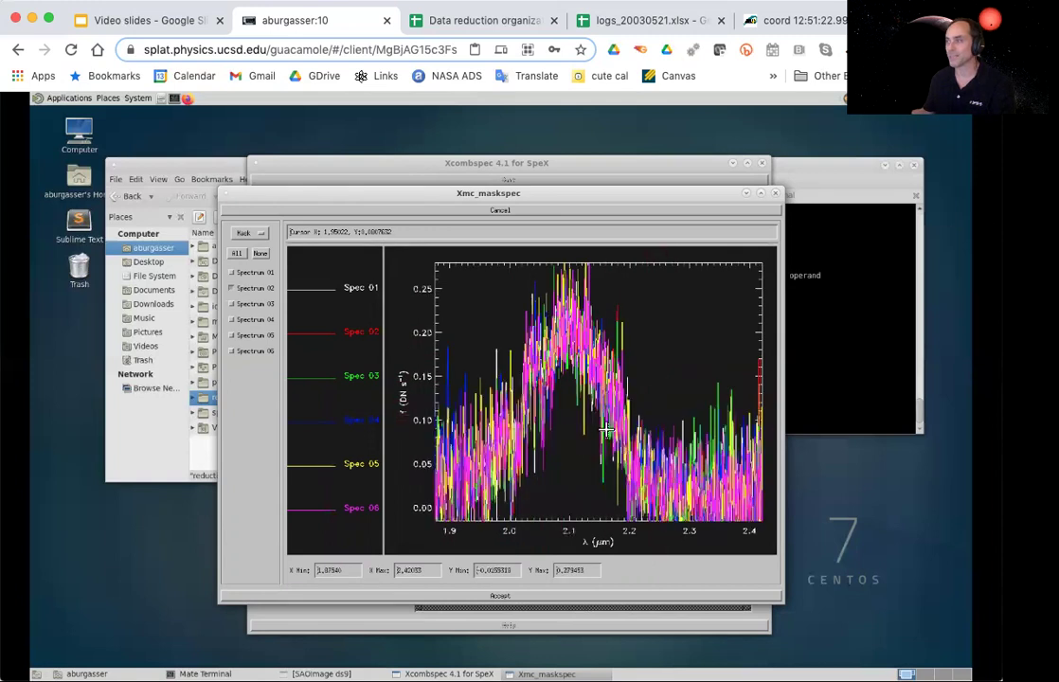
# Step: Zoom into 2.12–2.22 µm and mark the bad-pixel range near 2.178 µm, selecting spectrum 05
pyautogui.press('x')
pyautogui.click(583, 512)
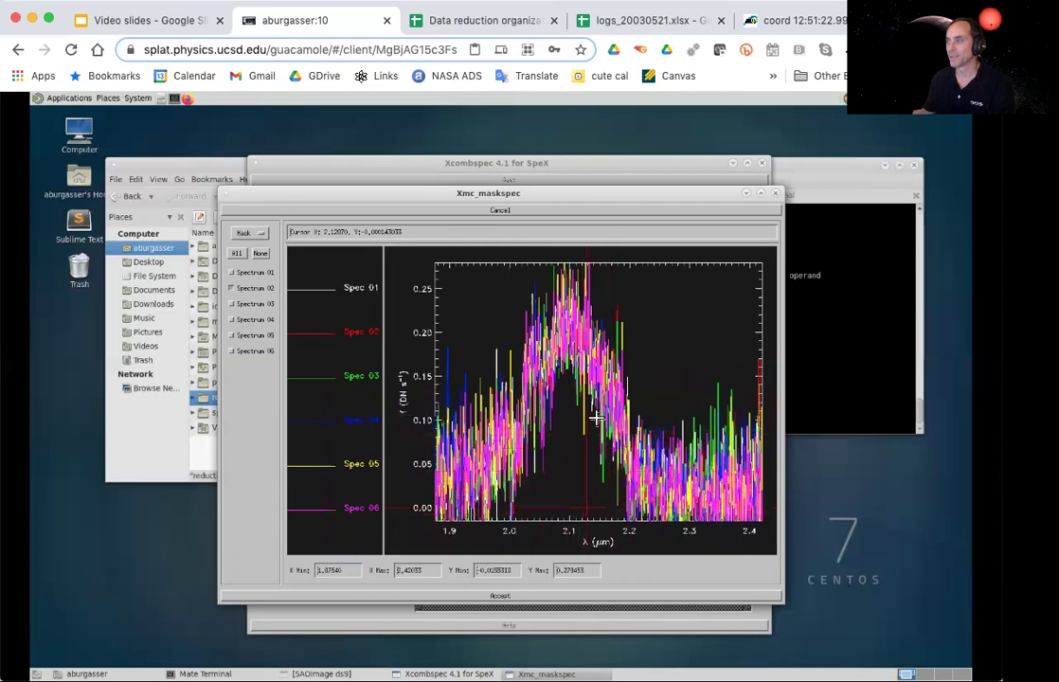
pyautogui.click(640, 290)
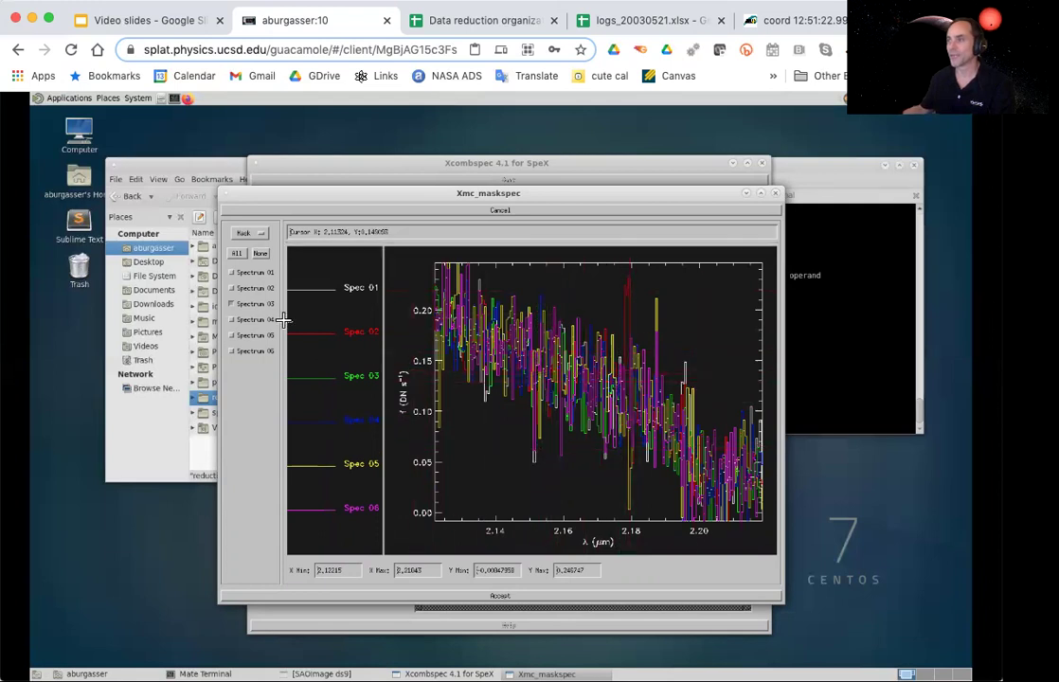
pyautogui.click(622, 408)
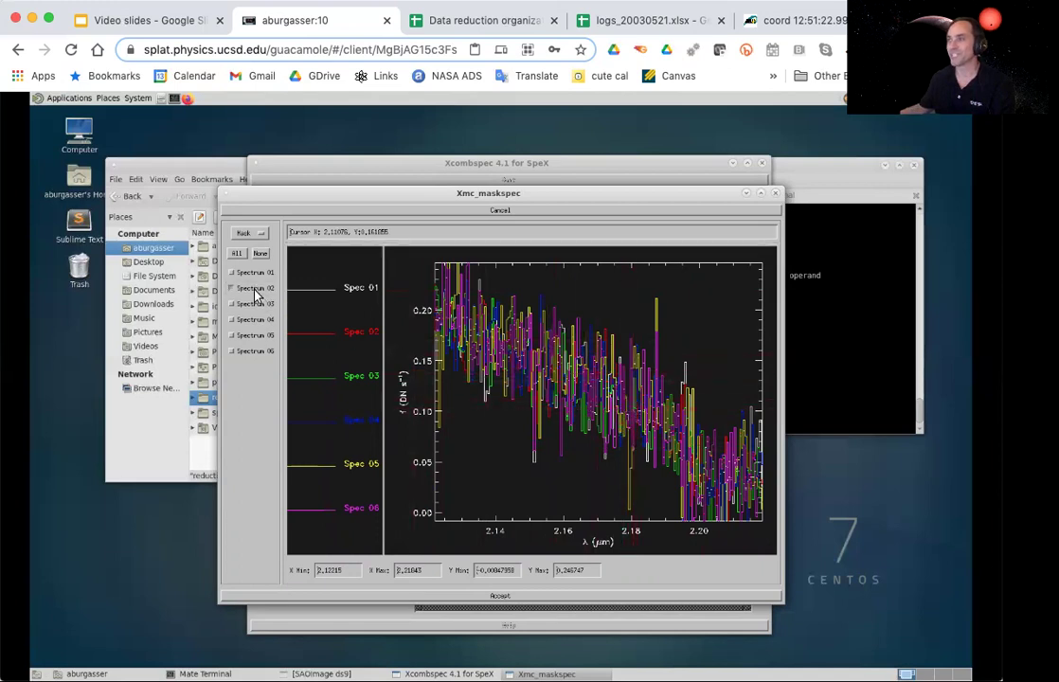
pyautogui.click(252, 338)
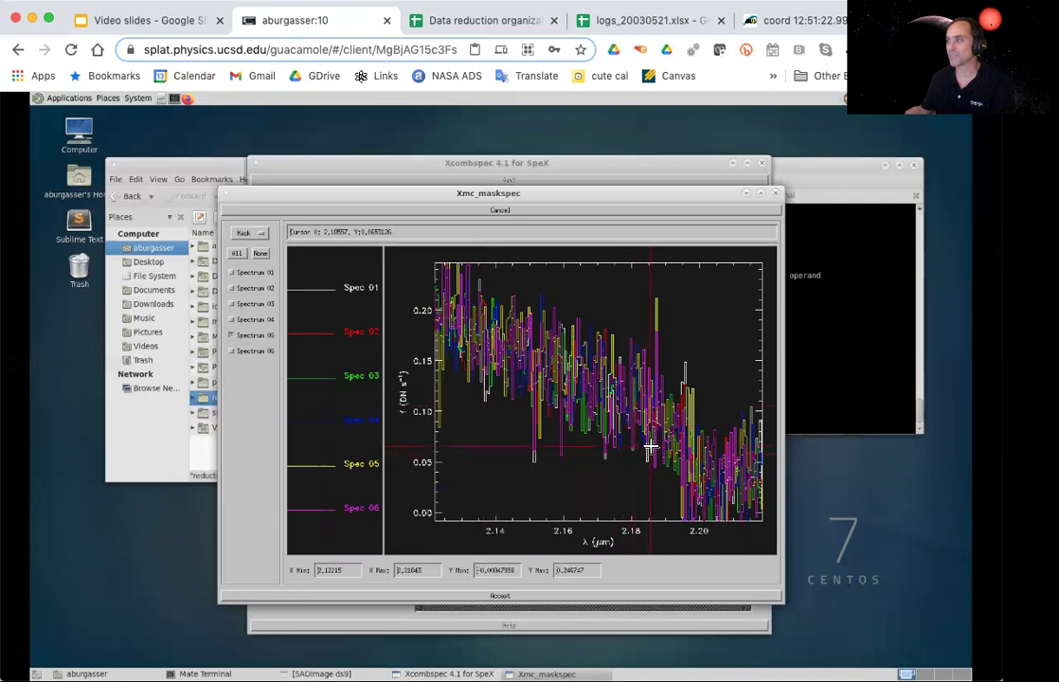
pyautogui.press('w')
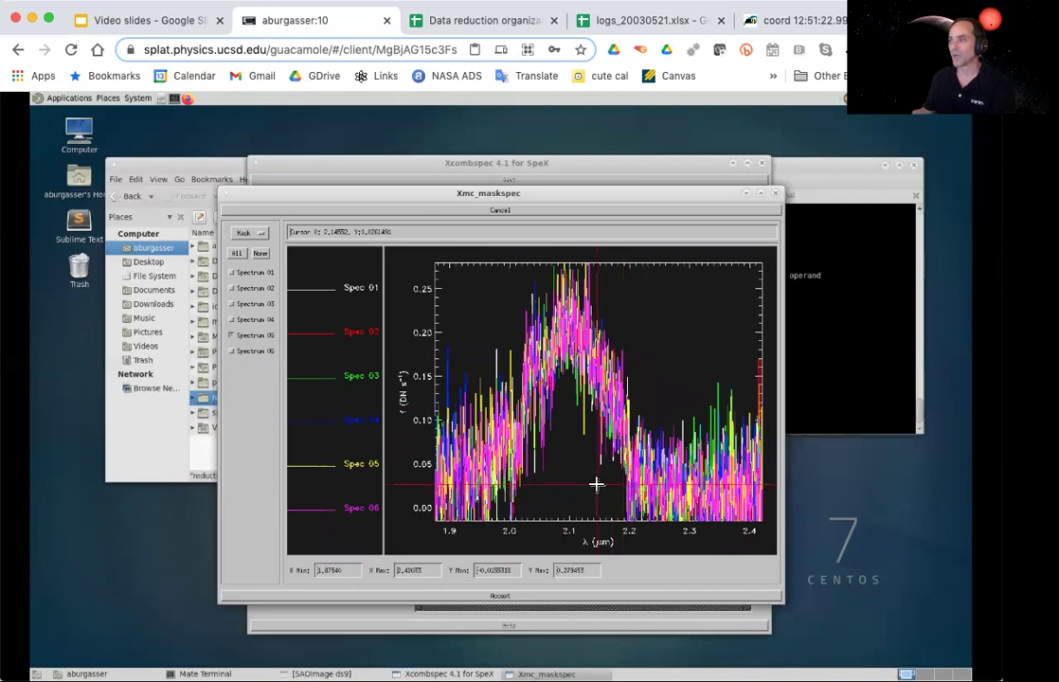
# Step: Accept the order 03 masks and return to the combiner
pyautogui.click(559, 595)
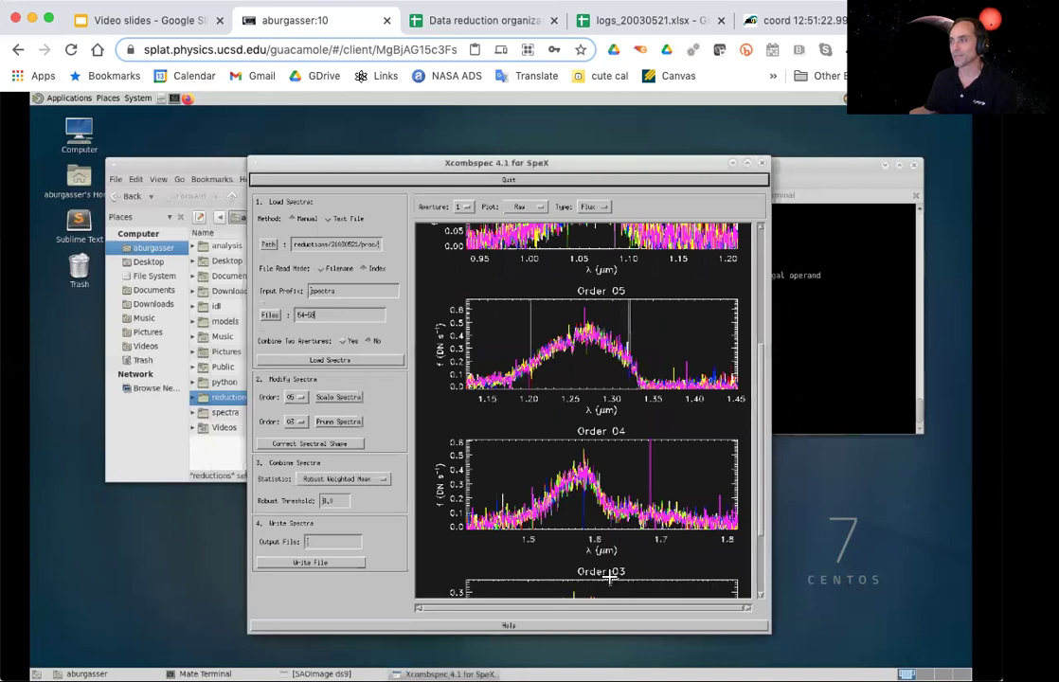
pyautogui.scroll(-3, 763, 540)
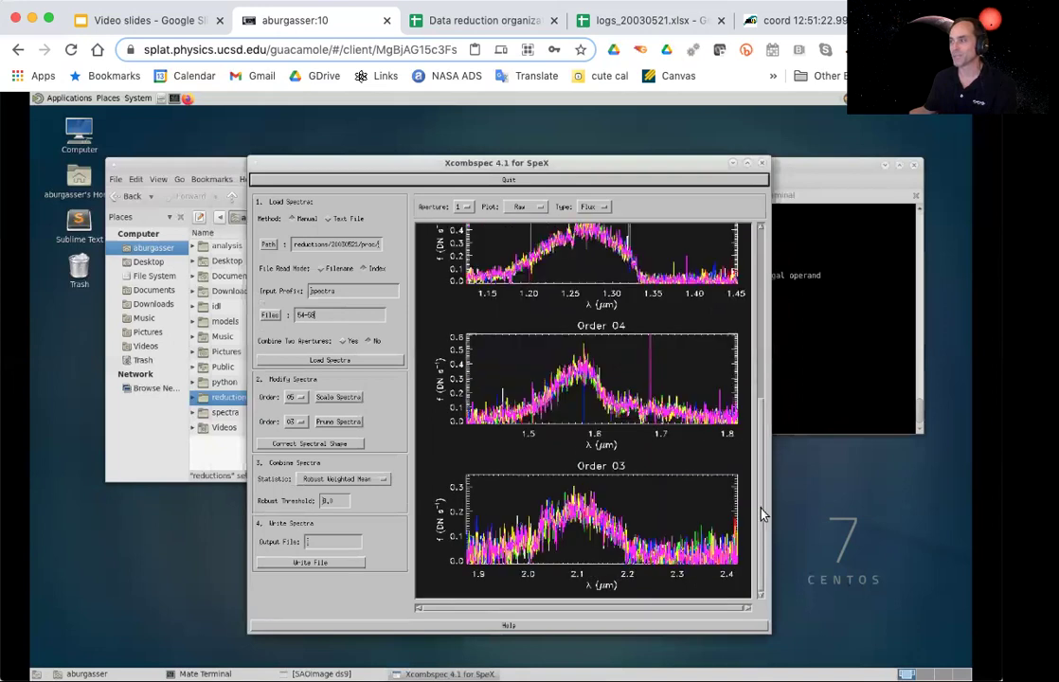
pyautogui.scroll(3, 758, 483)
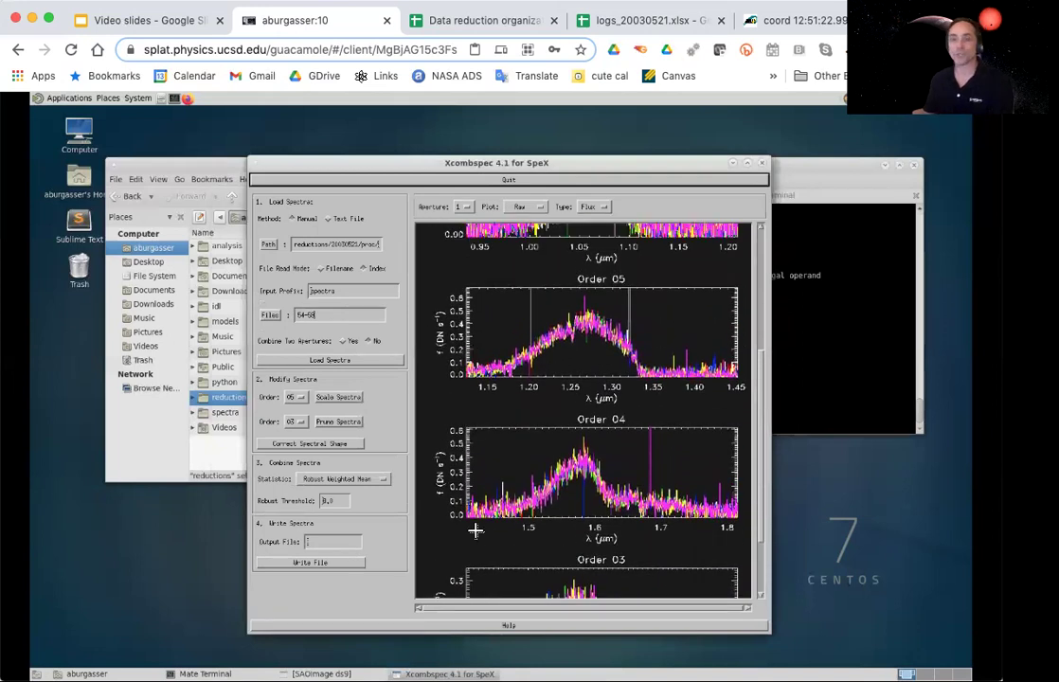
# Step: Prune the order 04 spectra, then start typing the output file name 'comb'
pyautogui.click(294, 422)
pyautogui.click(291, 434)
pyautogui.click(338, 422)
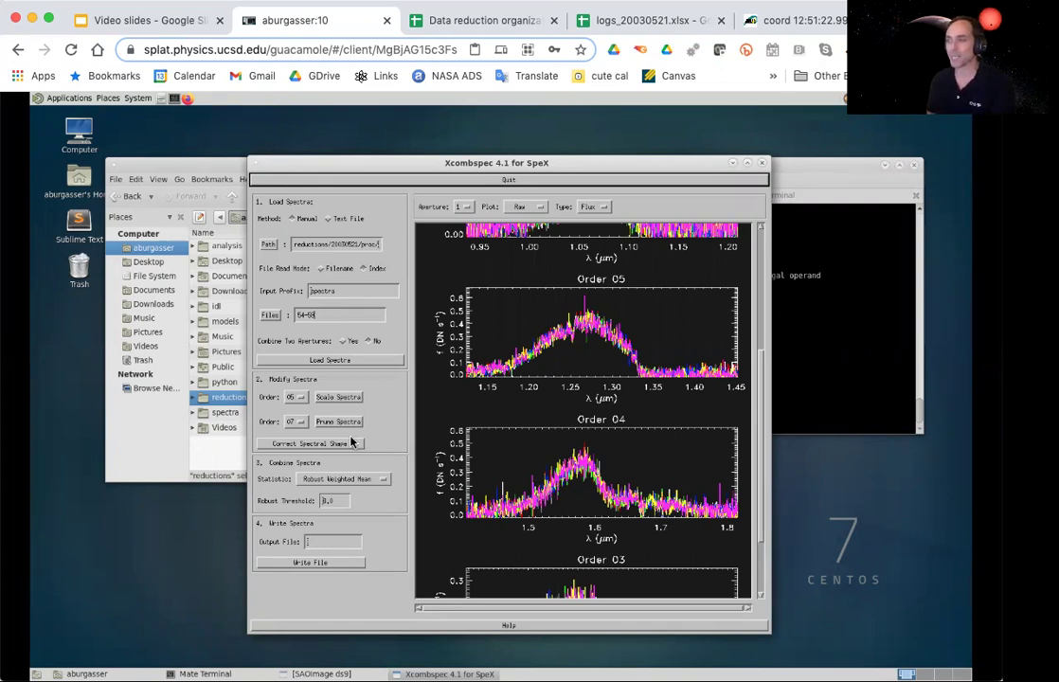
pyautogui.click(320, 543)
pyautogui.write('combspec54-58')
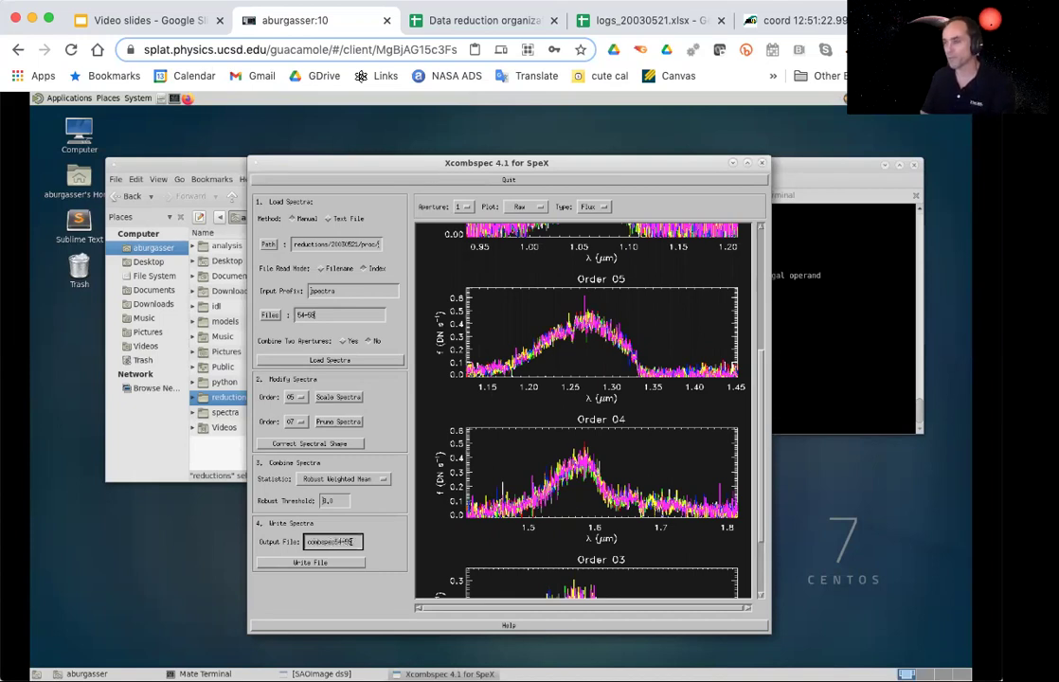
# Step: Write combspec54-59.fits, view its signal-to-noise in xvspec, then close the viewer
pyautogui.click(320, 565)
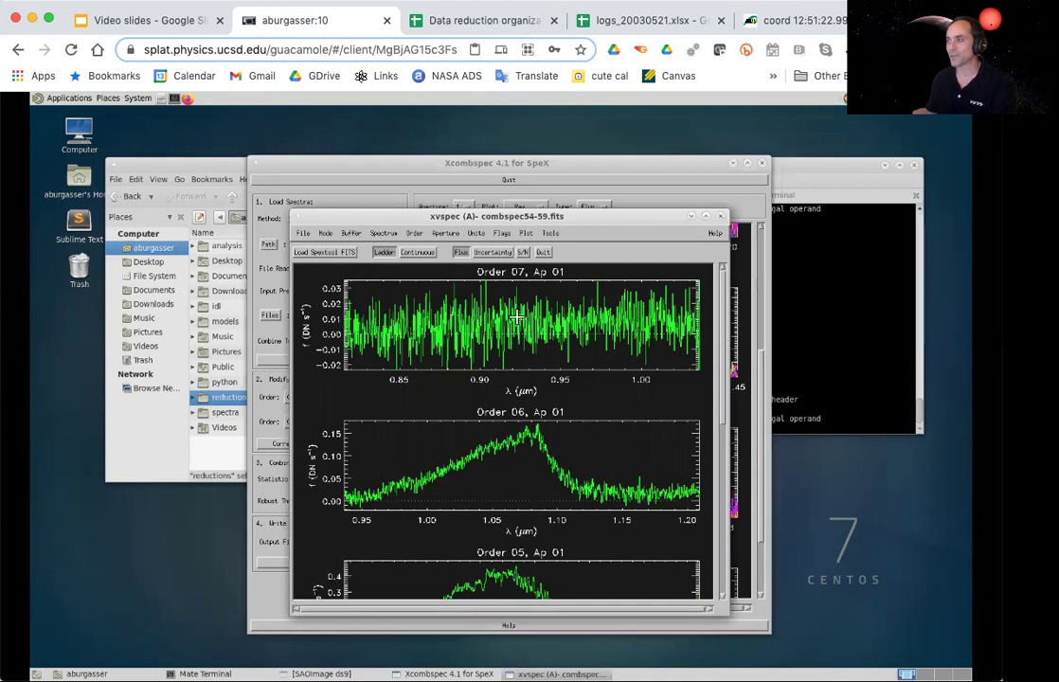
pyautogui.moveTo(721, 323); pyautogui.dragTo(724, 438)
pyautogui.click(522, 252)
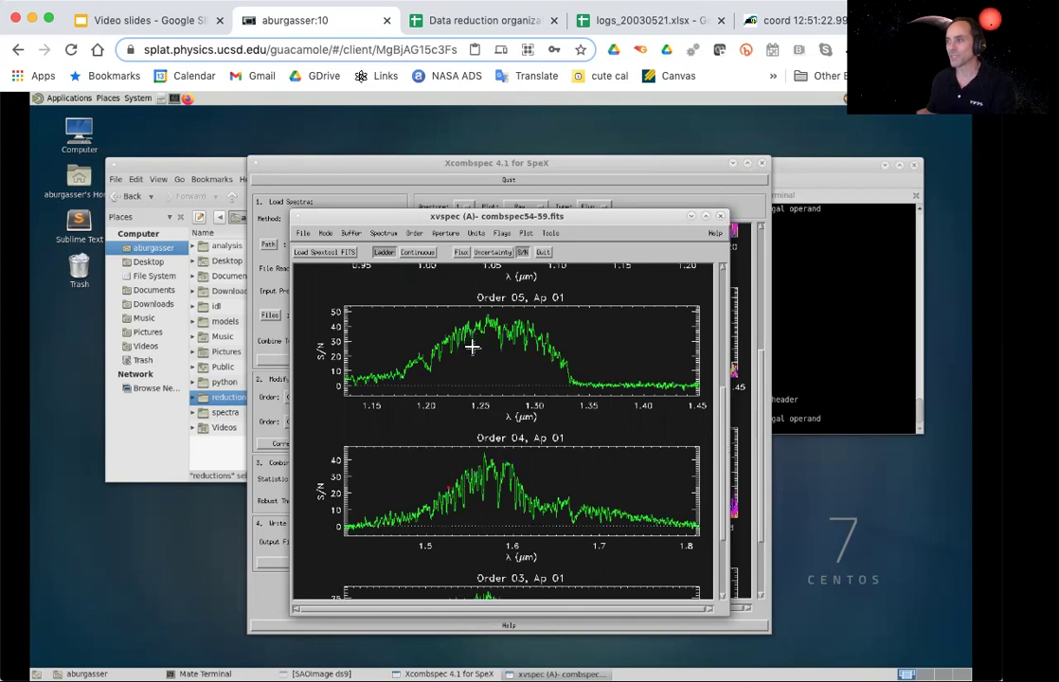
pyautogui.click(549, 253)
# Step: Replace the file range with 60-62 and load those spectra for orders 08 through 03
pyautogui.moveTo(313, 318); pyautogui.dragTo(296, 316)
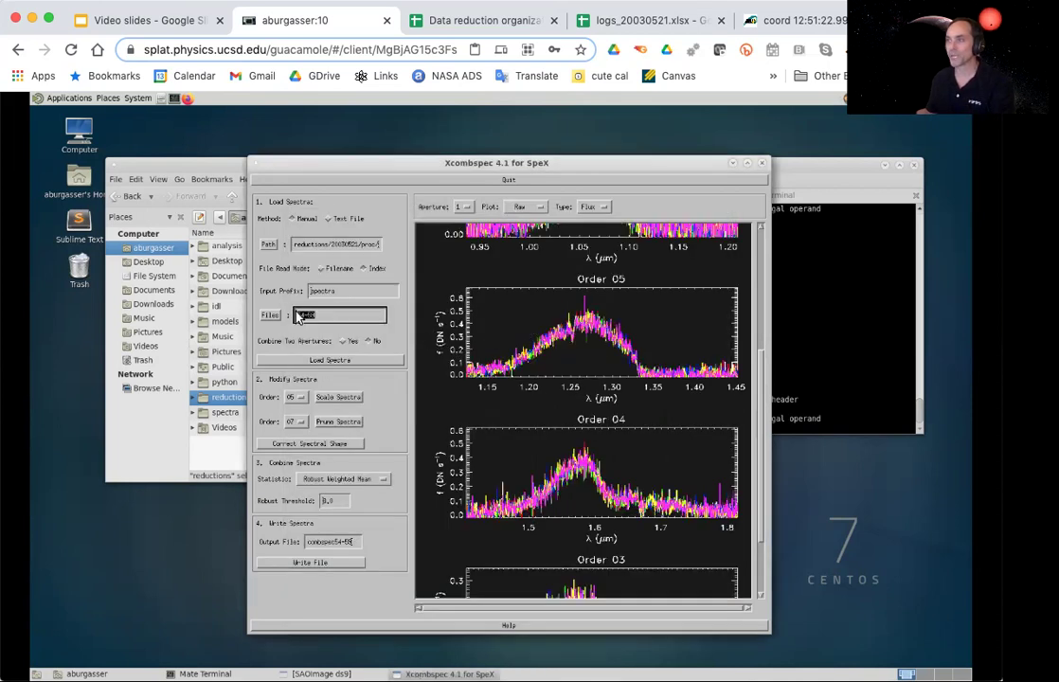
pyautogui.write('60-62')
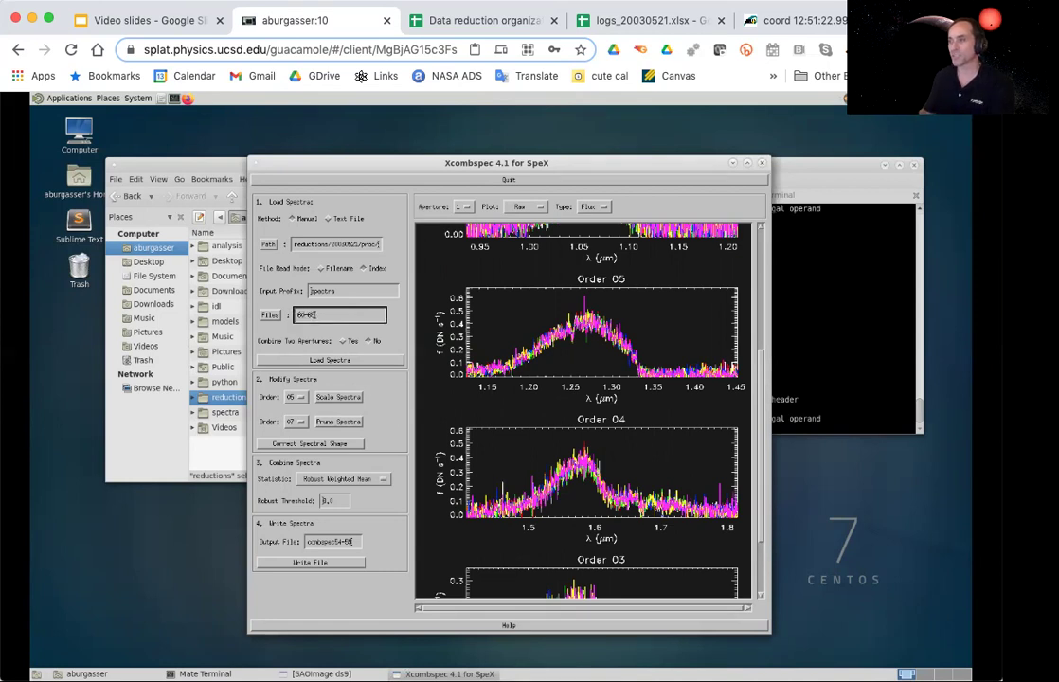
pyautogui.click(330, 361)
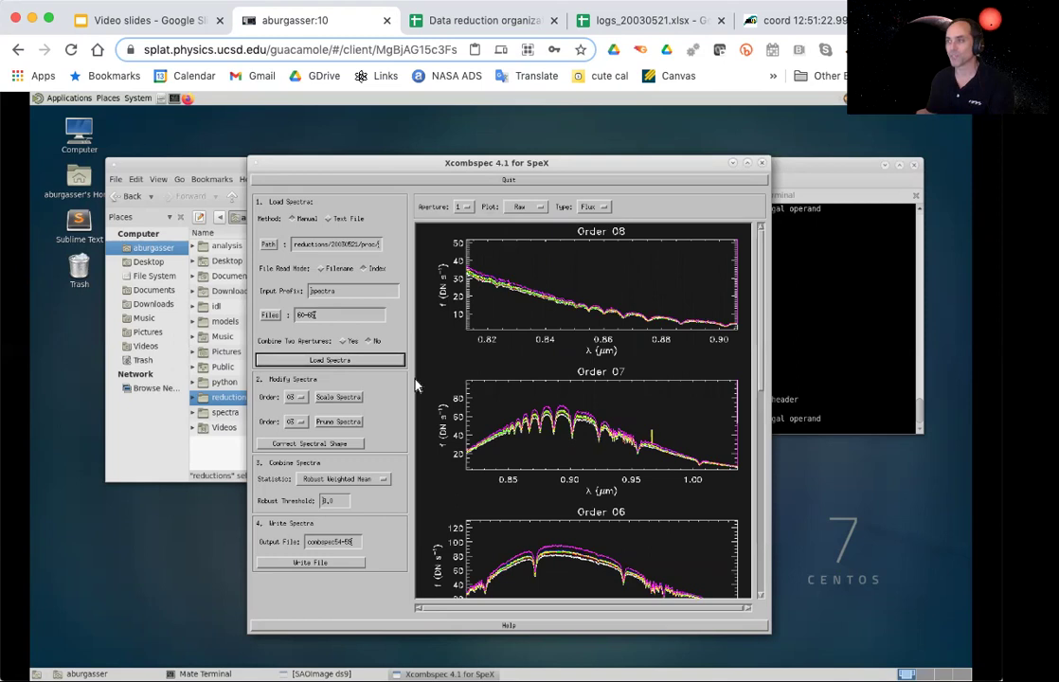
pyautogui.moveTo(762, 339); pyautogui.dragTo(751, 451)
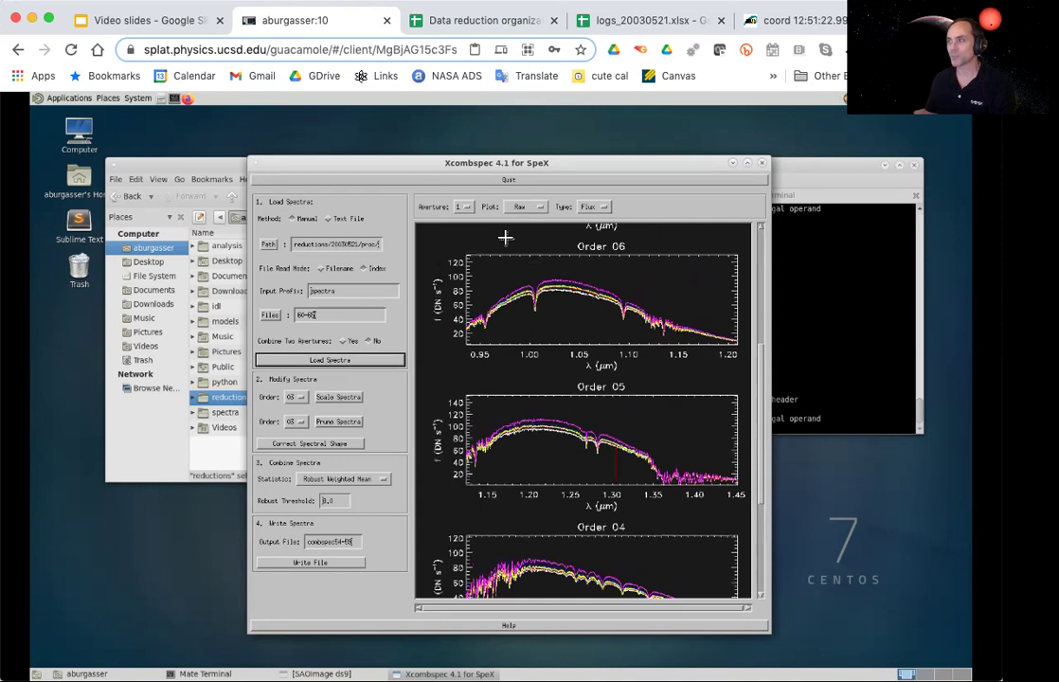
# Step: Scale the 60-62 spectra using order 06 over a marked wavelength range, then accept
pyautogui.click(290, 397)
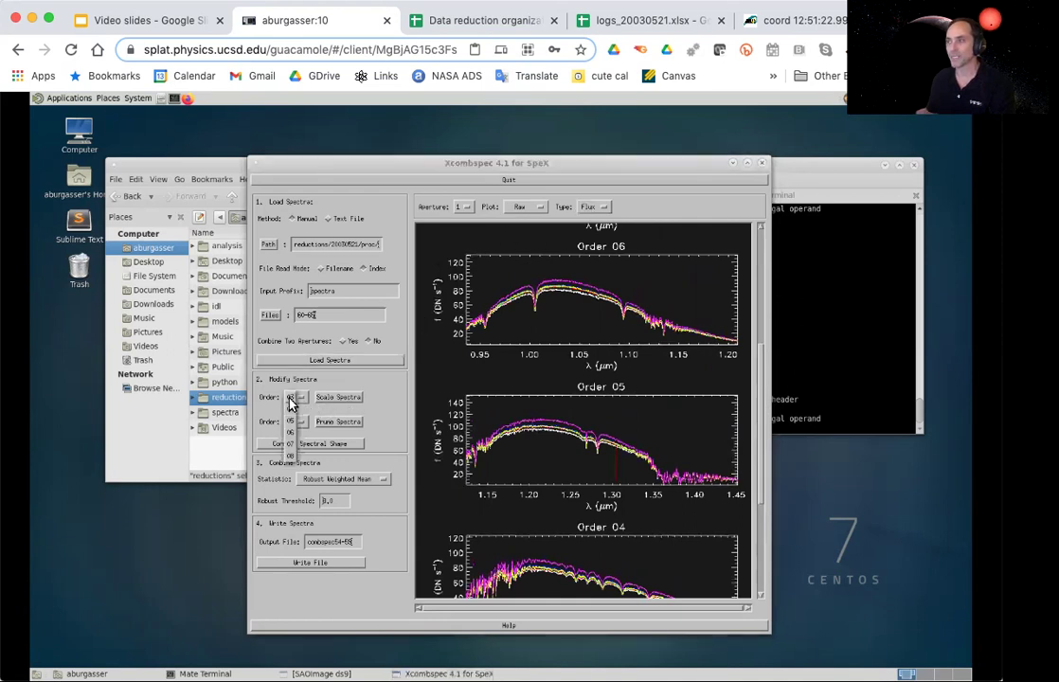
pyautogui.click(289, 434)
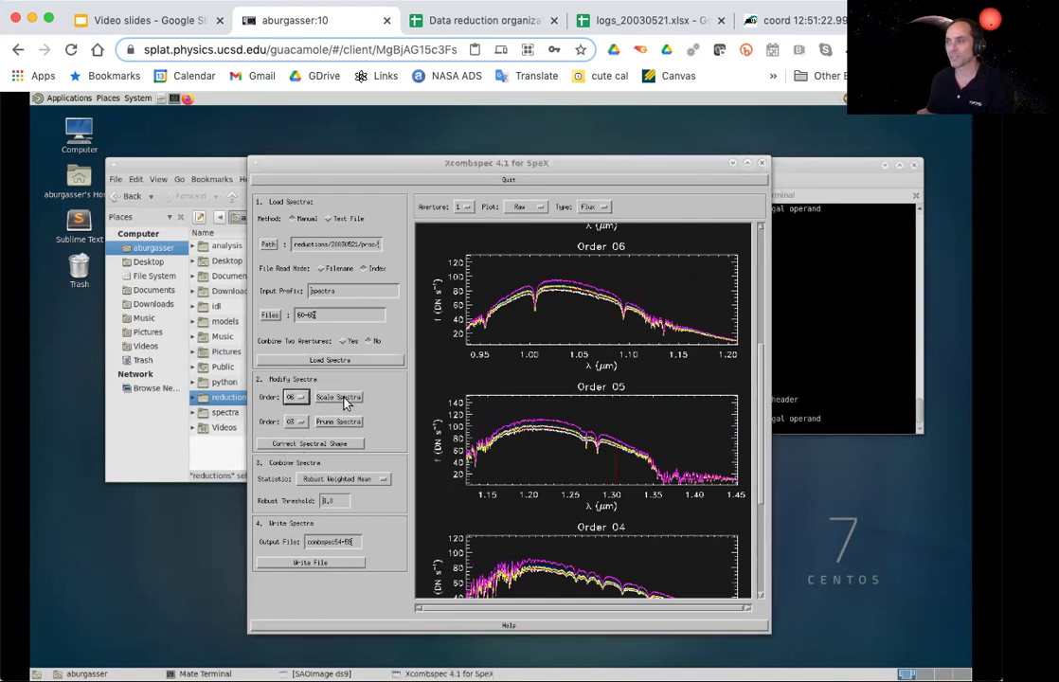
pyautogui.click(339, 397)
pyautogui.click(449, 392)
pyautogui.click(611, 415)
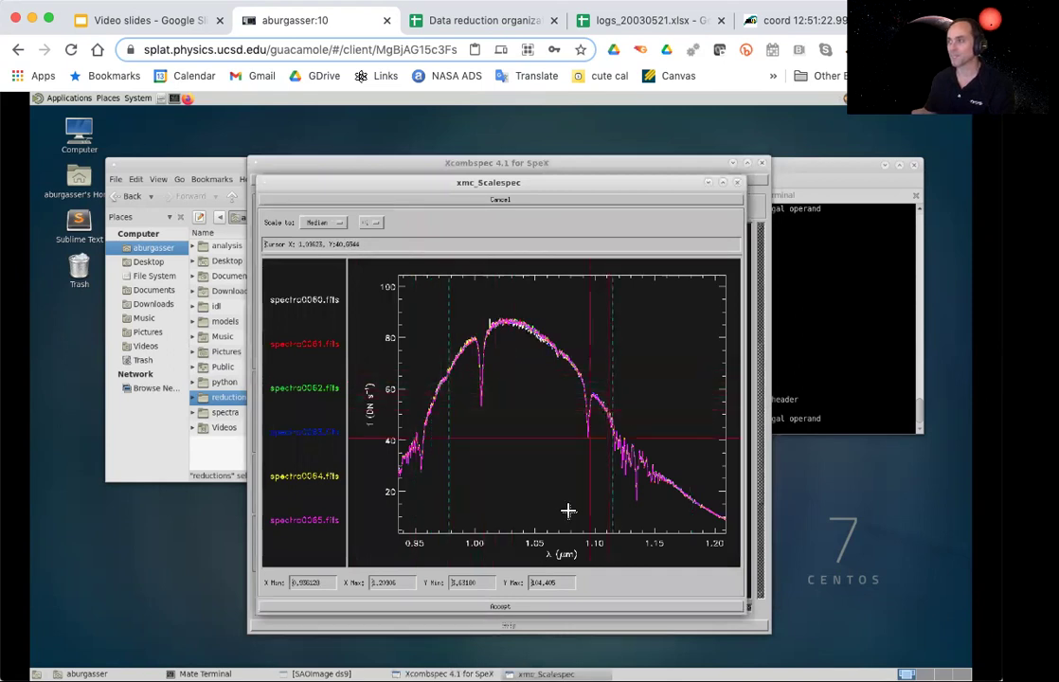
pyautogui.click(507, 607)
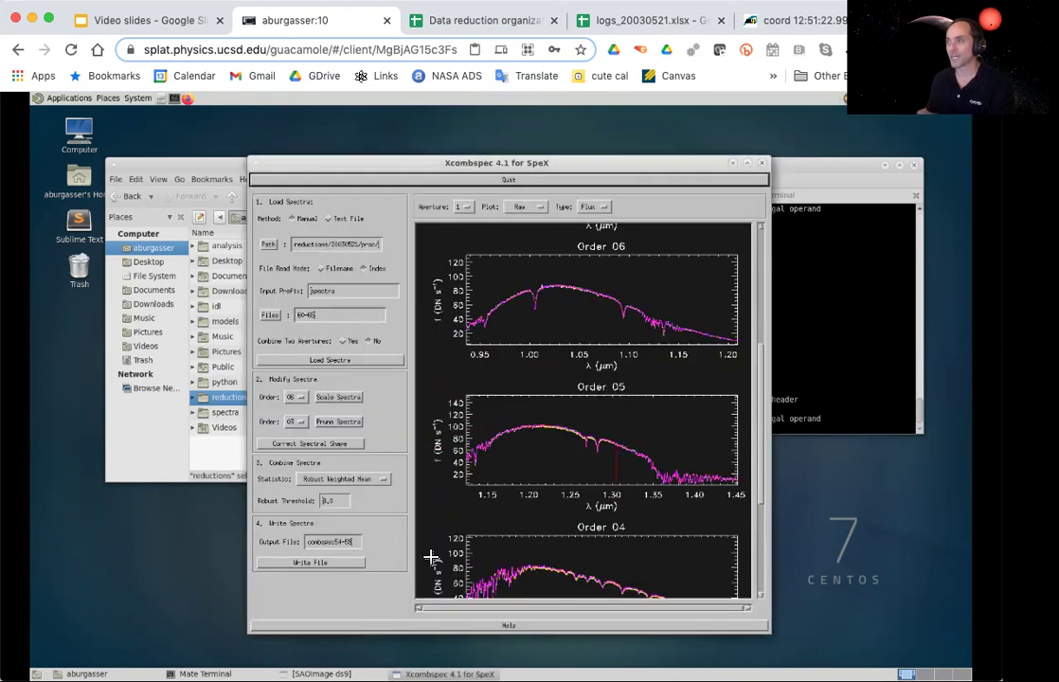
# Step: Review orders 03 and 04 and accept them without masking anything
pyautogui.click(332, 425)
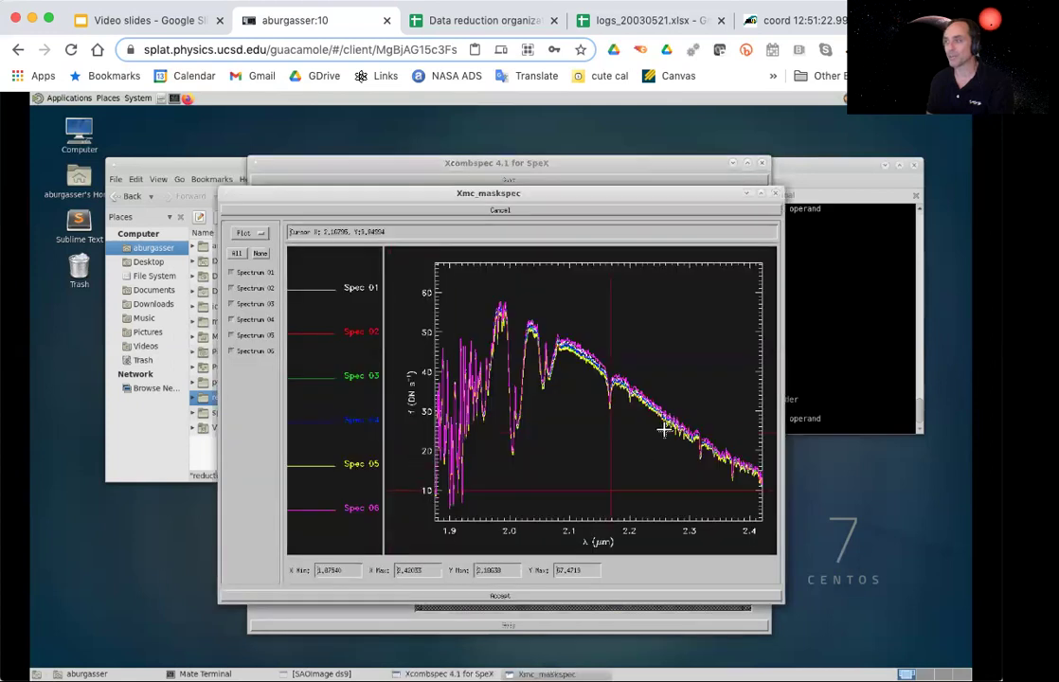
pyautogui.click(501, 596)
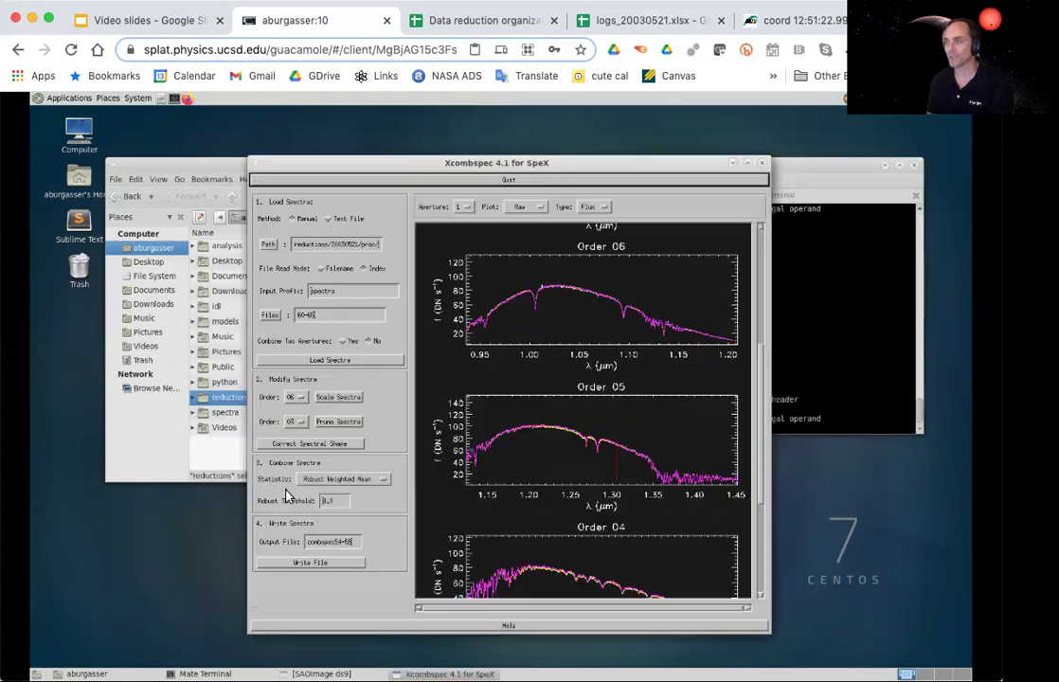
pyautogui.click(295, 421)
pyautogui.click(284, 407)
pyautogui.click(338, 421)
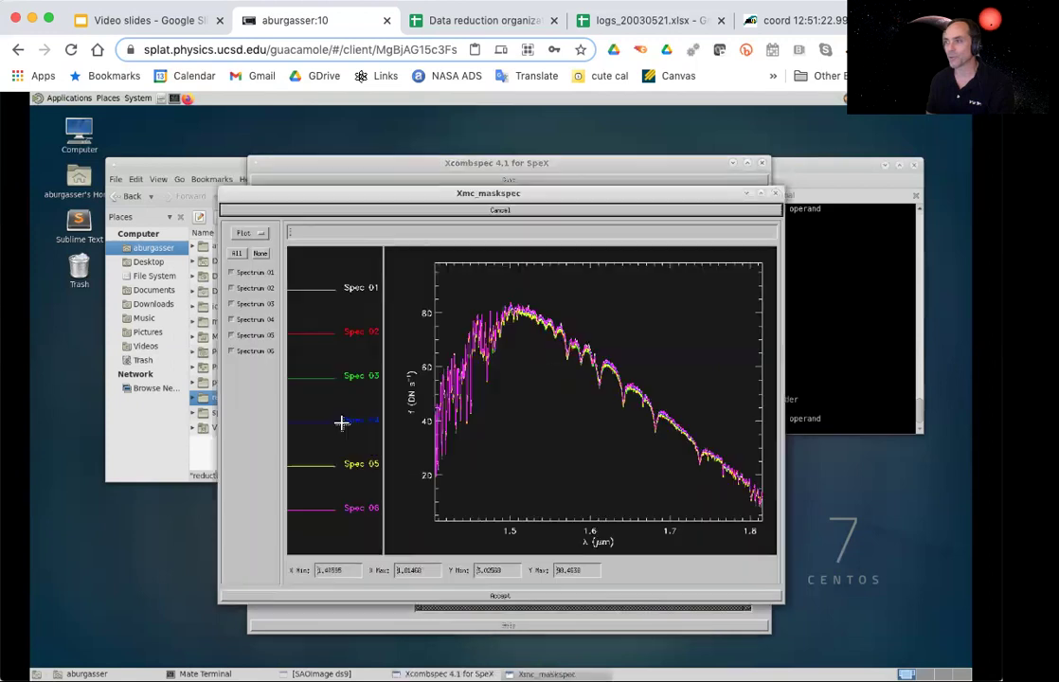
pyautogui.click(491, 596)
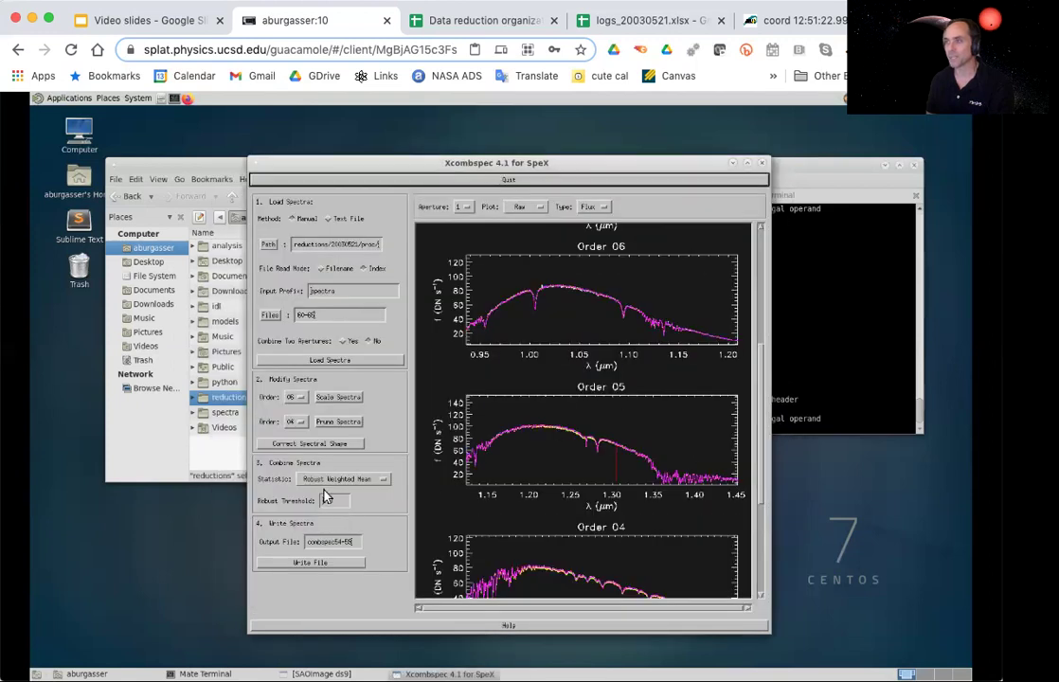
# Step: In order 05, mask the spike near 1.30 µm and accept
pyautogui.click(295, 422)
pyautogui.click(290, 438)
pyautogui.click(341, 421)
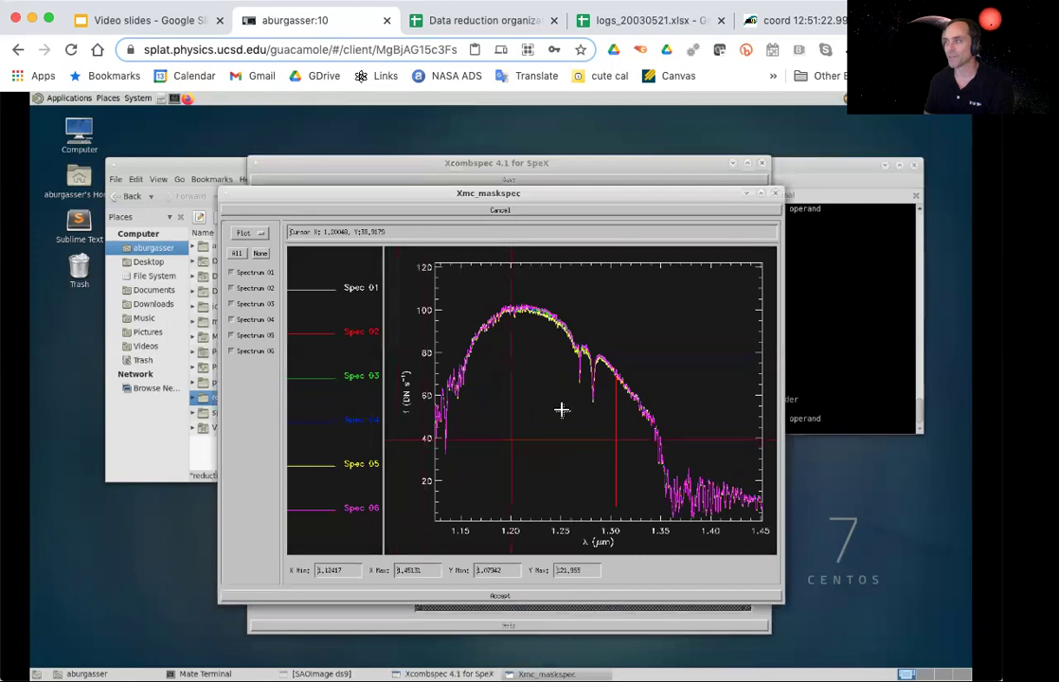
pyautogui.click(243, 232)
pyautogui.click(242, 257)
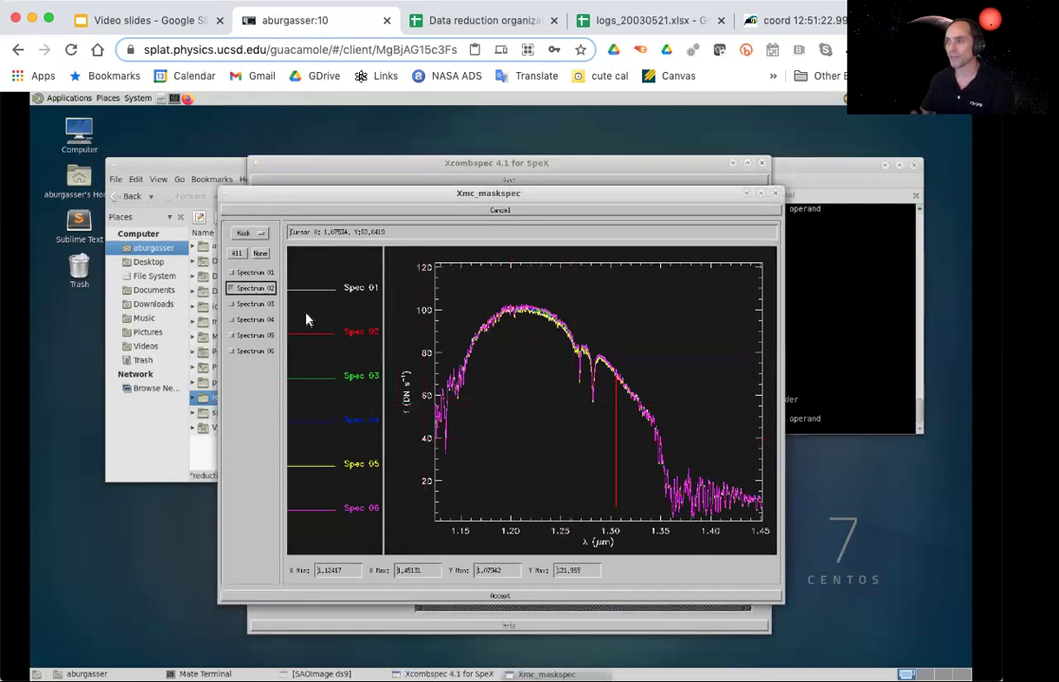
pyautogui.click(612, 462)
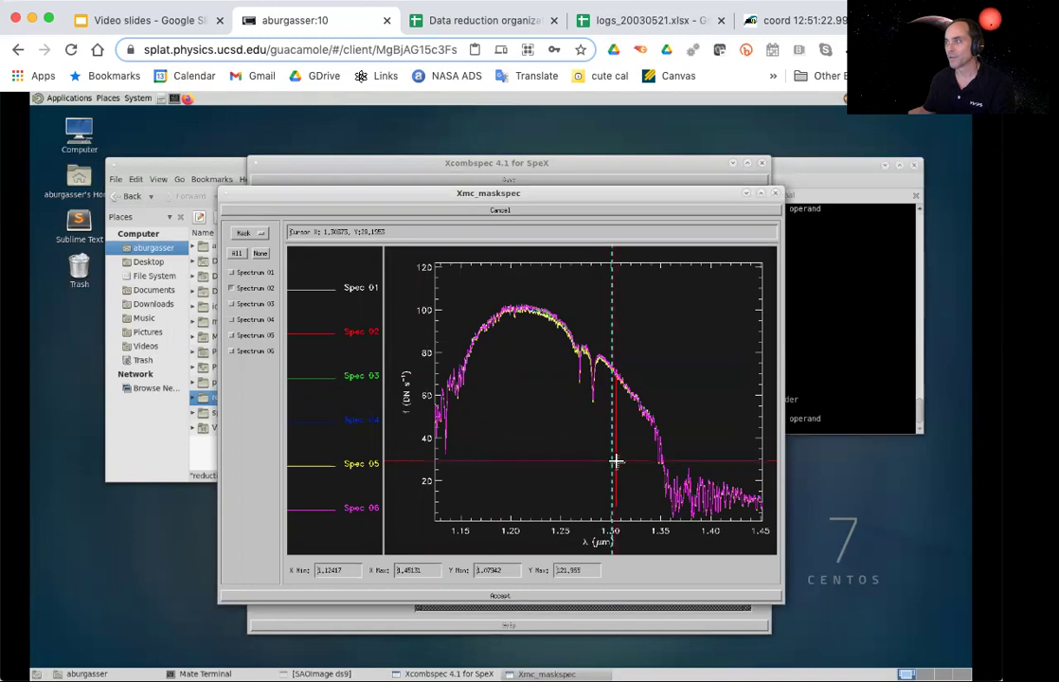
pyautogui.click(565, 595)
# Step: In order 06, mask the glitch near 1.012 µm and accept
pyautogui.click(290, 425)
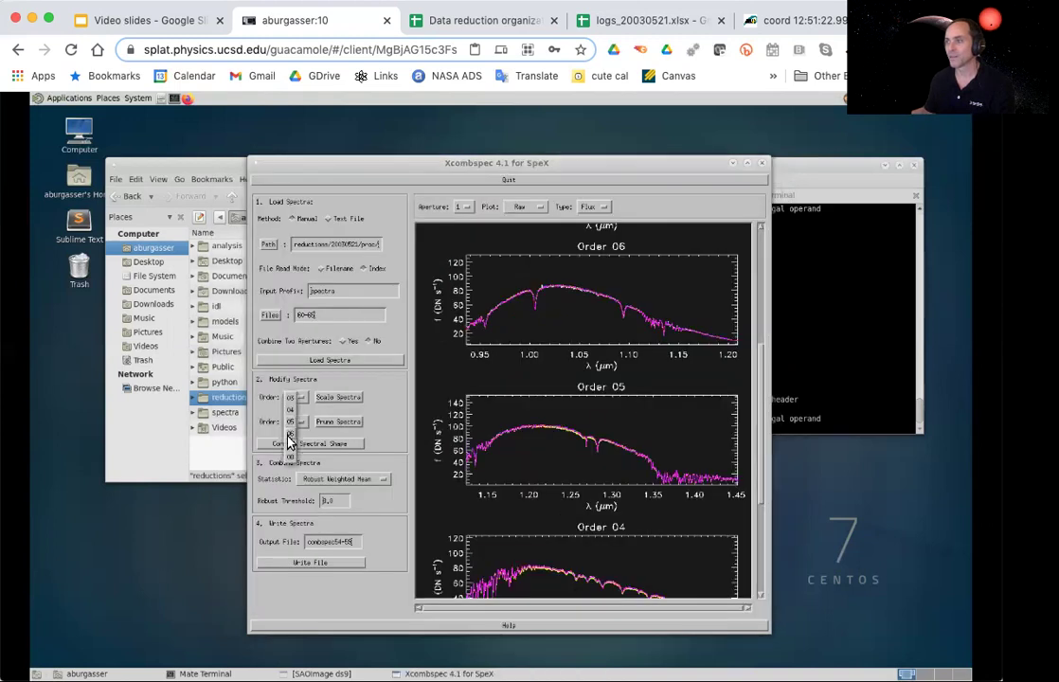
pyautogui.click(327, 425)
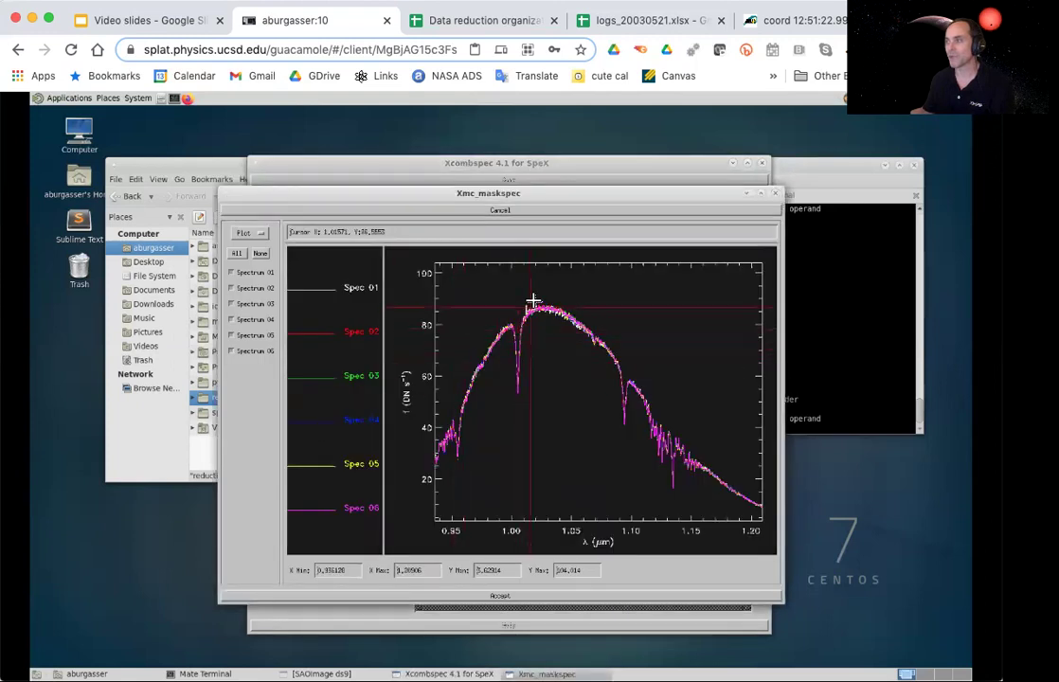
pyautogui.moveTo(533, 301); pyautogui.dragTo(518, 328)
pyautogui.click(247, 233)
pyautogui.click(243, 256)
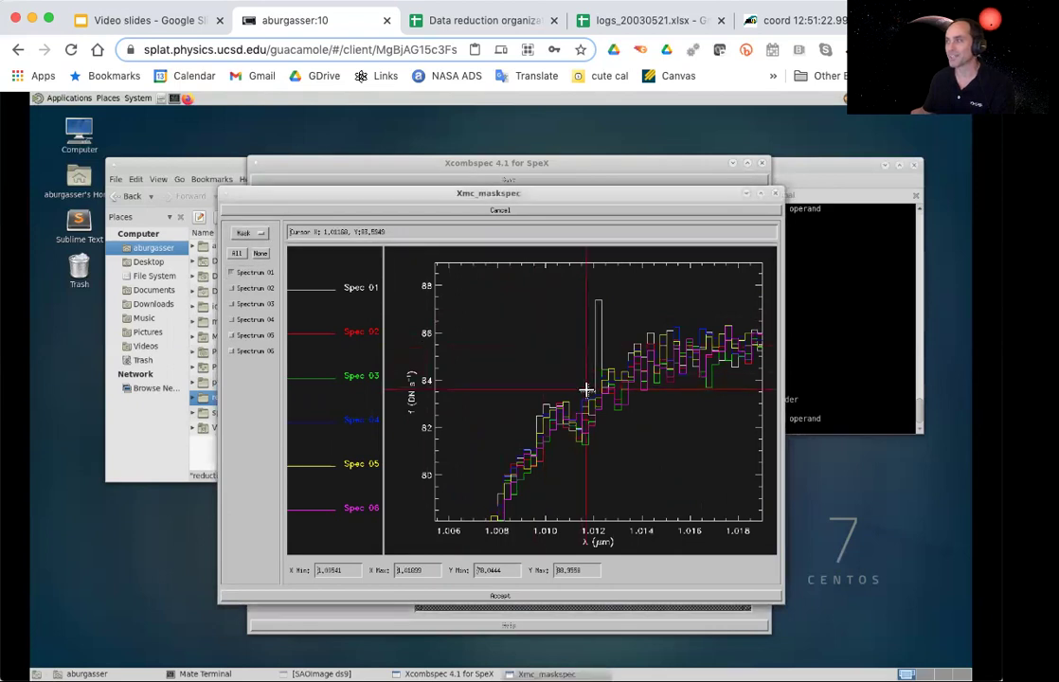
pyautogui.press('w')
pyautogui.click(555, 597)
# Step: Mask spectrum 05's spike near 0.97 µm in order 07, then accept order 08 unchanged
pyautogui.click(299, 421)
pyautogui.click(288, 435)
pyautogui.click(338, 421)
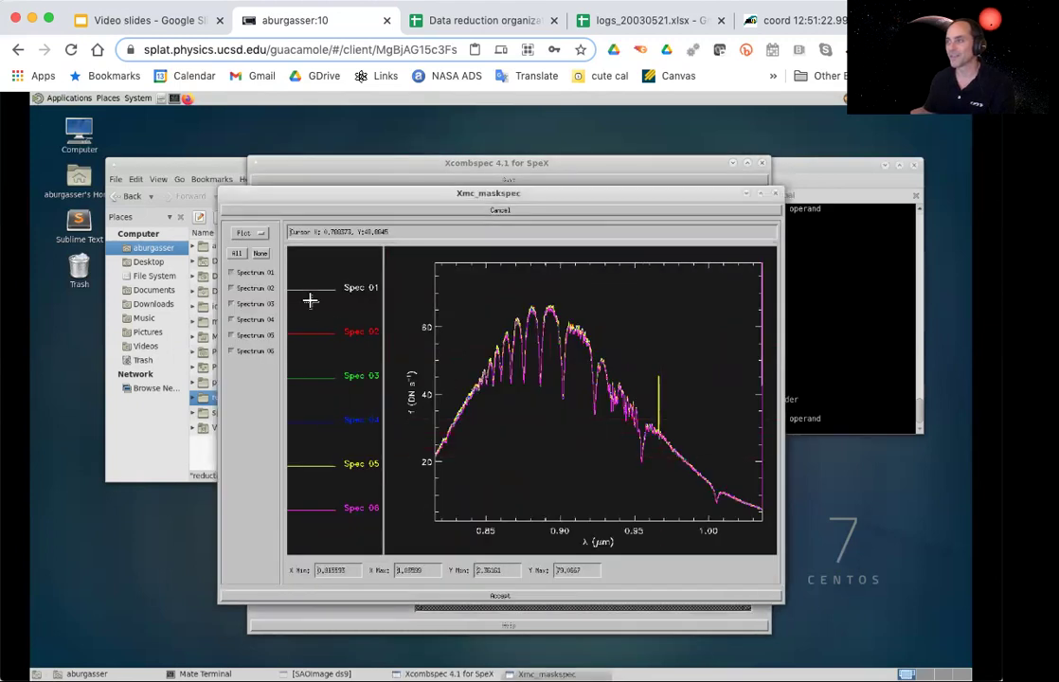
pyautogui.click(248, 232)
pyautogui.click(248, 249)
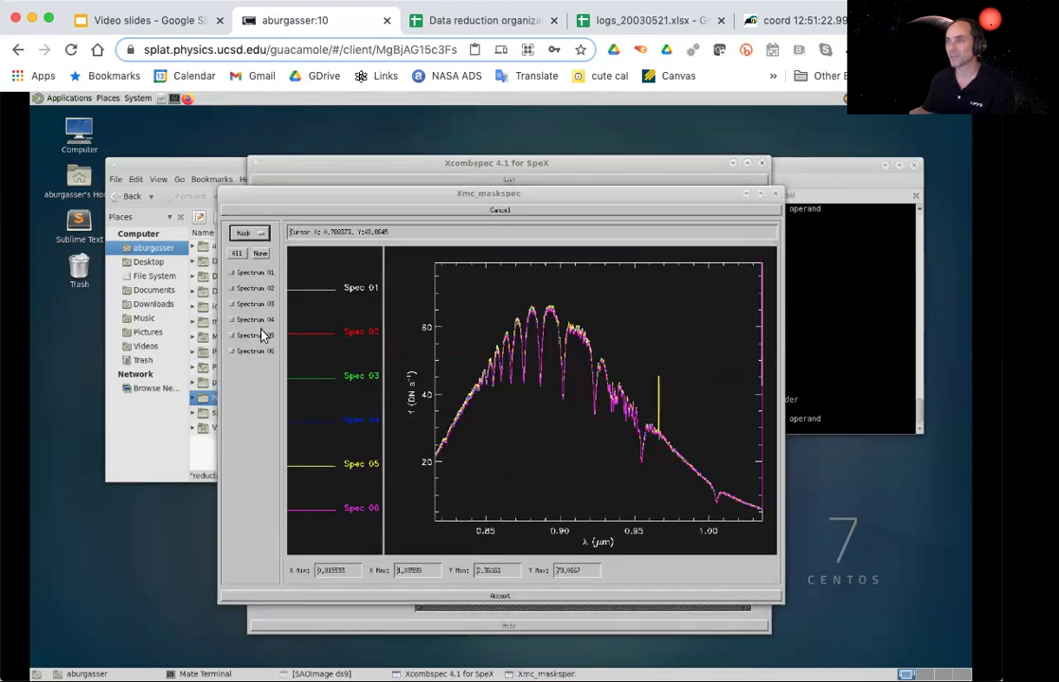
pyautogui.click(246, 336)
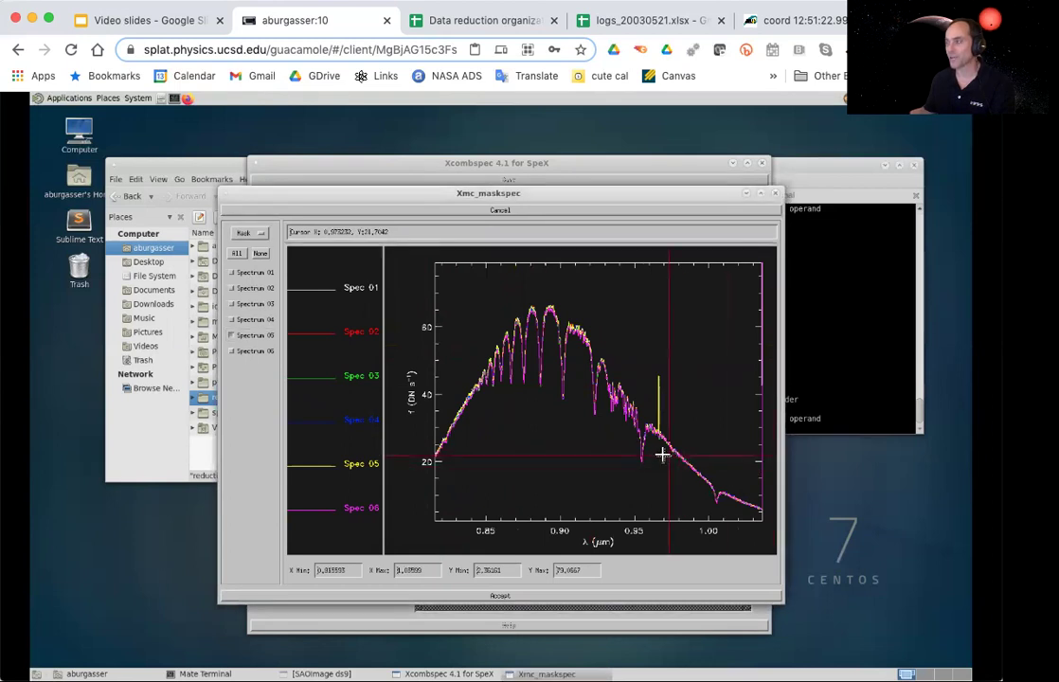
pyautogui.click(662, 447)
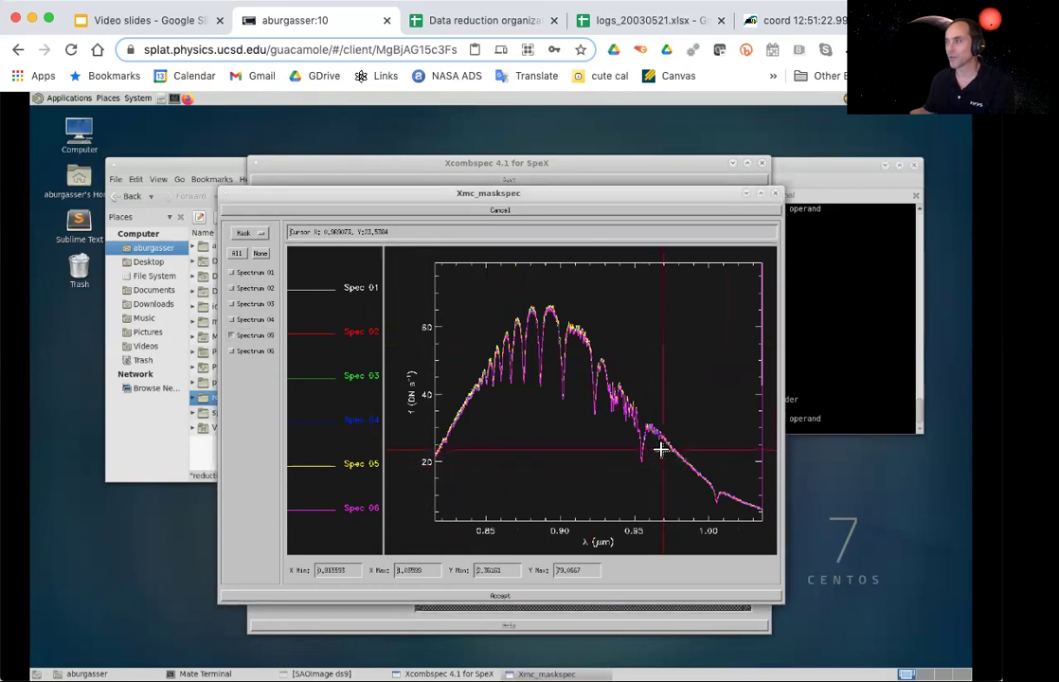
pyautogui.click(606, 595)
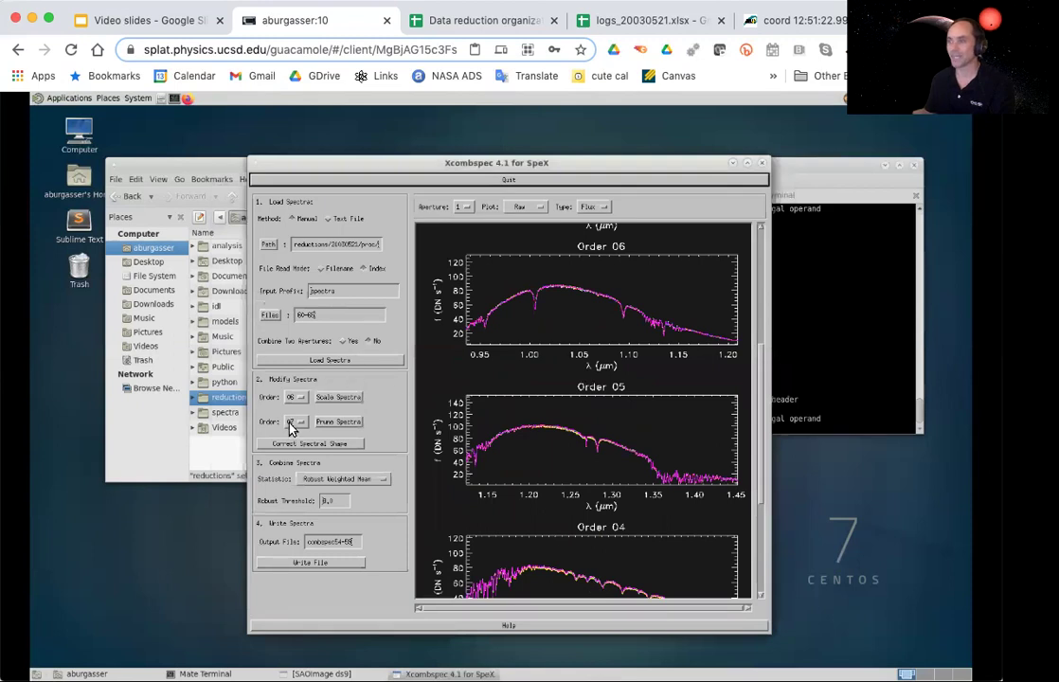
pyautogui.click(338, 422)
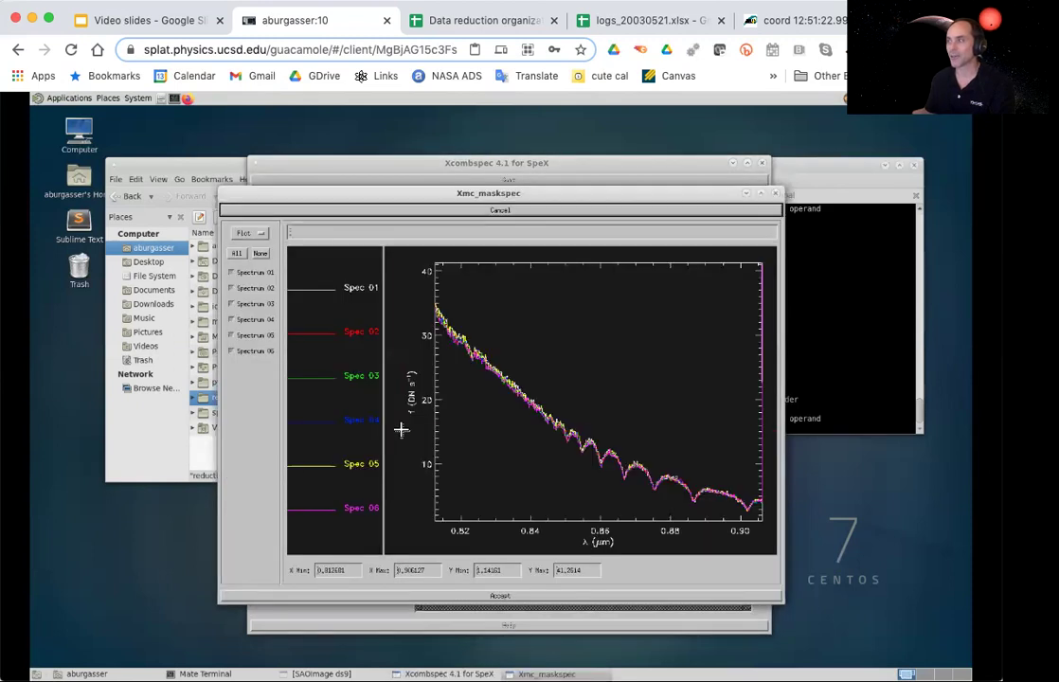
pyautogui.click(518, 595)
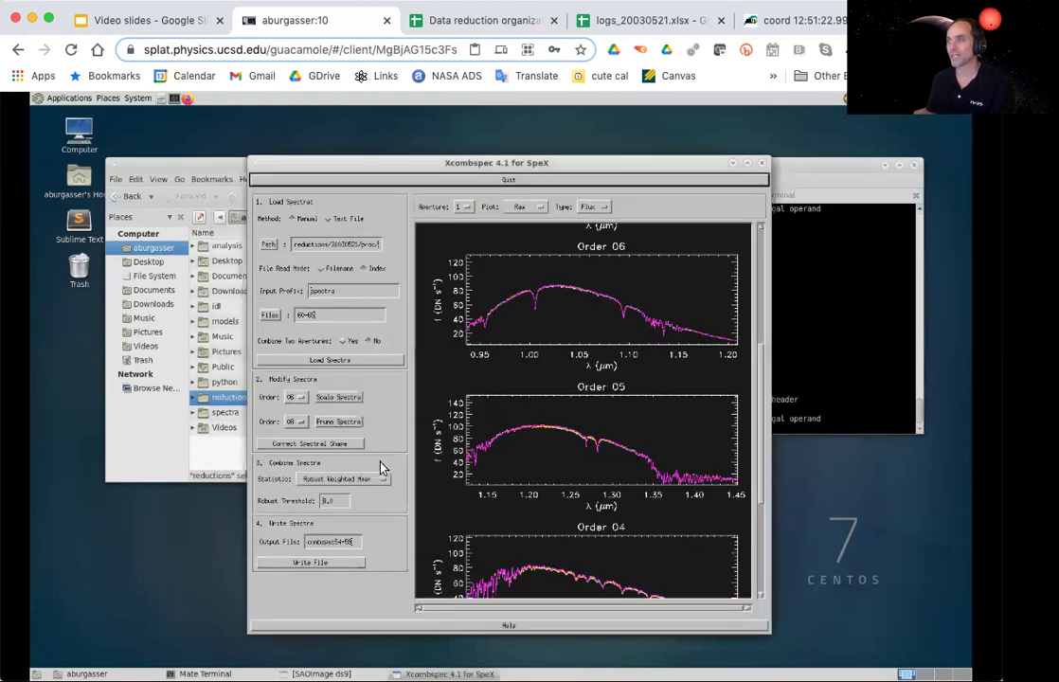
# Step: Correct the spectral shape and write the combined spectra as combspec60-65.fits
pyautogui.click(307, 445)
pyautogui.click(352, 547)
pyautogui.press('BackSpace')
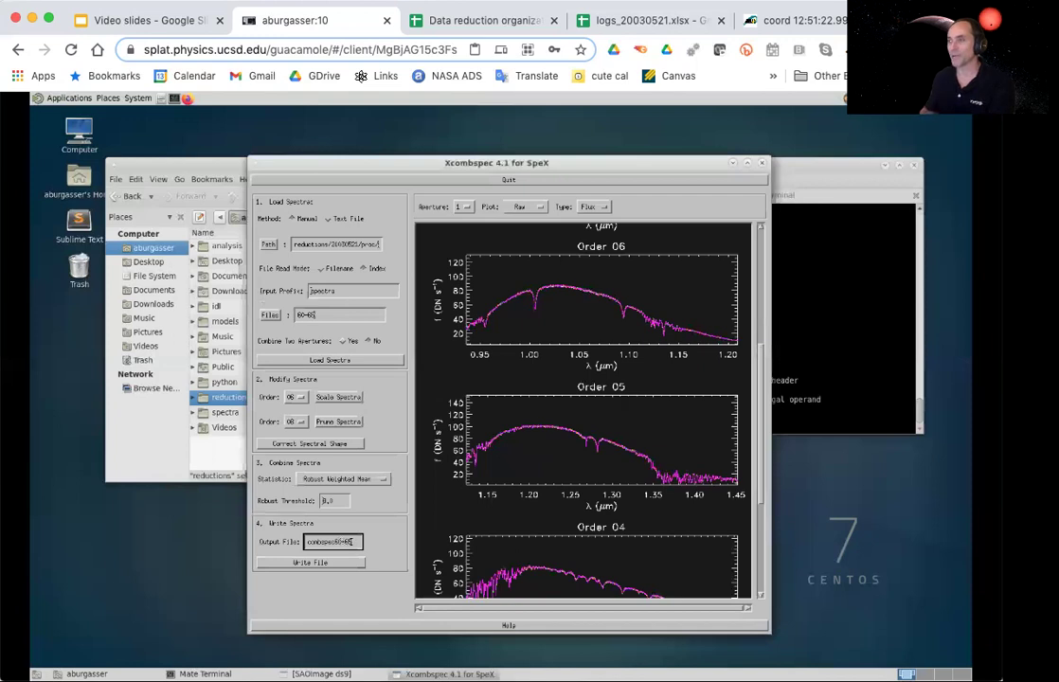
pyautogui.click(337, 565)
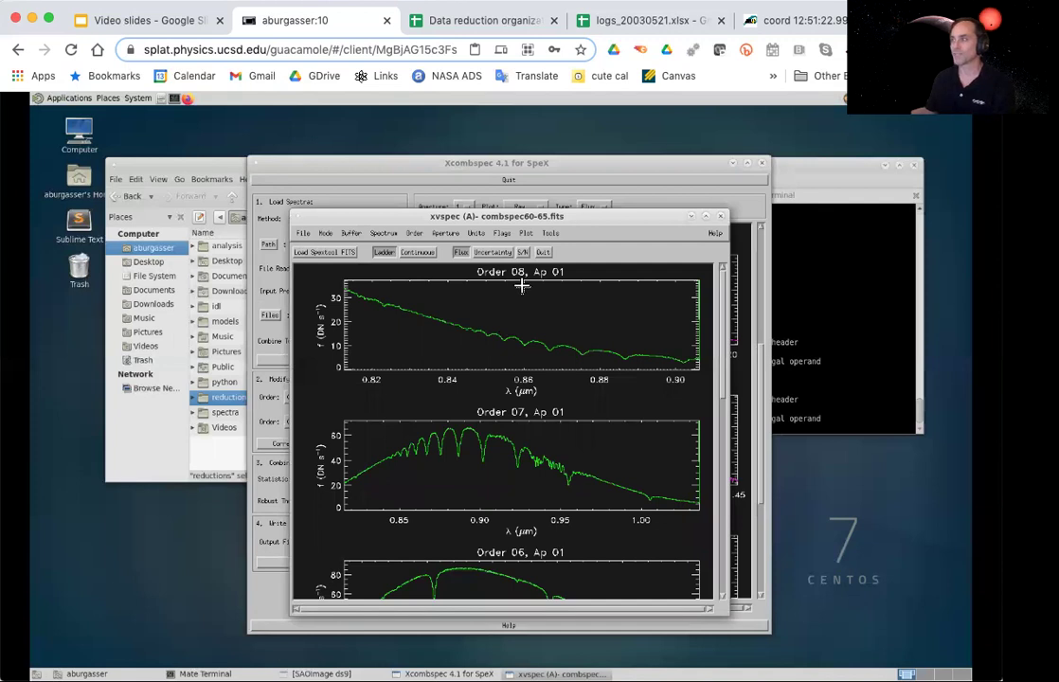
# Step: Close xvspec and Xcombspec, then enter xtellcor at the IDL prompt
pyautogui.click(544, 253)
pyautogui.click(457, 161)
pyautogui.write('xtel')
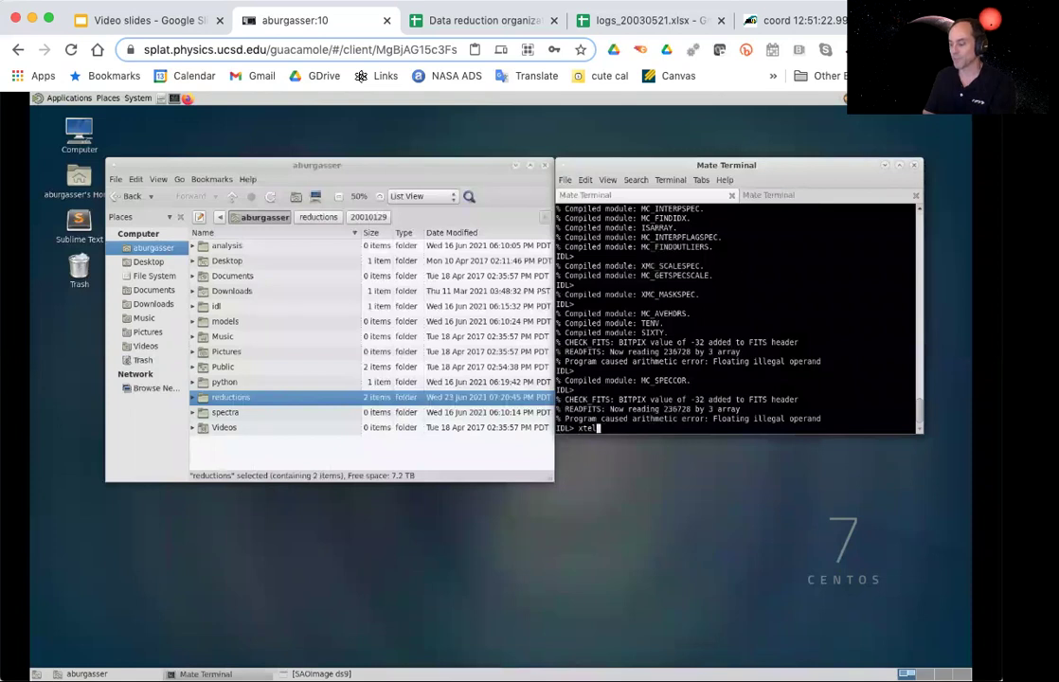
pyautogui.write('lcor')
# Step: Launch xtellcor and select proc/combspec60-65.fits as the telluric standard
pyautogui.press('Return')
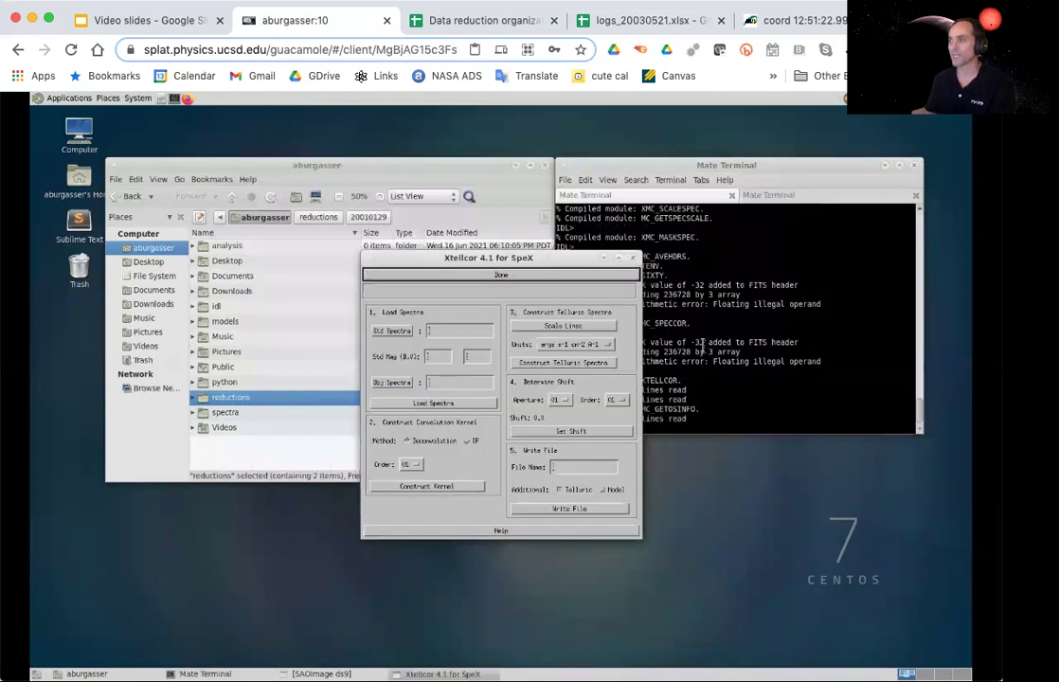
pyautogui.click(393, 331)
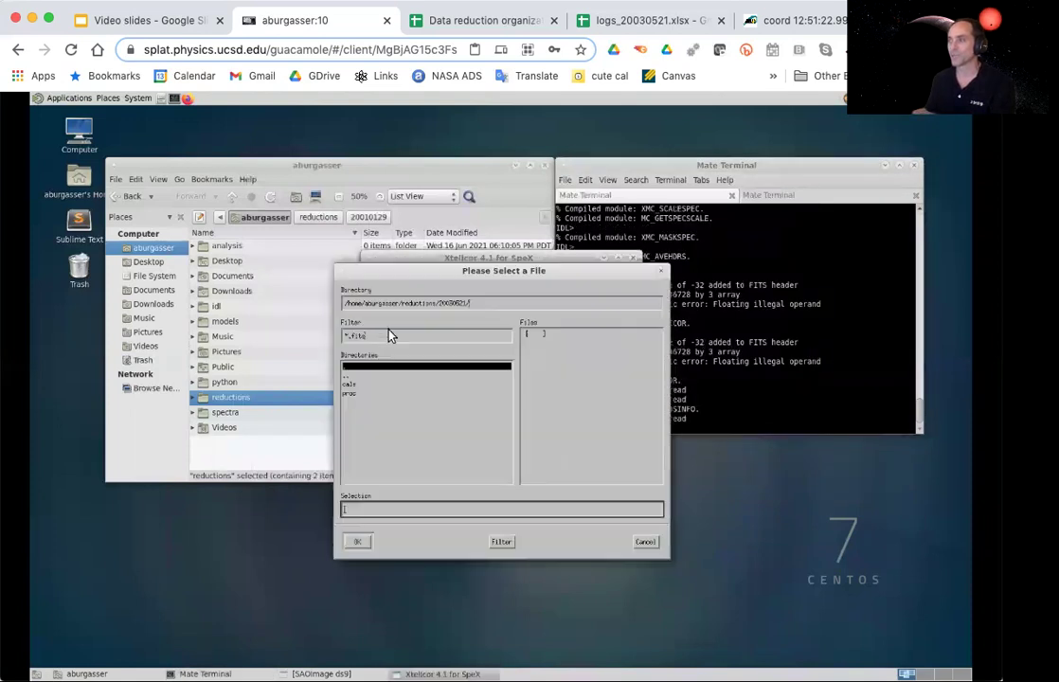
pyautogui.doubleClick(348, 394)
pyautogui.doubleClick(448, 353)
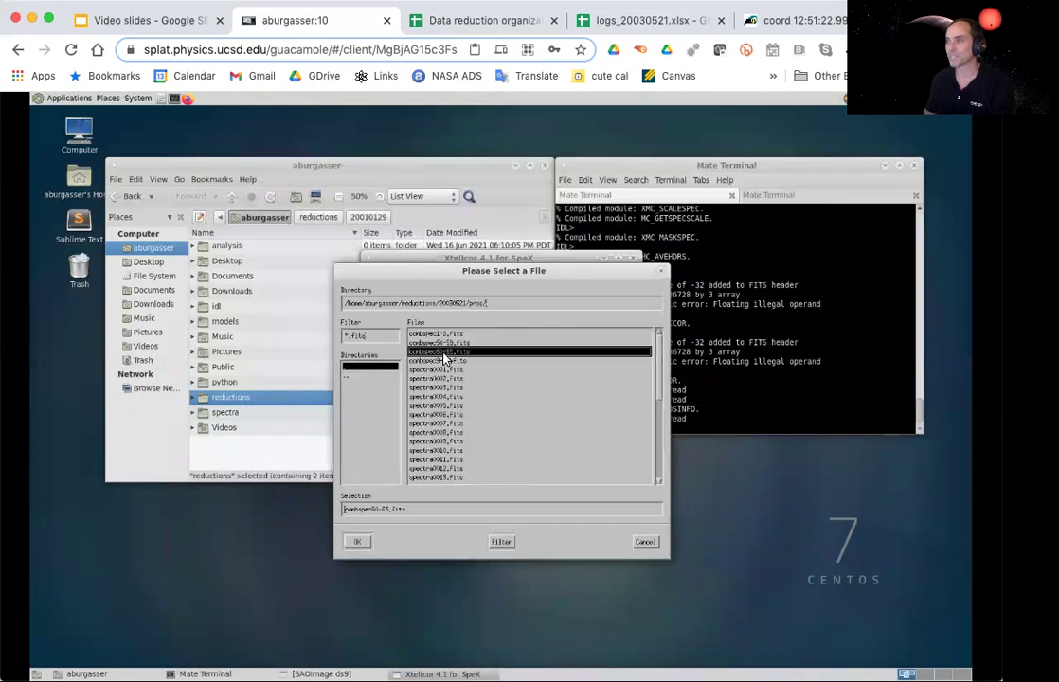
# Step: Select combspec54-59.fits as the object, then copy row 61's RA and Dec from the log
pyautogui.click(406, 383)
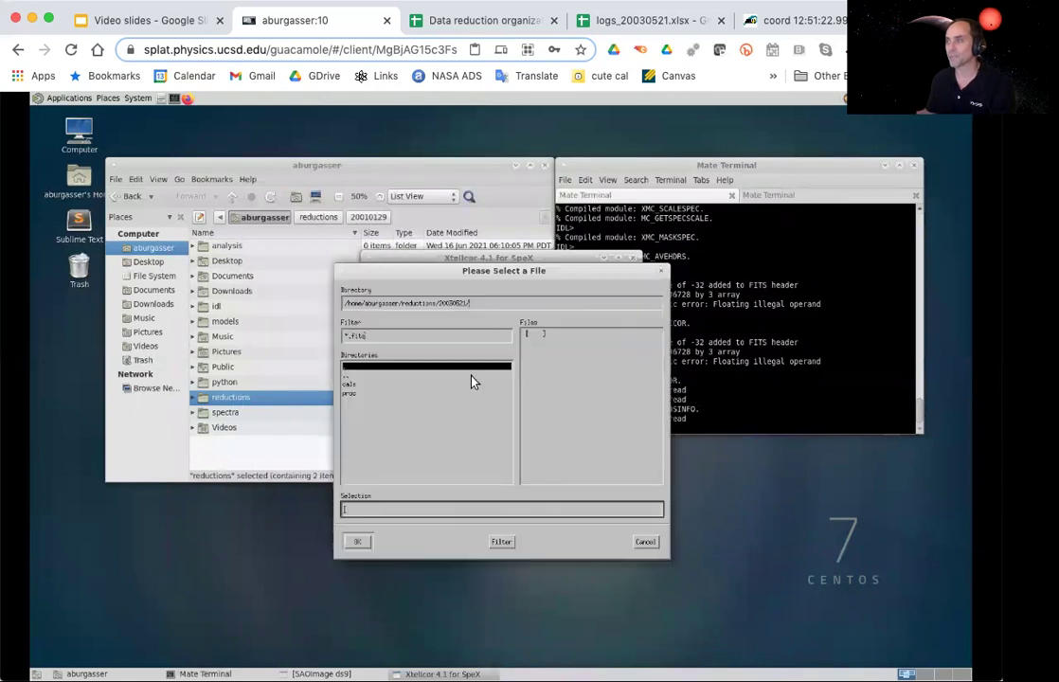
pyautogui.doubleClick(351, 394)
pyautogui.doubleClick(449, 343)
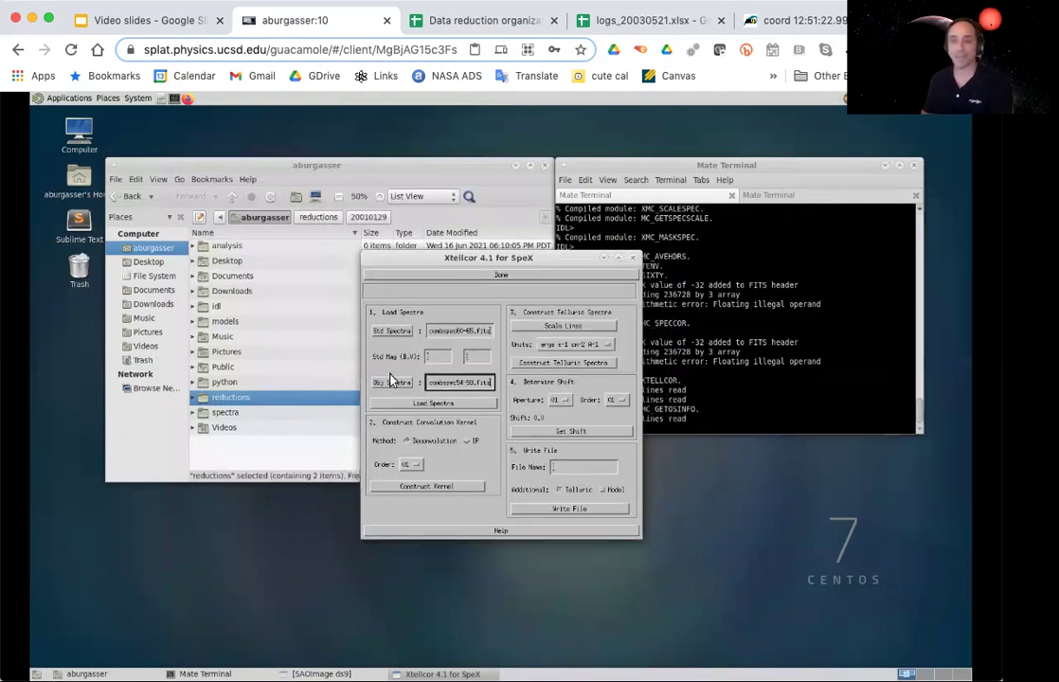
pyautogui.click(638, 21)
pyautogui.moveTo(265, 392); pyautogui.dragTo(362, 388)
# Step: Re-run the SIMBAD coordinate query, read spectral type A0V, then return to Xtellcor's B magnitude field
pyautogui.click(824, 16)
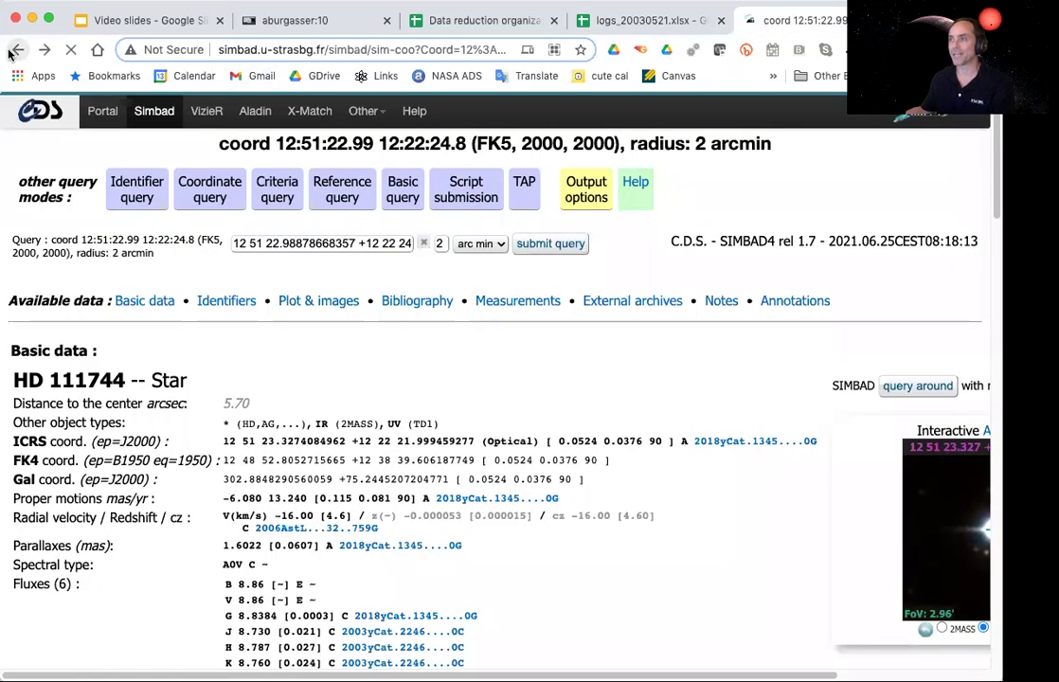
pyautogui.click(9, 54)
pyautogui.click(440, 293)
pyautogui.press('Return')
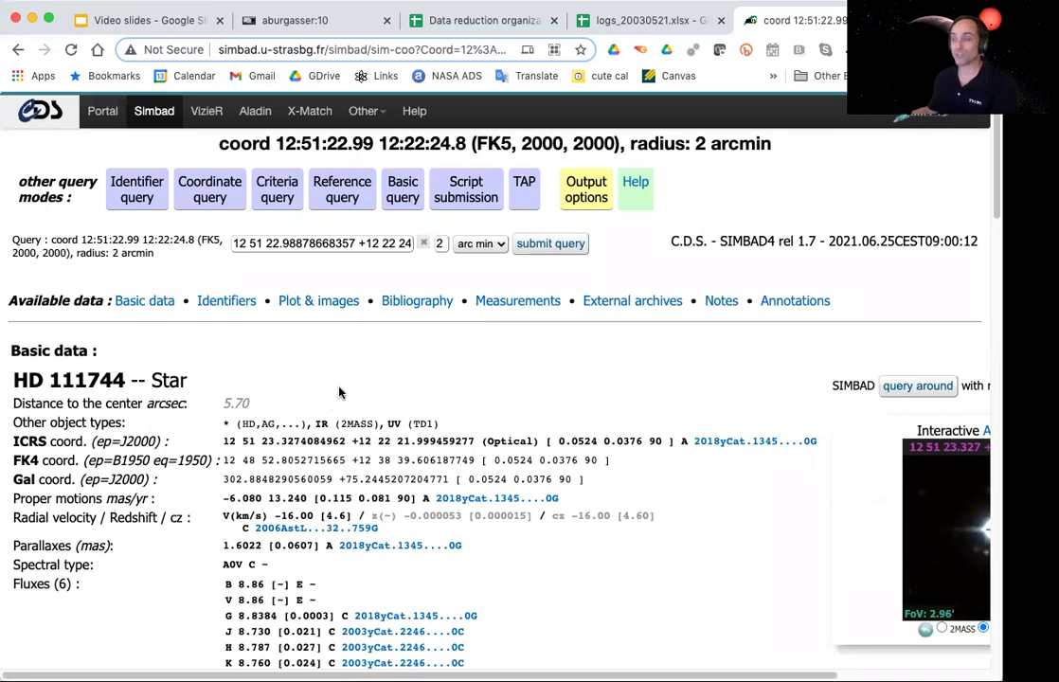
pyautogui.tripleClick(237, 563)
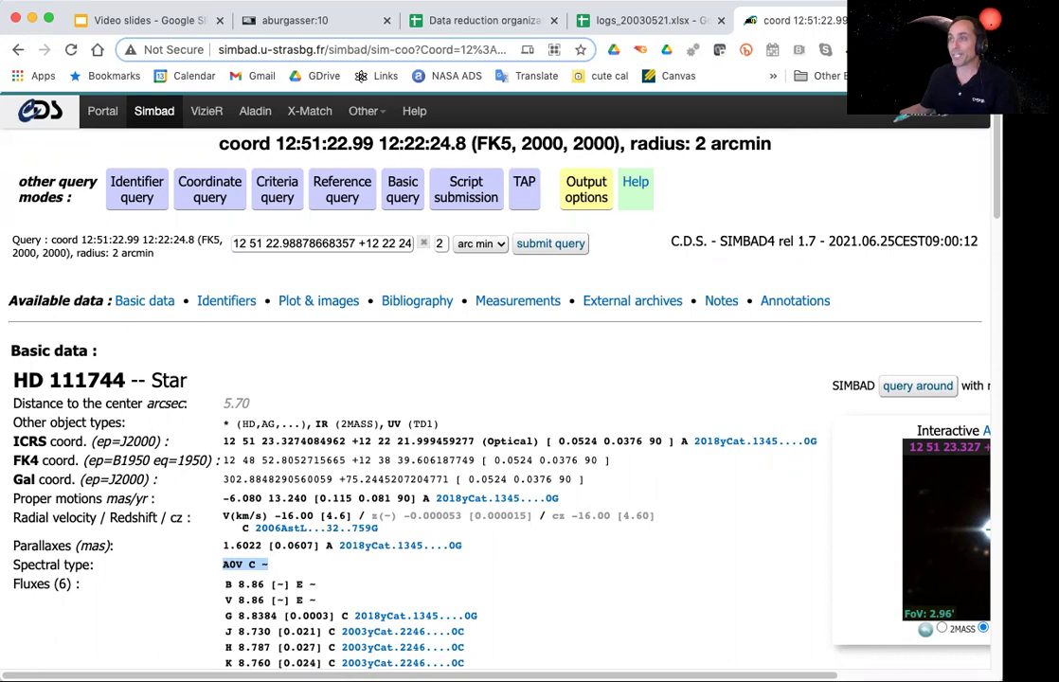
pyautogui.click(288, 20)
pyautogui.click(441, 360)
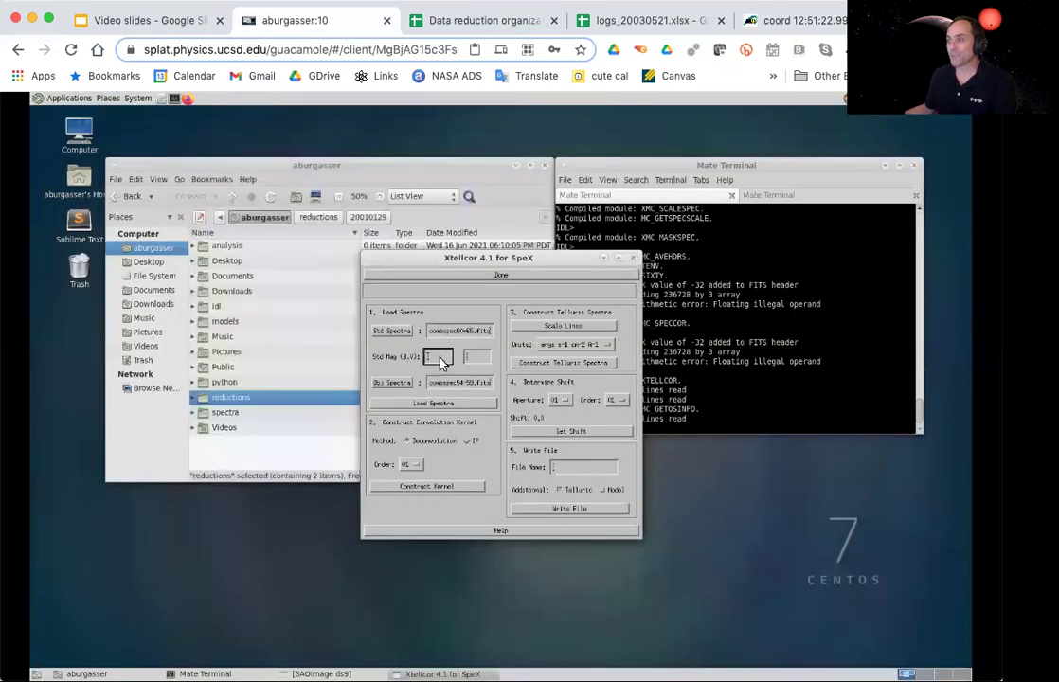
# Step: Enter V magnitude 8.86, load the spectra, and choose order 06 for the kernel
pyautogui.click(466, 356)
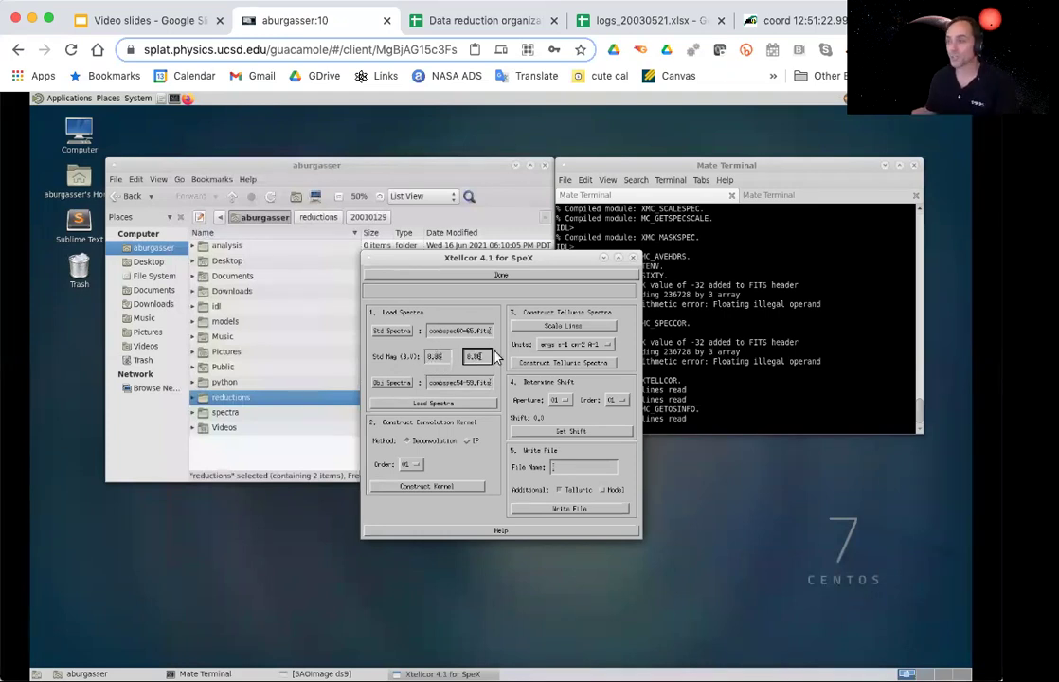
pyautogui.click(449, 404)
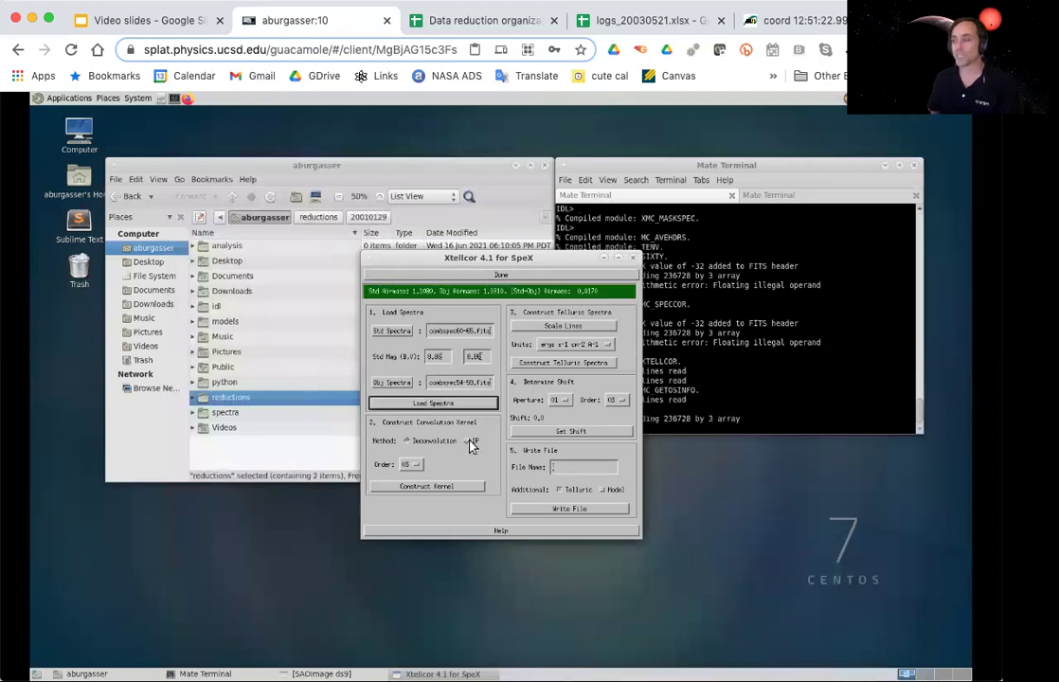
pyautogui.click(409, 464)
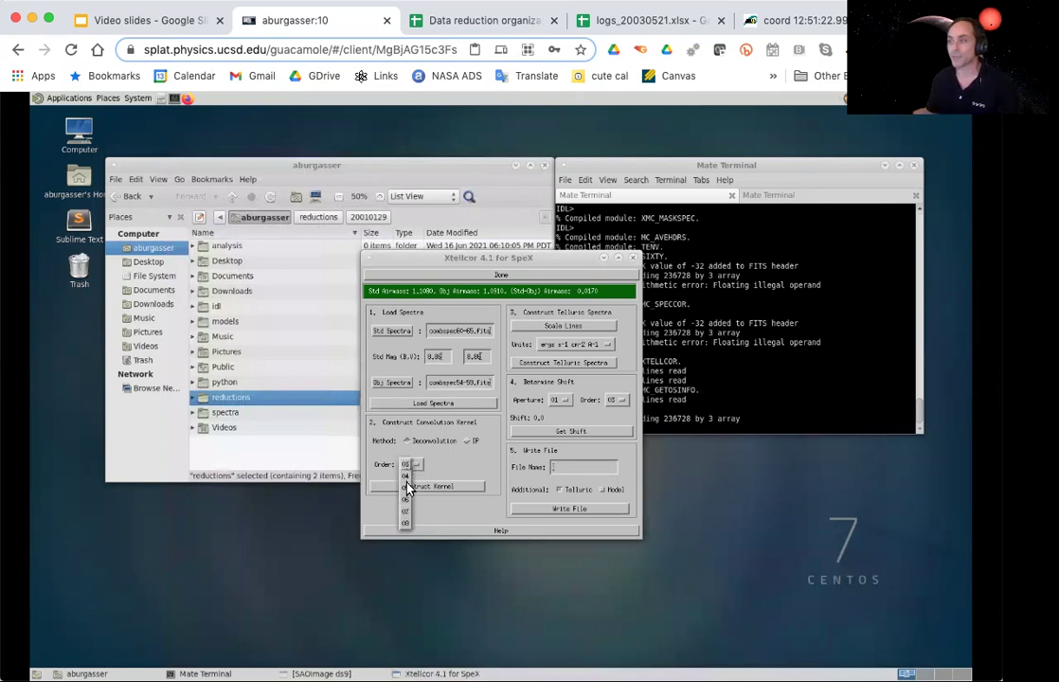
pyautogui.click(403, 500)
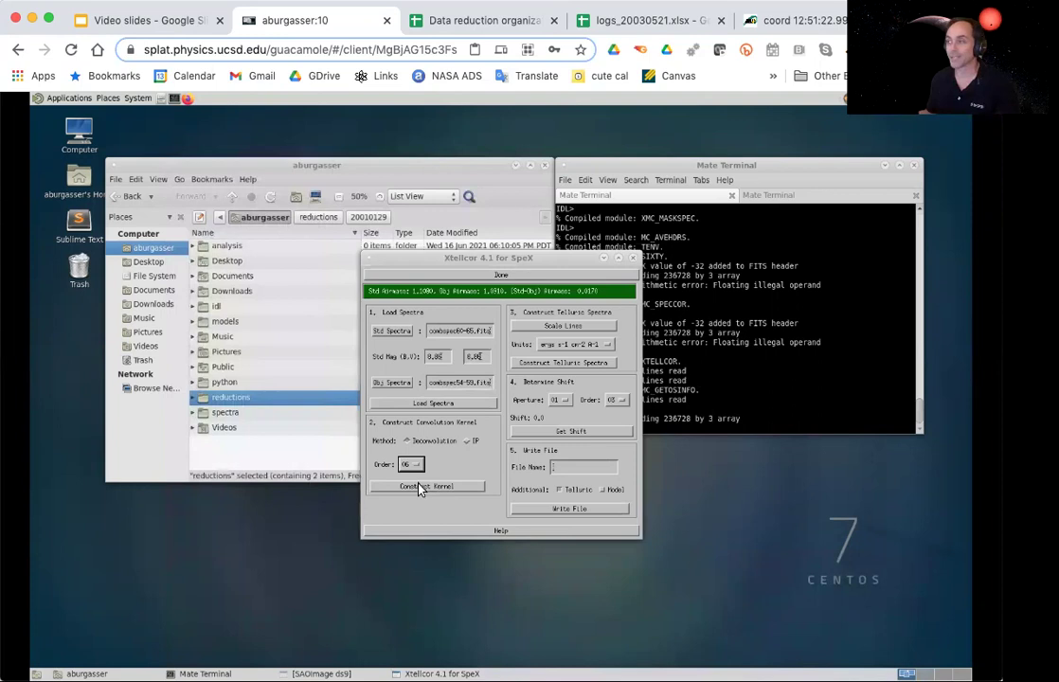
# Step: Start the kernel construction and mark two continuum regions near 0.96 and 1.08 µm
pyautogui.click(422, 486)
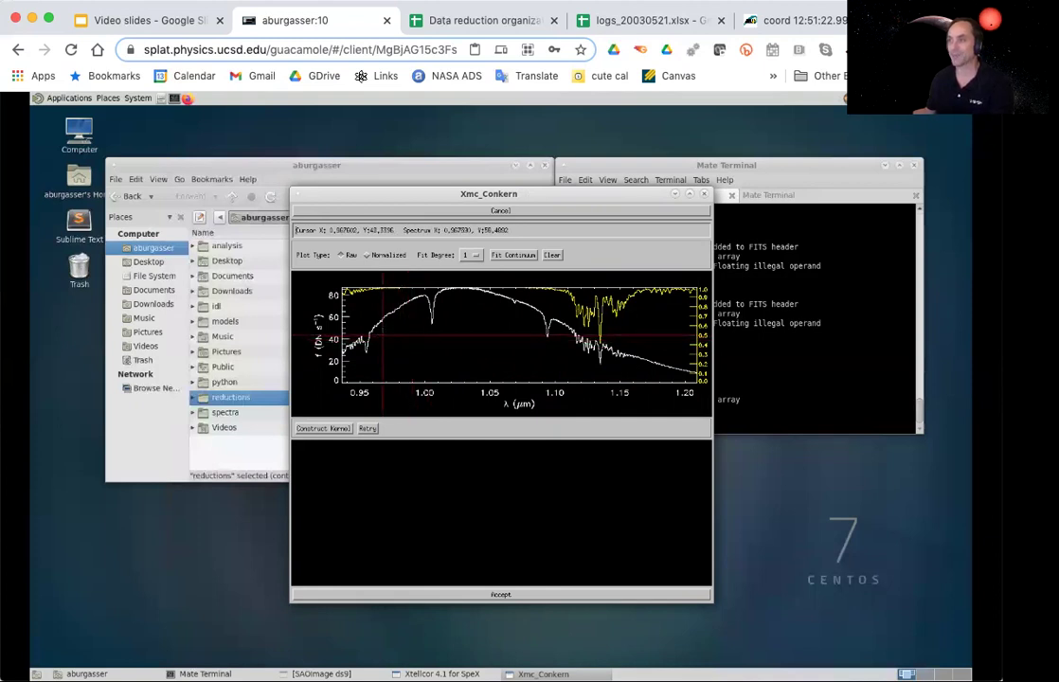
pyautogui.click(378, 327)
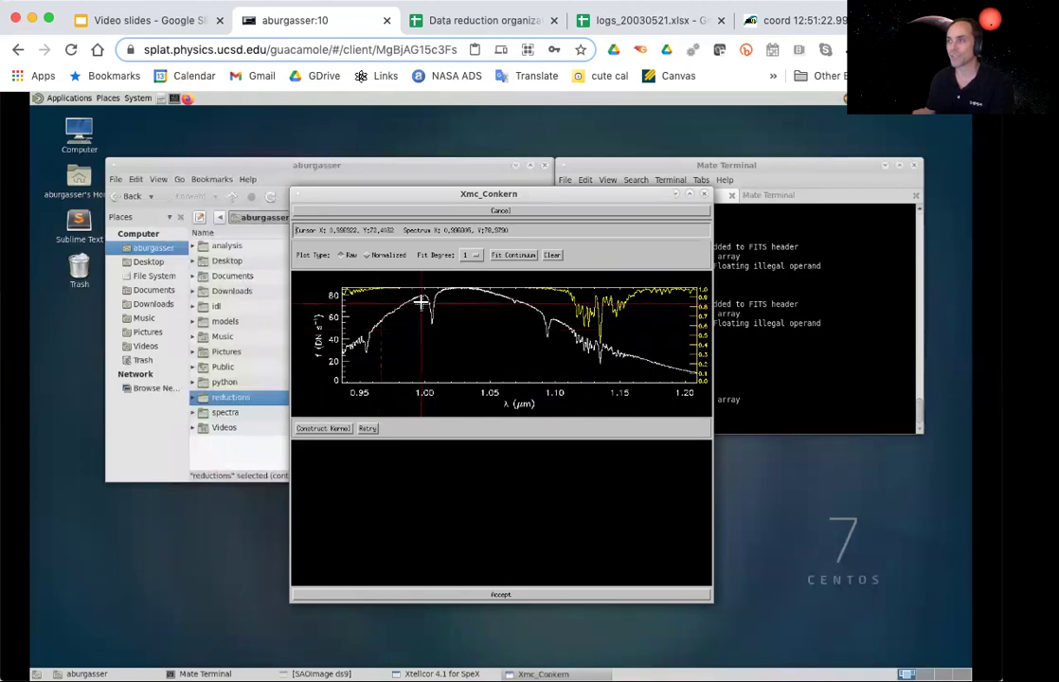
pyautogui.click(442, 301)
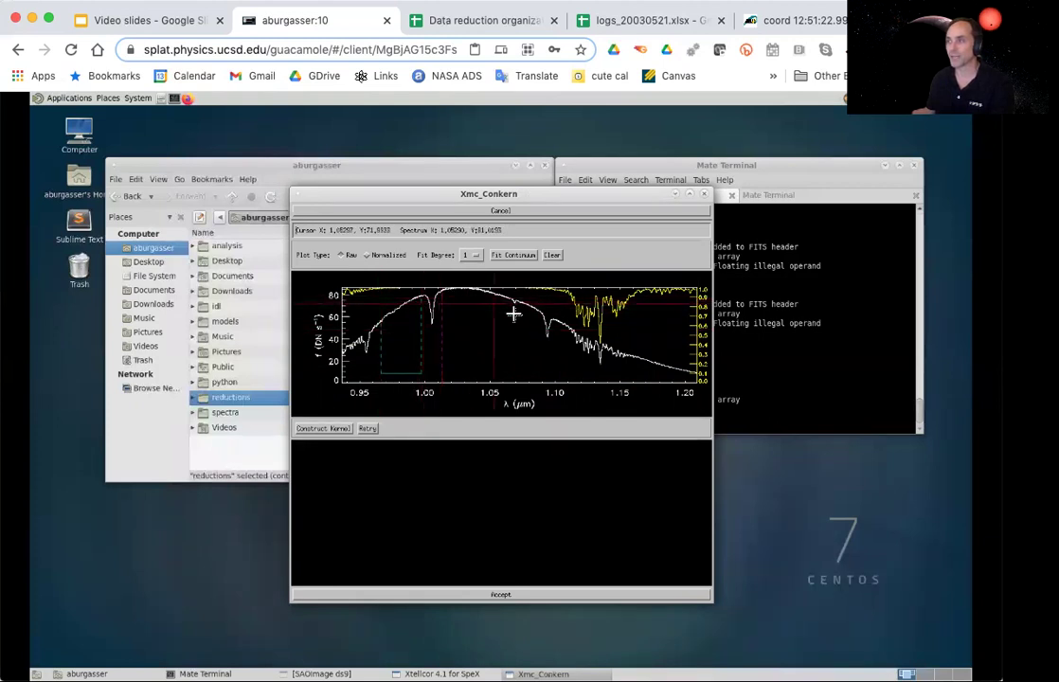
pyautogui.click(527, 376)
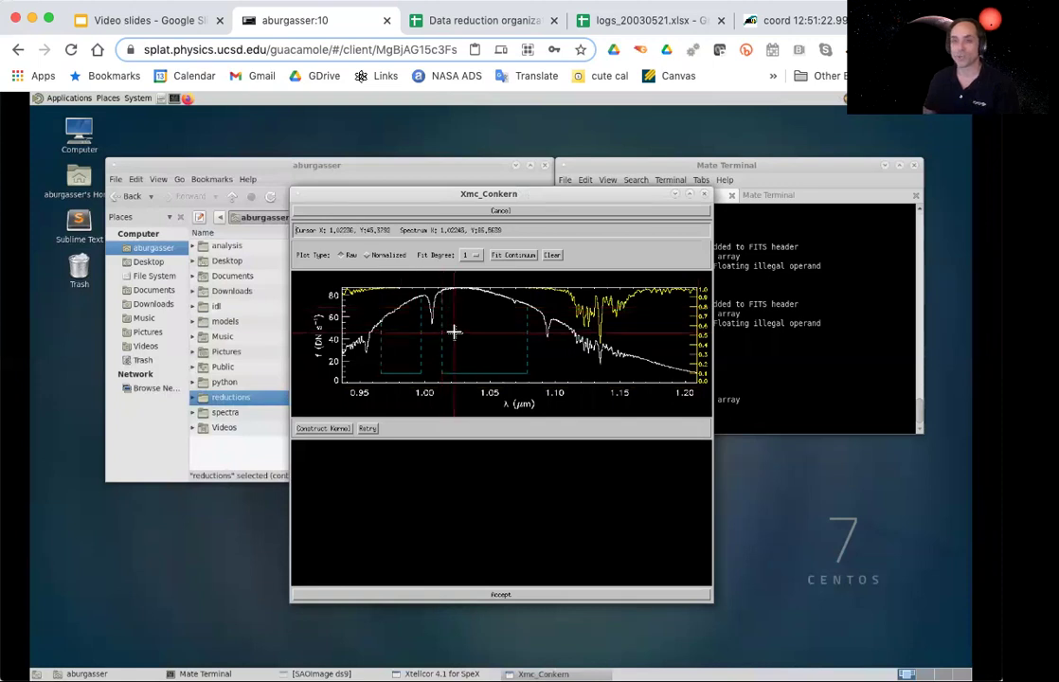
# Step: Fit a degree-5 continuum and display the order 06 spectrum normalized
pyautogui.click(469, 256)
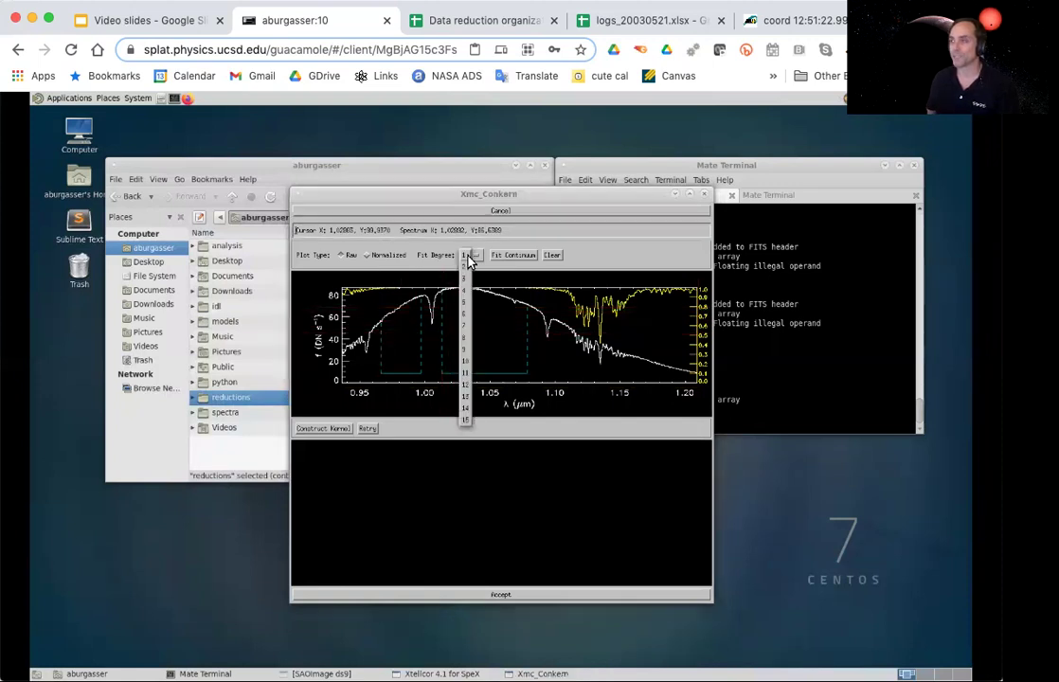
pyautogui.click(465, 303)
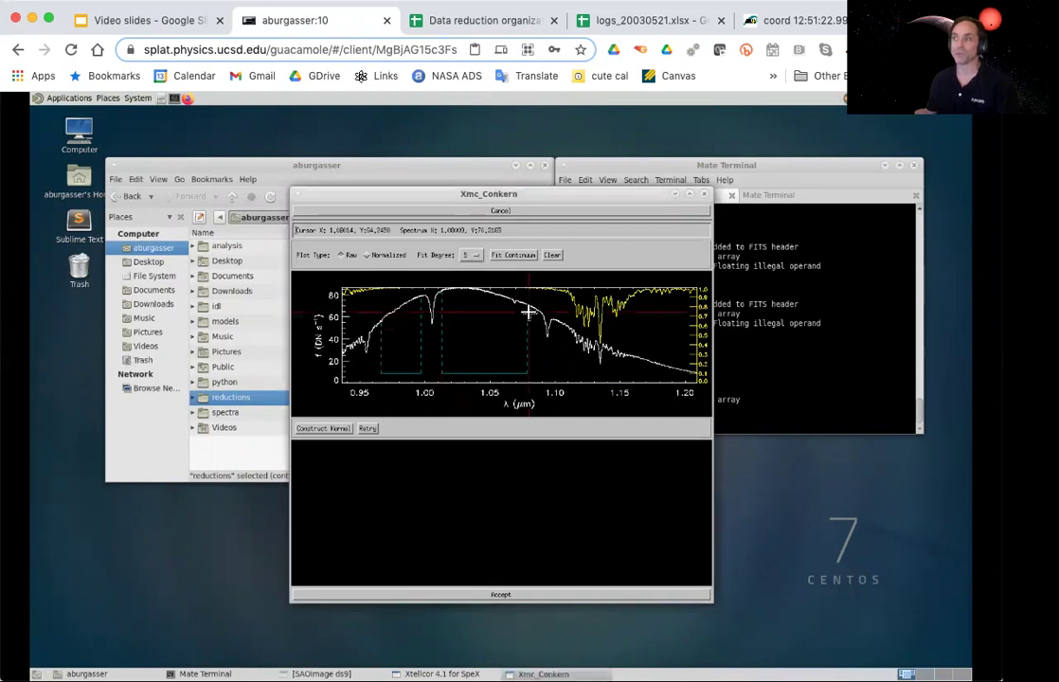
pyautogui.click(514, 255)
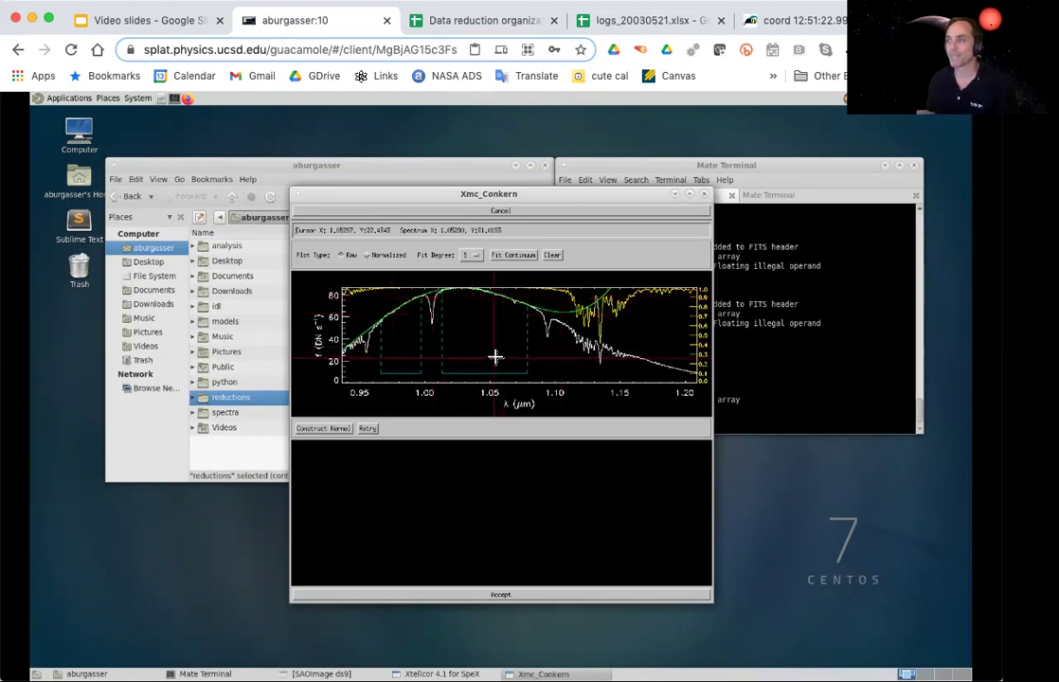
pyautogui.click(366, 255)
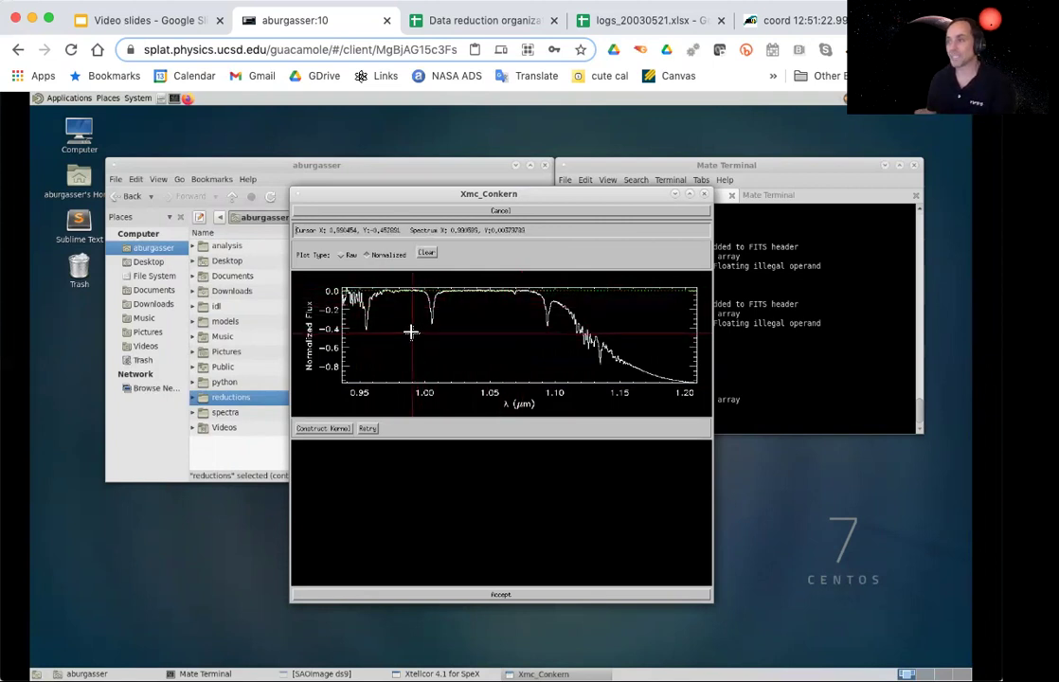
# Step: Build the kernel from the 1.005 µm line, edges 1.00–1.014 µm, reaching 0.72% RMS residuals
pyautogui.click(459, 282)
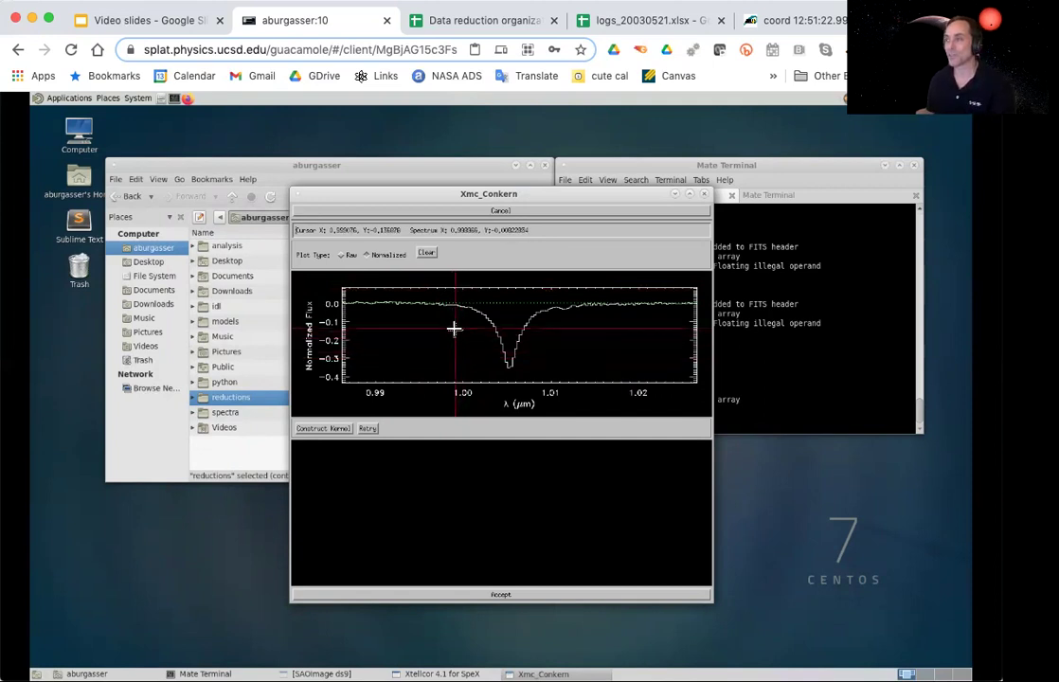
pyautogui.click(453, 327)
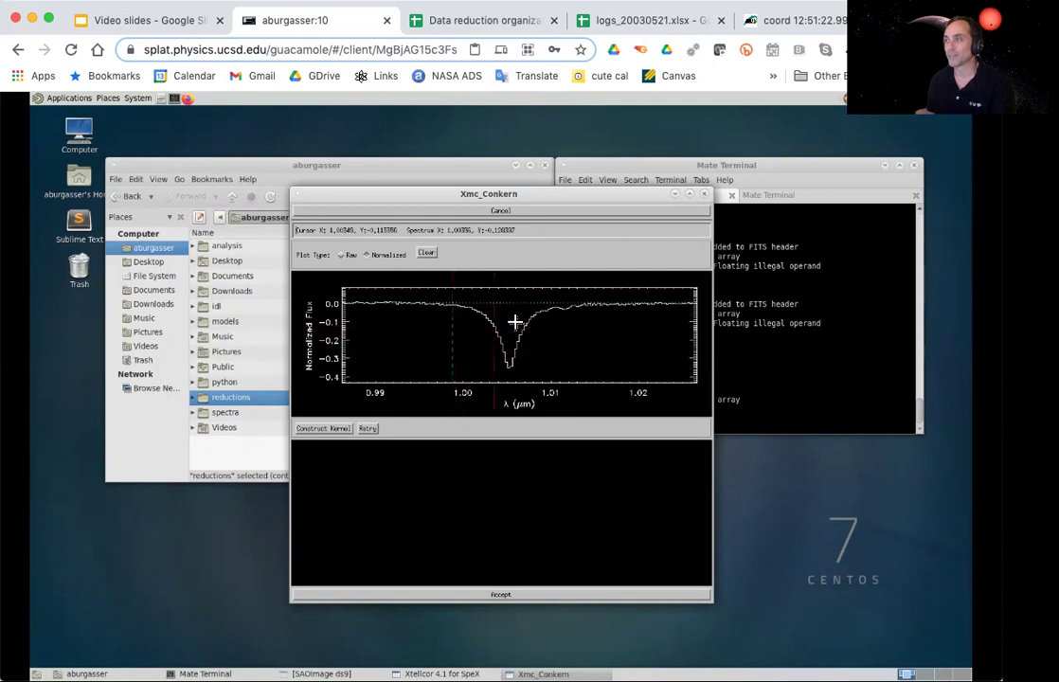
pyautogui.click(580, 314)
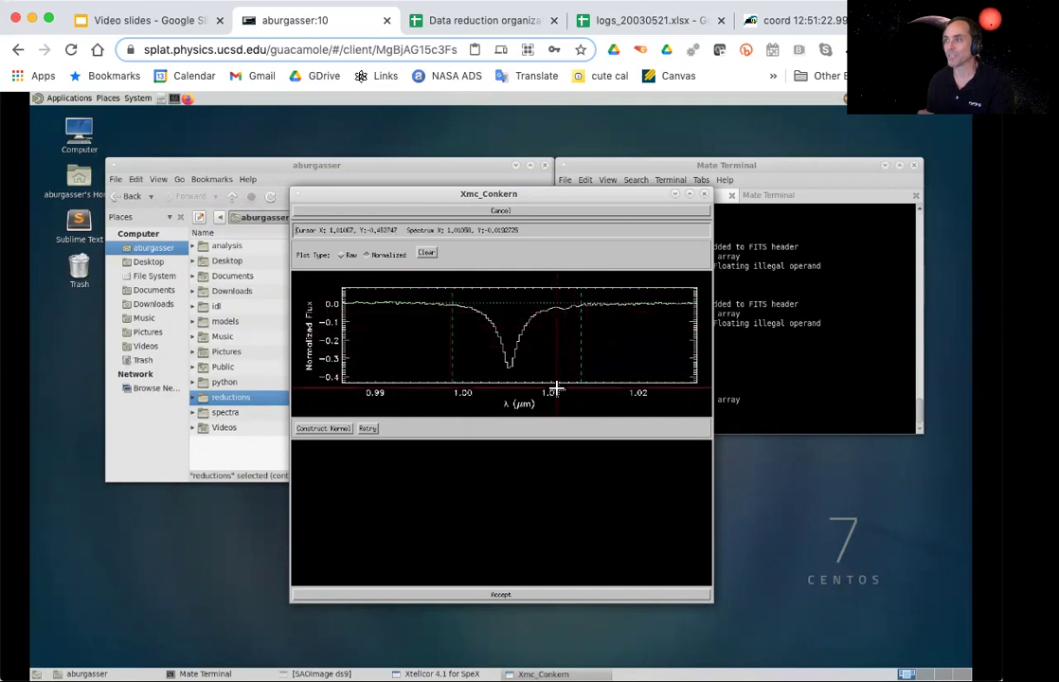
pyautogui.click(324, 430)
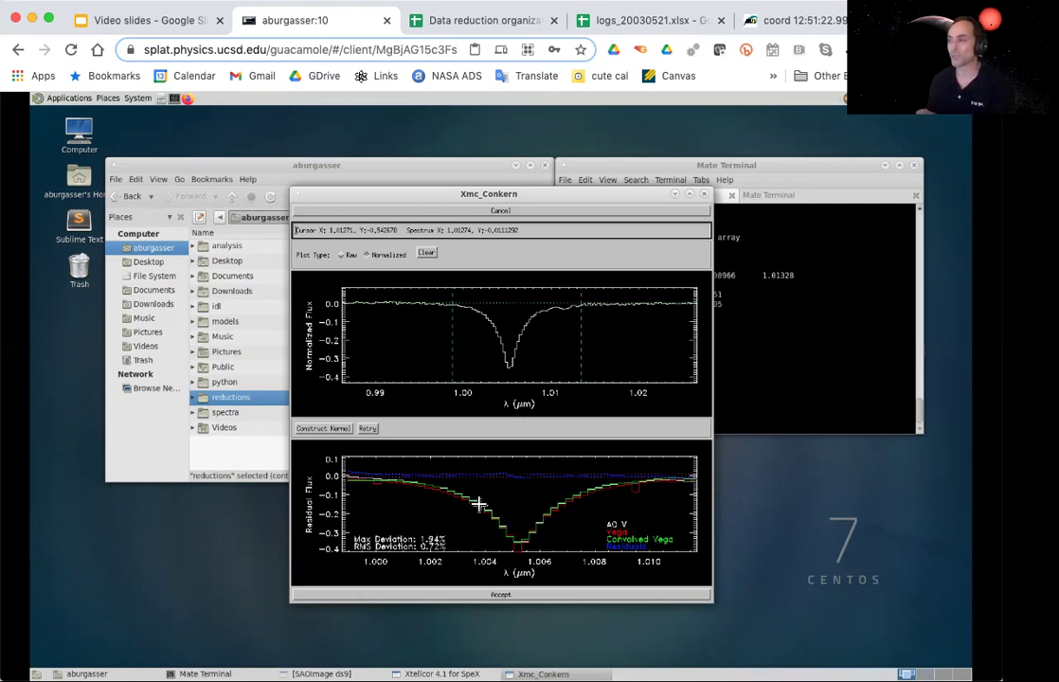
# Step: Accept the kernel and bring up order 03 line scaling with a 14.7451 km/s velocity shift
pyautogui.click(508, 595)
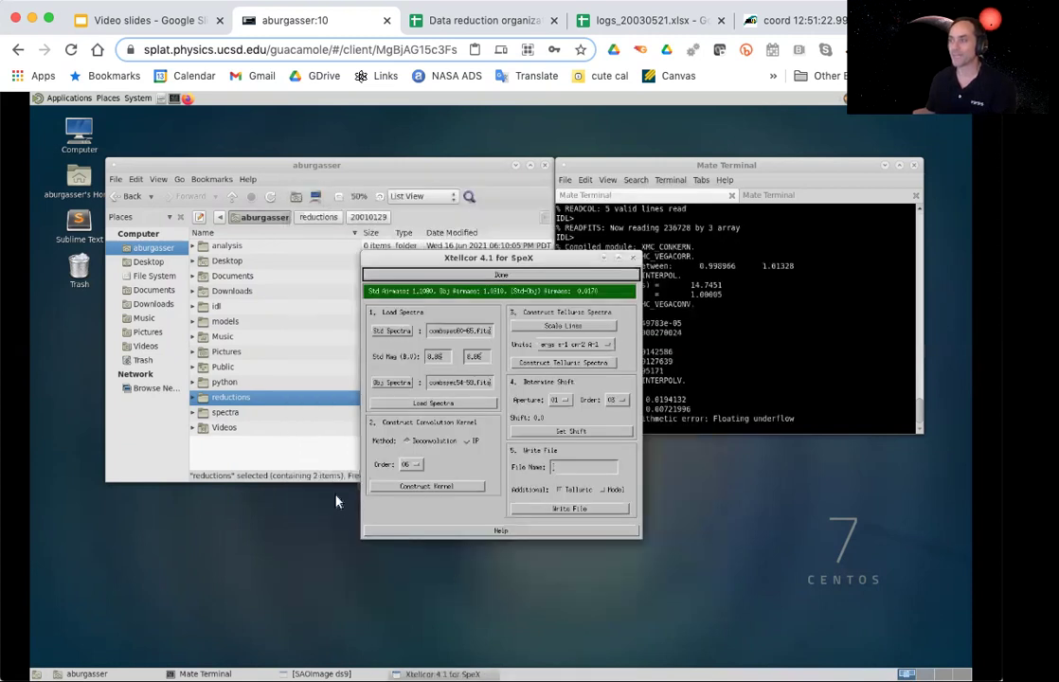
pyautogui.click(564, 328)
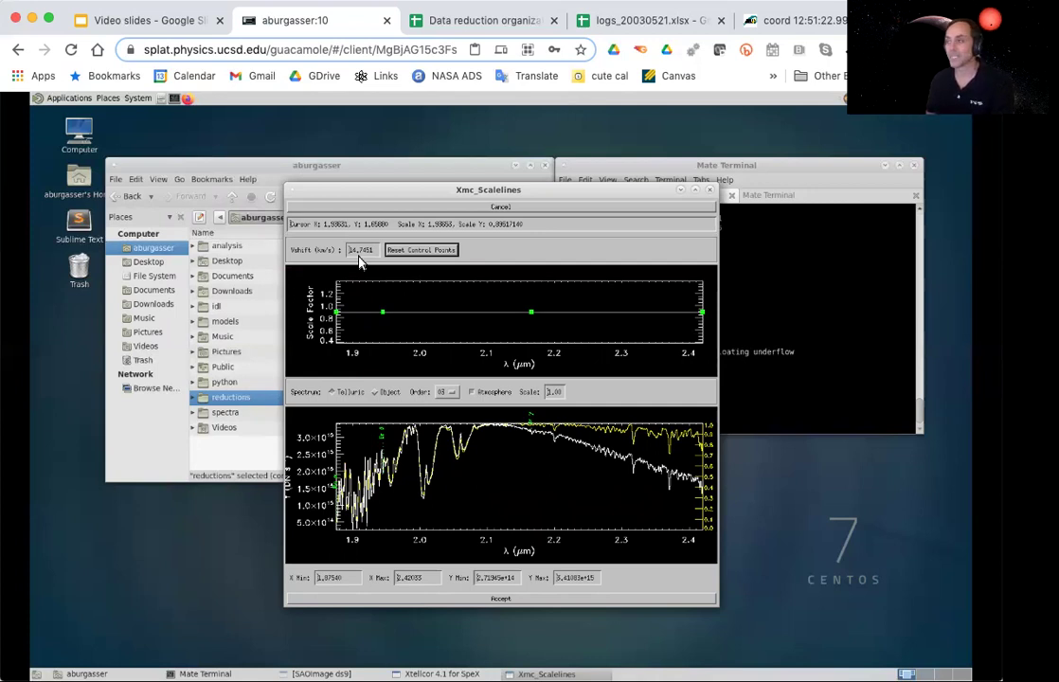
# Step: Zoom to 2.14–2.18 µm and slightly raise the order 03 scale factor at 2.167 µm
pyautogui.click(515, 444)
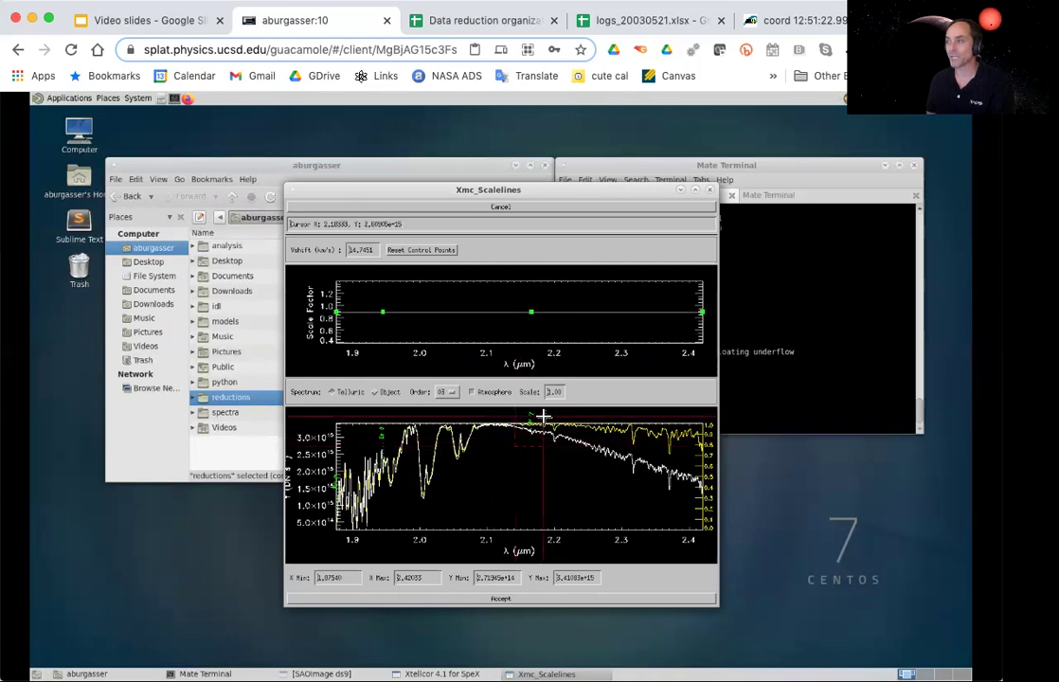
pyautogui.click(543, 417)
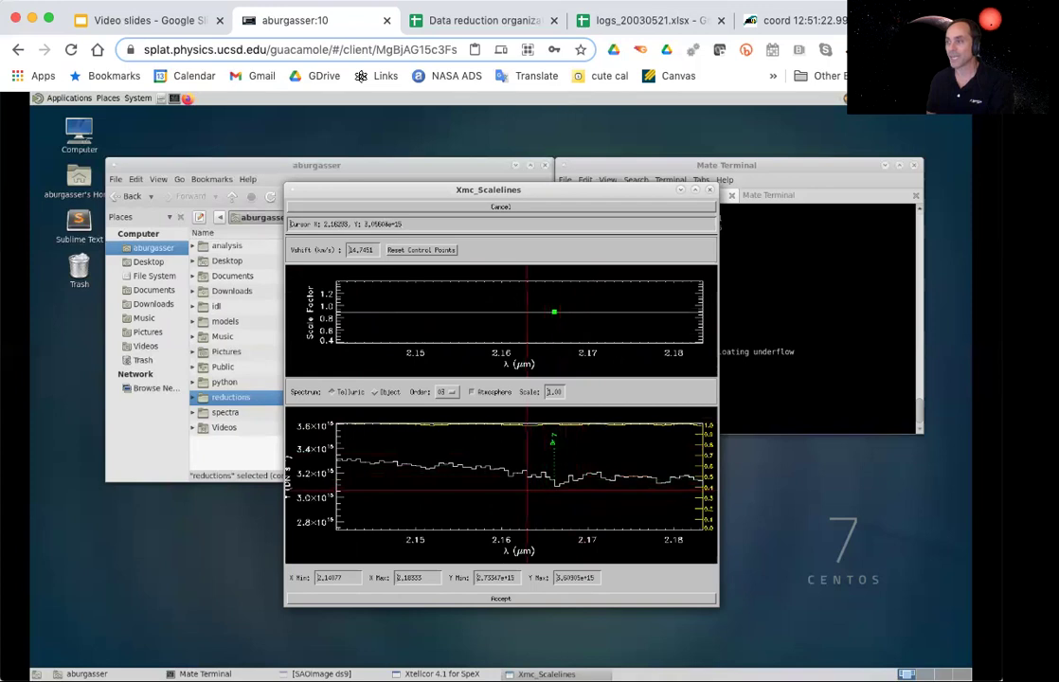
pyautogui.click(619, 501)
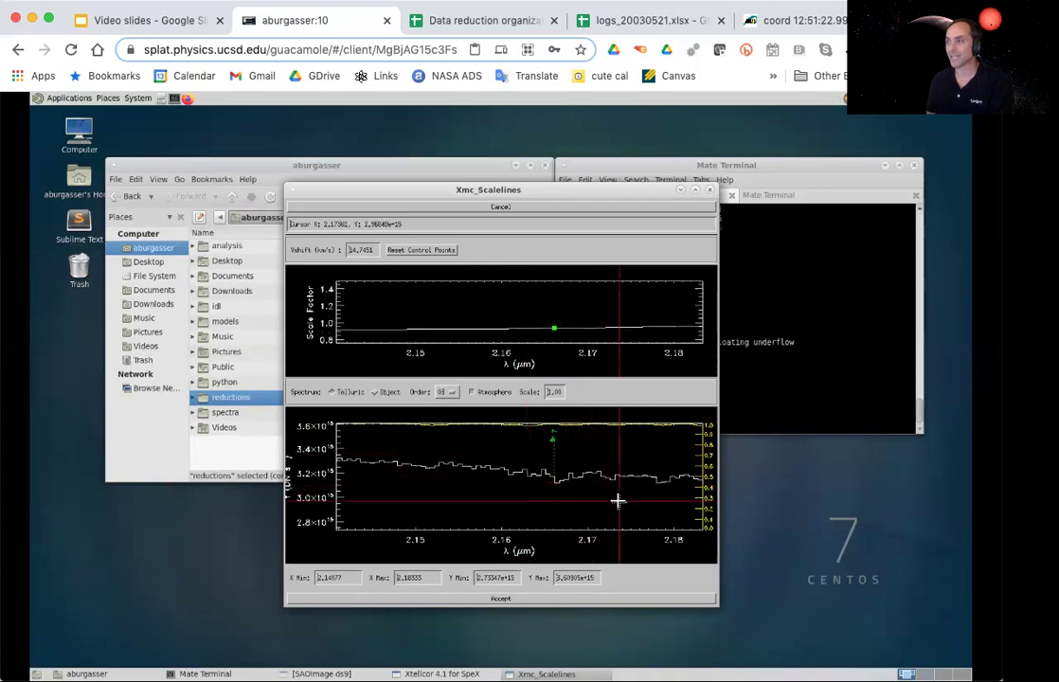
pyautogui.click(553, 329)
pyautogui.moveTo(553, 329); pyautogui.dragTo(553, 324)
pyautogui.click(553, 325)
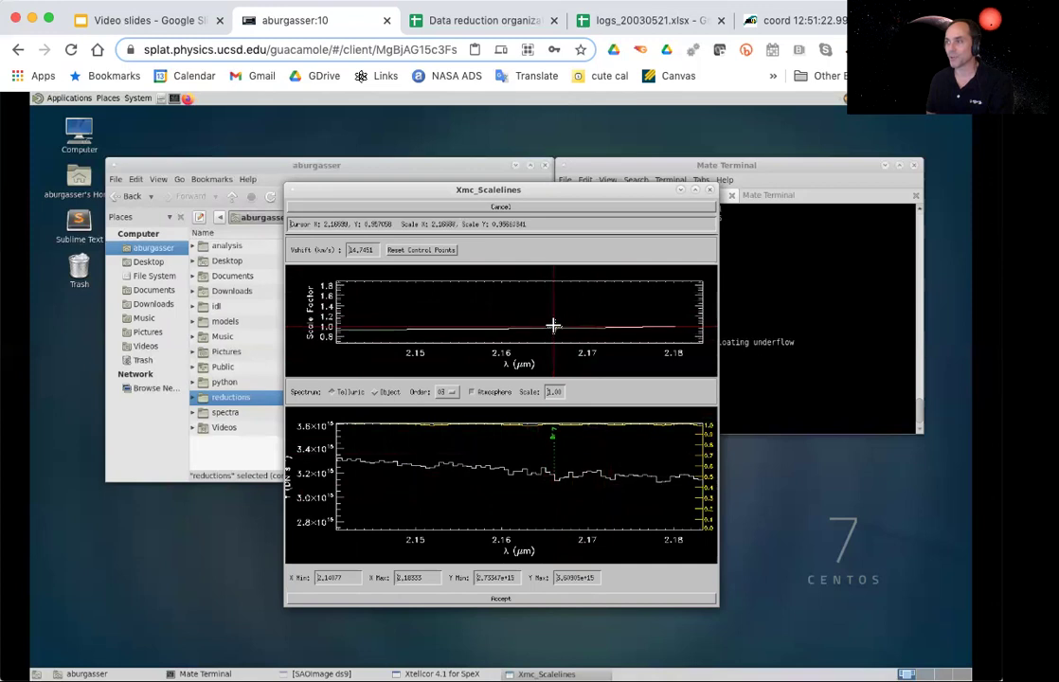
# Step: Return to the full order view and switch to order 04 (about 1.48–1.81 µm)
pyautogui.press('w')
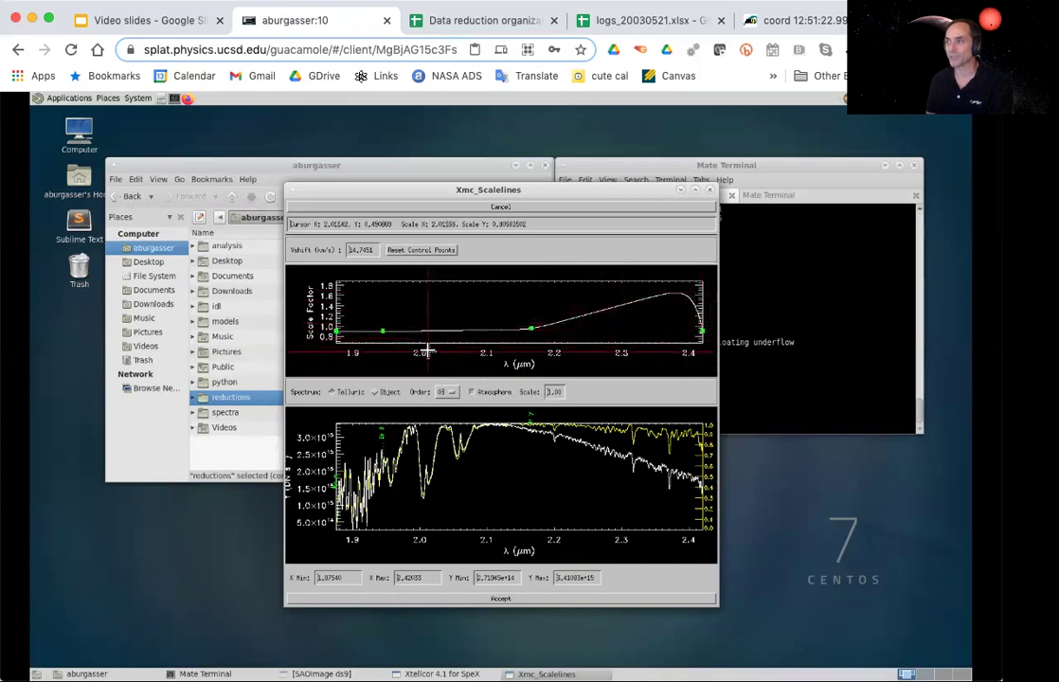
pyautogui.click(445, 391)
pyautogui.click(442, 403)
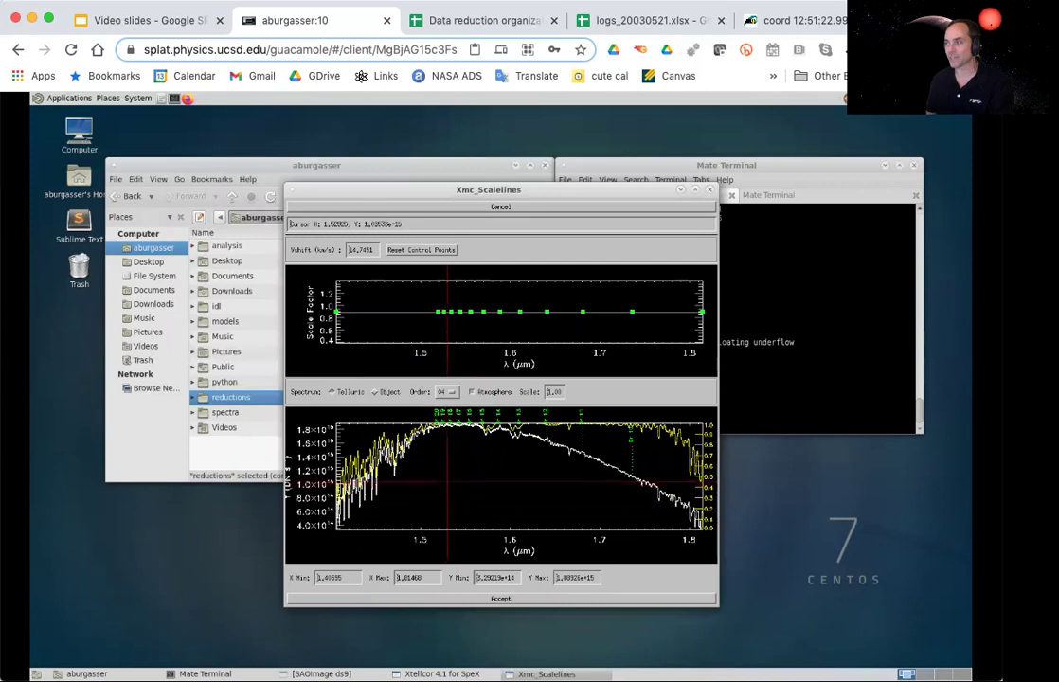
# Step: Zoom to 1.52–1.75 µm and lower order 04 scale factors near 1.57, 1.61, 1.68 µm
pyautogui.moveTo(445, 481); pyautogui.dragTo(641, 411)
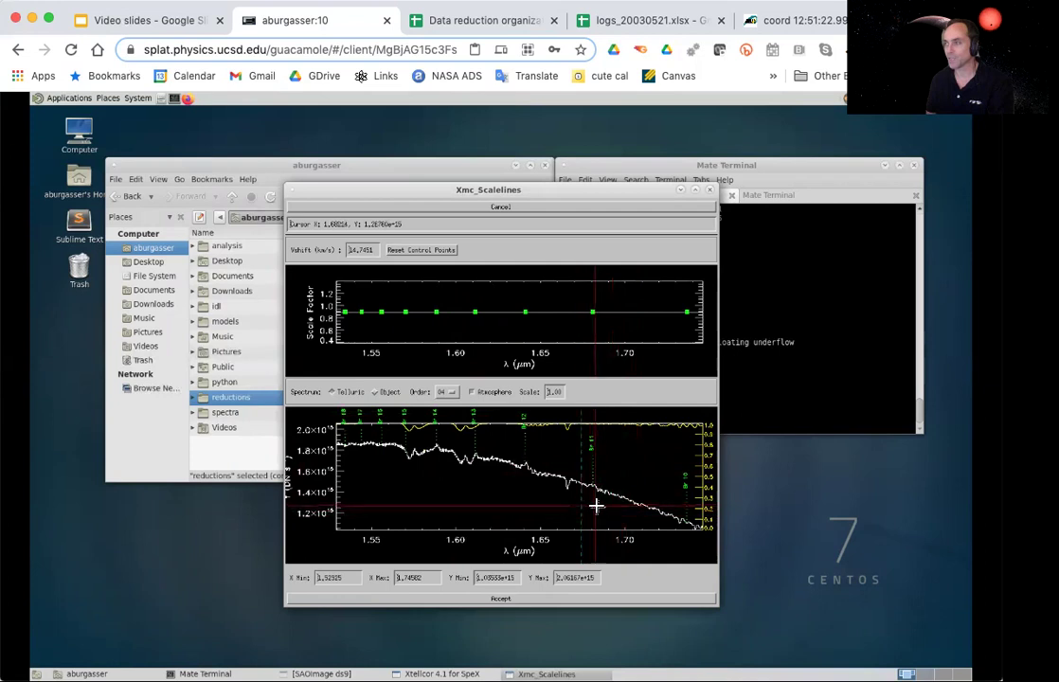
pyautogui.click(536, 487)
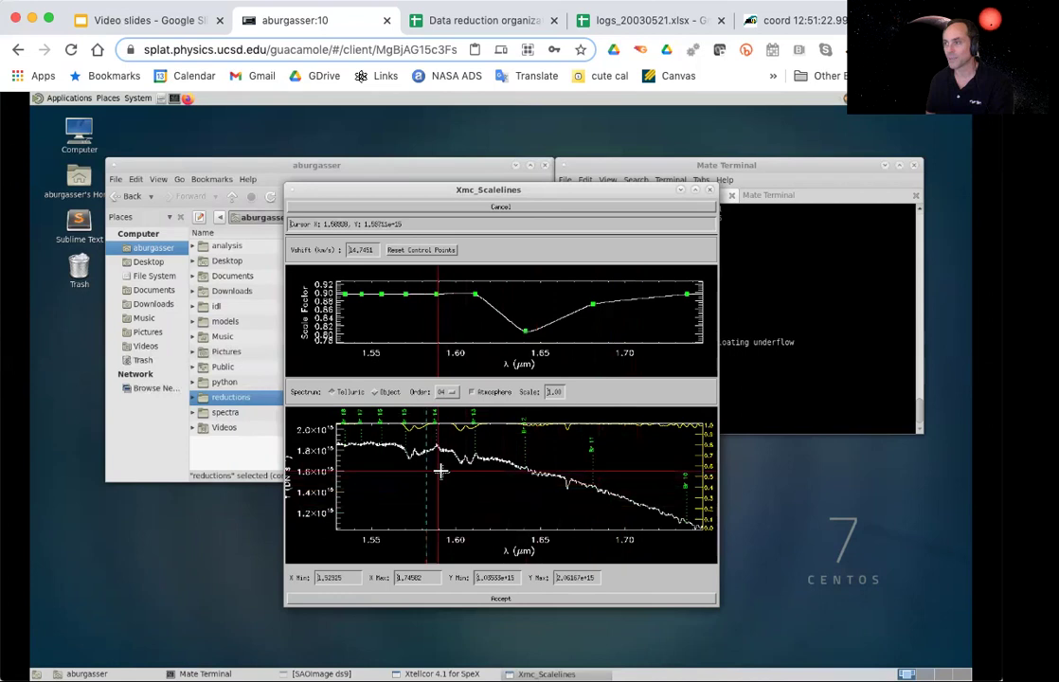
pyautogui.moveTo(476, 293); pyautogui.dragTo(480, 338)
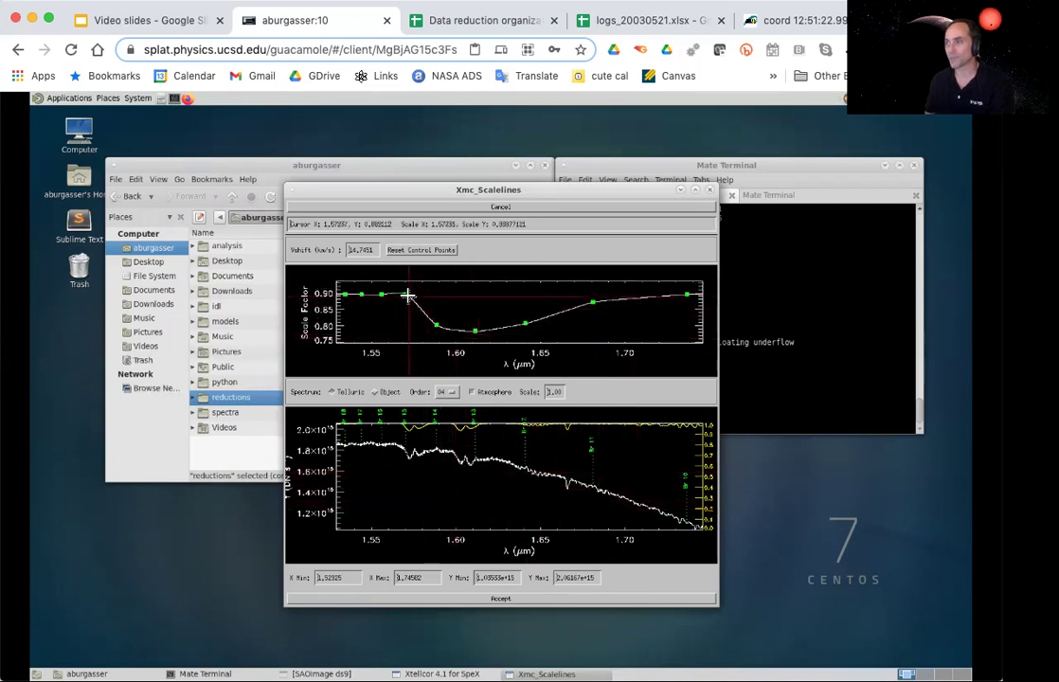
pyautogui.moveTo(404, 298); pyautogui.dragTo(379, 295)
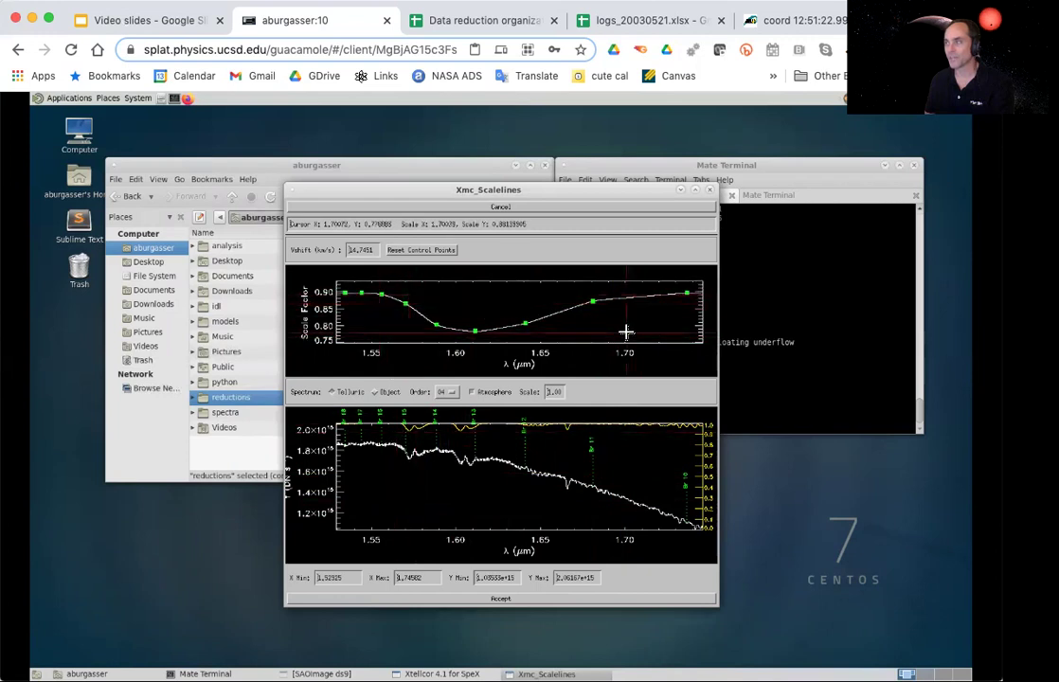
pyautogui.moveTo(591, 301); pyautogui.dragTo(592, 303)
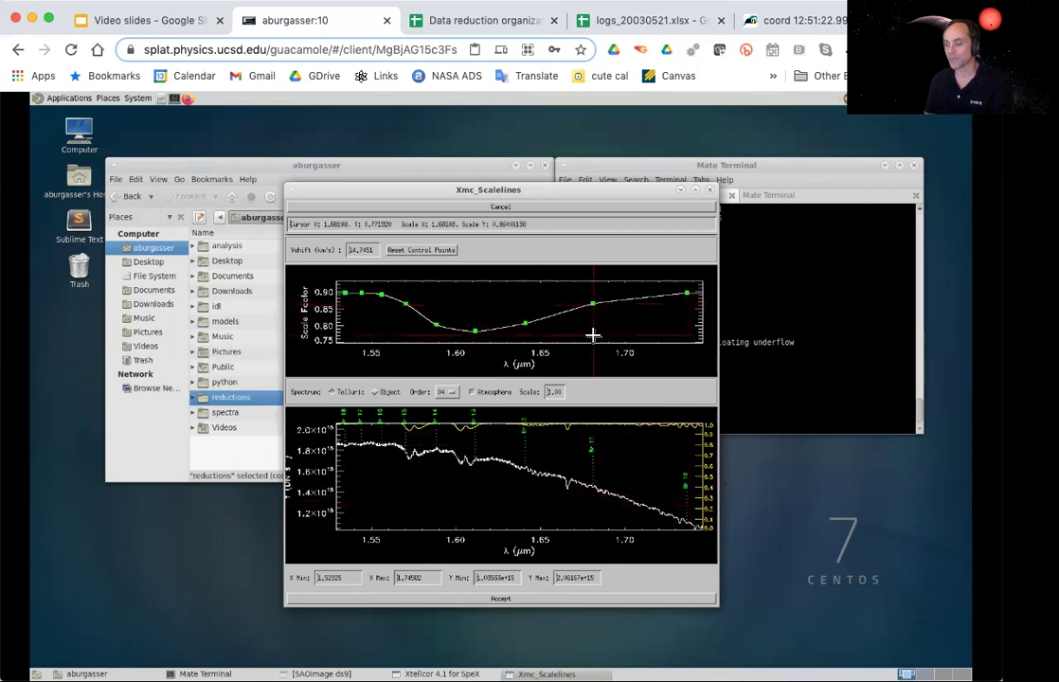
pyautogui.press('w')
pyautogui.click(447, 391)
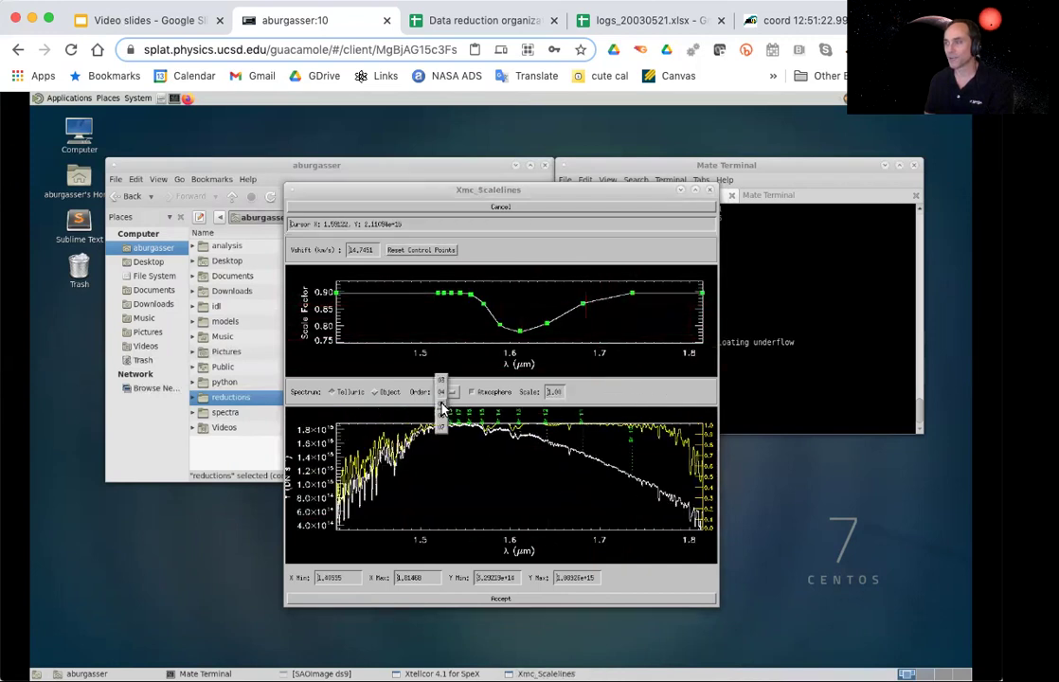
# Step: Step through orders 05 and 06 on to order 07
pyautogui.click(442, 409)
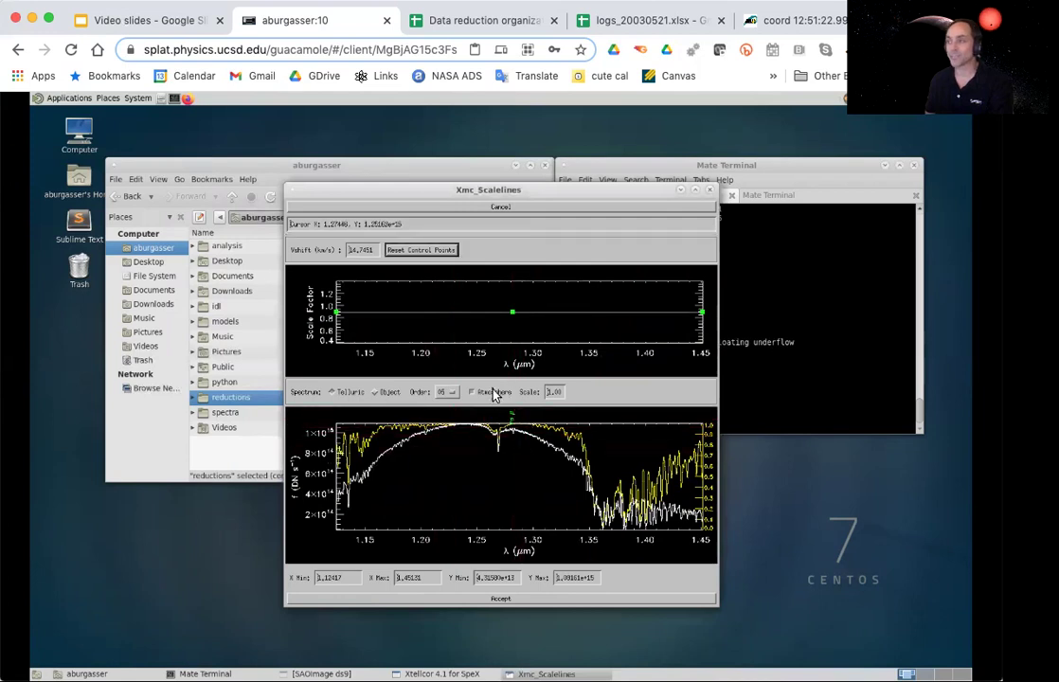
pyautogui.click(440, 392)
pyautogui.click(439, 404)
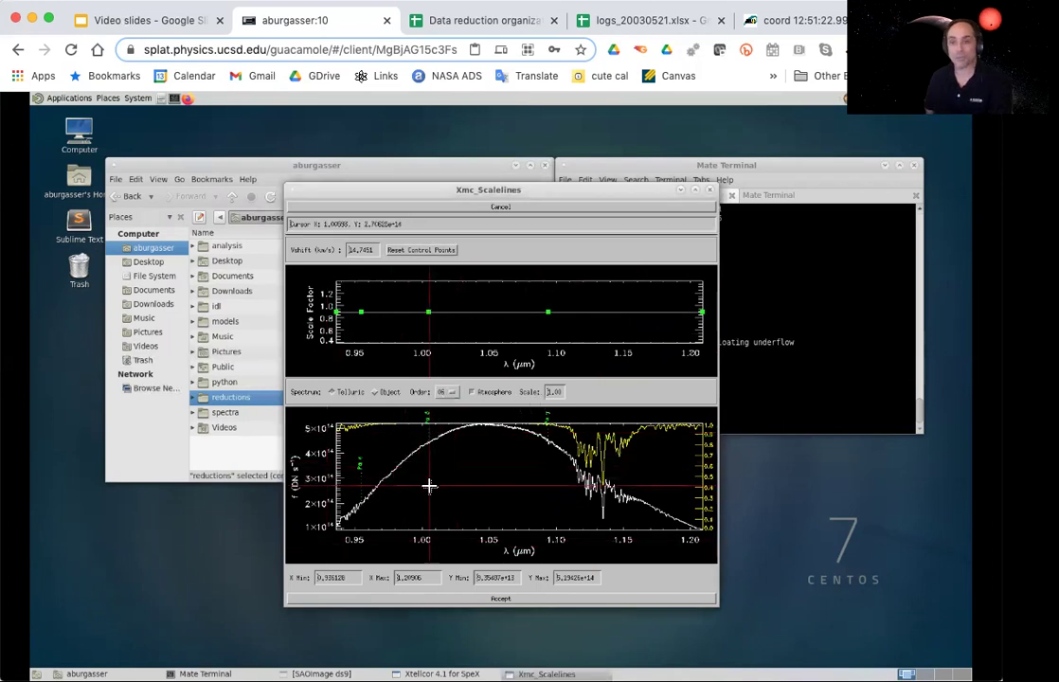
pyautogui.click(444, 392)
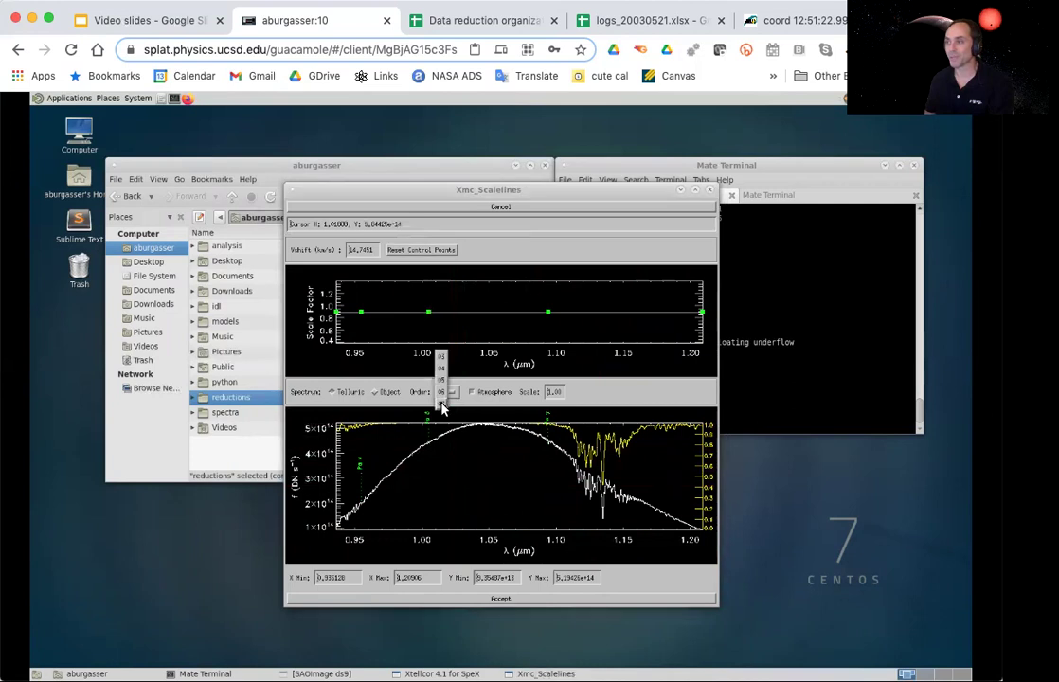
pyautogui.click(442, 409)
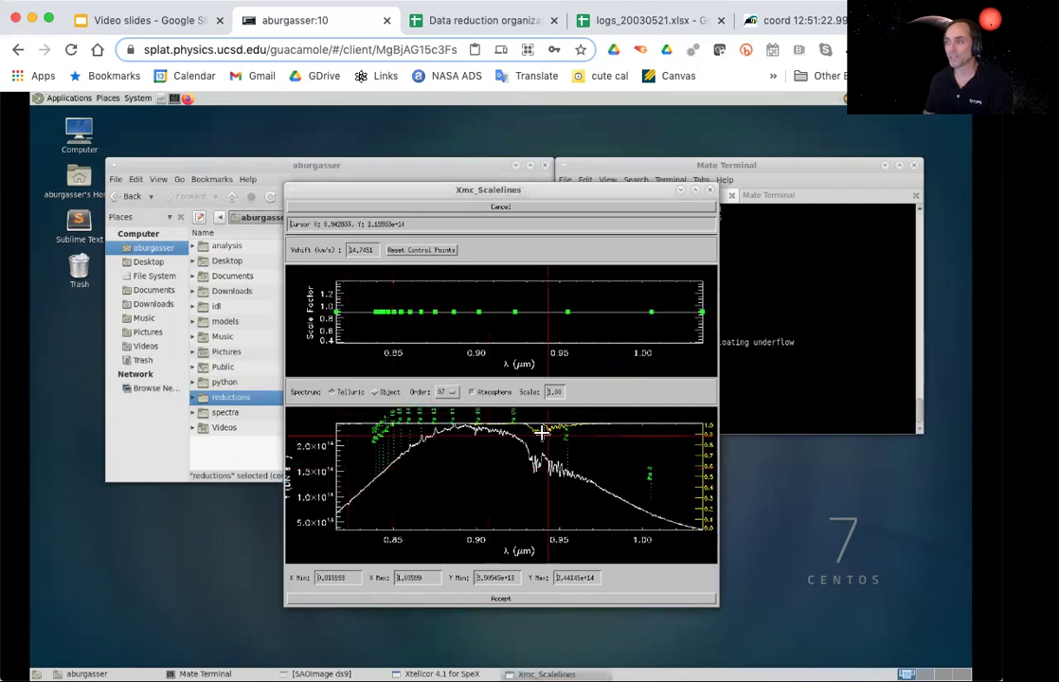
# Step: Zoom to 0.84–0.93 µm, lower order 07 scale factors from 0.85–0.90 µm, and accept
pyautogui.press('z')
pyautogui.click(381, 469)
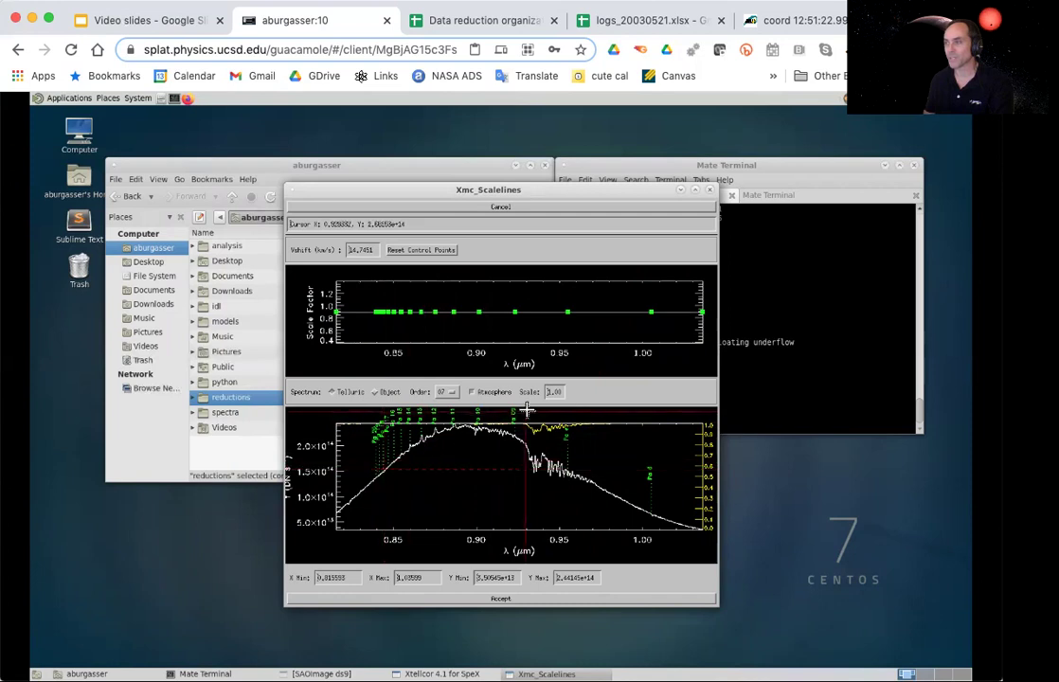
pyautogui.click(528, 413)
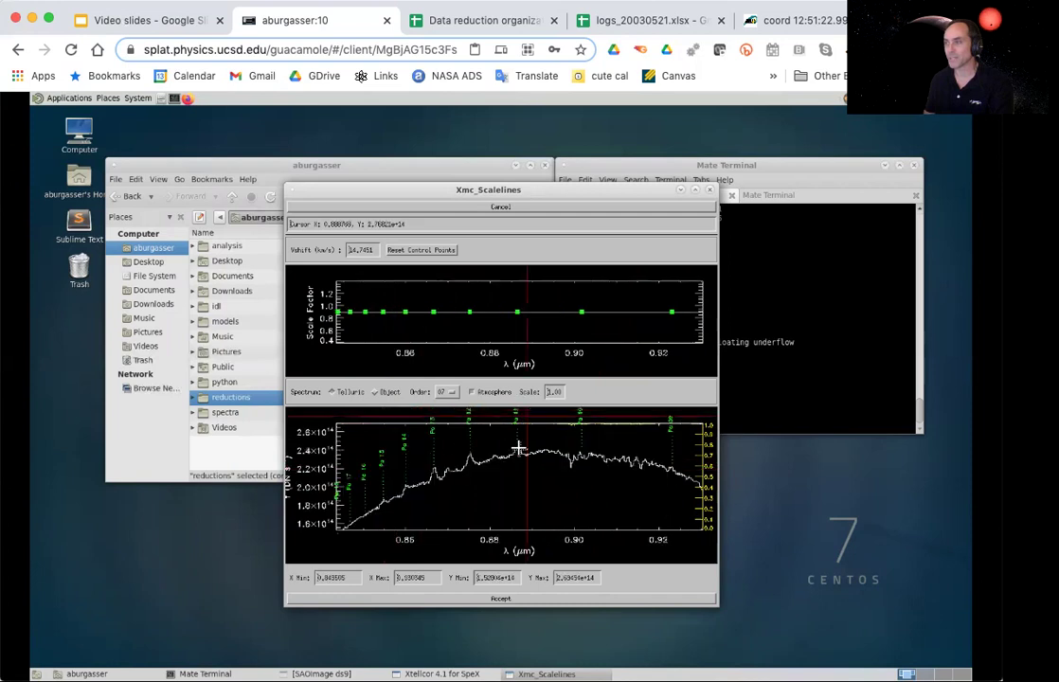
pyautogui.click(480, 487)
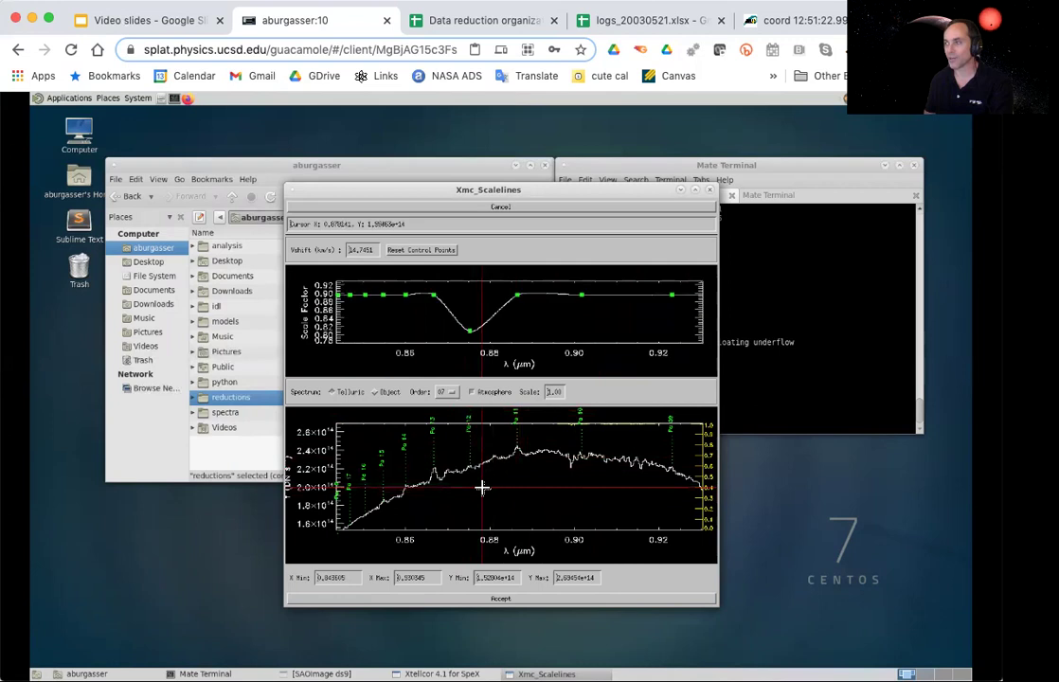
pyautogui.click(525, 472)
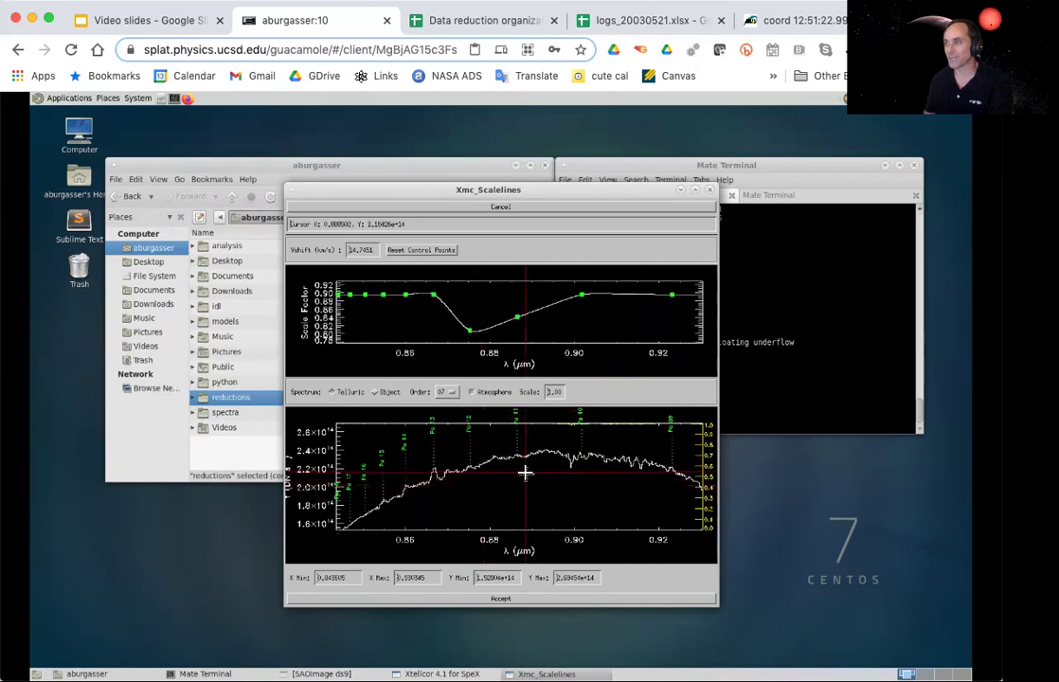
pyautogui.click(441, 468)
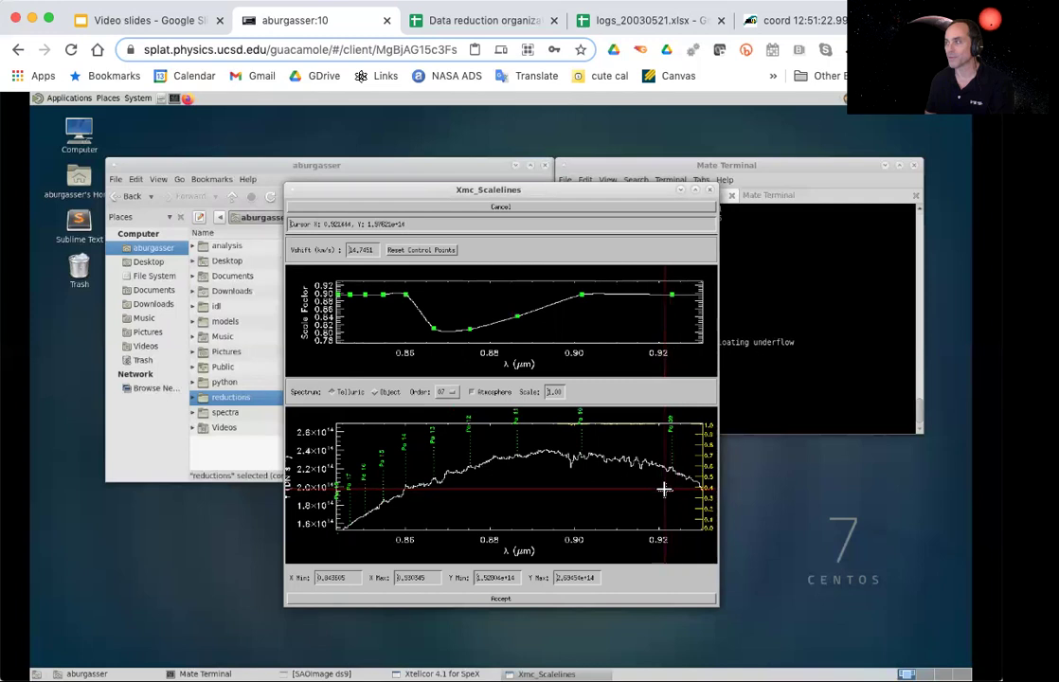
pyautogui.moveTo(581, 295); pyautogui.dragTo(580, 302)
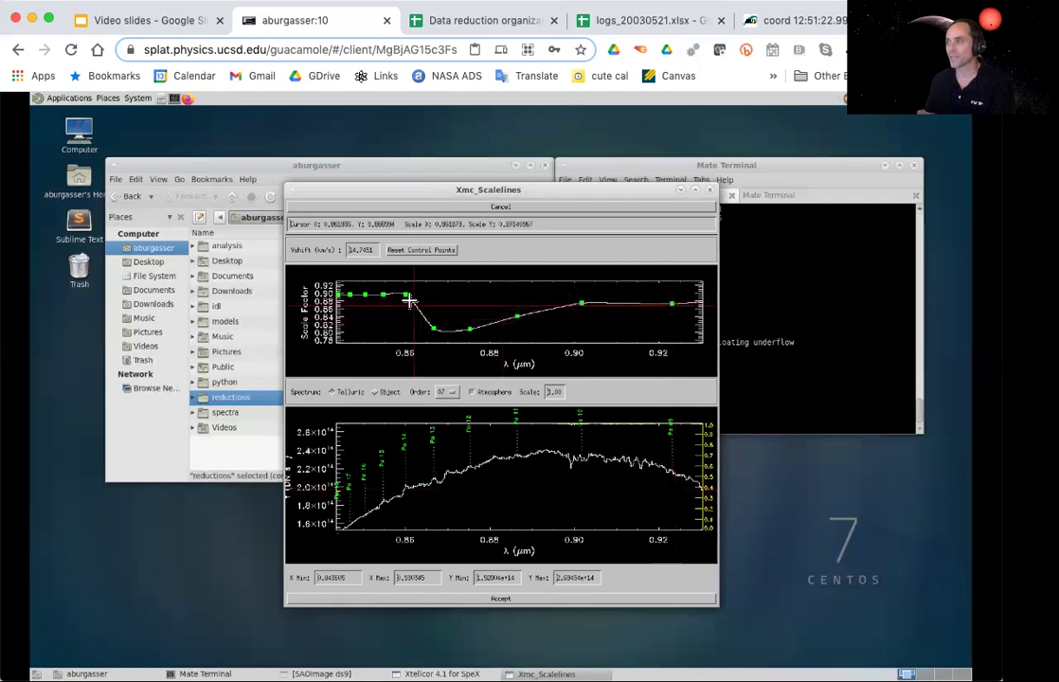
pyautogui.moveTo(404, 296); pyautogui.dragTo(405, 310)
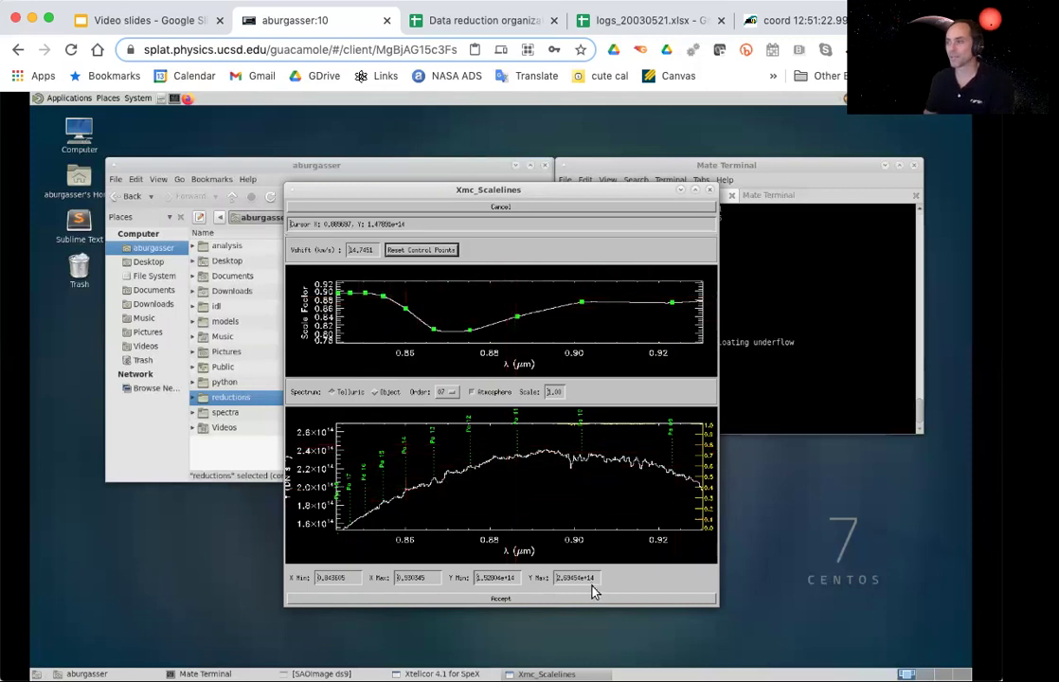
pyautogui.press('w')
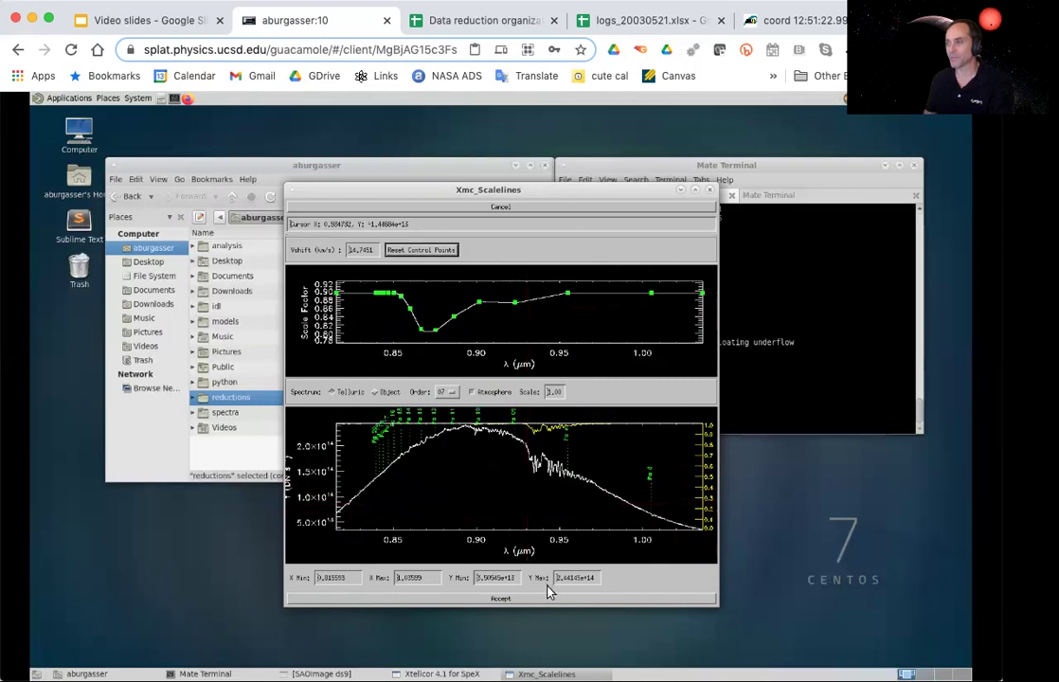
pyautogui.click(527, 599)
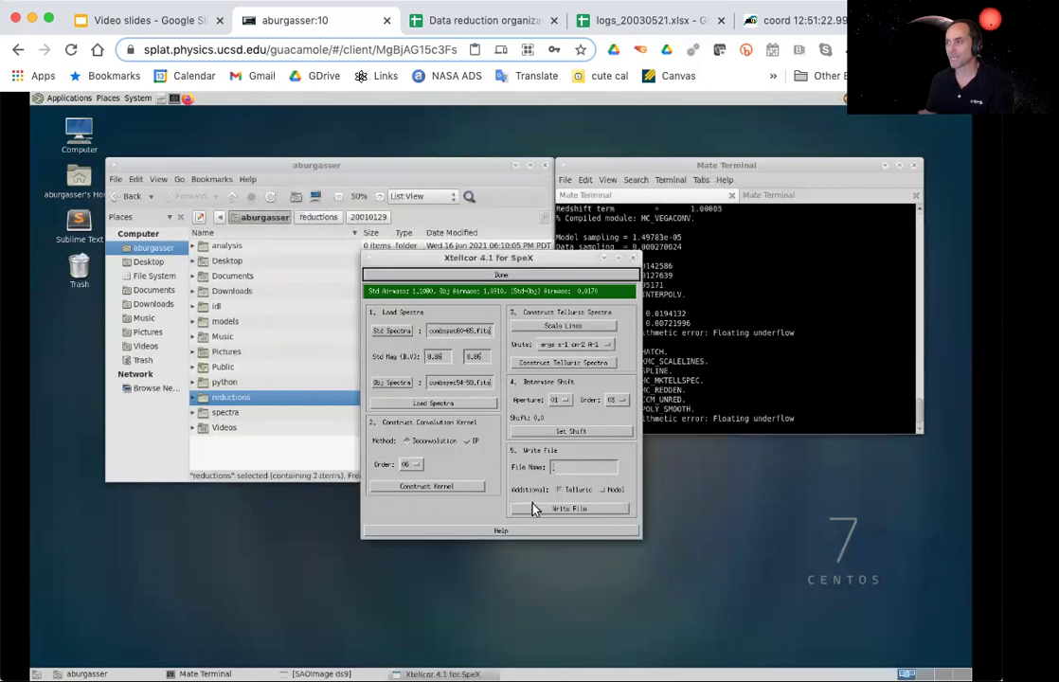
# Step: Construct the telluric spectra for orders 3–7 and bring up order 03 shift-finding plots
pyautogui.click(536, 364)
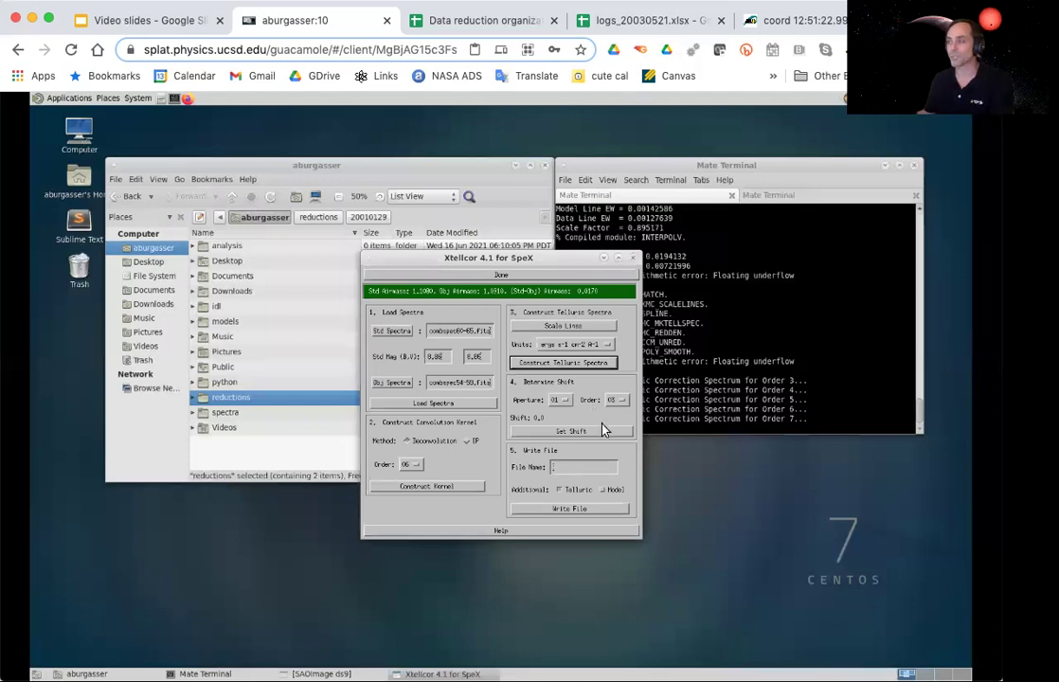
pyautogui.click(573, 432)
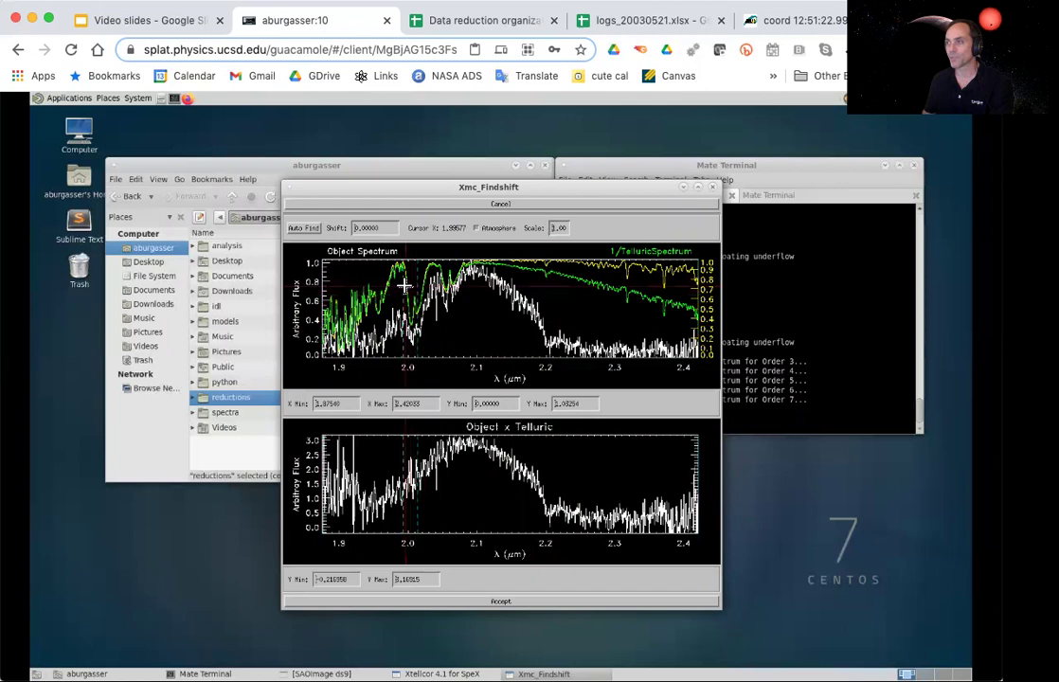
# Step: Accept a 1.45 shift for order 03, then fit order 04 near 1.47–1.48 µm and accept −0.20
pyautogui.click(305, 229)
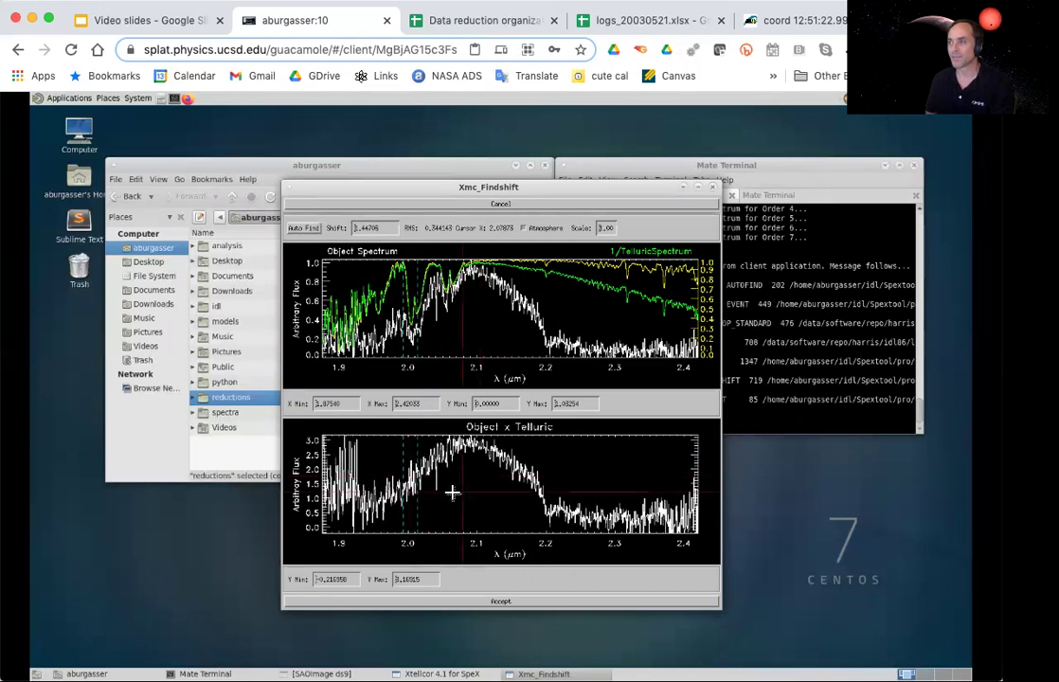
pyautogui.click(502, 601)
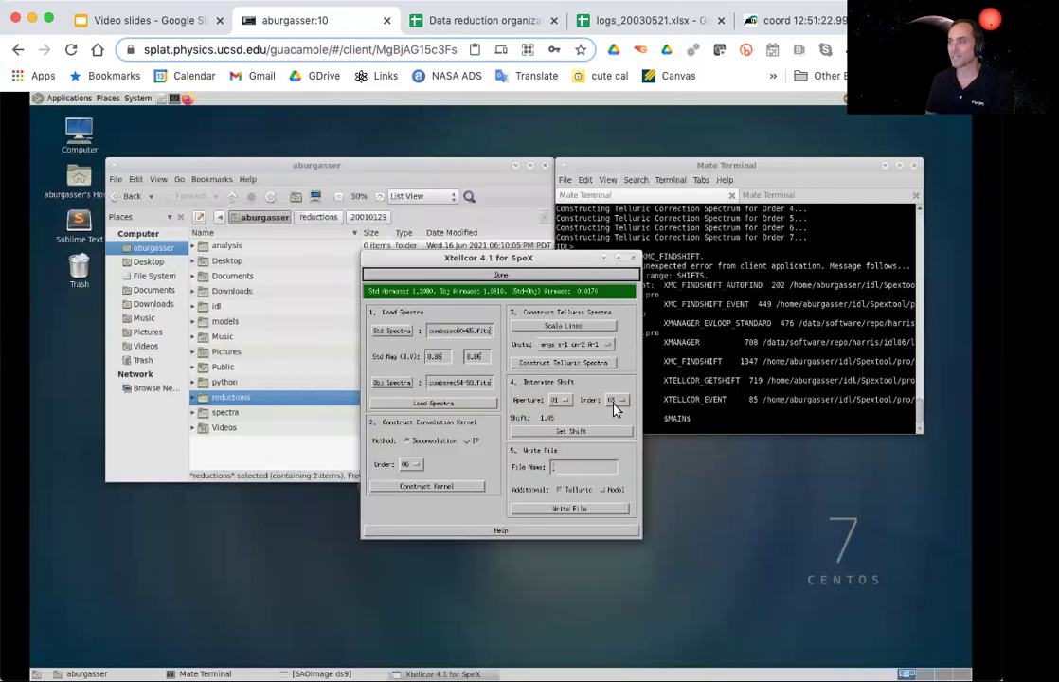
pyautogui.click(615, 401)
pyautogui.click(581, 434)
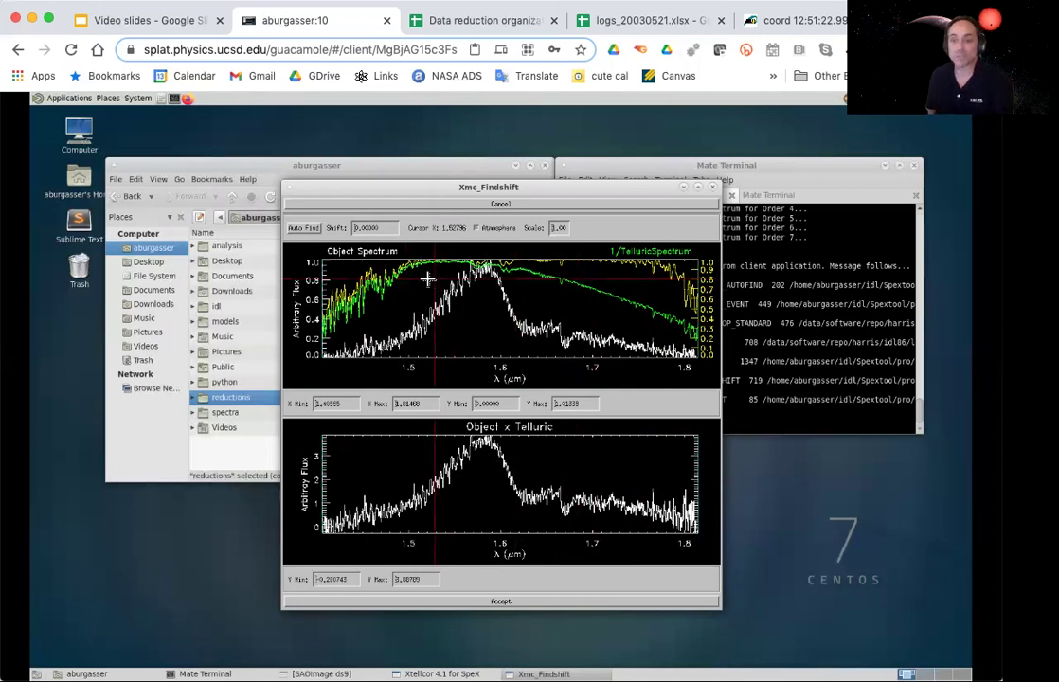
pyautogui.click(375, 299)
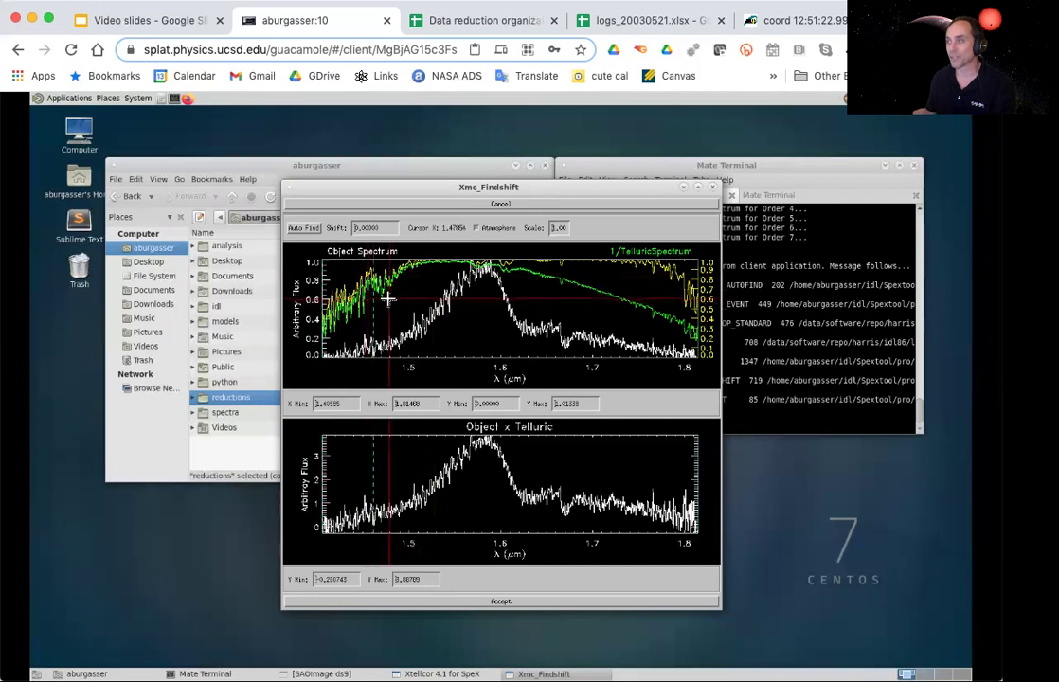
pyautogui.click(388, 299)
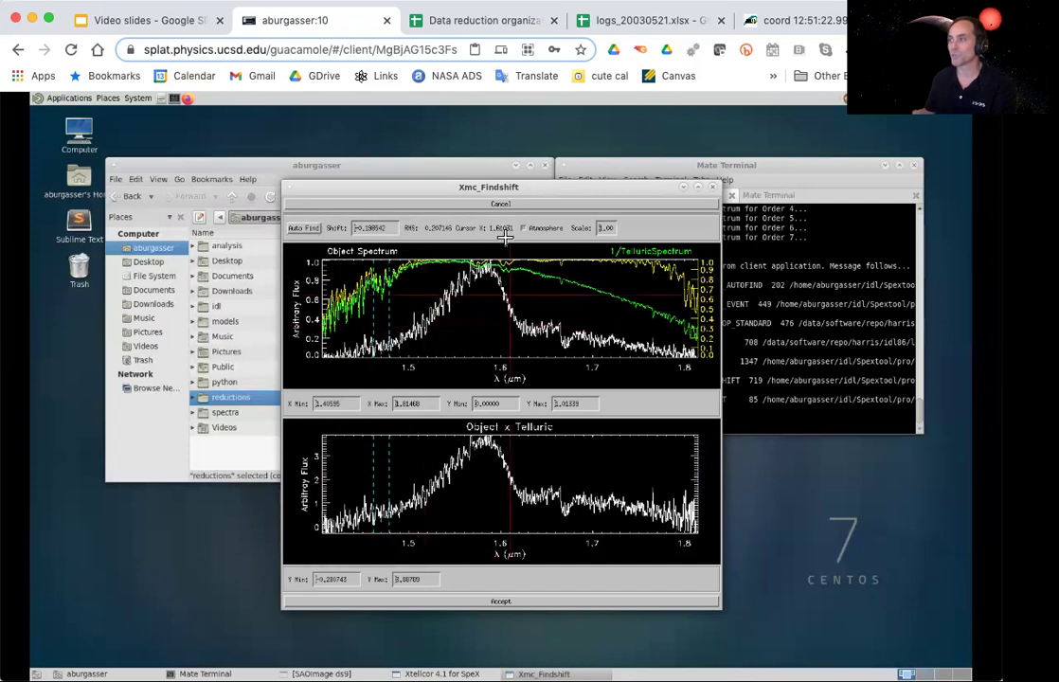
pyautogui.click(519, 603)
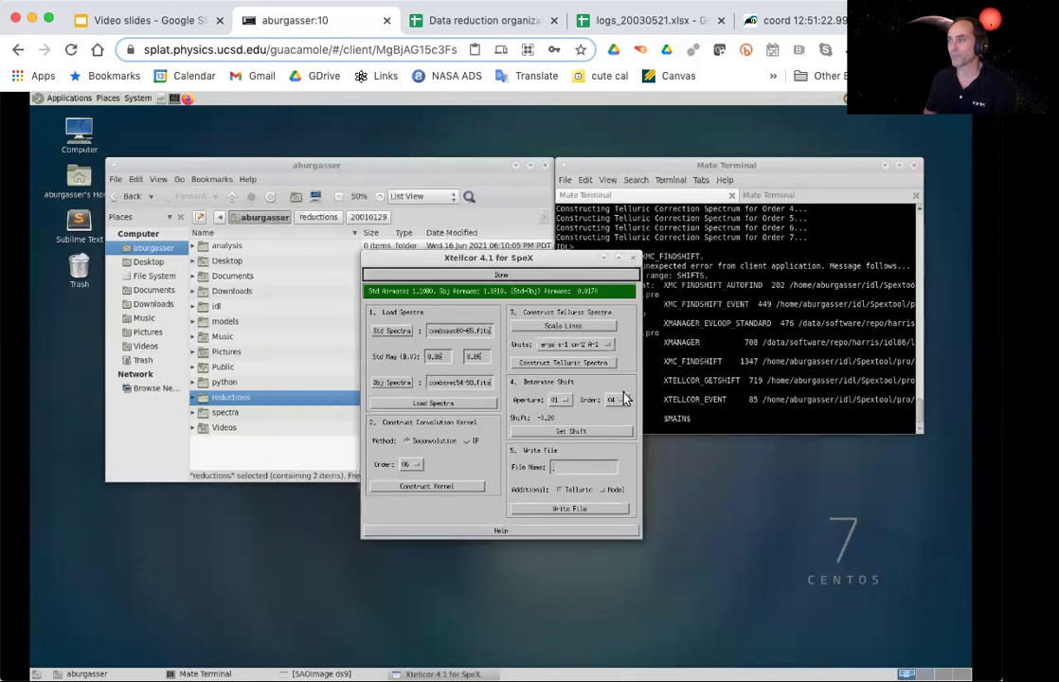
# Step: Fit order 05 with a region near 1.27 µm and accept its 0.44 shift
pyautogui.click(571, 431)
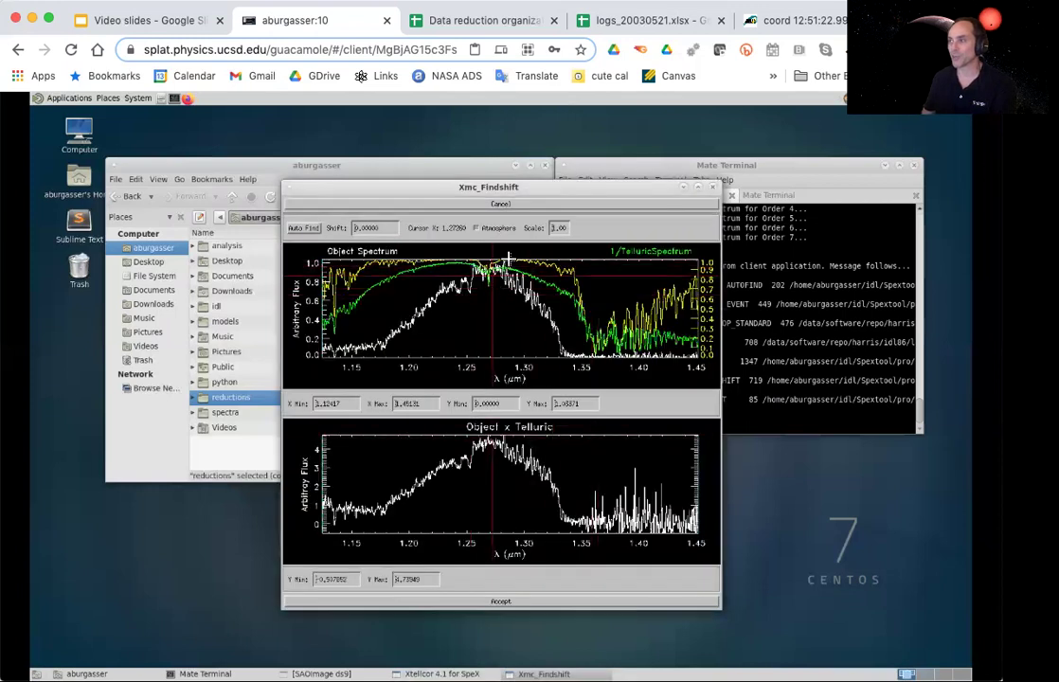
pyautogui.click(480, 287)
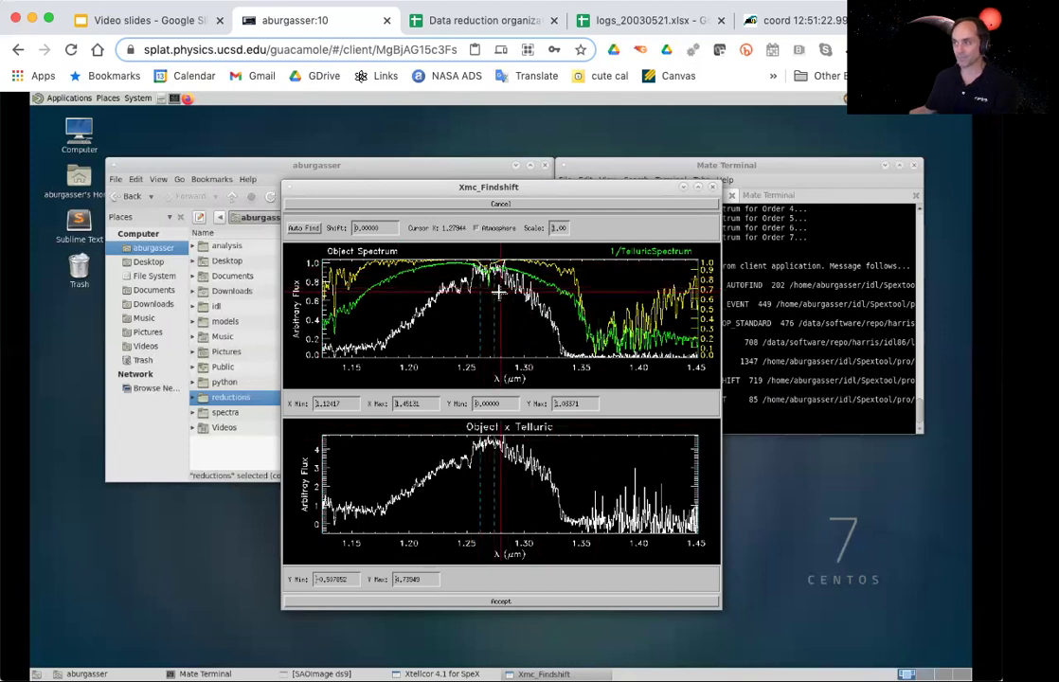
pyautogui.click(303, 229)
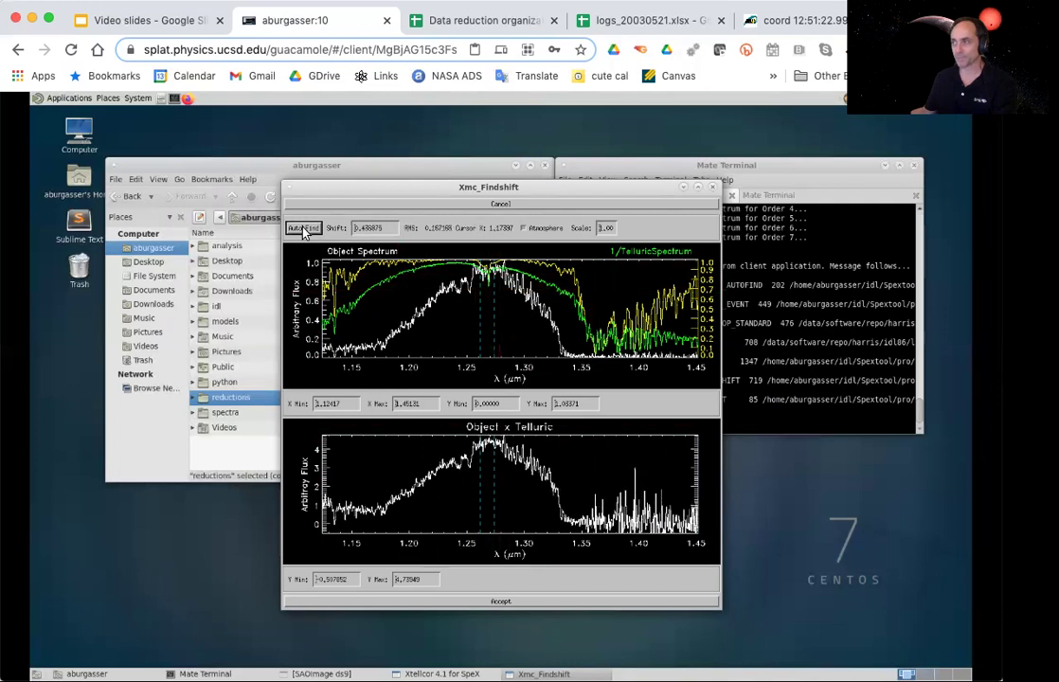
pyautogui.click(484, 600)
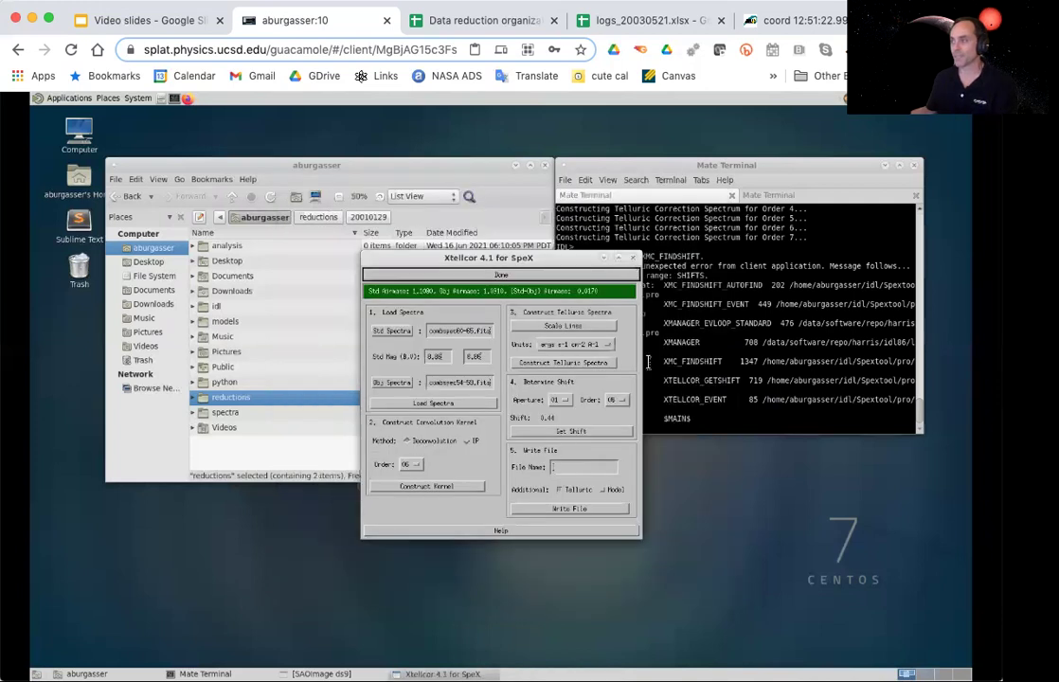
# Step: Auto-find and accept the order 06 shift near 1.12 µm, then take order 07 with no shift
pyautogui.click(611, 403)
pyautogui.click(607, 417)
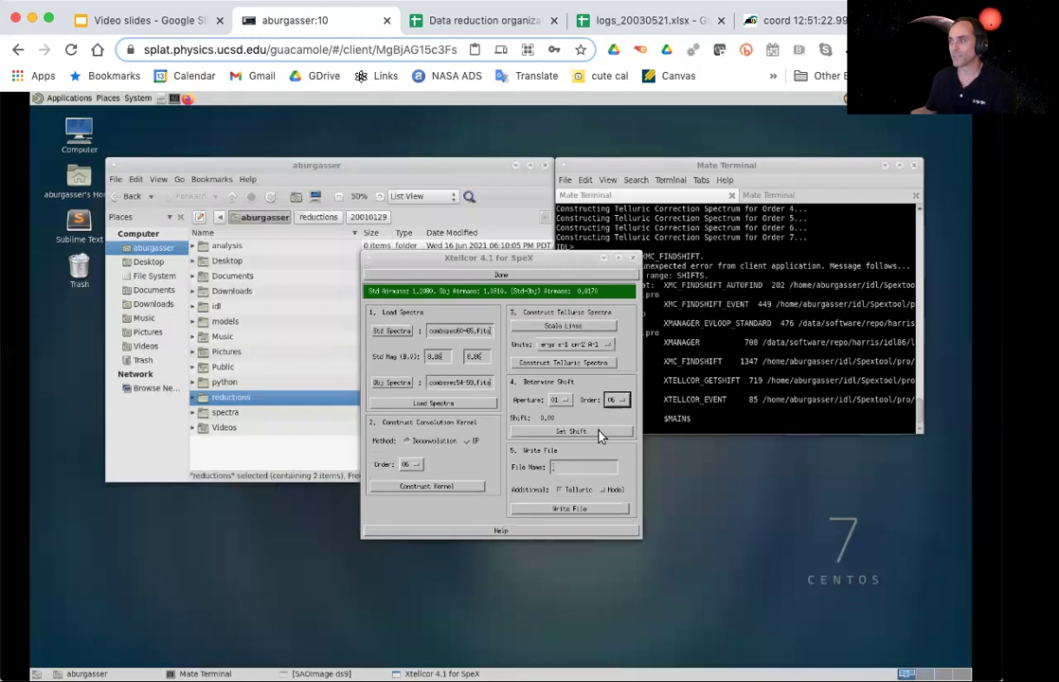
pyautogui.click(598, 432)
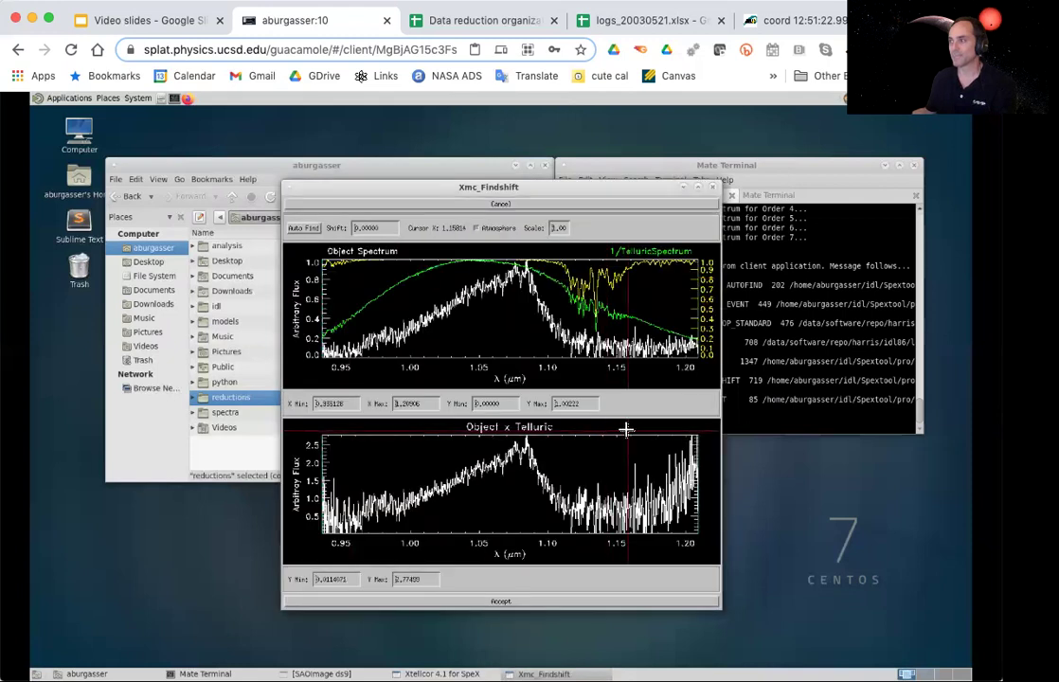
pyautogui.click(574, 324)
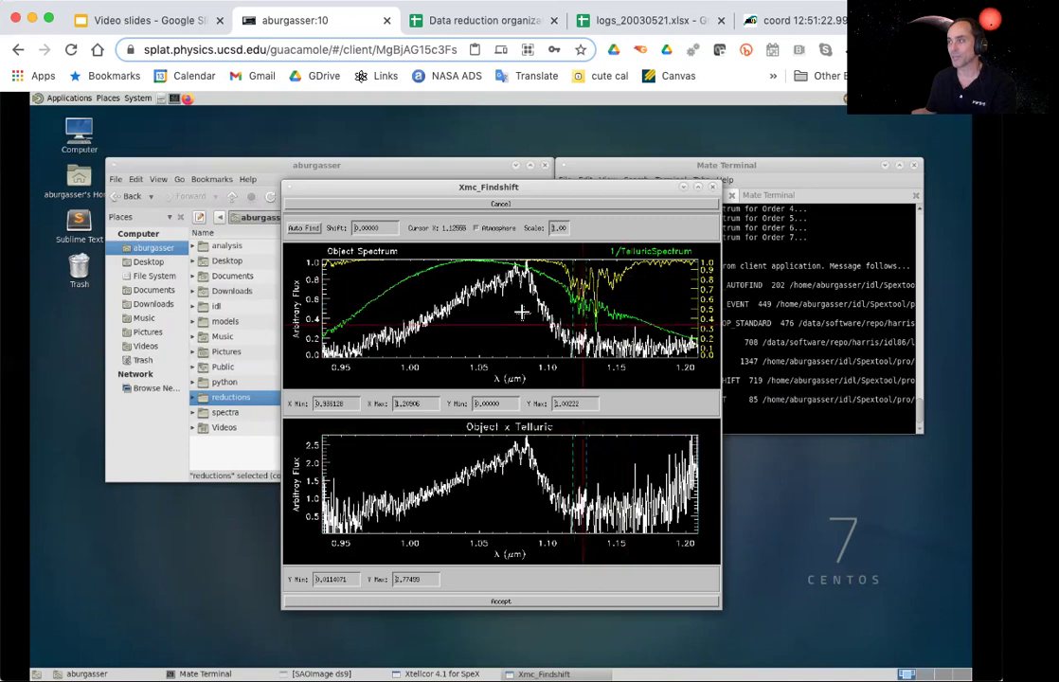
pyautogui.click(303, 231)
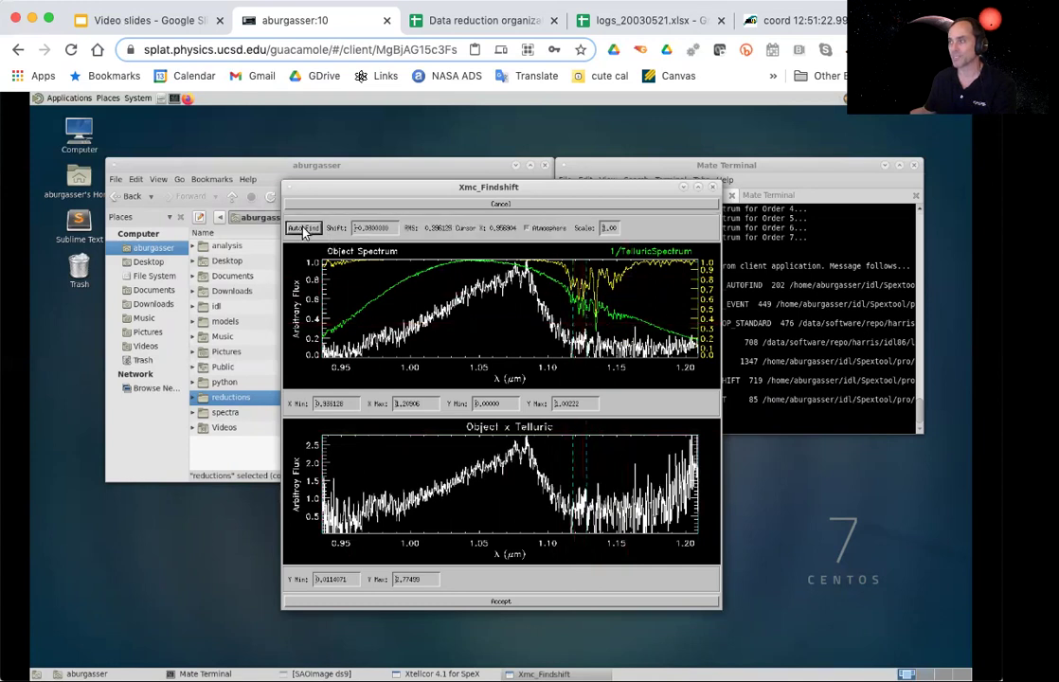
pyautogui.click(303, 231)
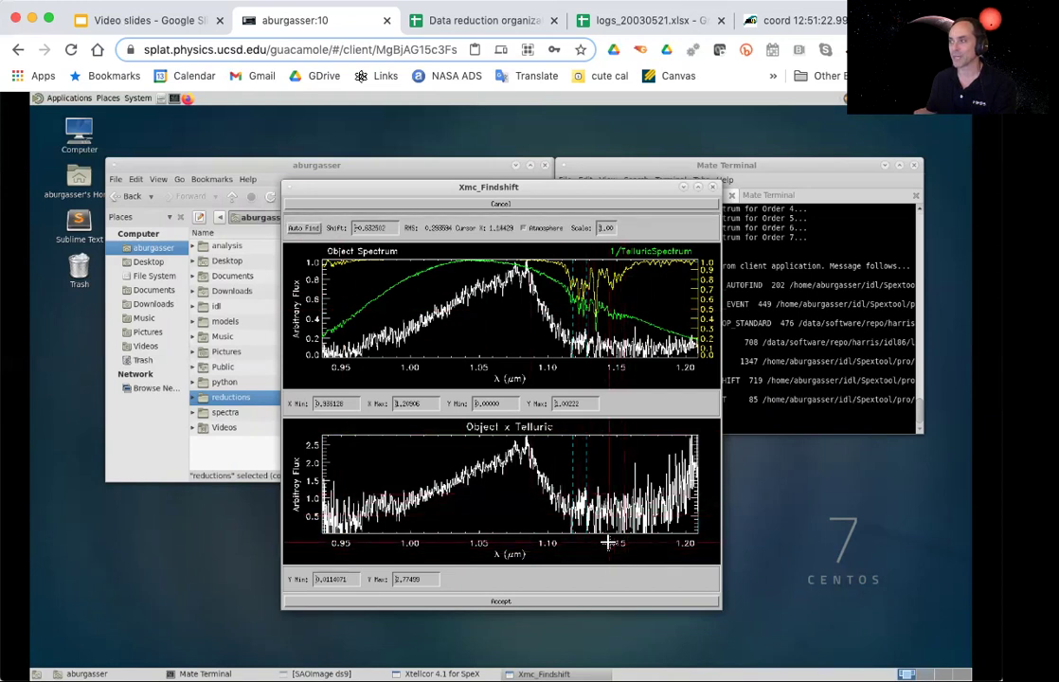
pyautogui.click(585, 607)
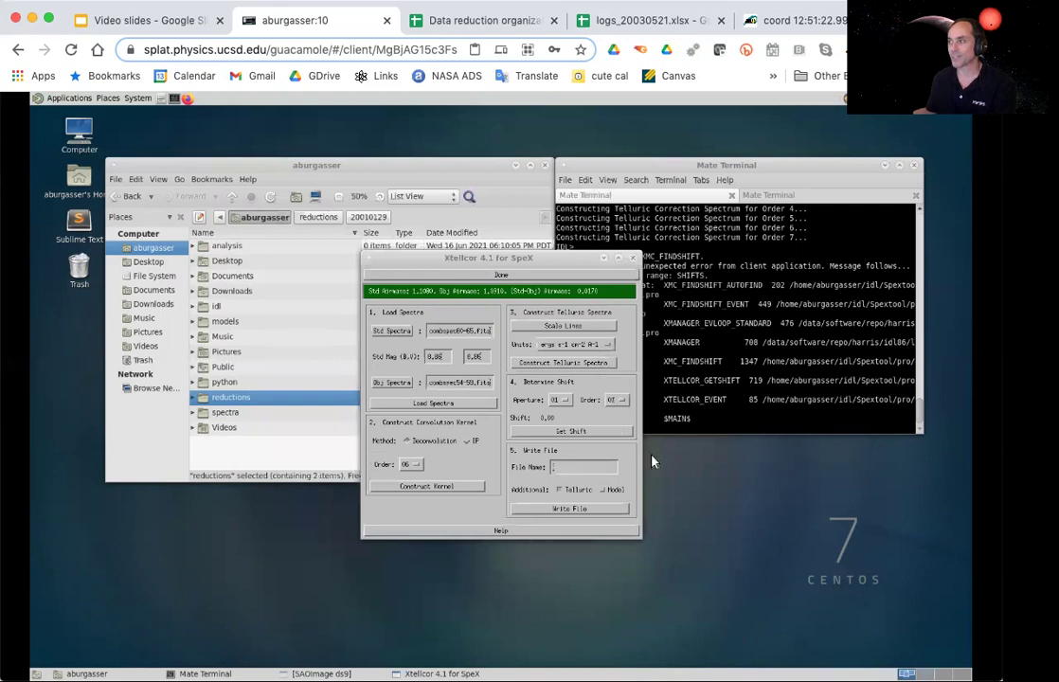
pyautogui.click(597, 431)
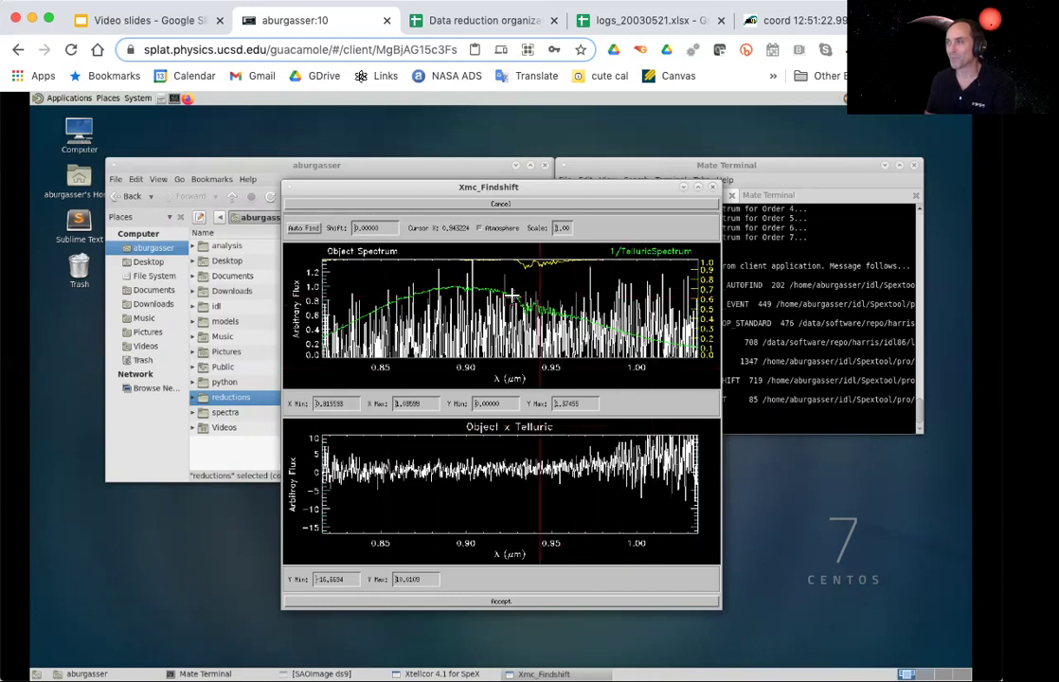
pyautogui.click(586, 604)
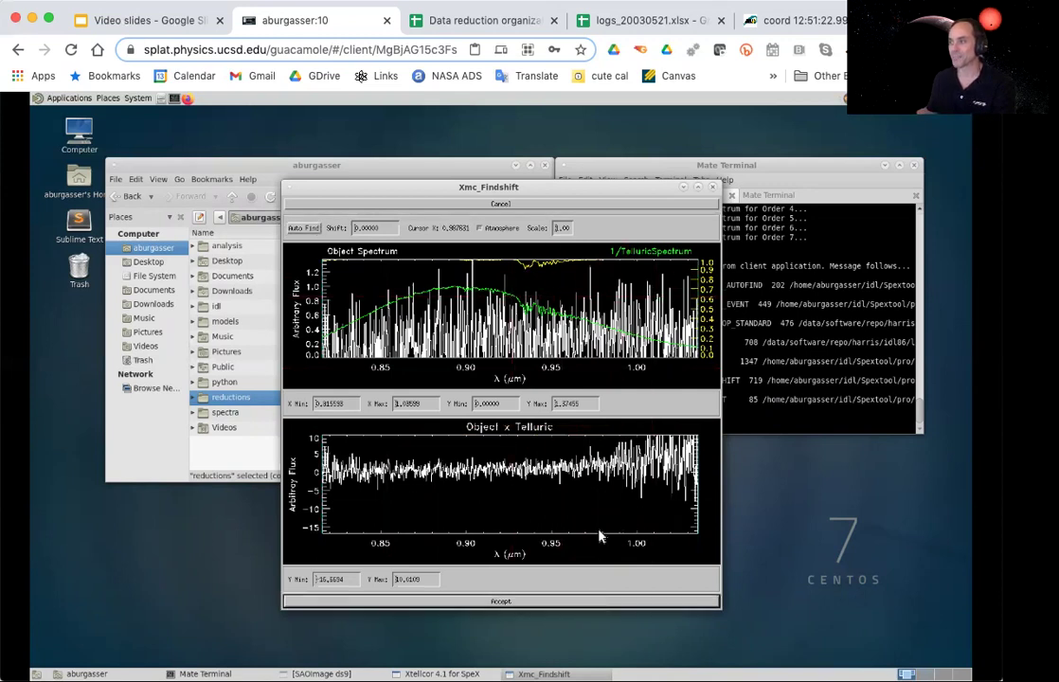
# Step: Write spex-sxd_J1231+0847_20030521.fits with the model spectrum included and view it in xvspec
pyautogui.click(556, 466)
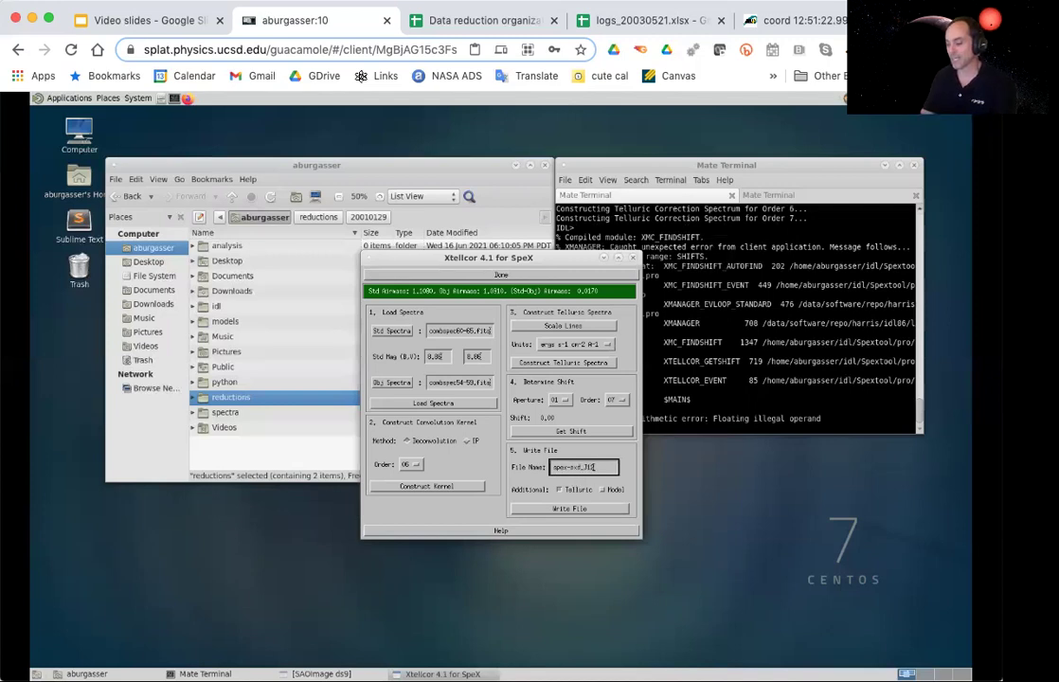
pyautogui.write('1-0847')
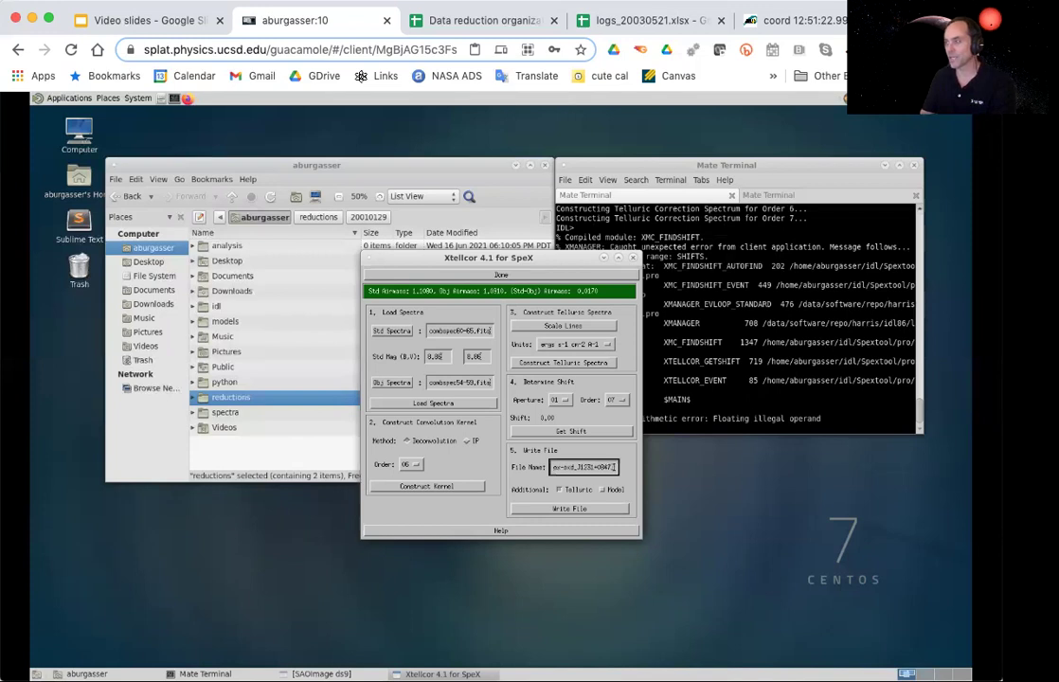
pyautogui.write('_2003052')
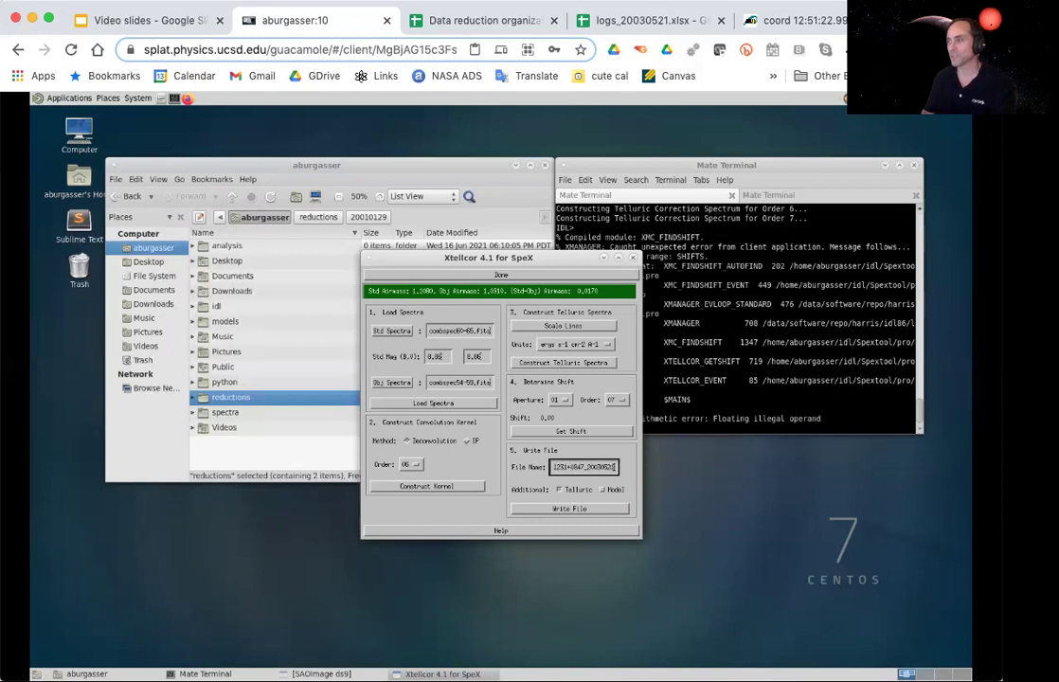
pyautogui.click(611, 489)
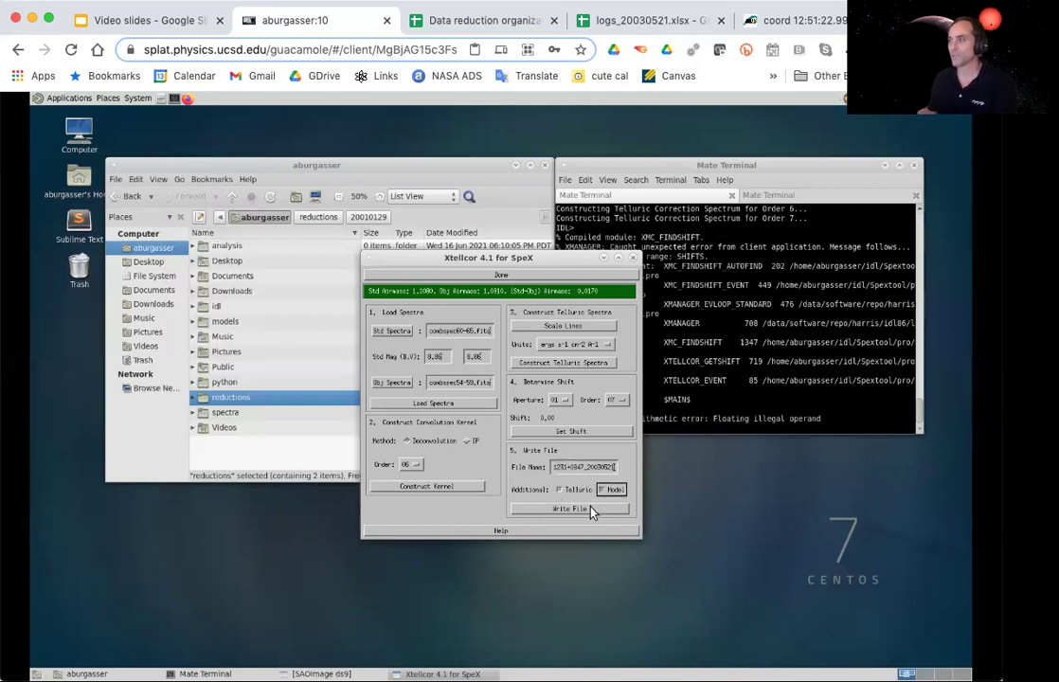
pyautogui.click(587, 508)
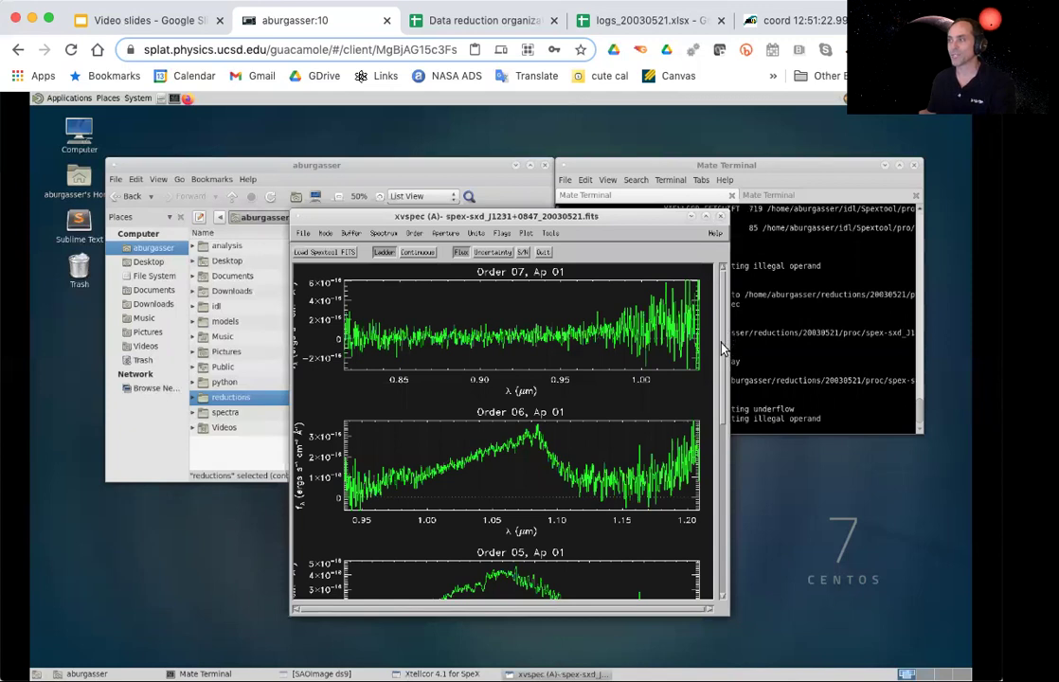
# Step: Browse the corrected orders in xvspec, then close xvspec and Xtellcor
pyautogui.scroll(-1, 722, 363)
pyautogui.moveTo(722, 363); pyautogui.dragTo(696, 260)
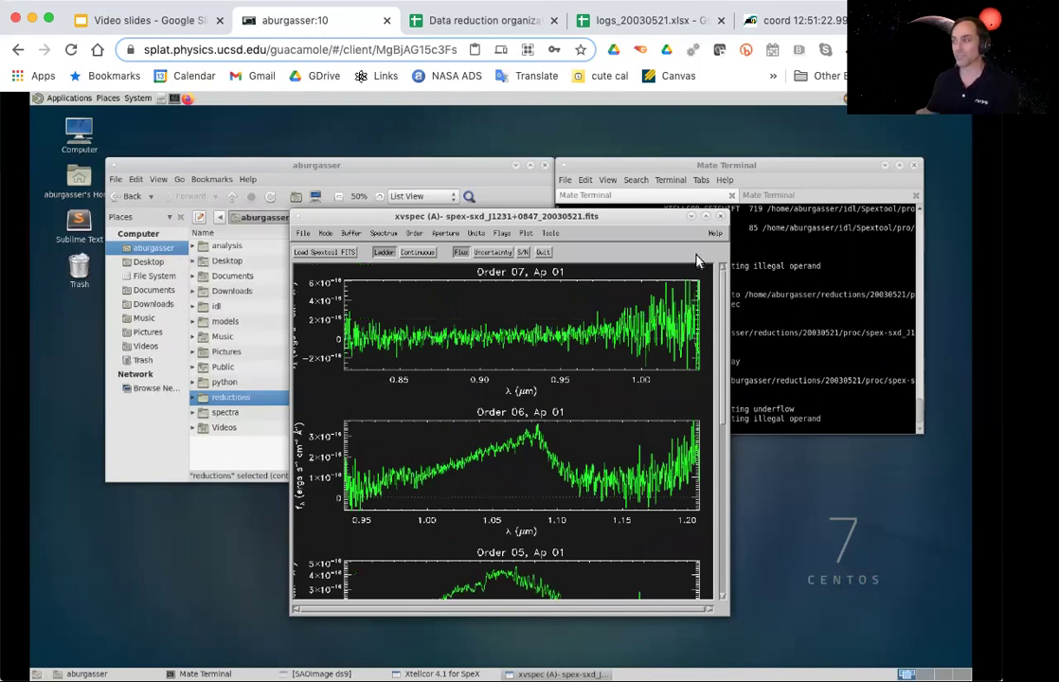
pyautogui.moveTo(724, 296); pyautogui.dragTo(701, 208)
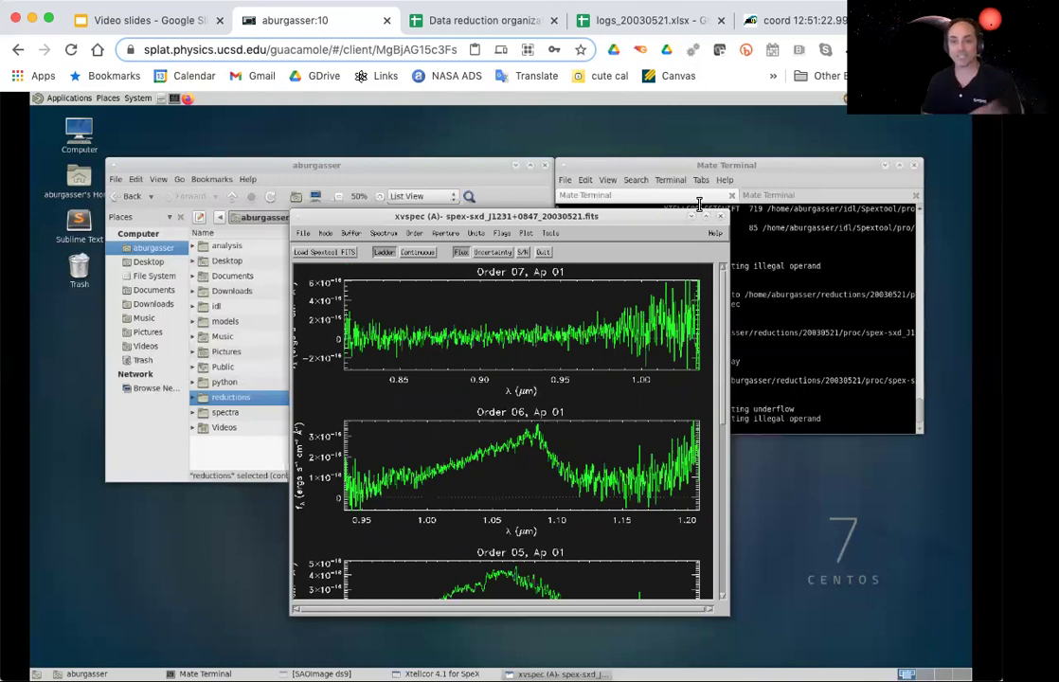
pyautogui.click(546, 251)
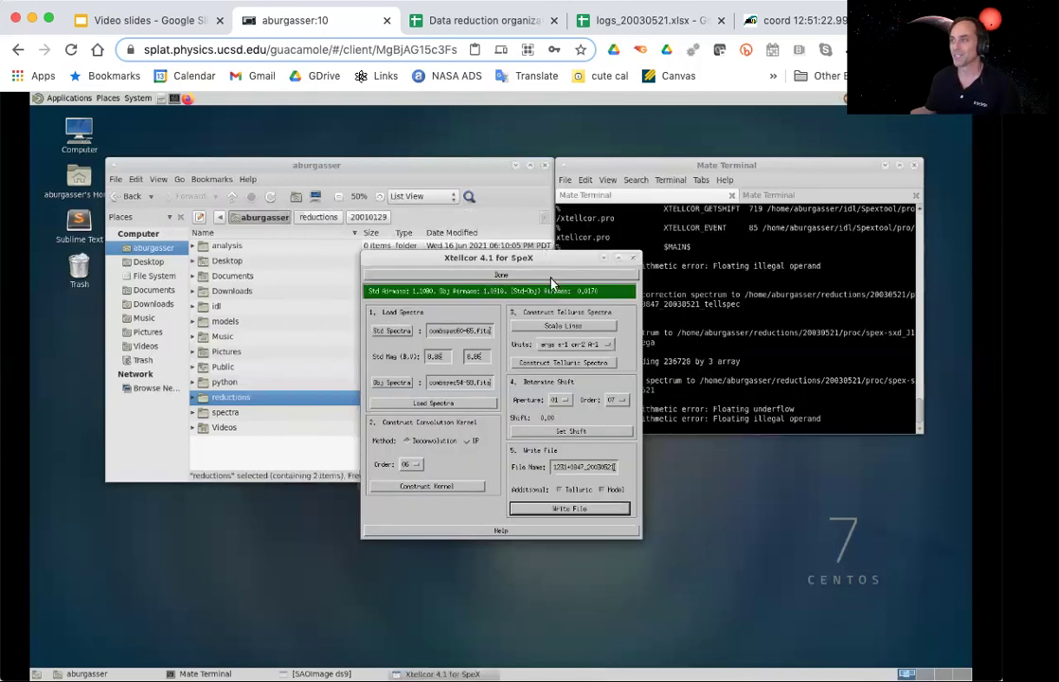
pyautogui.click(514, 276)
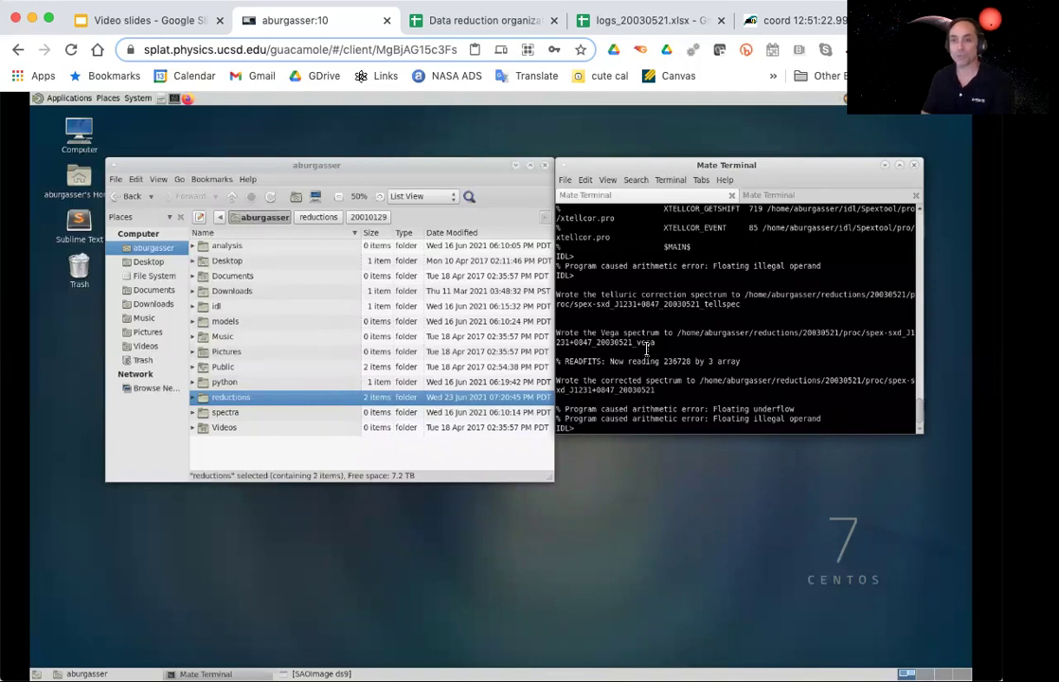
# Step: Launch xmergeorders and pick spex-sxd_J1231+0847_20030521.fits from the proc folder as its input spectrum
pyautogui.write('xmergeorders')
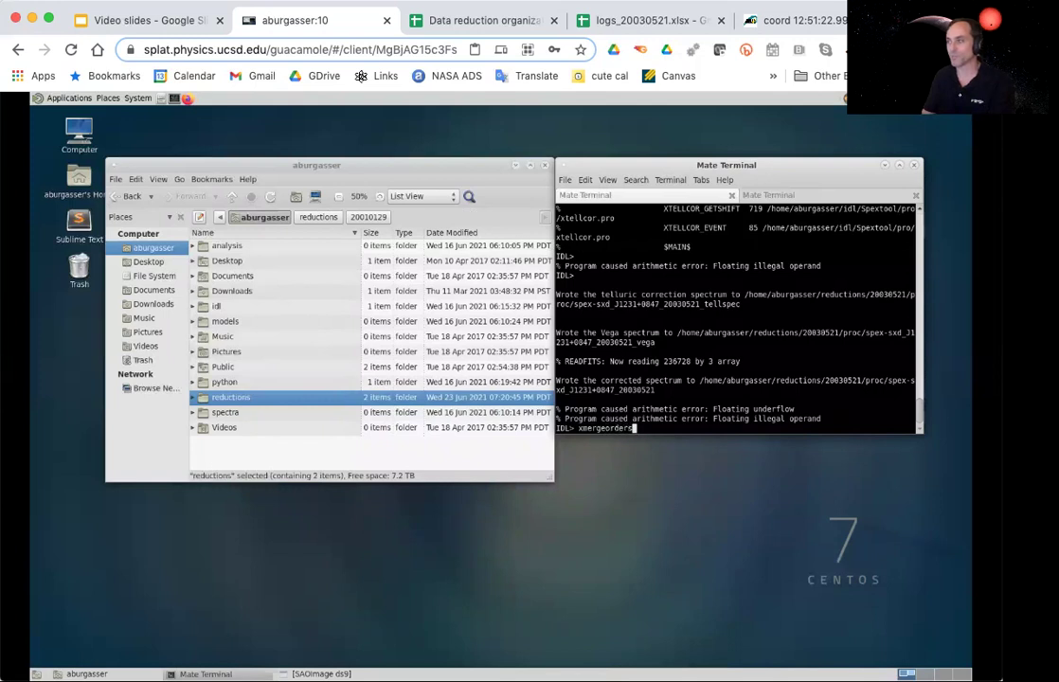
pyautogui.press('Return')
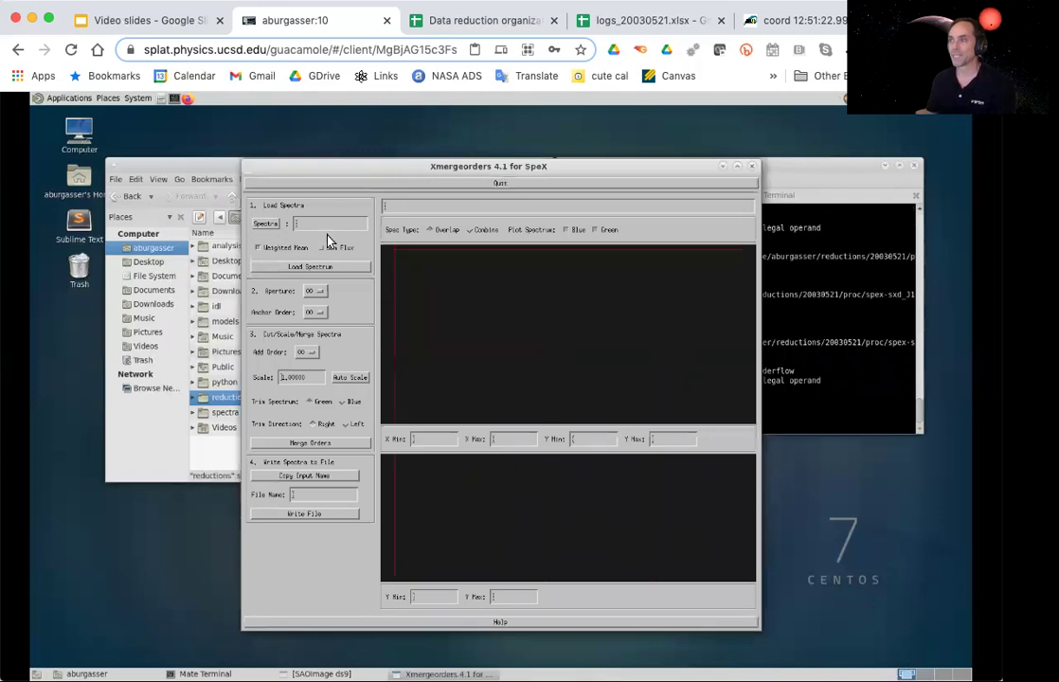
pyautogui.click(269, 226)
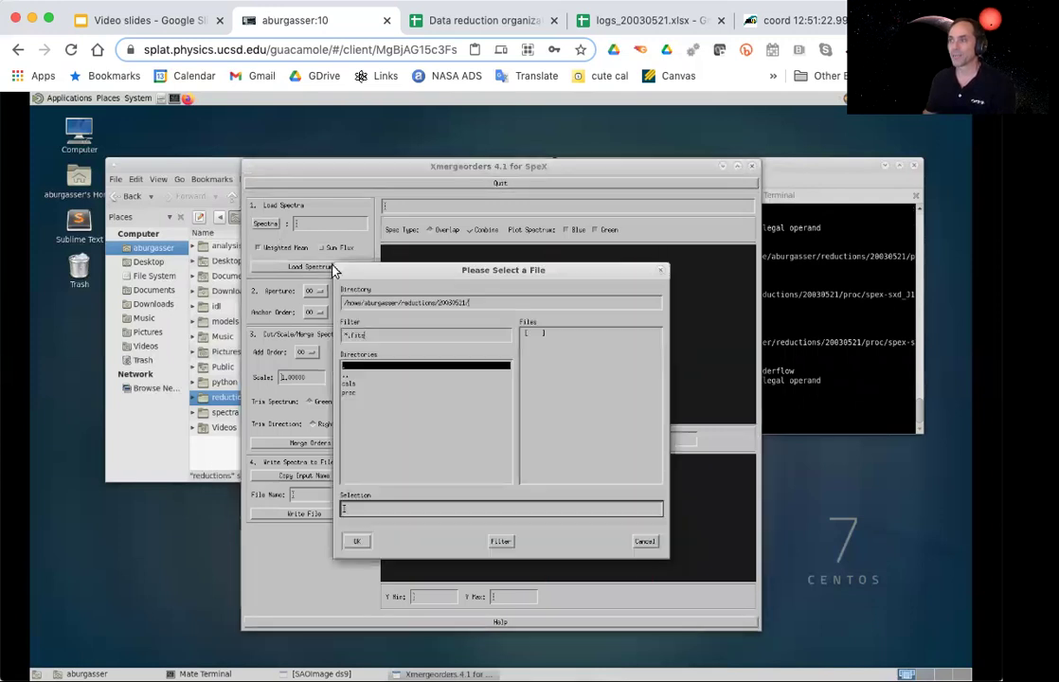
pyautogui.doubleClick(357, 393)
pyautogui.moveTo(660, 388); pyautogui.dragTo(641, 493)
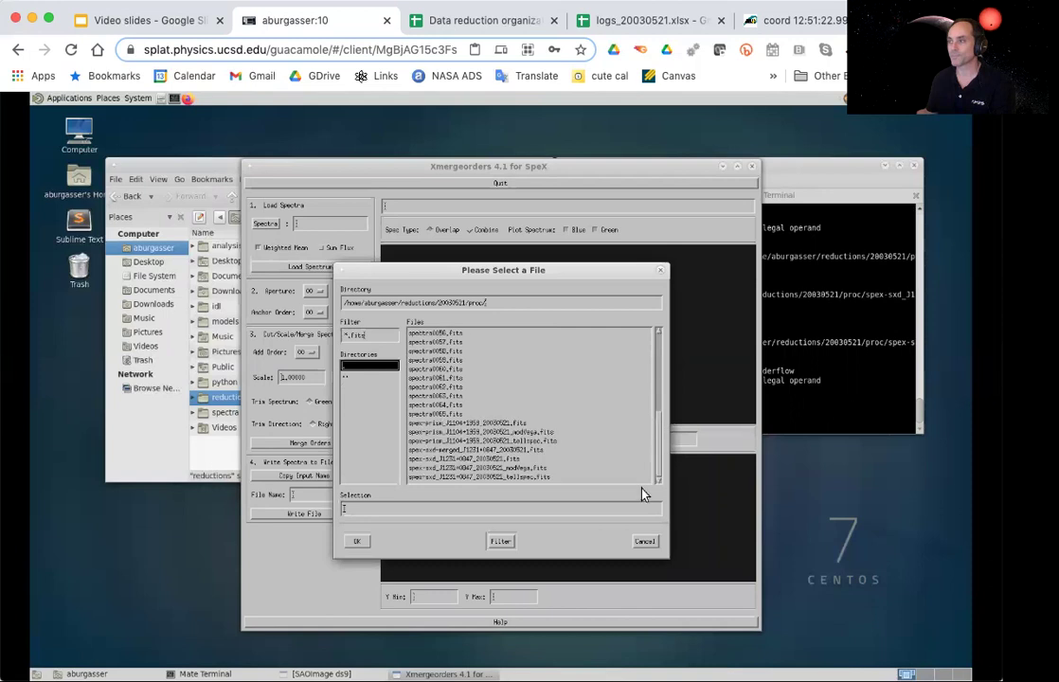
pyautogui.doubleClick(474, 458)
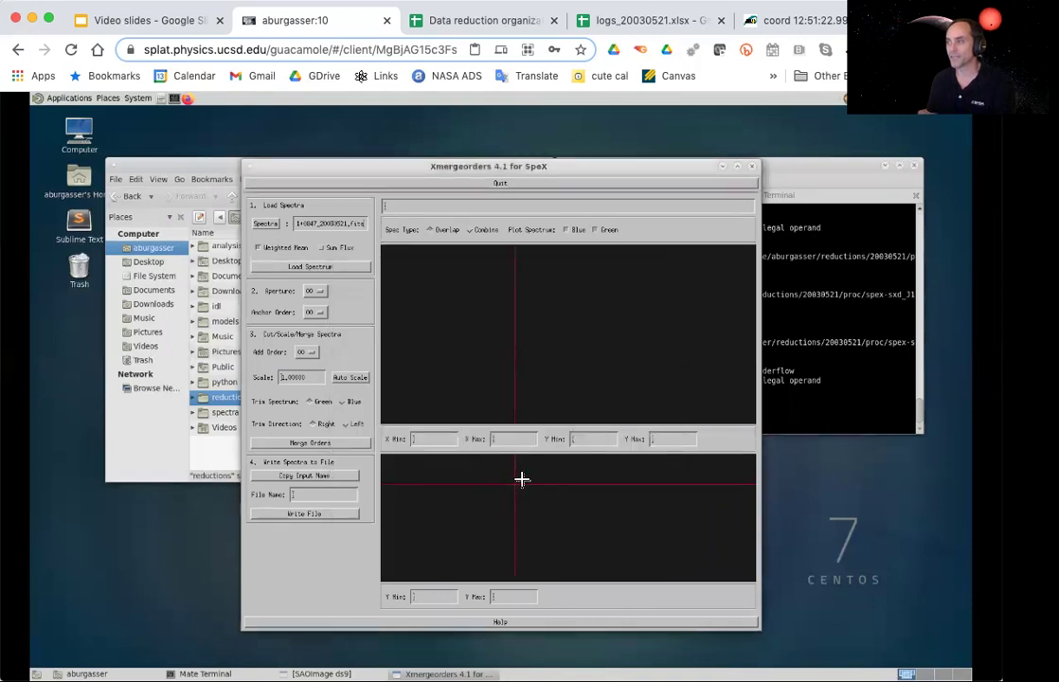
# Step: Load the spectrum, set order 03 as the anchor, and merge order 04 into it
pyautogui.click(301, 269)
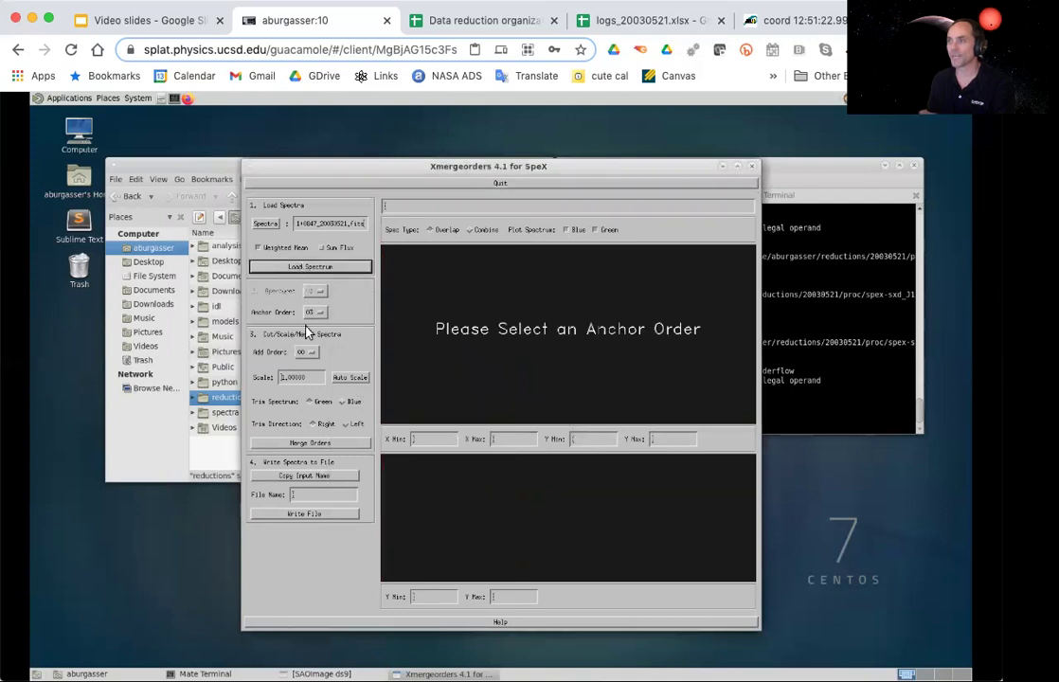
pyautogui.click(311, 313)
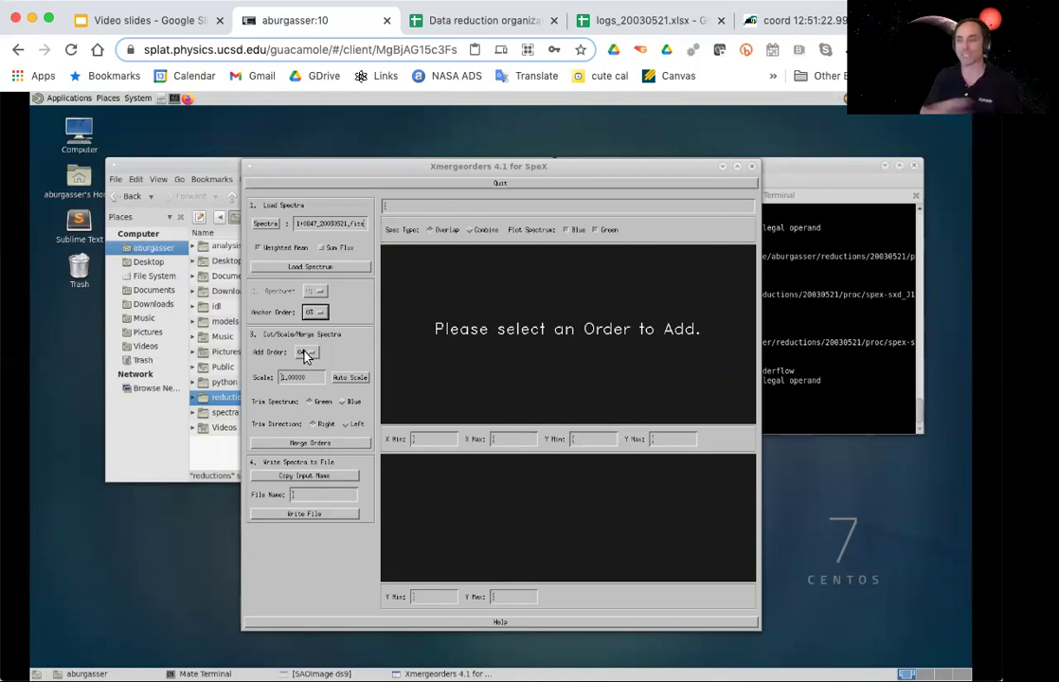
pyautogui.click(303, 354)
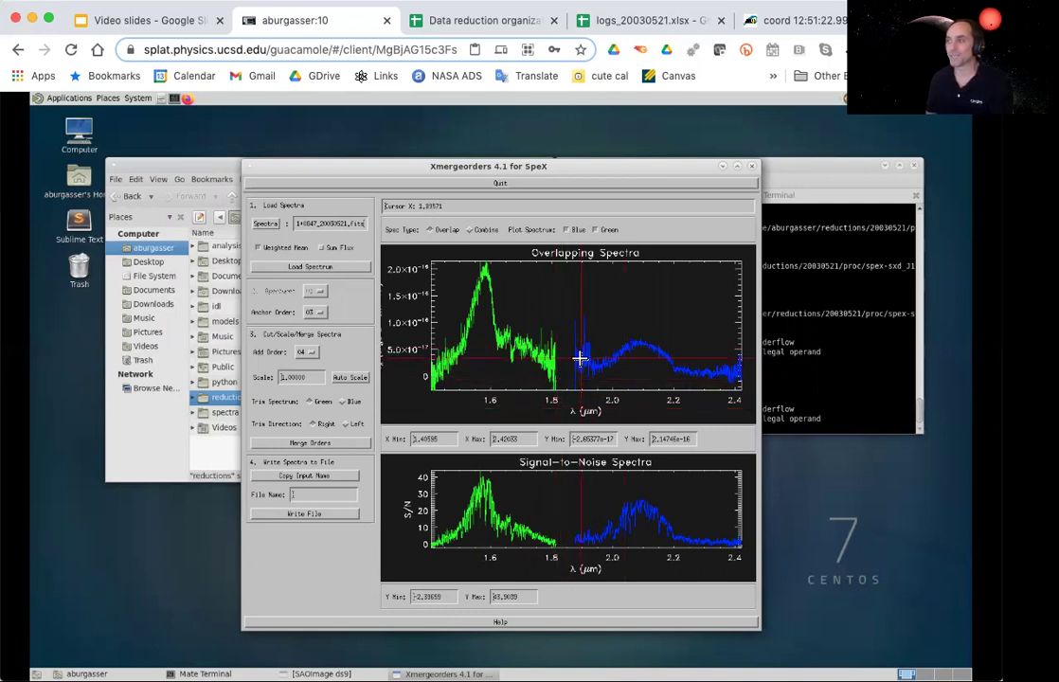
pyautogui.click(296, 443)
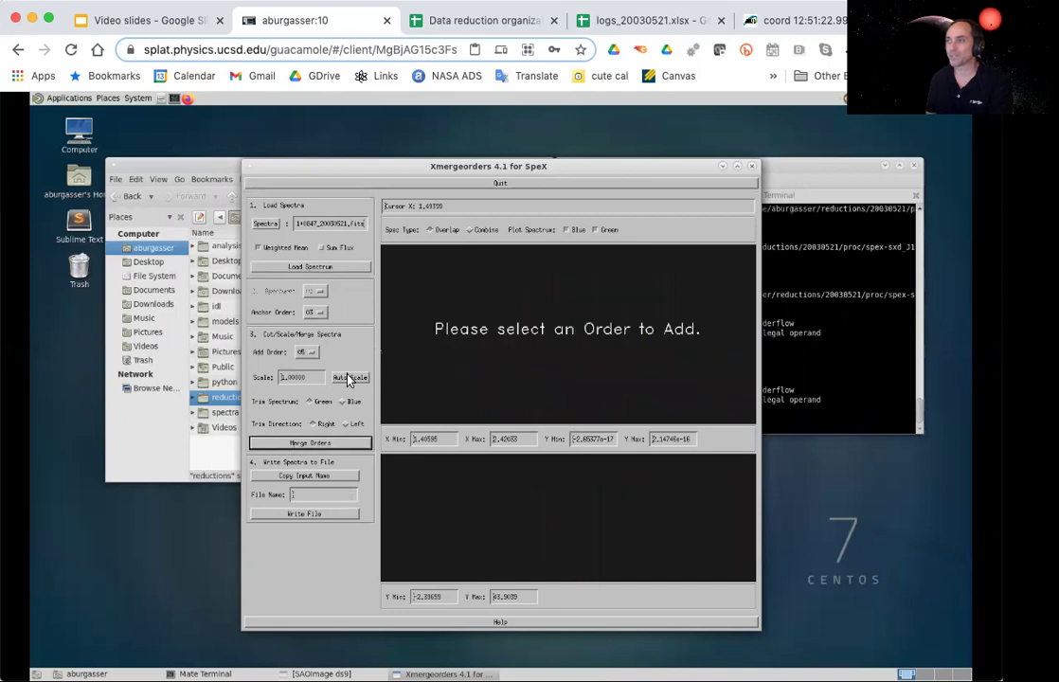
# Step: Add order 05 and compare it with the anchor in the 1.33–1.49 µm overlap
pyautogui.click(300, 353)
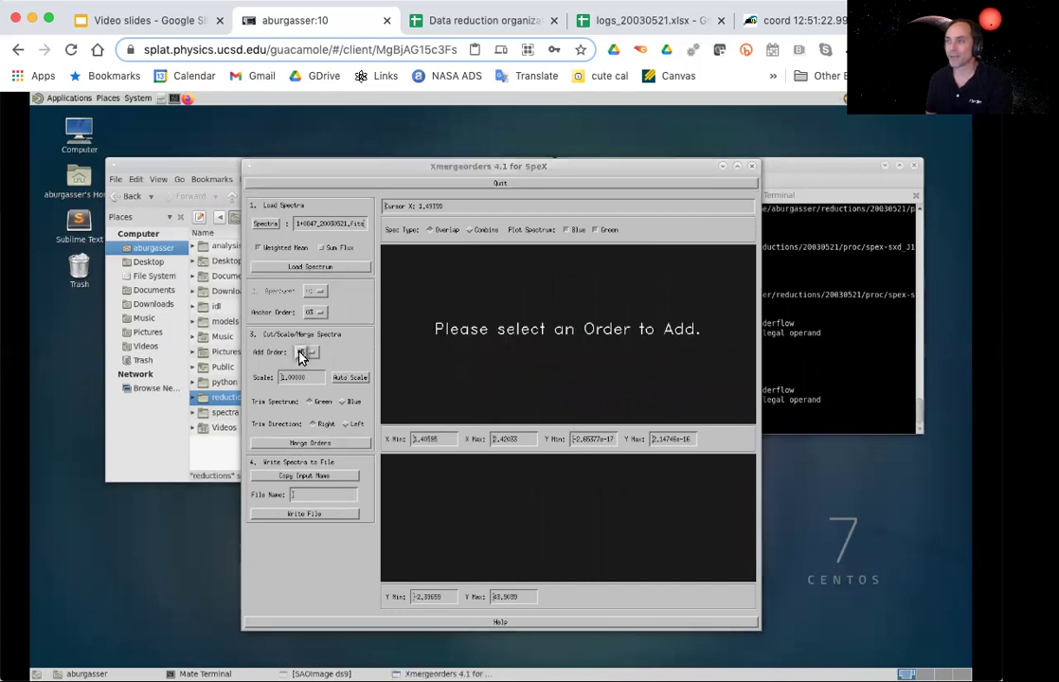
pyautogui.click(301, 353)
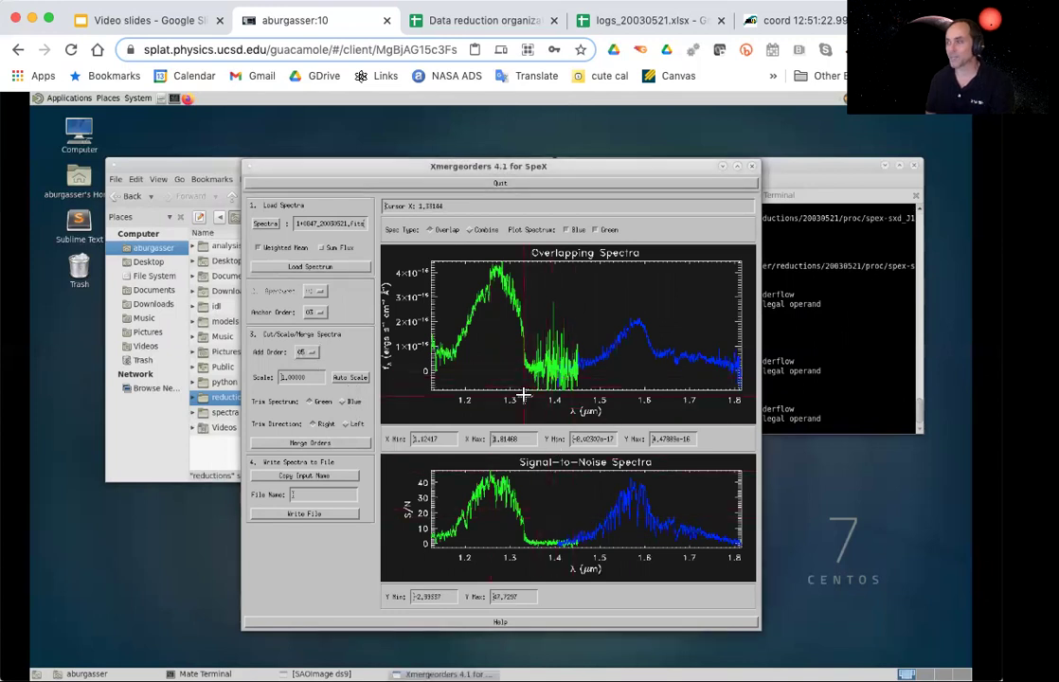
pyautogui.click(595, 343)
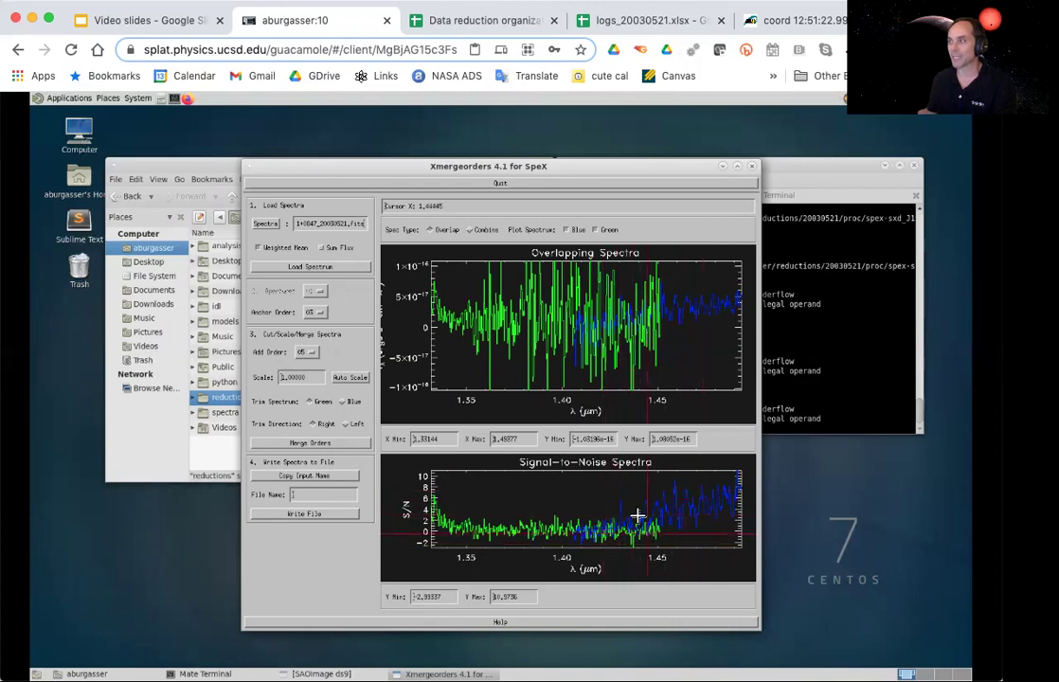
pyautogui.click(595, 230)
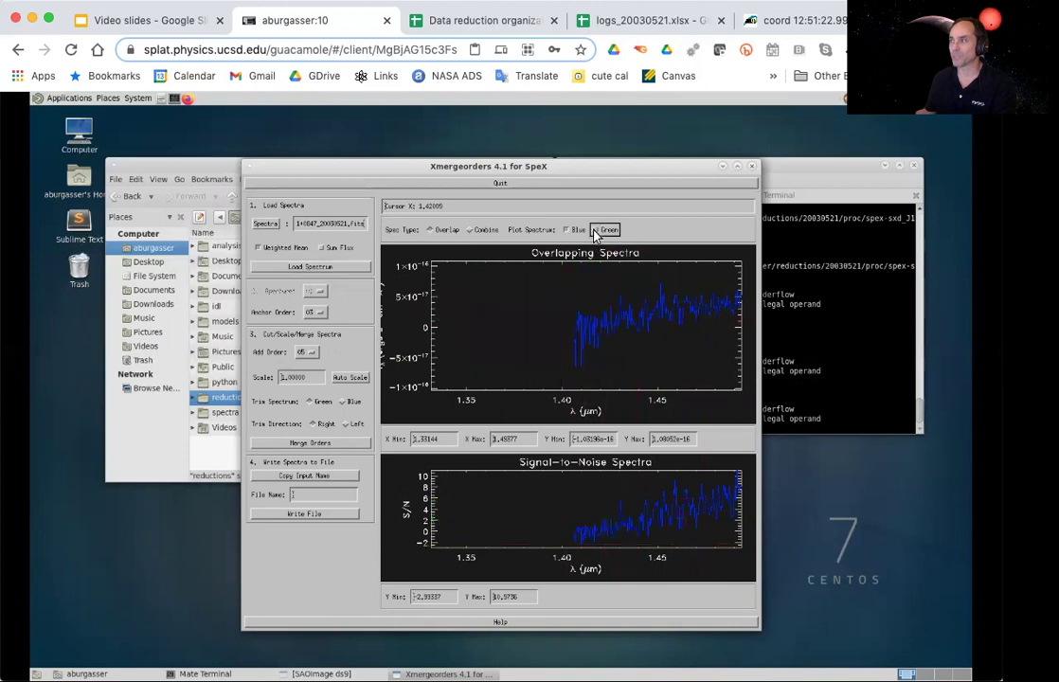
pyautogui.click(596, 230)
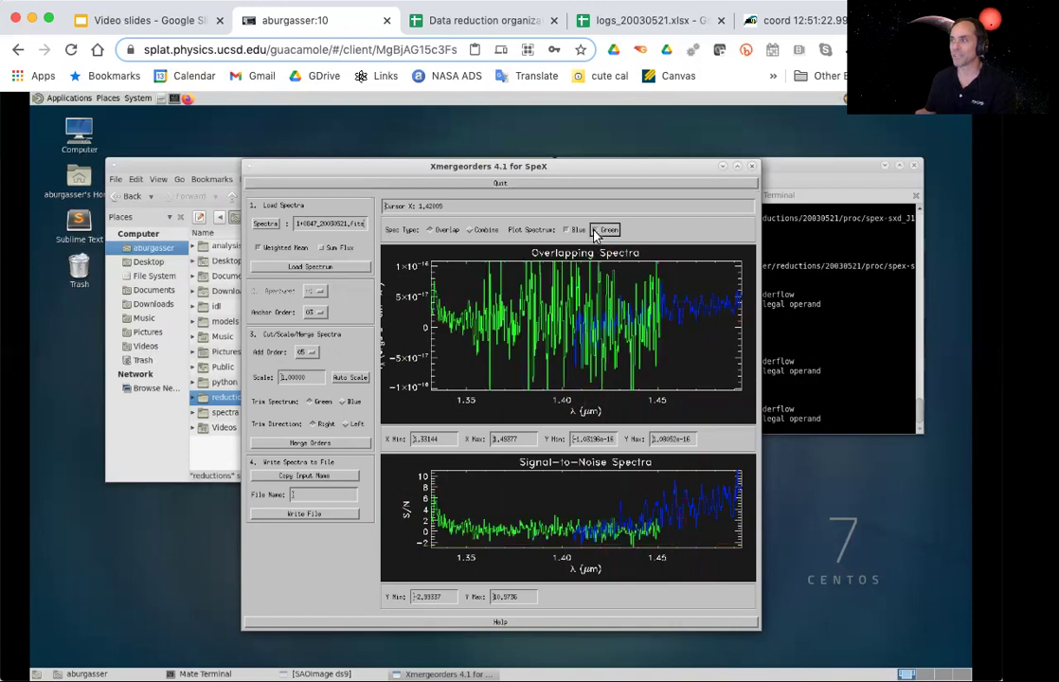
pyautogui.click(596, 230)
pyautogui.click(596, 230)
pyautogui.click(596, 230)
pyautogui.click(596, 231)
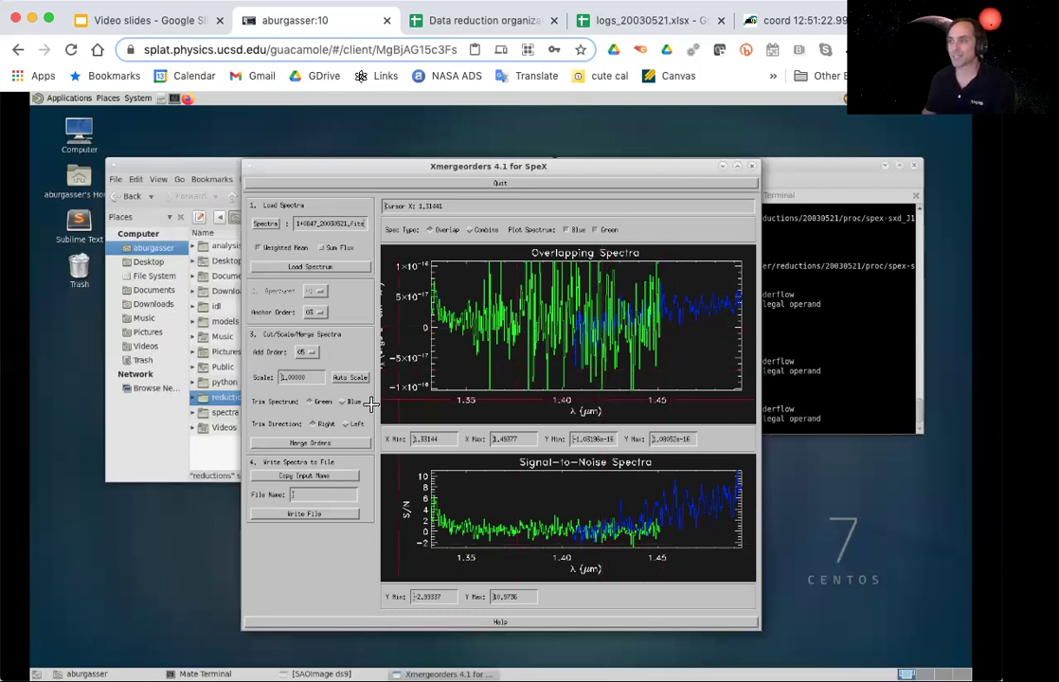
# Step: Trim order 05 from the right beyond about 1.416 µm, check the overlap, and merge it
pyautogui.click(316, 426)
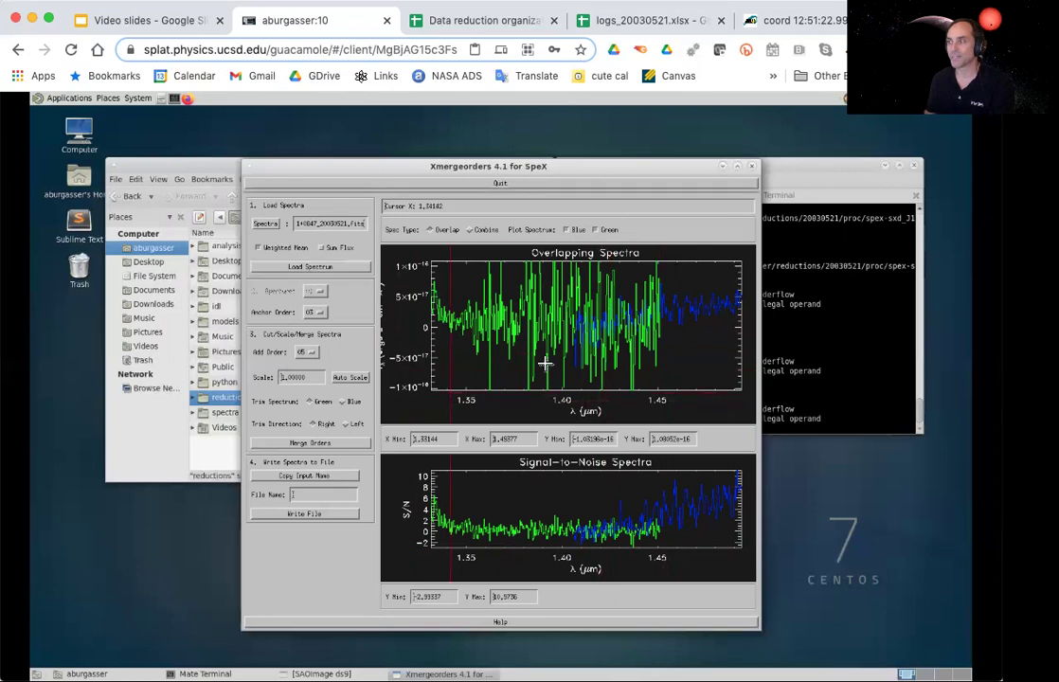
pyautogui.click(599, 331)
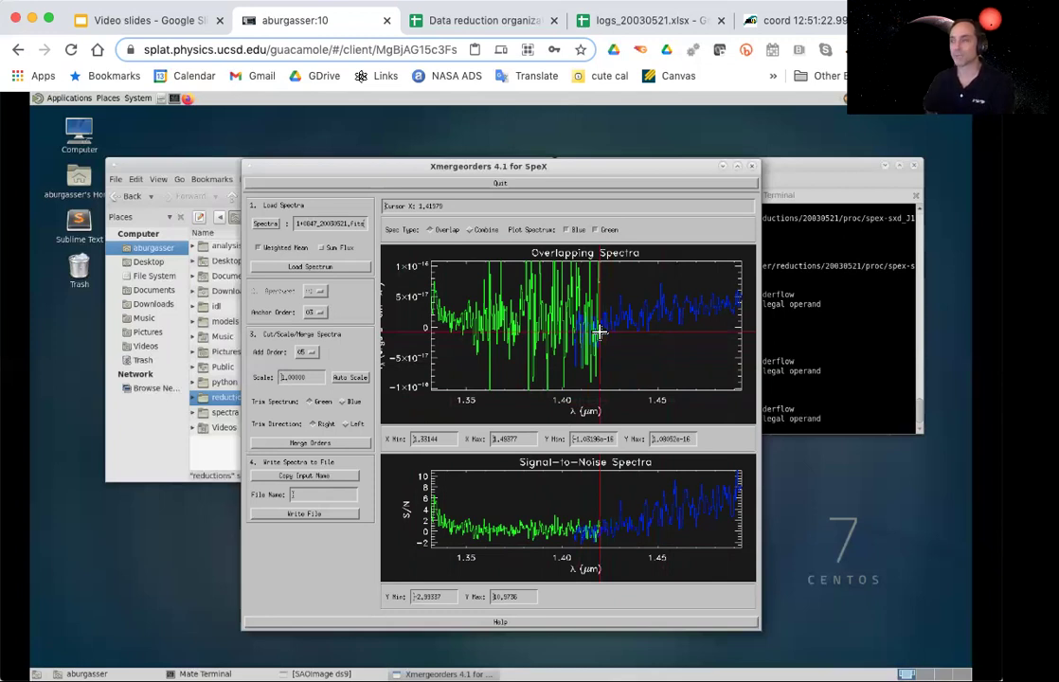
pyautogui.click(597, 230)
pyautogui.click(596, 230)
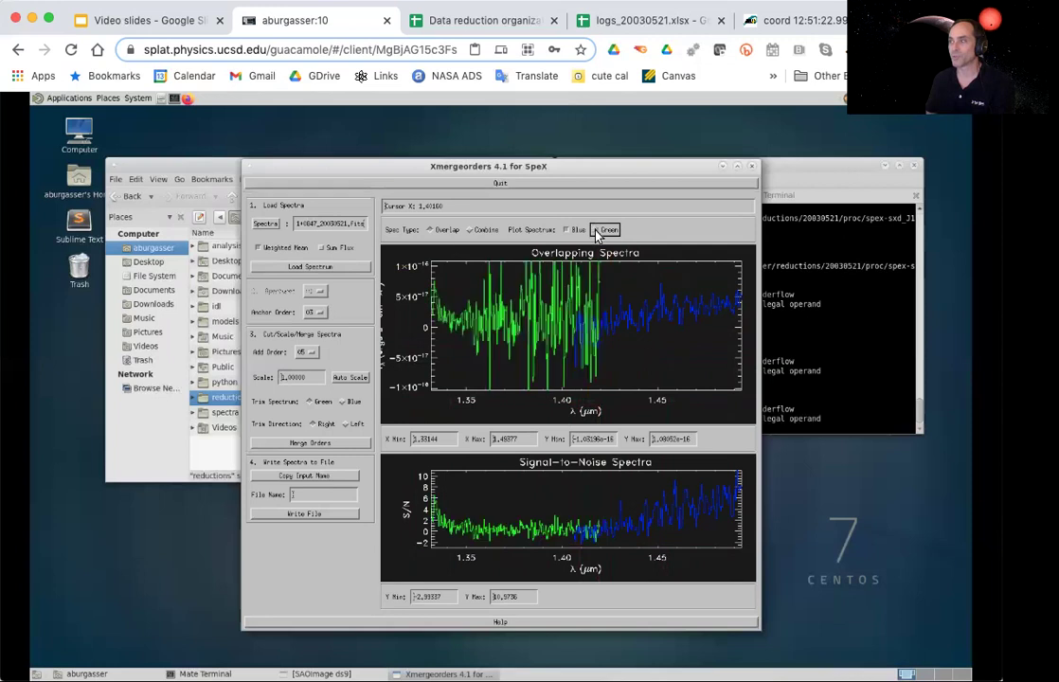
pyautogui.click(596, 230)
pyautogui.click(597, 230)
pyautogui.click(306, 444)
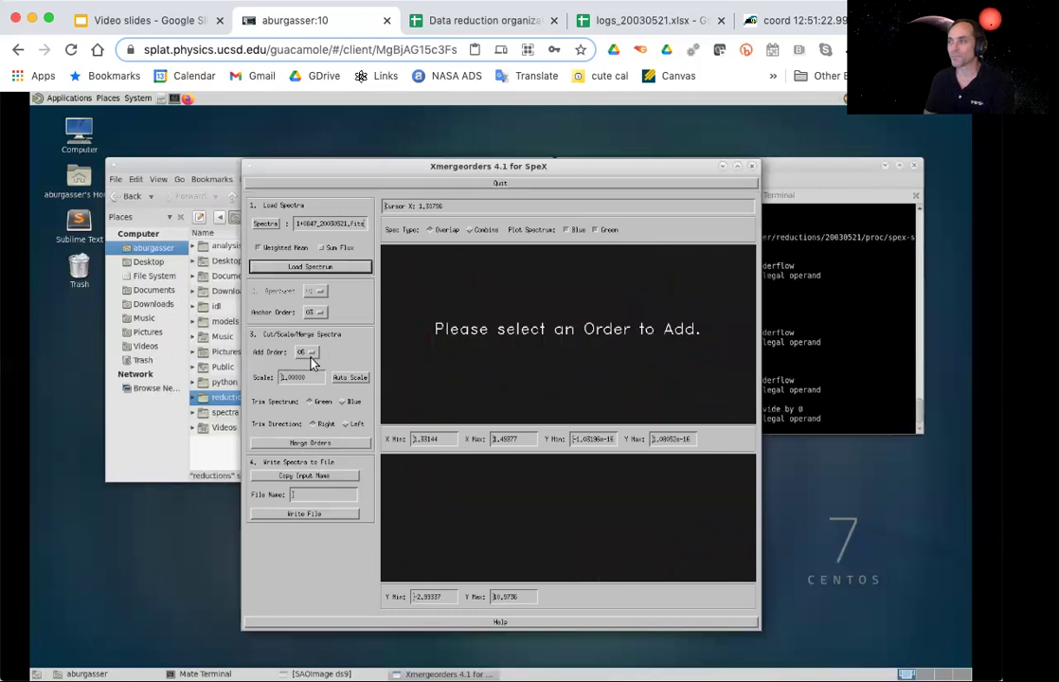
# Step: Add order 06 and compare it with the merged spectrum in the 1.10–1.23 µm overlap
pyautogui.click(300, 353)
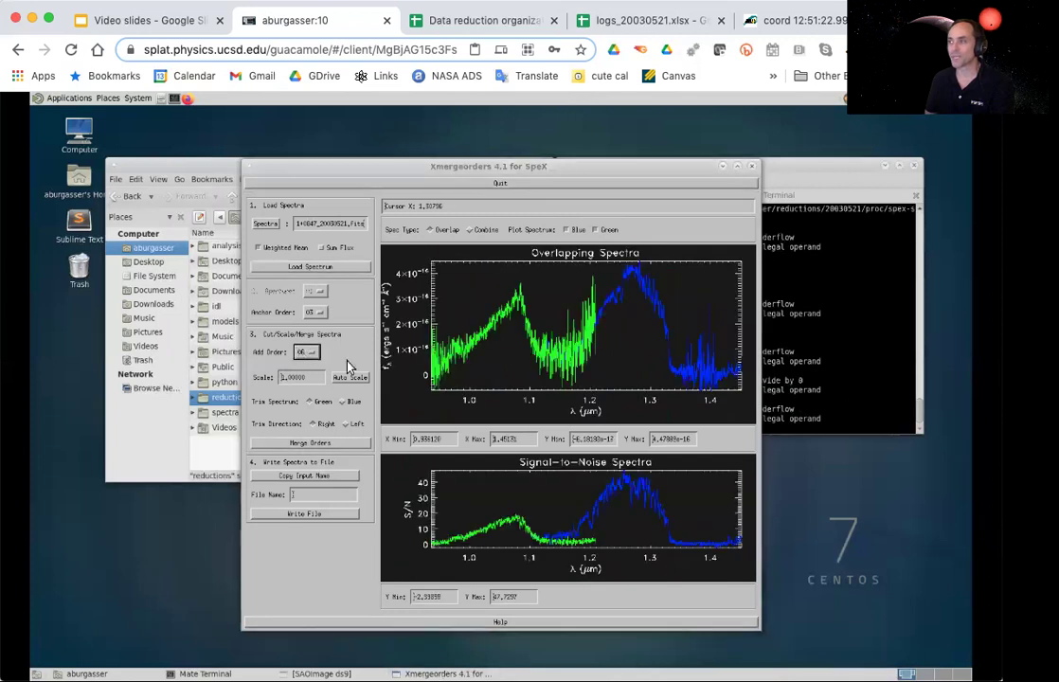
pyautogui.press('z')
pyautogui.click(530, 382)
pyautogui.click(609, 300)
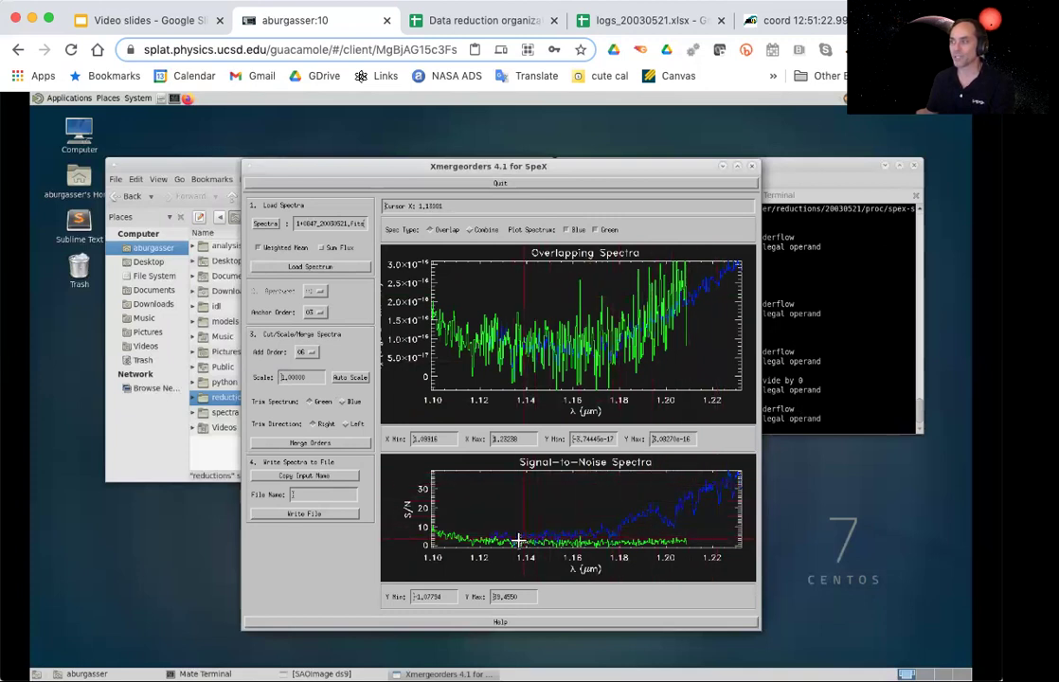
pyautogui.click(595, 230)
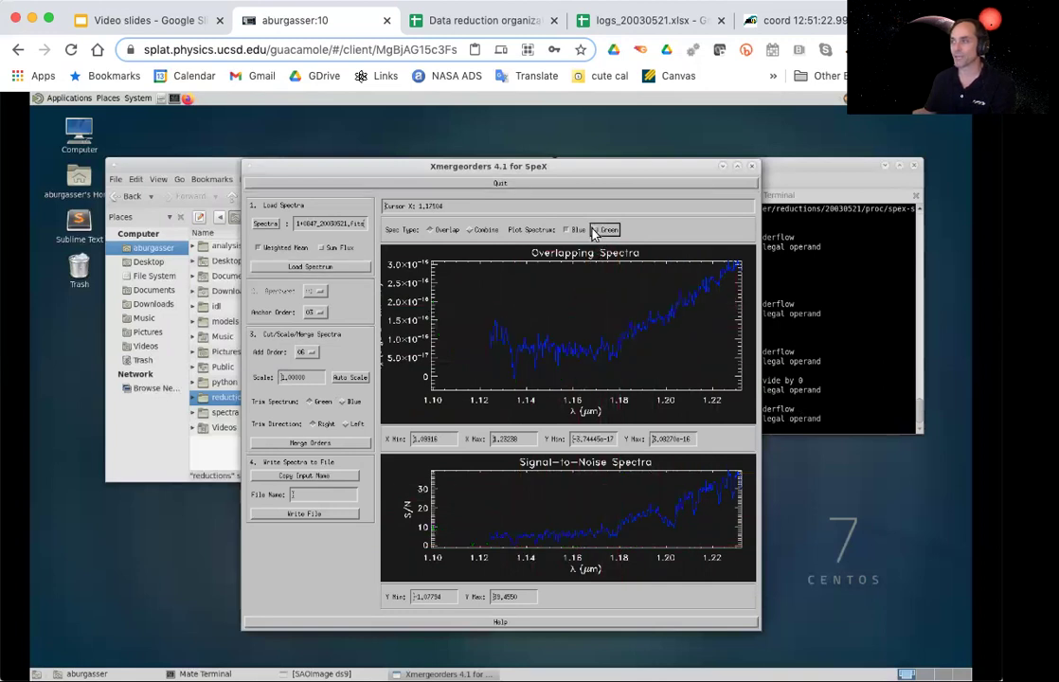
pyautogui.click(595, 231)
pyautogui.click(594, 230)
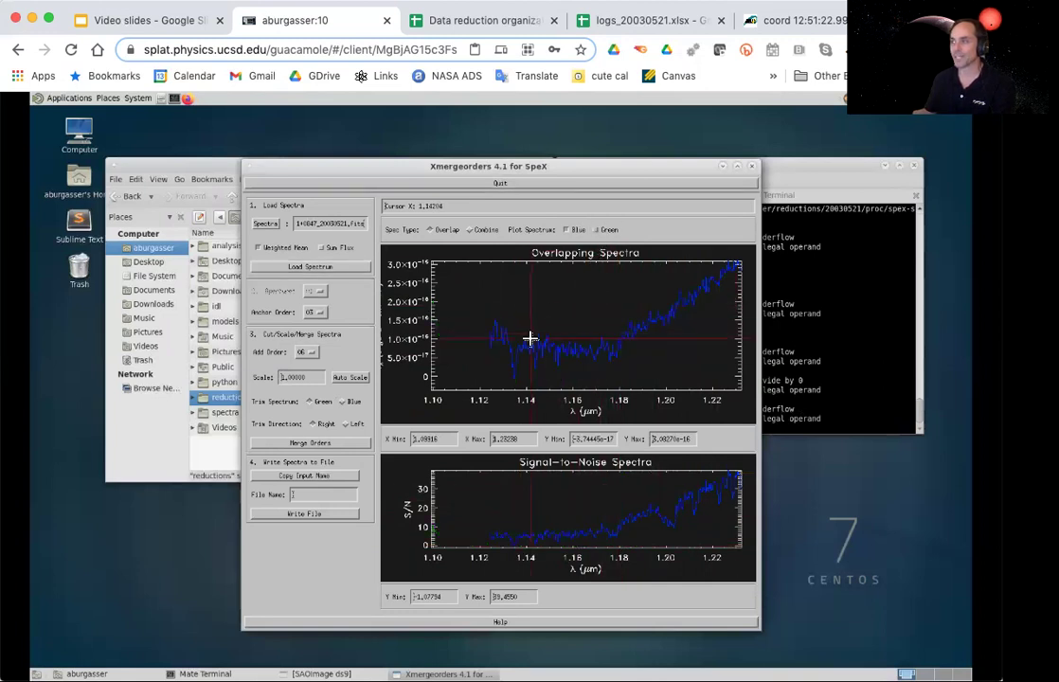
pyautogui.click(596, 231)
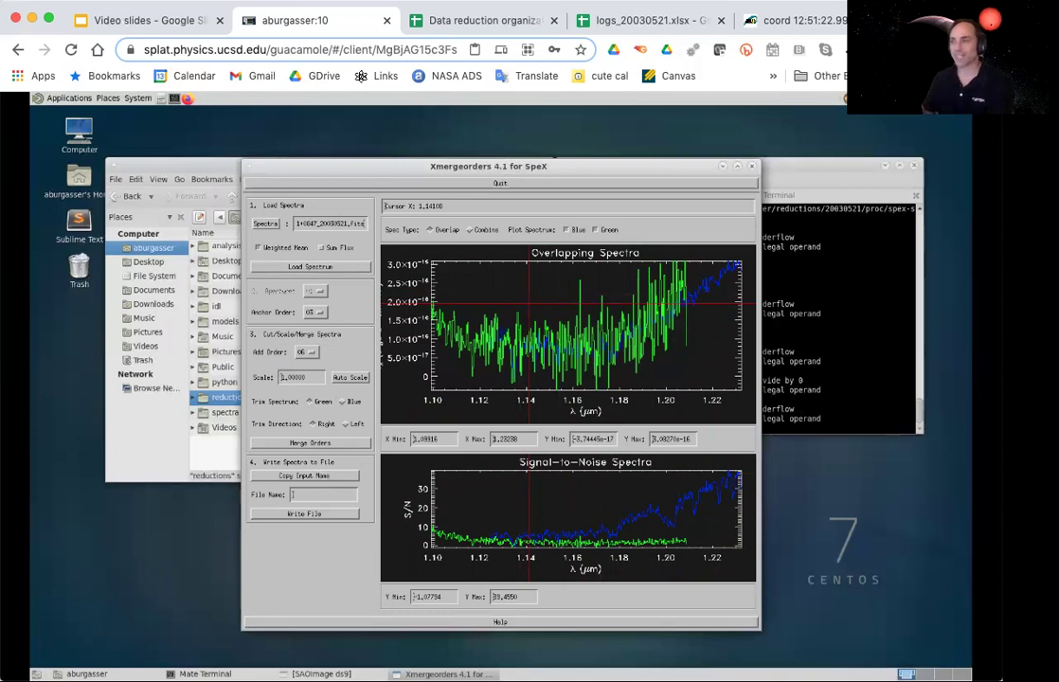
# Step: Trim order 06 right of about 1.14 µm, verify the overlap, and merge it
pyautogui.click(527, 303)
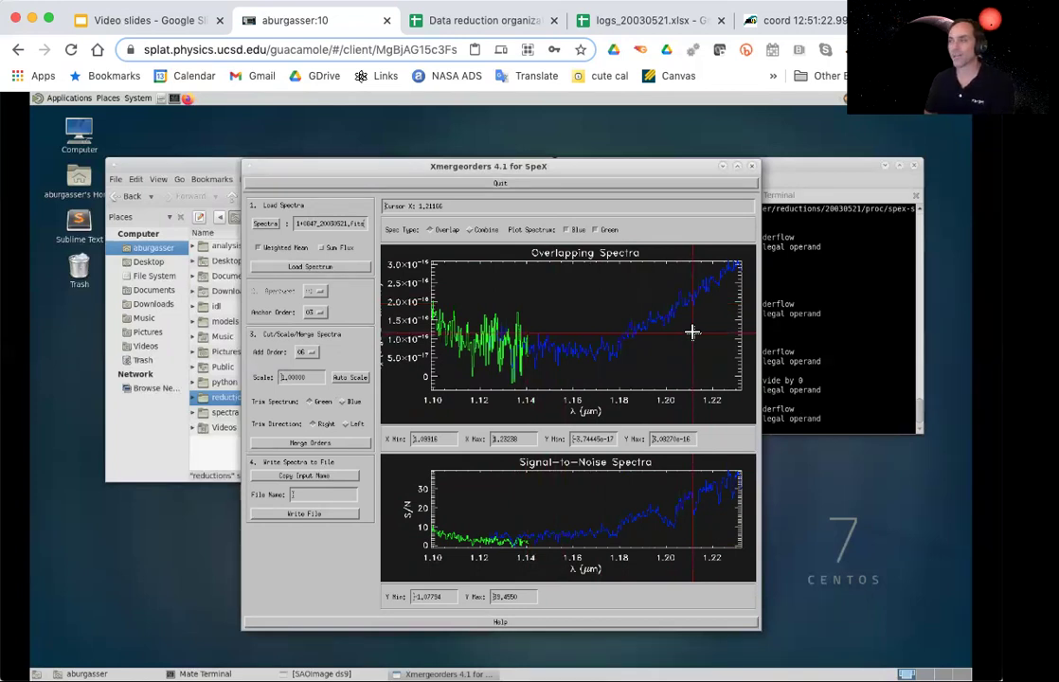
pyautogui.click(602, 231)
pyautogui.click(595, 232)
pyautogui.click(596, 231)
pyautogui.click(595, 231)
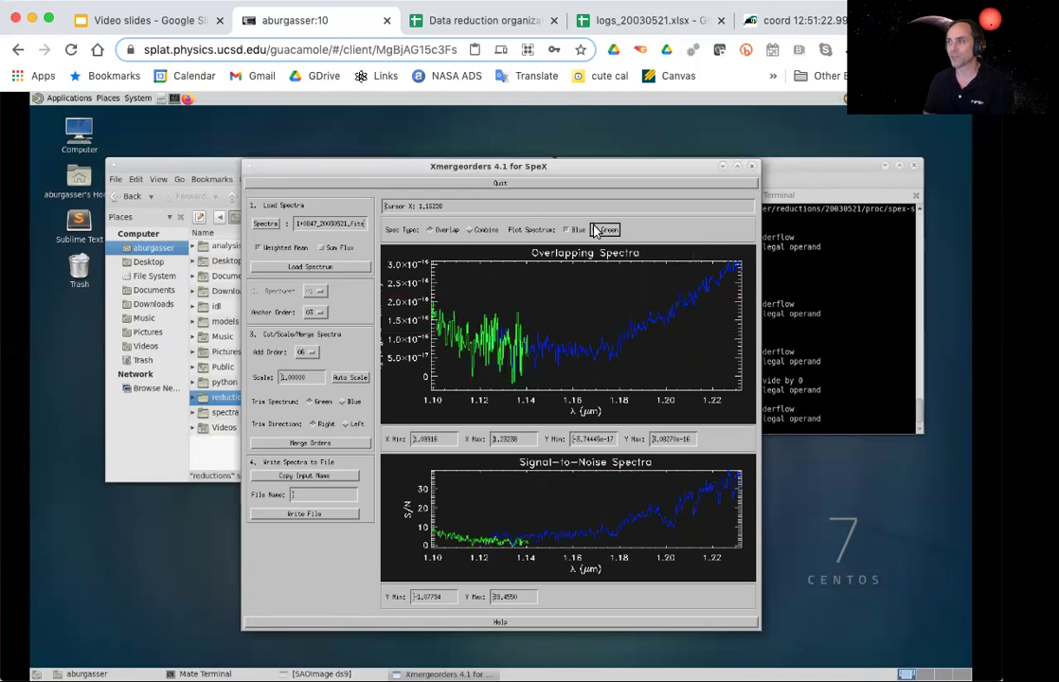
pyautogui.click(308, 443)
# Step: Add order 07 and compare it with the merged spectrum in the 0.91–1.05 µm overlap
pyautogui.click(303, 354)
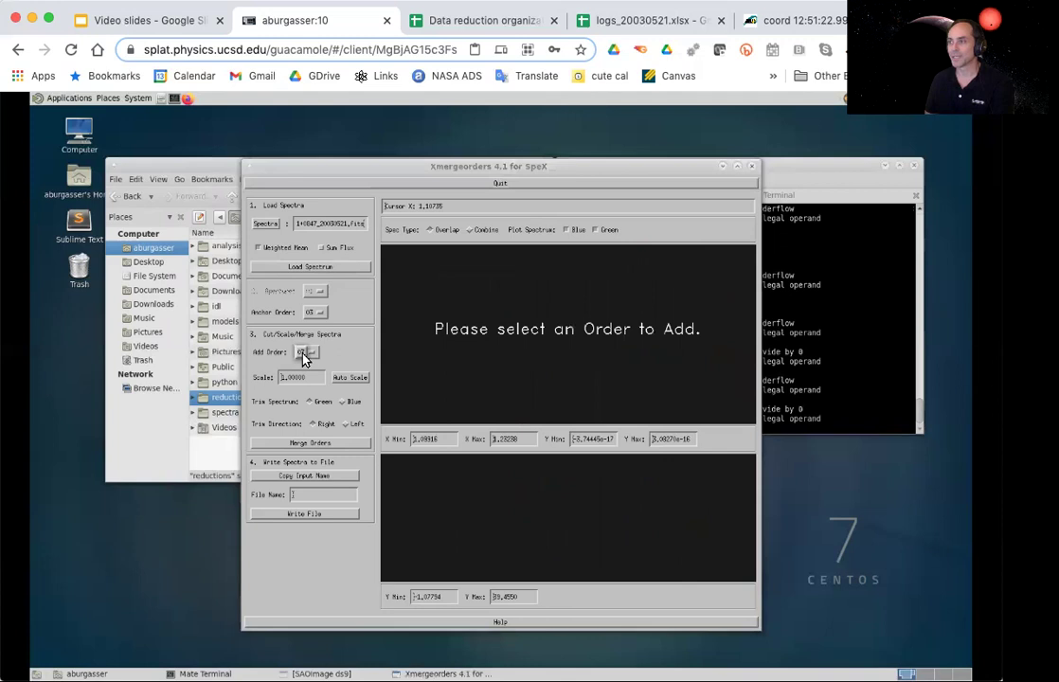
pyautogui.click(303, 357)
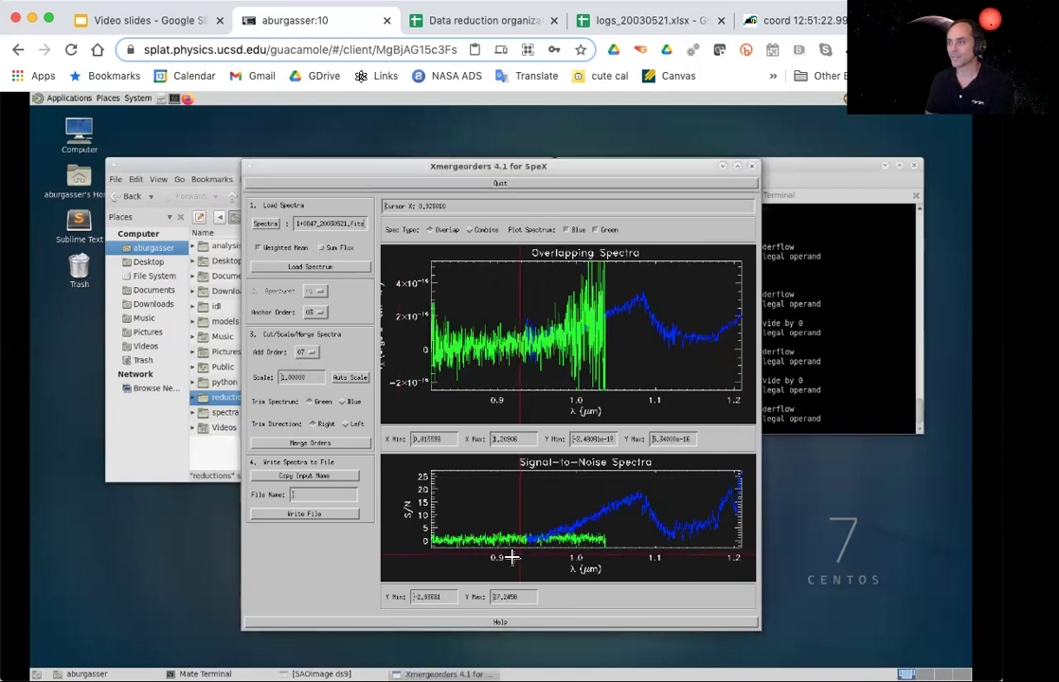
pyautogui.moveTo(508, 388); pyautogui.dragTo(610, 295)
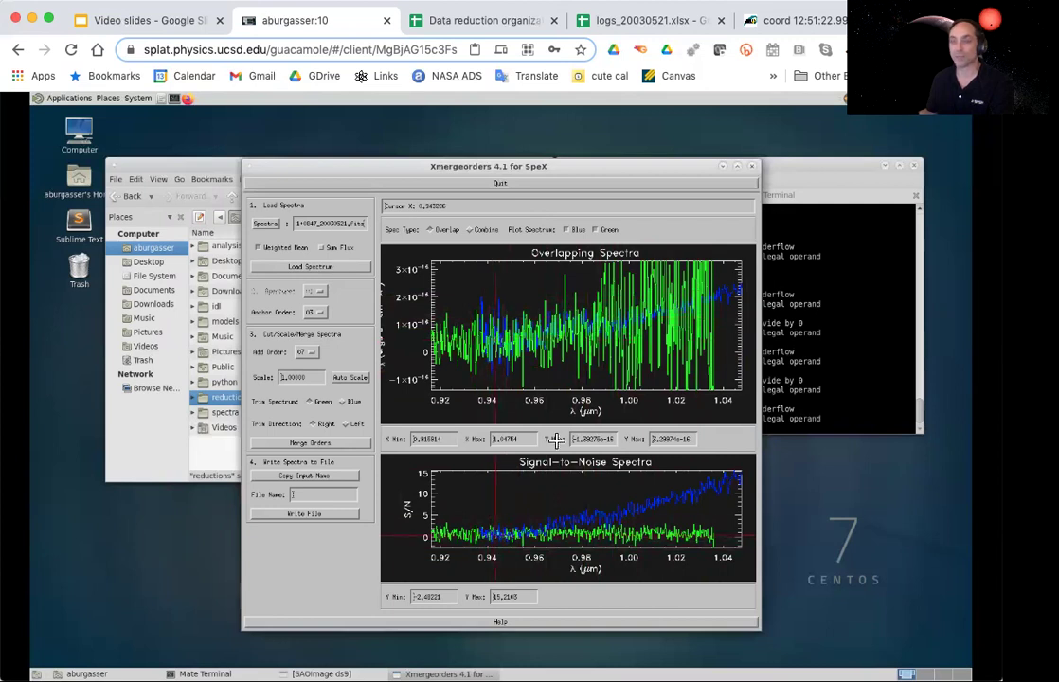
pyautogui.click(595, 230)
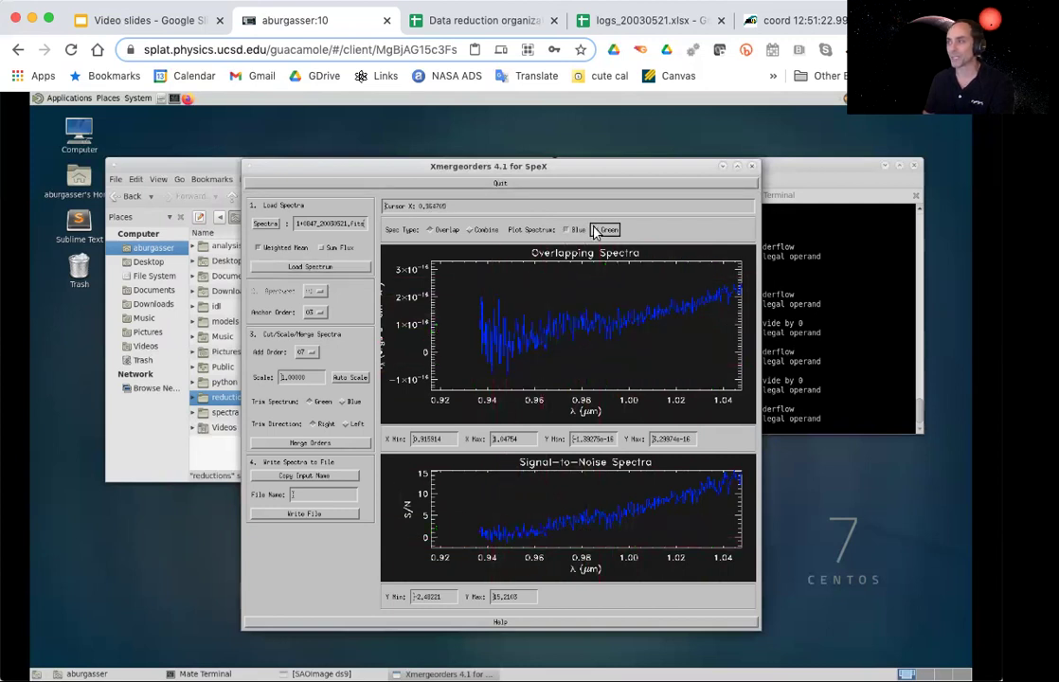
pyautogui.click(594, 230)
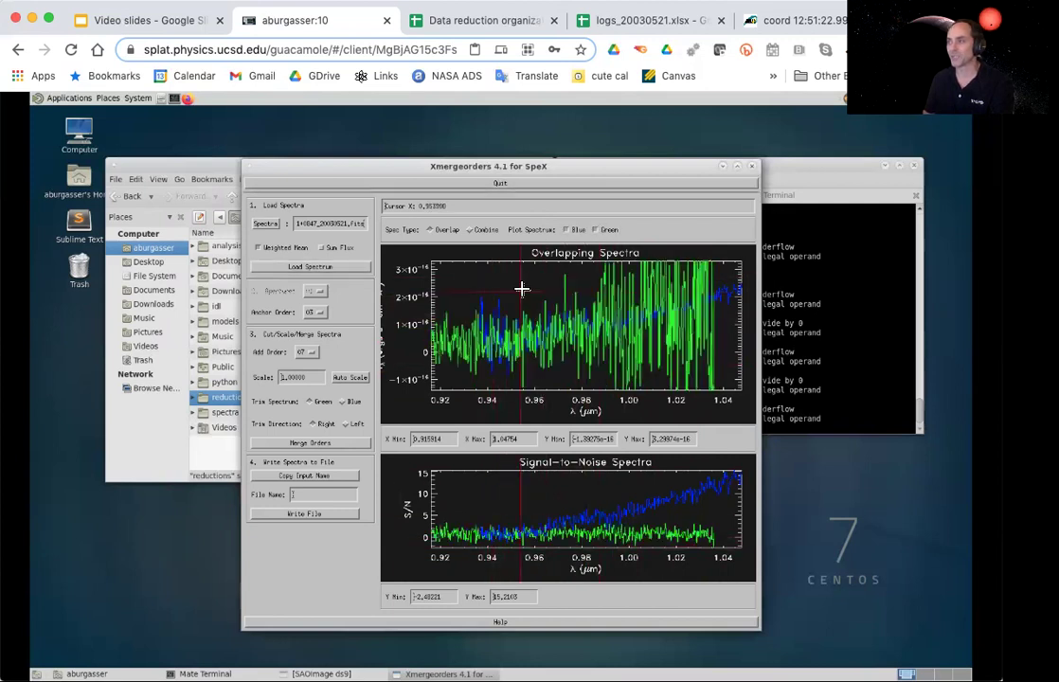
pyautogui.click(594, 230)
pyautogui.click(595, 230)
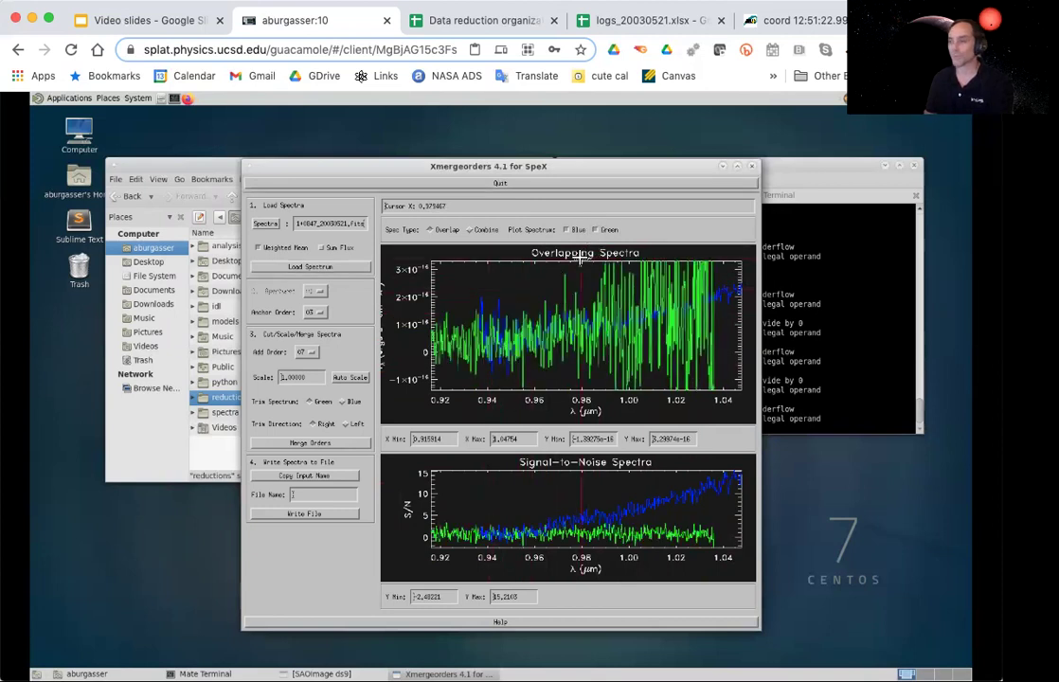
# Step: Trim order 07 right of about 0.965 µm, check the join, and merge it
pyautogui.click(546, 299)
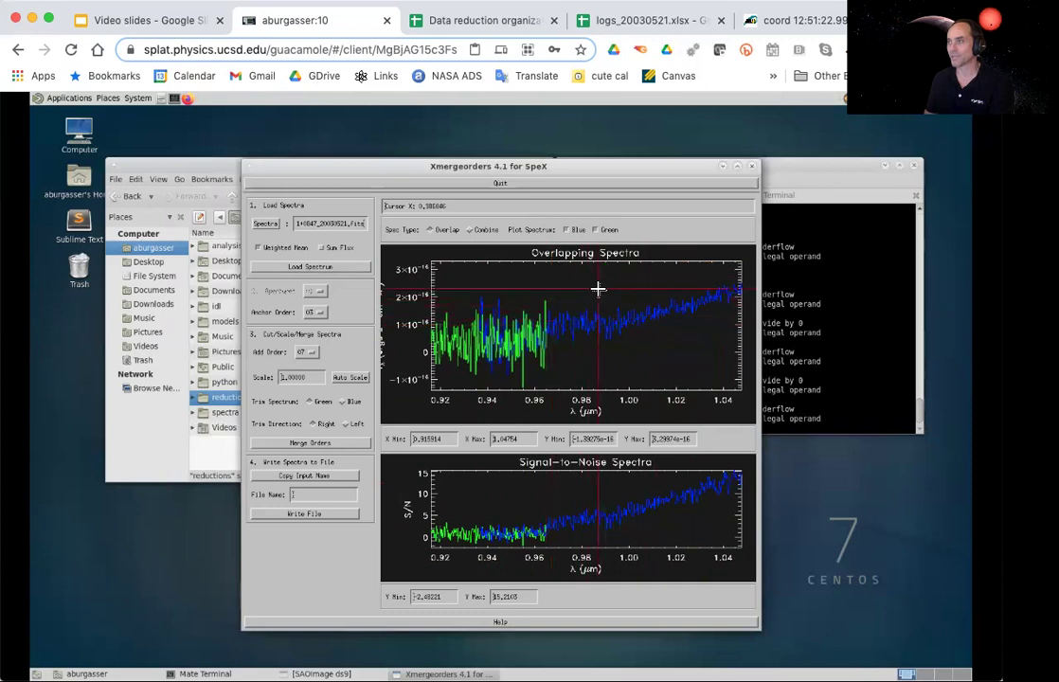
pyautogui.click(598, 229)
pyautogui.click(599, 230)
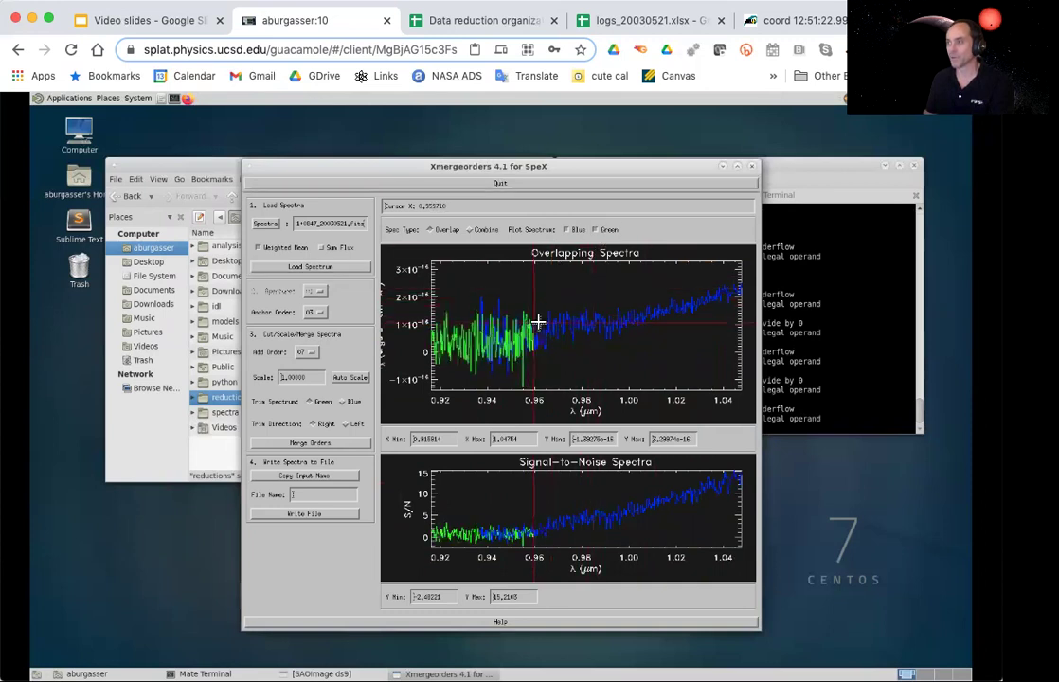
pyautogui.click(596, 230)
pyautogui.click(596, 230)
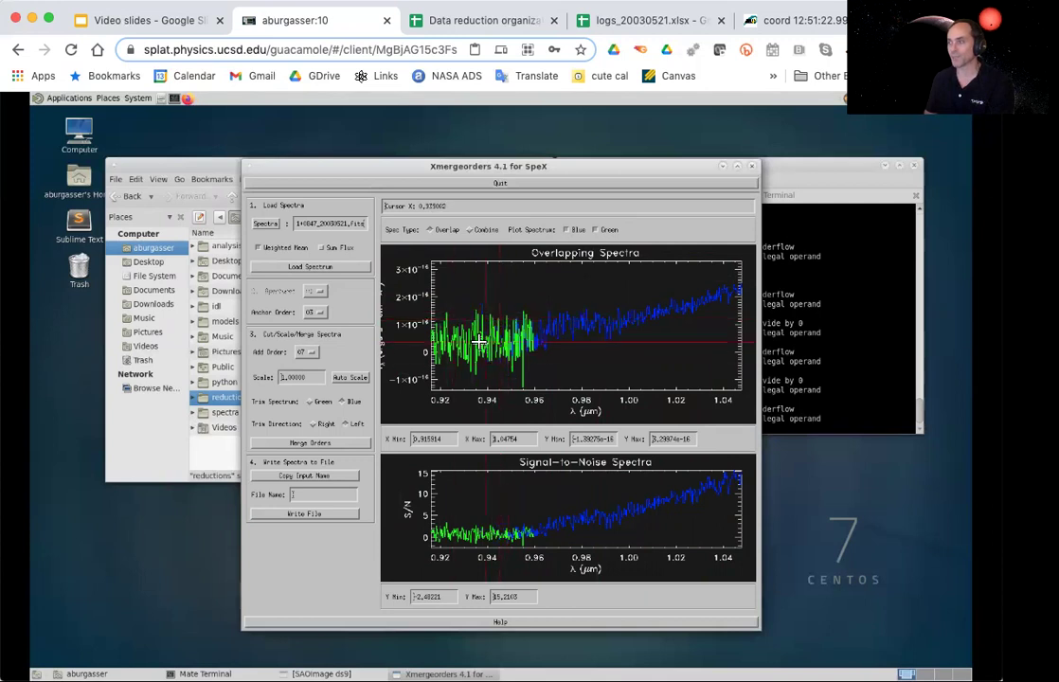
pyautogui.click(597, 230)
pyautogui.click(597, 230)
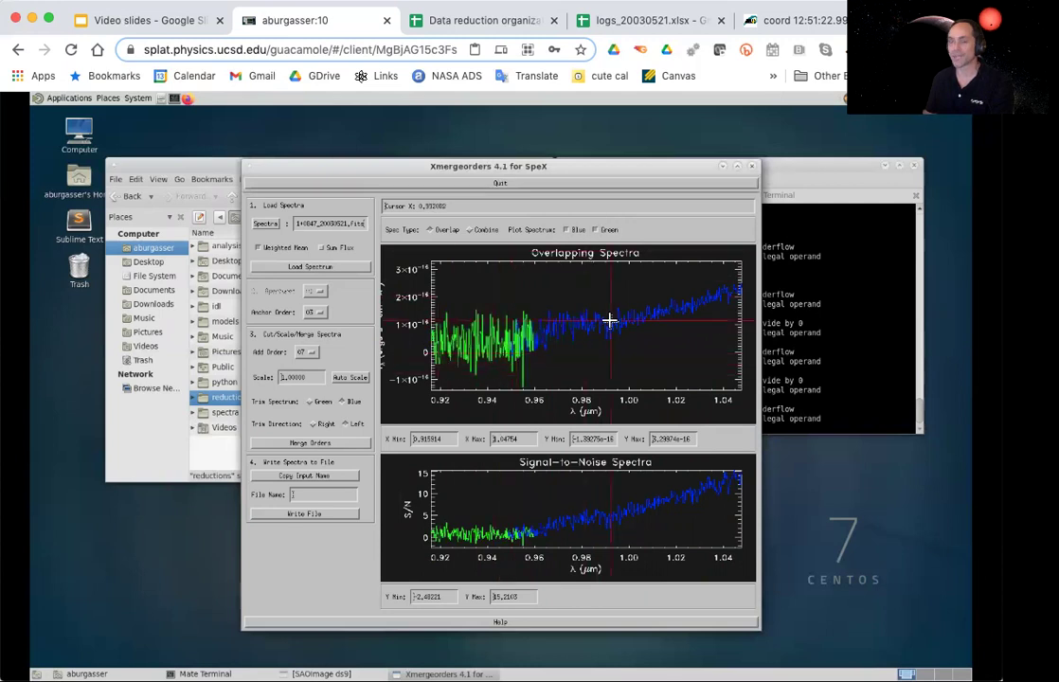
pyautogui.click(307, 442)
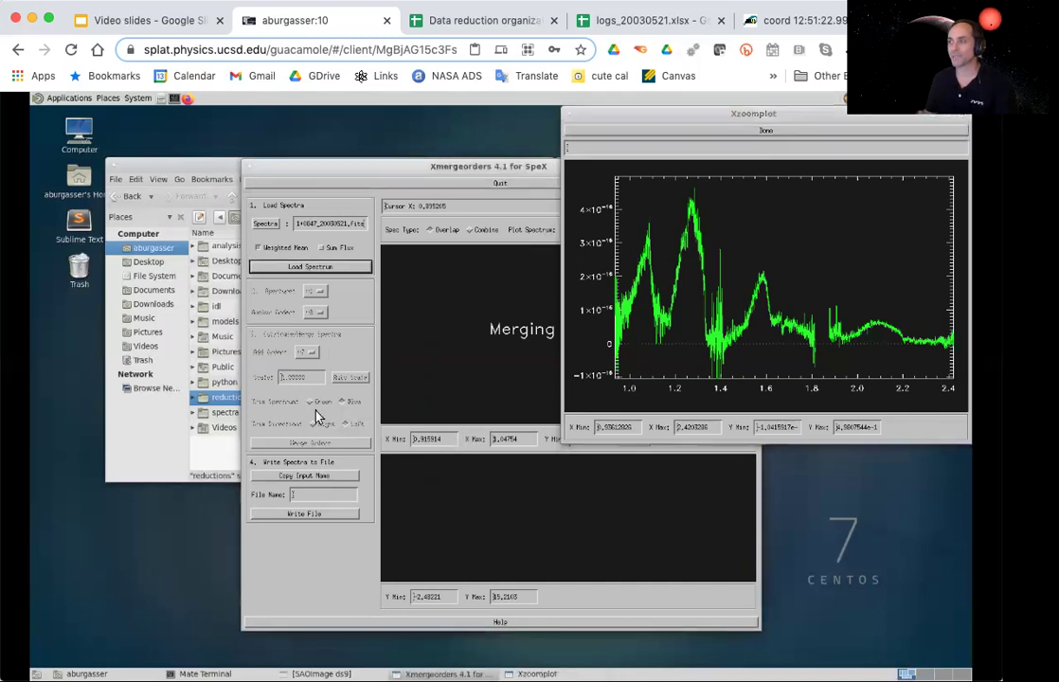
# Step: Write the merged spectrum as spex-sxd-merged, then close Xmergeorders and the Xzoomplot preview
pyautogui.click(276, 480)
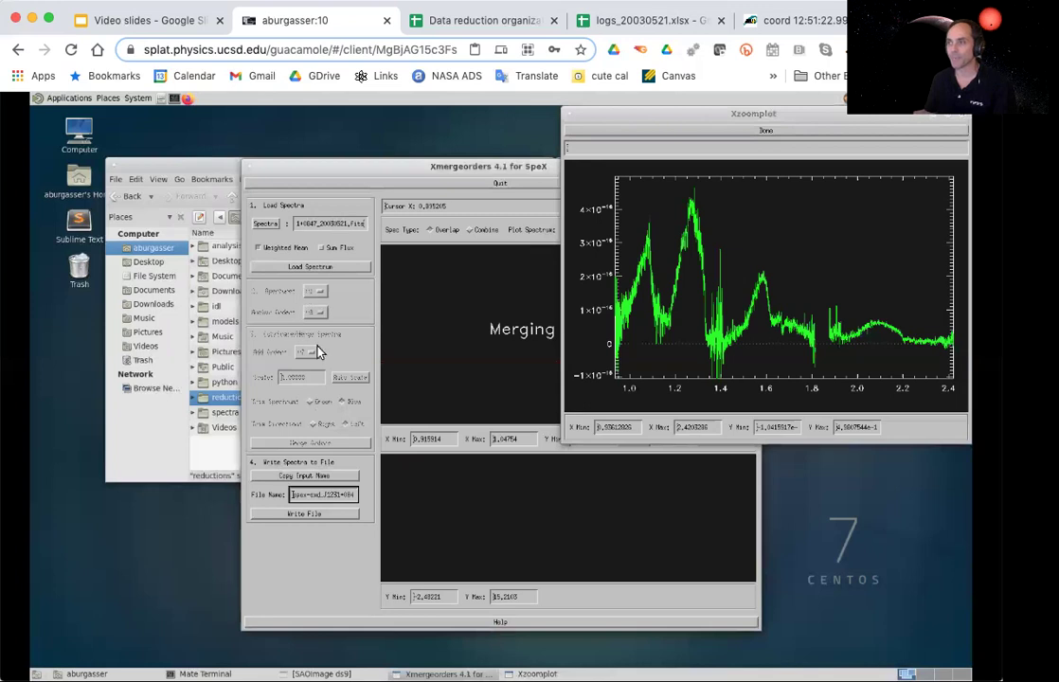
pyautogui.click(322, 496)
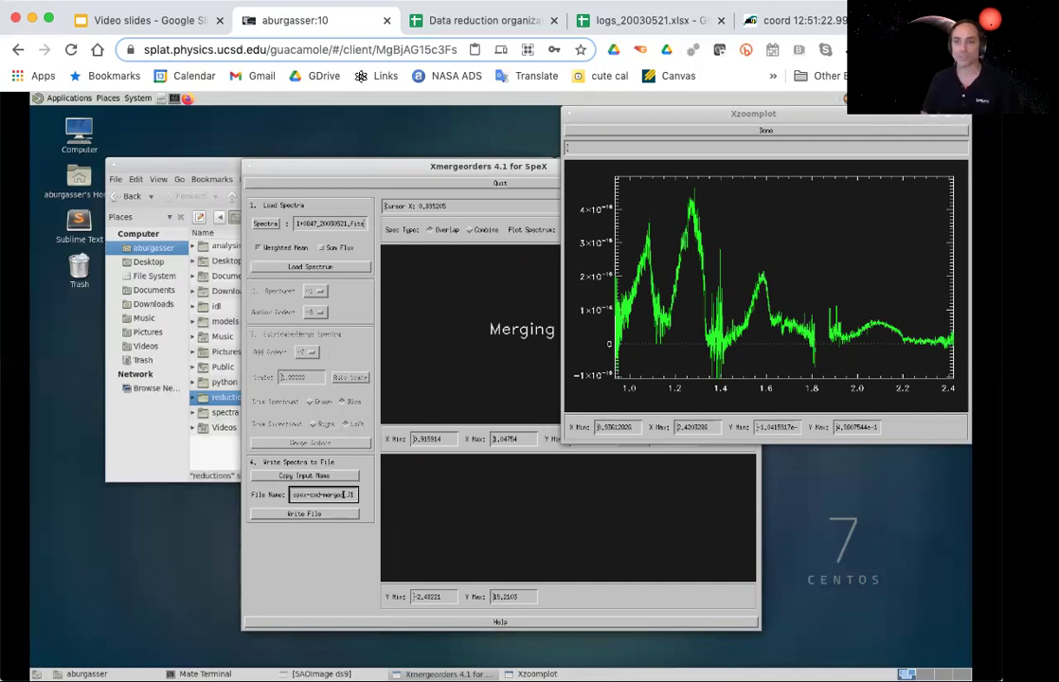
pyautogui.click(313, 516)
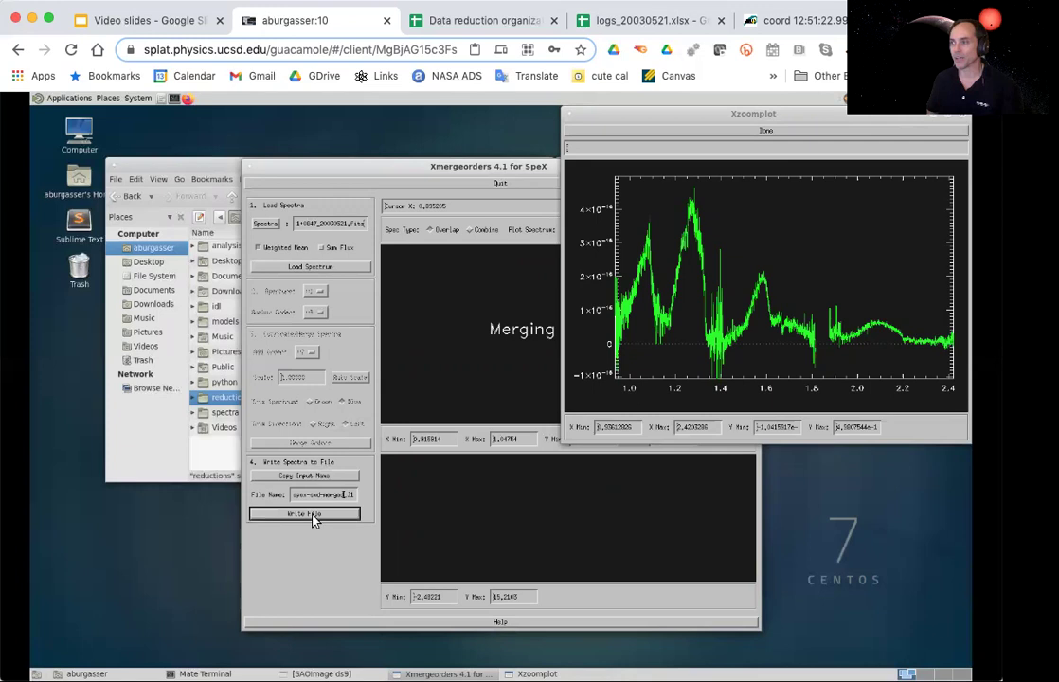
pyautogui.click(438, 186)
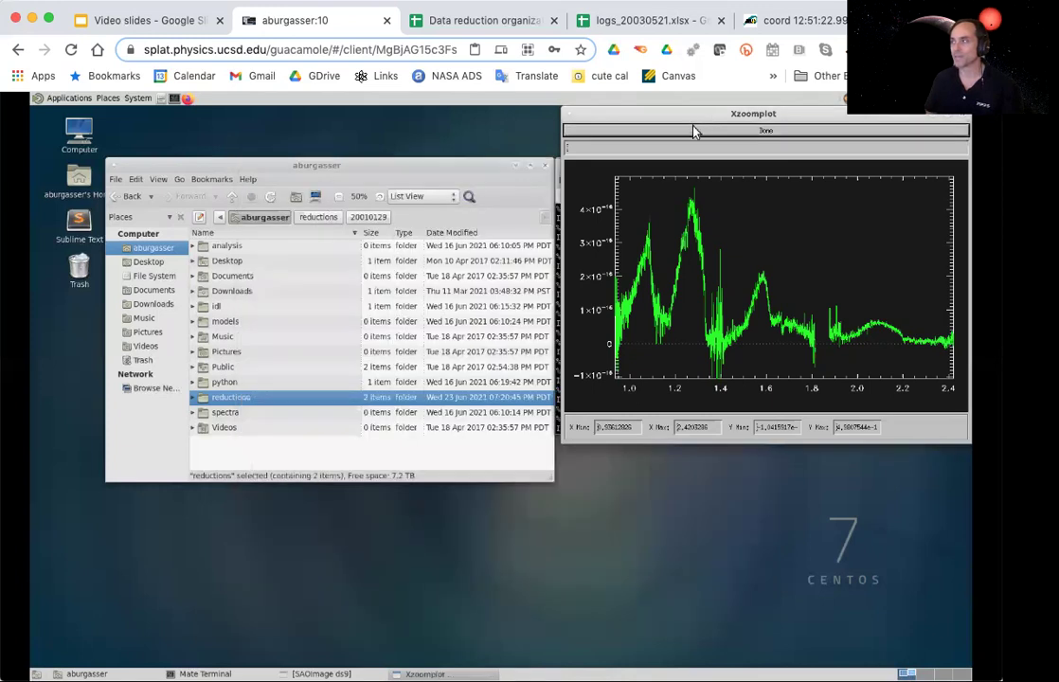
pyautogui.click(693, 131)
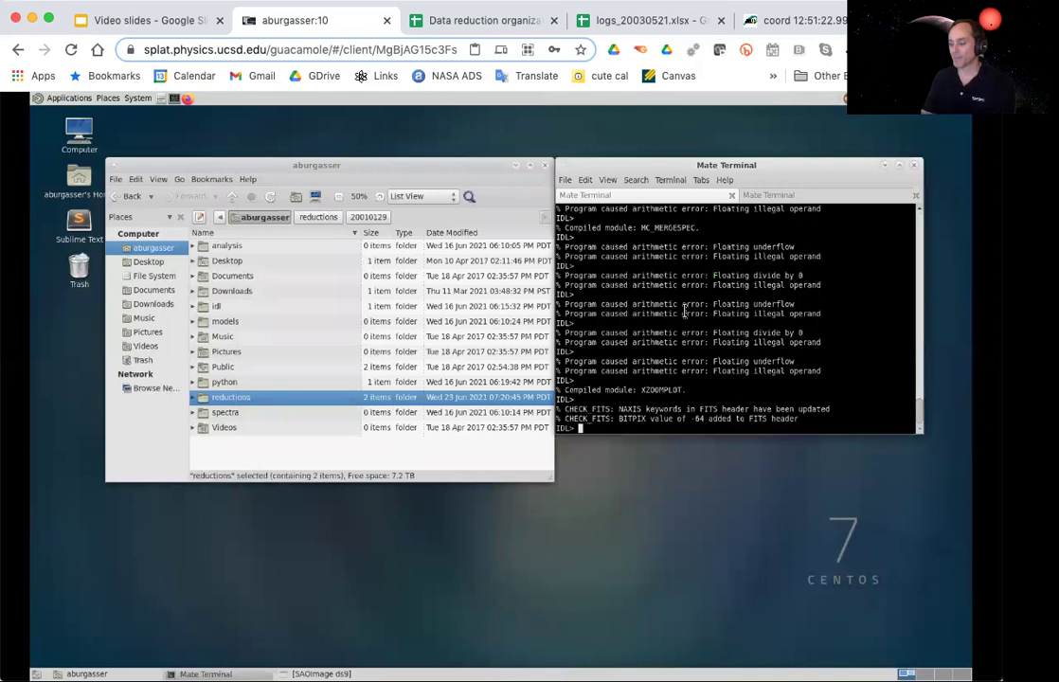
# Step: Launch xvspec and load spex-sxd-merged_J1231+0847_20030521.fits from the proc folder
pyautogui.write('xvspec')
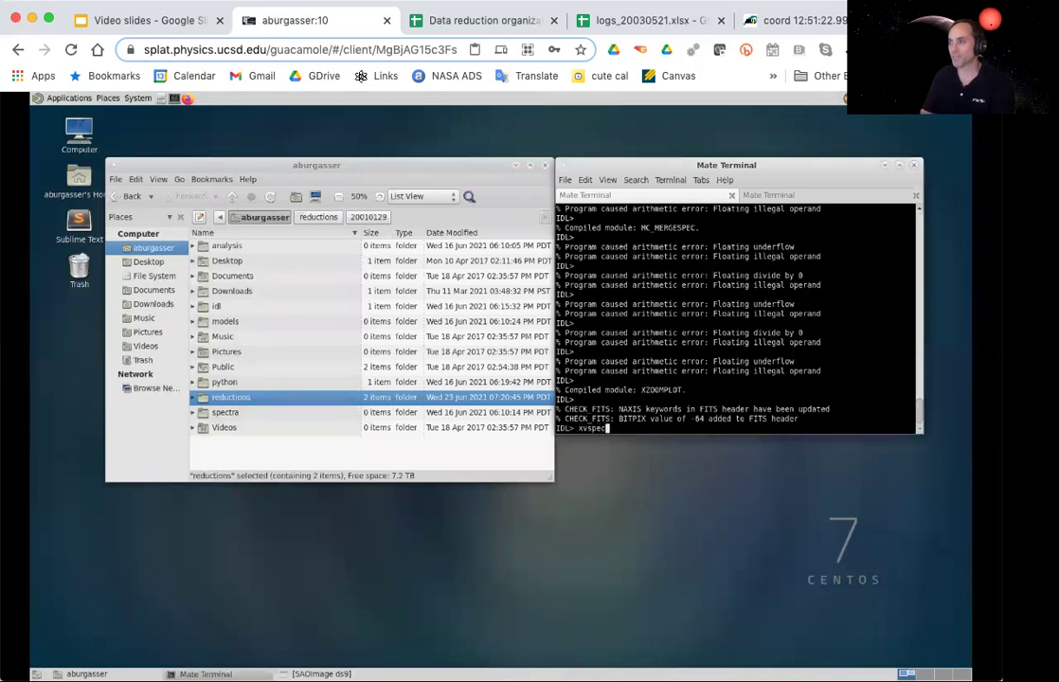
pyautogui.press('Return')
pyautogui.click(326, 252)
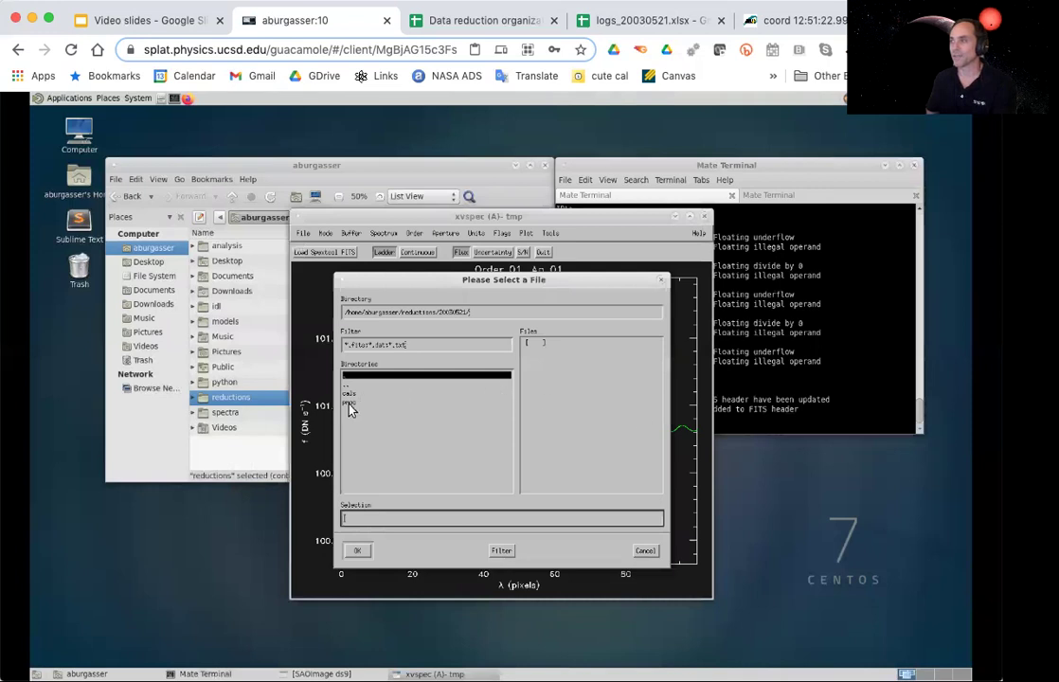
pyautogui.doubleClick(349, 407)
pyautogui.scroll(-5, 580, 398)
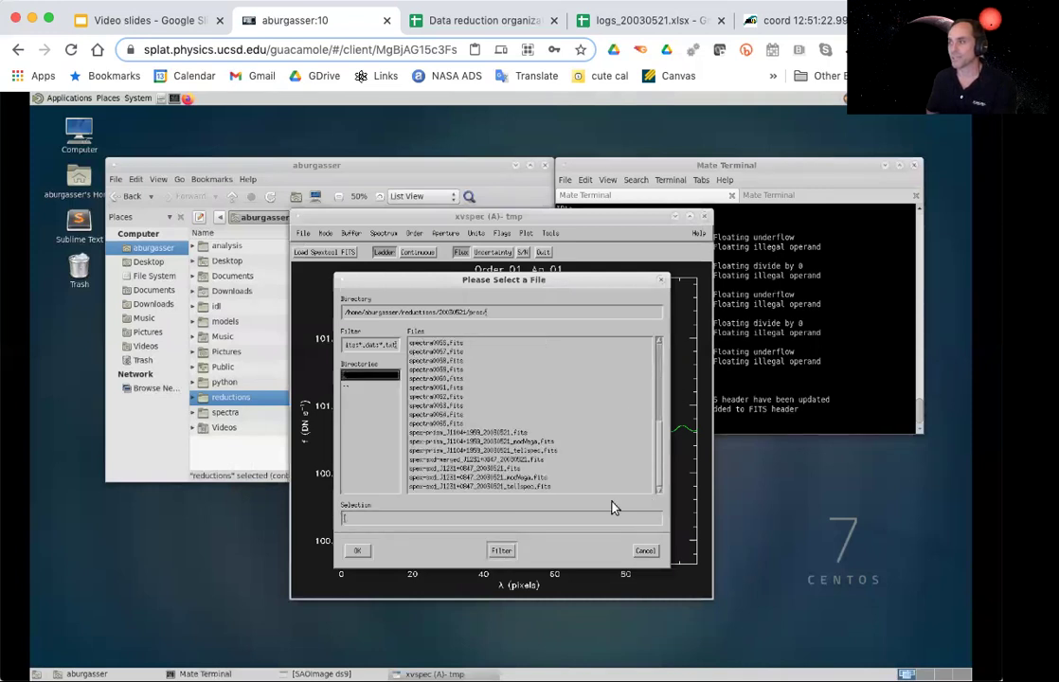
pyautogui.doubleClick(474, 460)
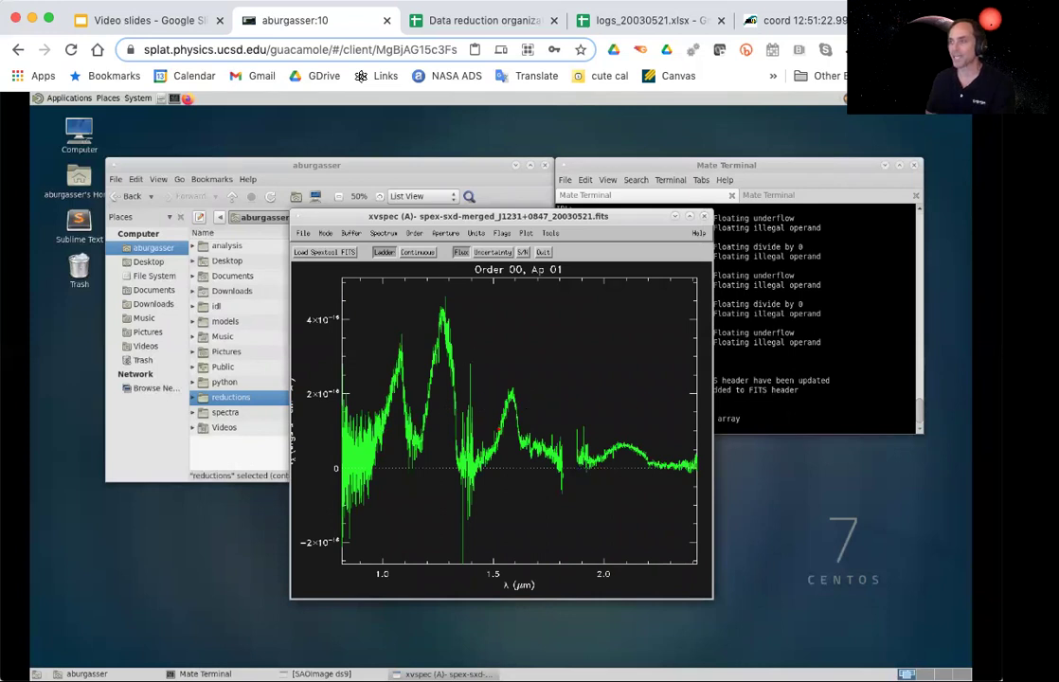
# Step: Zoom into the 1.20–1.36 µm and 1.23–1.41 µm peak, then return to the full spectrum
pyautogui.press('z')
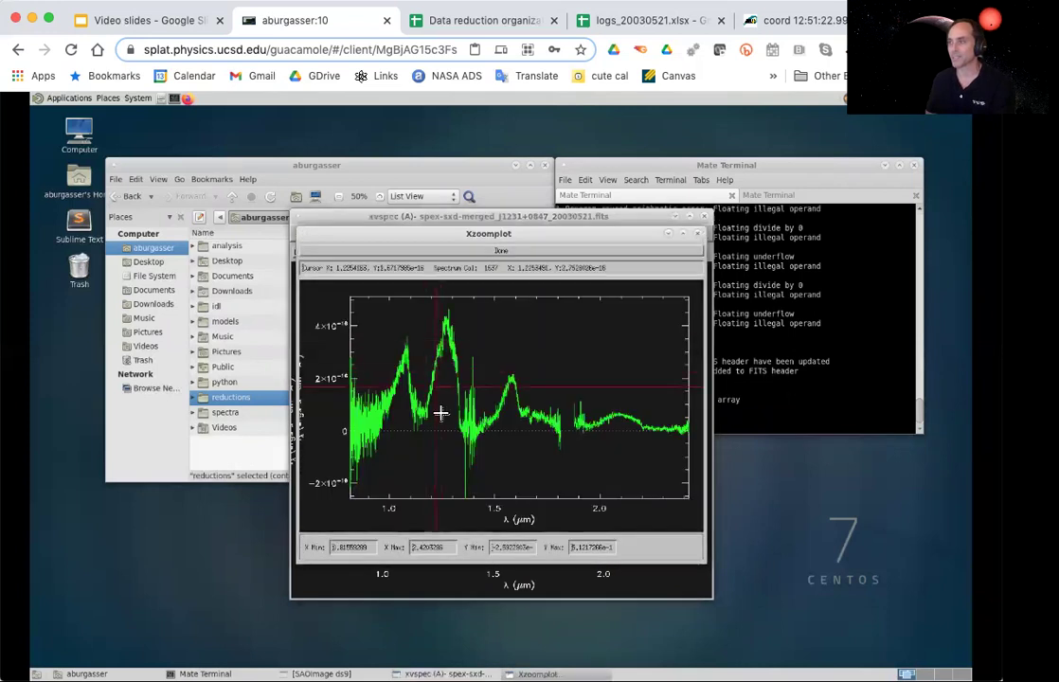
pyautogui.click(431, 363)
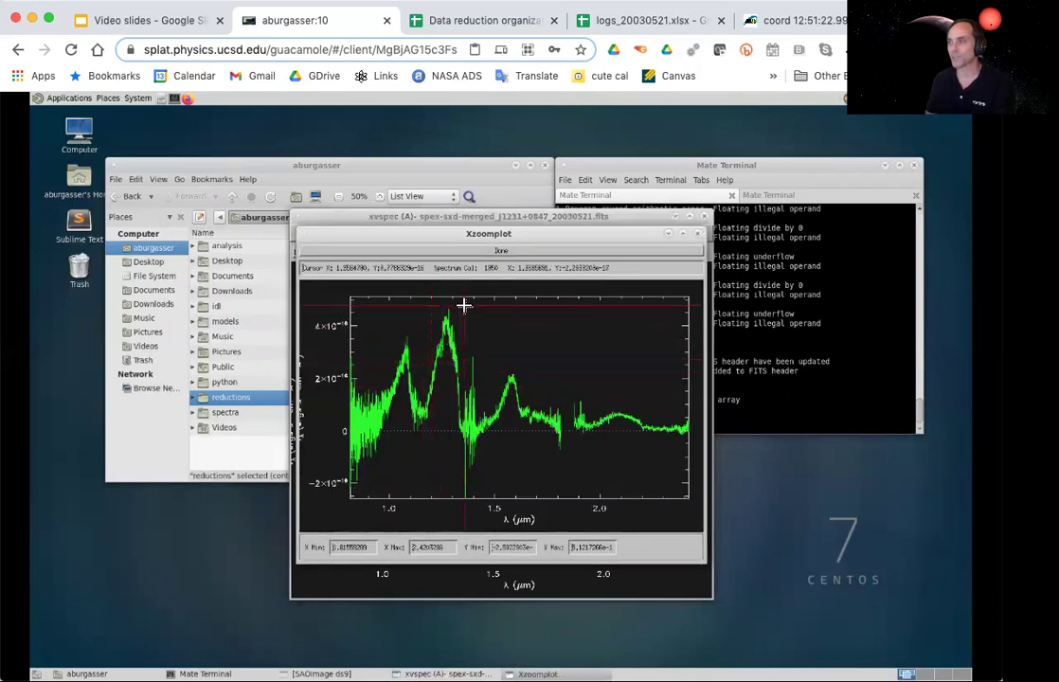
pyautogui.click(464, 303)
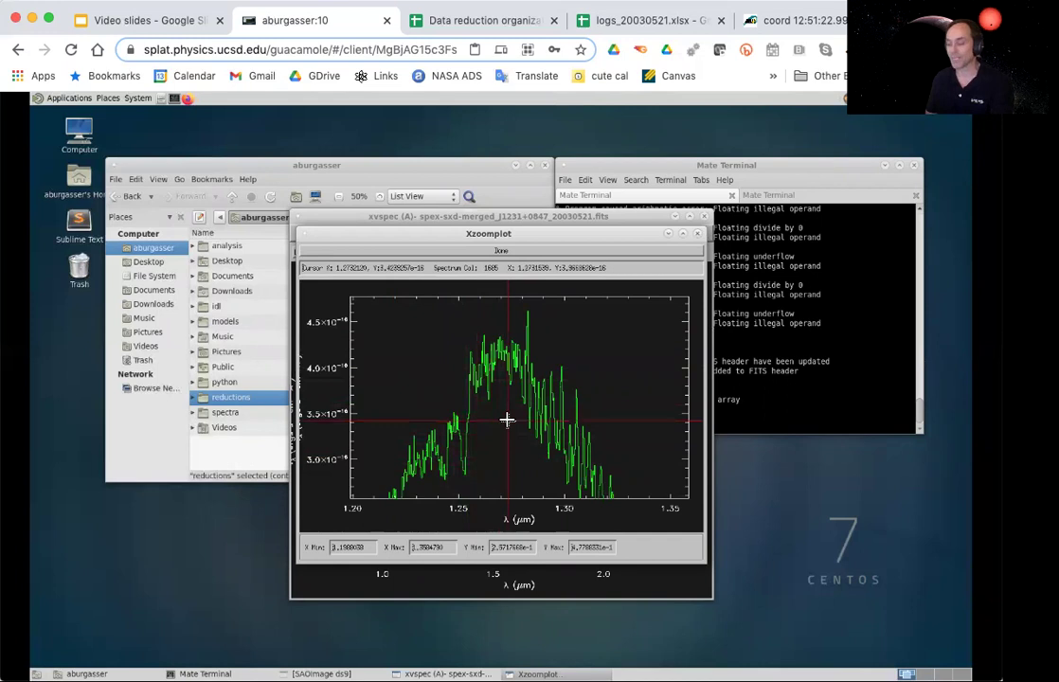
pyautogui.press('w')
pyautogui.click(474, 303)
pyautogui.click(438, 381)
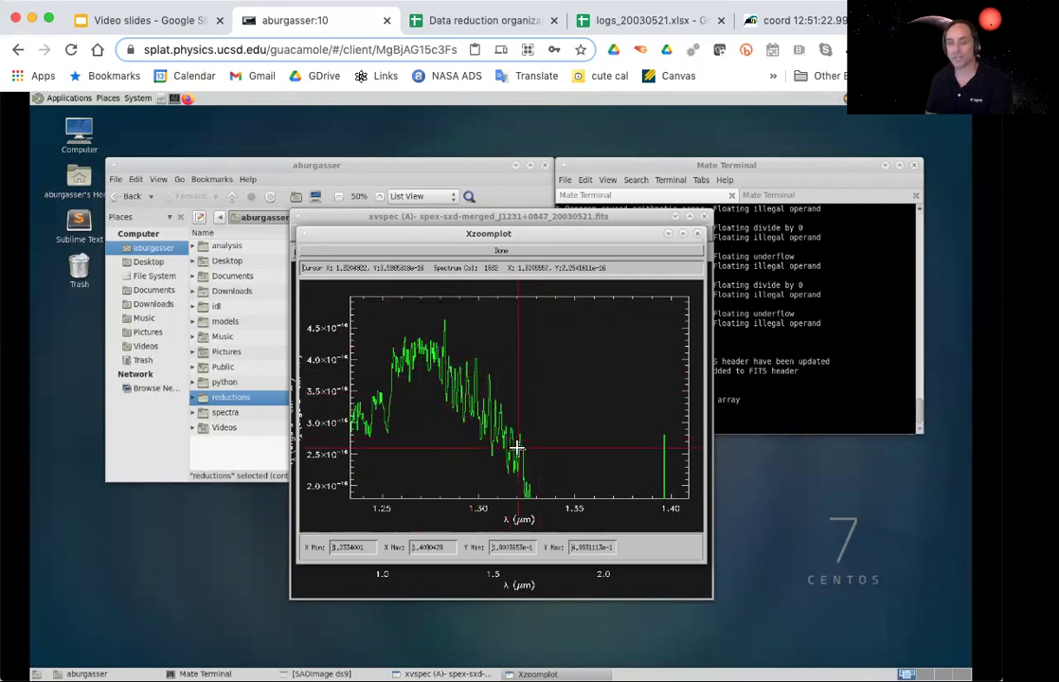
pyautogui.press('w')
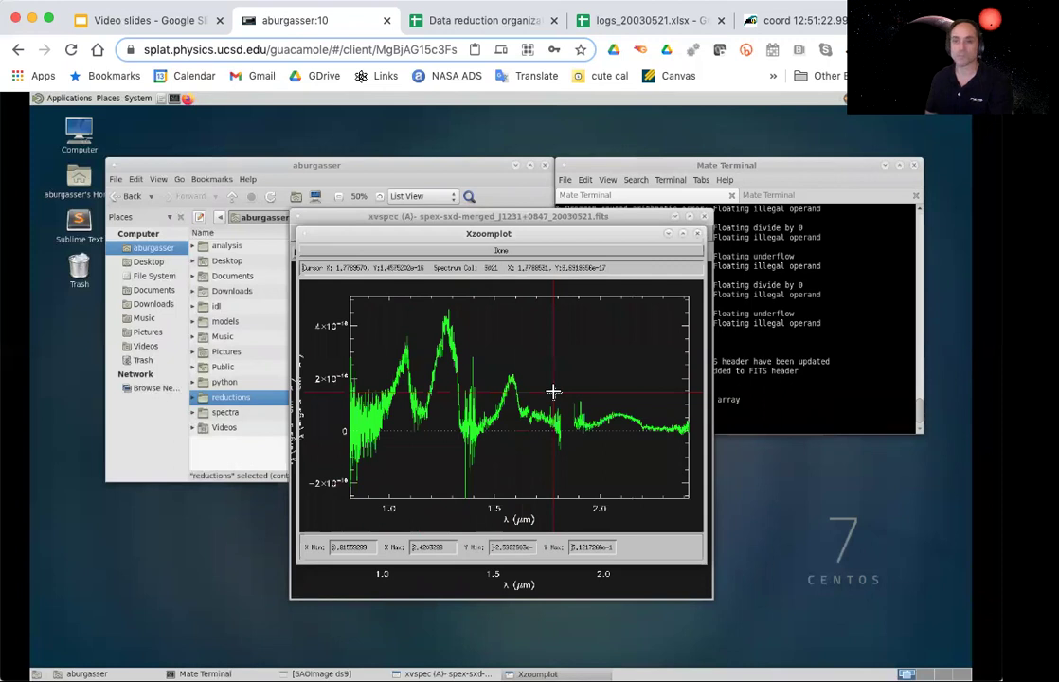